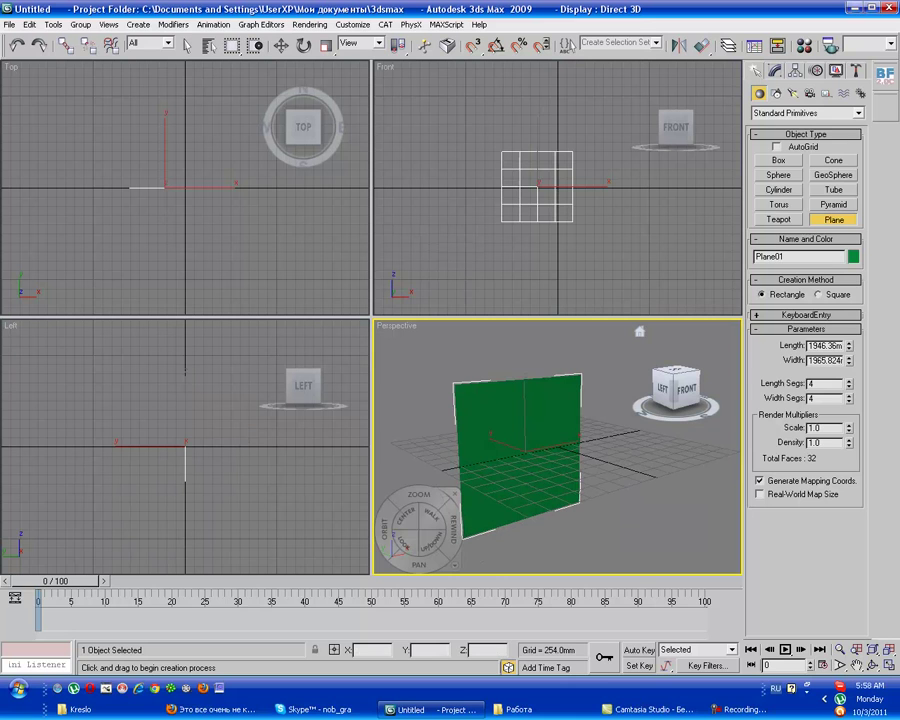
# - Reduce the plane to one length segment and one width segment
pyautogui.write('3')
pyautogui.press('Tab')
pyautogui.write('1')
pyautogui.press('Tab')
pyautogui.write('1')
pyautogui.press('Tab')
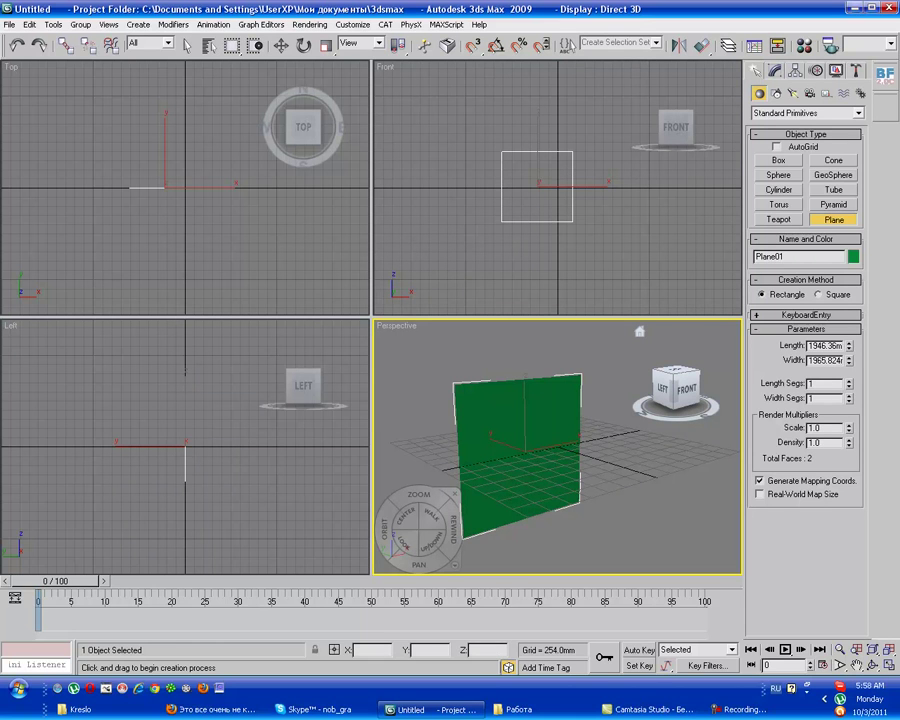
# - Set the plane's width to 640 mm and its length to 480 mm
pyautogui.click(824, 360)
pyautogui.press('BackSpace')
pyautogui.write('640')
pyautogui.press('Tab')
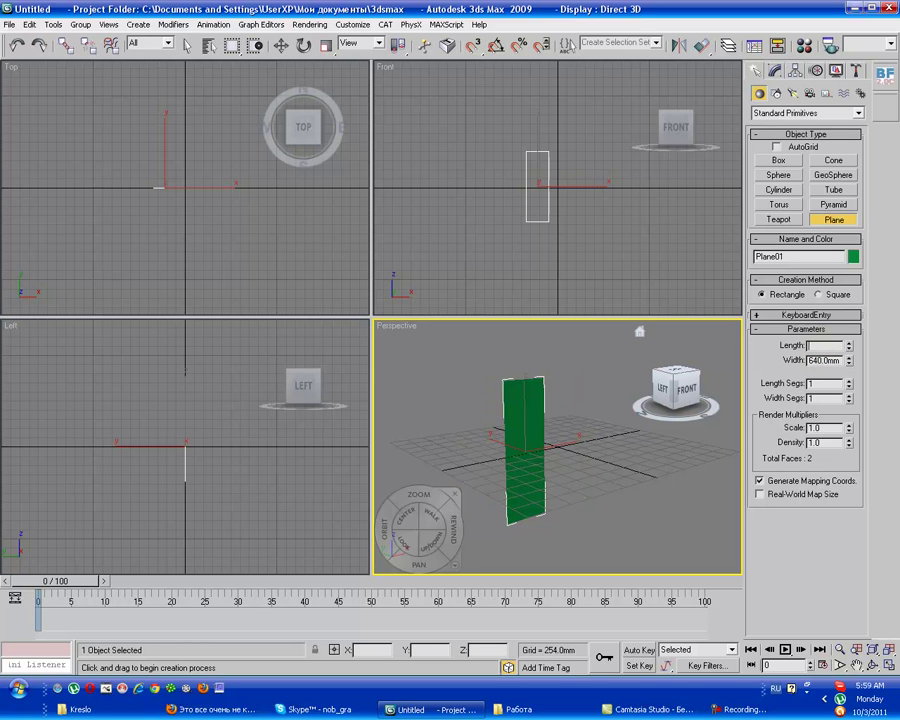
pyautogui.press('Return')
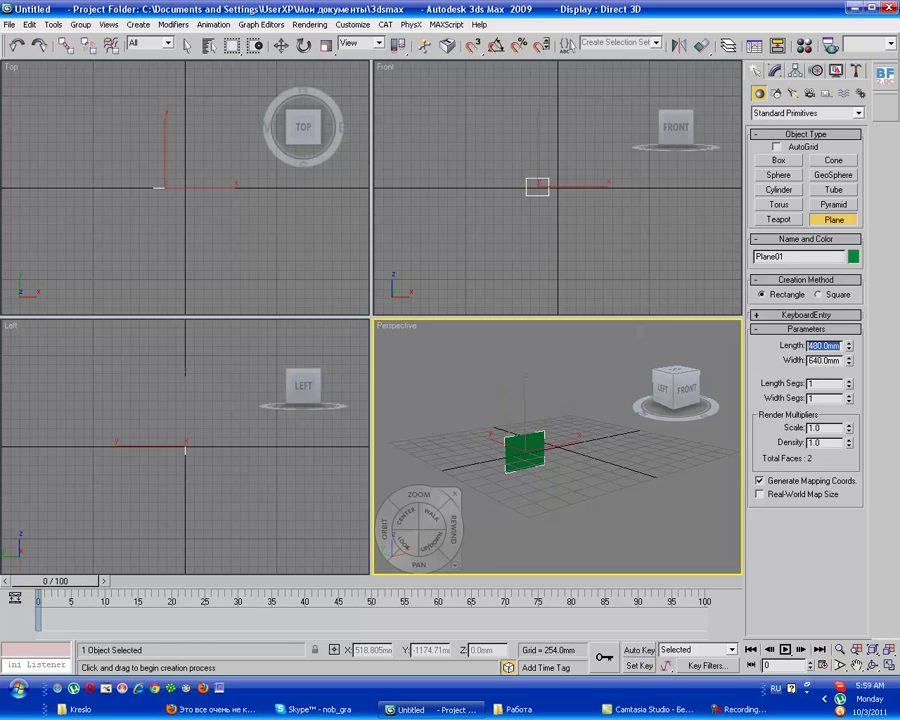
pyautogui.moveTo(639, 331); pyautogui.dragTo(647, 331, button='middle')
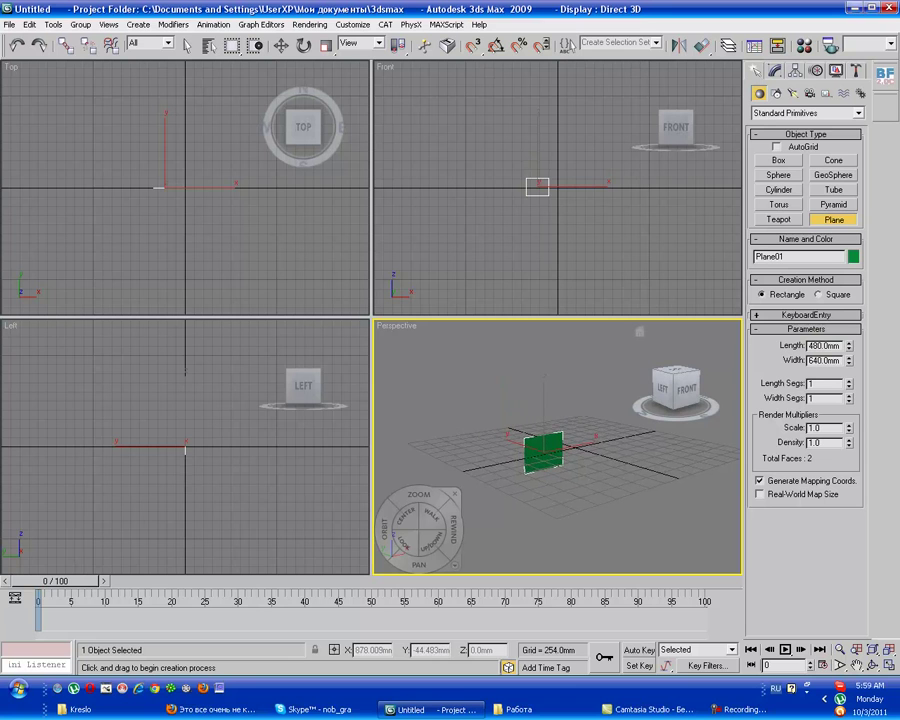
pyautogui.press('z')
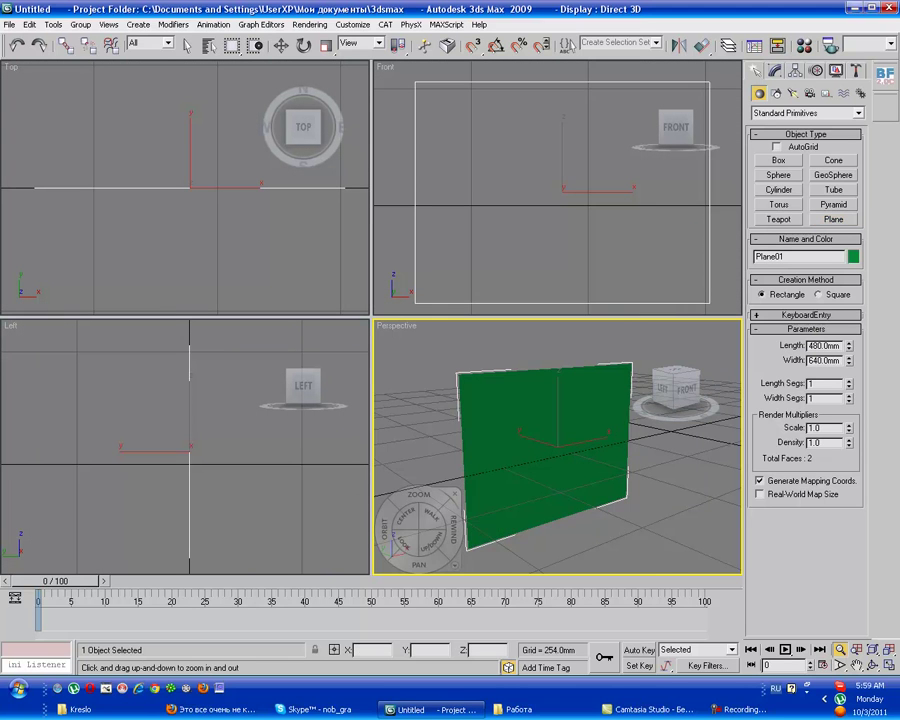
pyautogui.hotkey('alt', 'z')
pyautogui.click(687, 390)
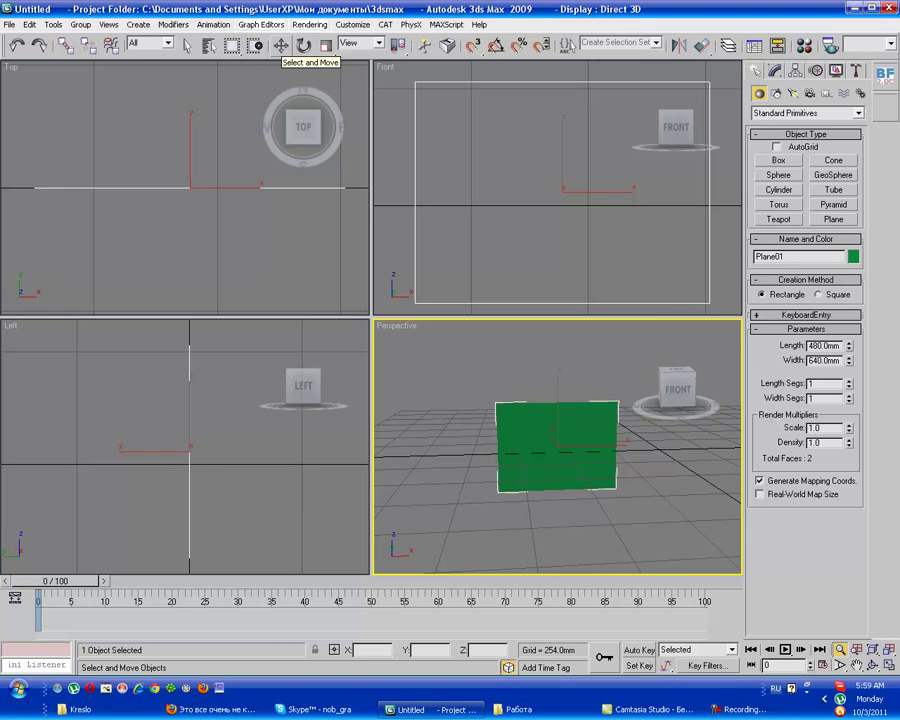
# - Center the plane at the world origin by setting its absolute X and Z position to 0
pyautogui.rightClick(281, 46)
pyautogui.doubleClick(330, 171)
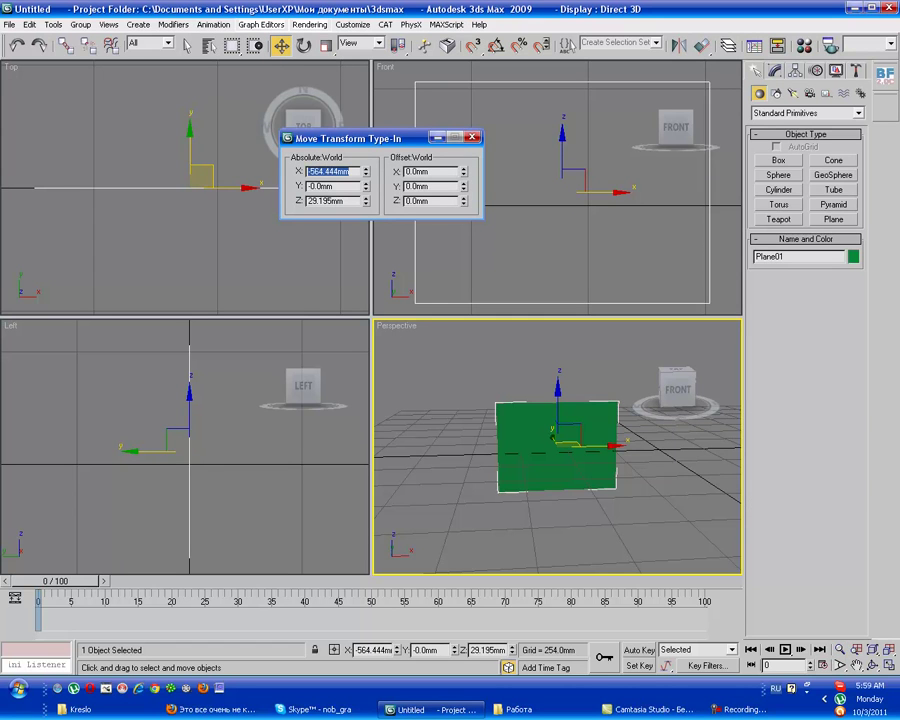
pyautogui.write('0')
pyautogui.press('Tab')
pyautogui.press('Tab')
pyautogui.press('BackSpace')
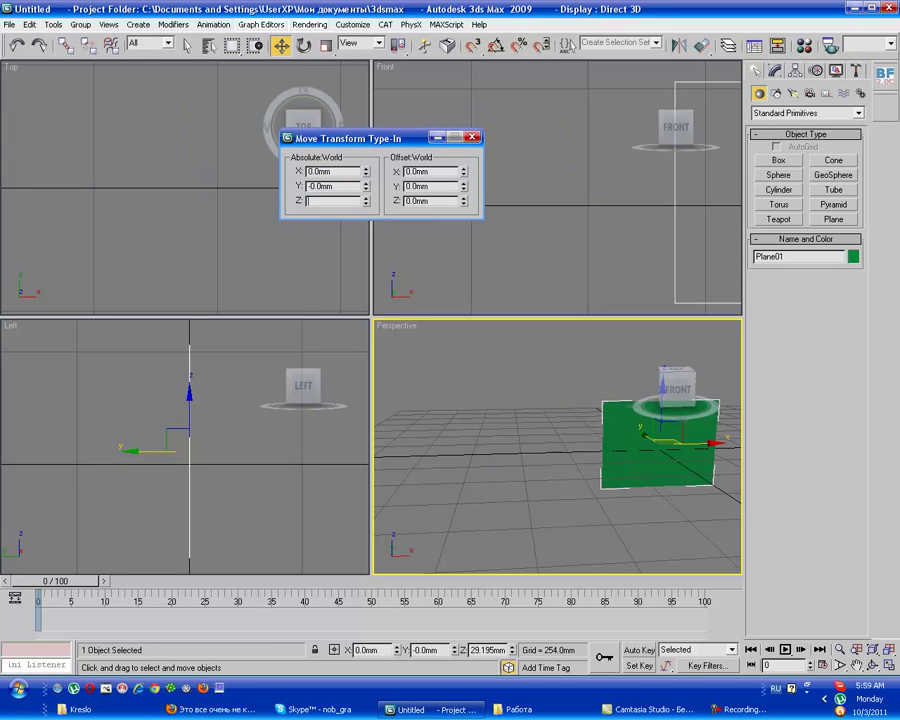
pyautogui.write('0')
pyautogui.press('Return')
pyautogui.press('F12')
pyautogui.hotkey('shift', 'ctrl', 'z')
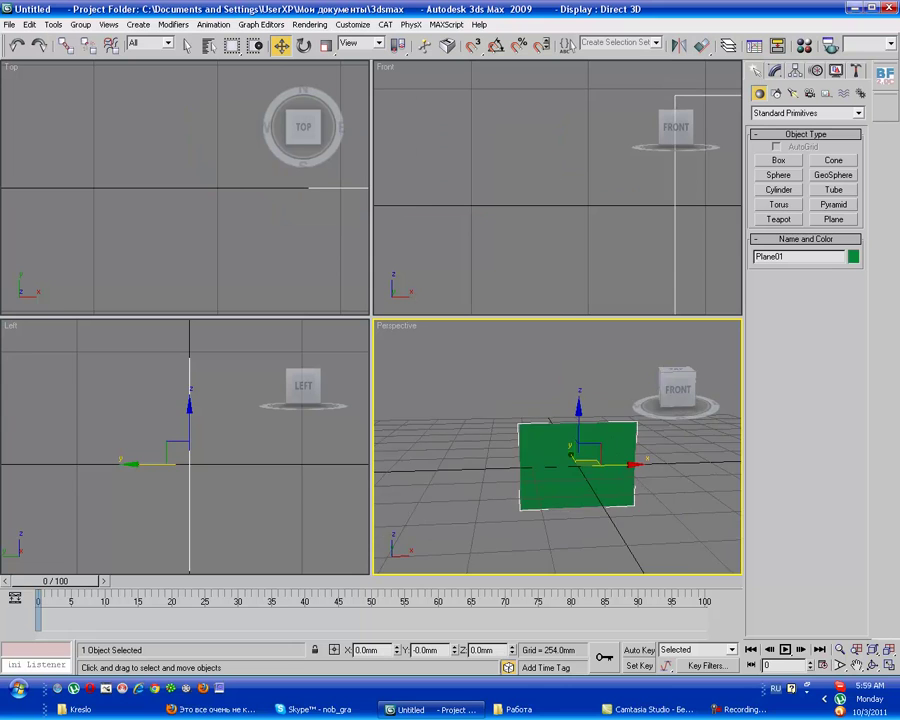
pyautogui.hotkey('alt', 'z')
pyautogui.moveTo(557, 420); pyautogui.dragTo(557, 478)
# - Load the bitmap D:\Работа\кресло.JPG as the diffuse color map of the 01 - Default material
pyautogui.press('m')
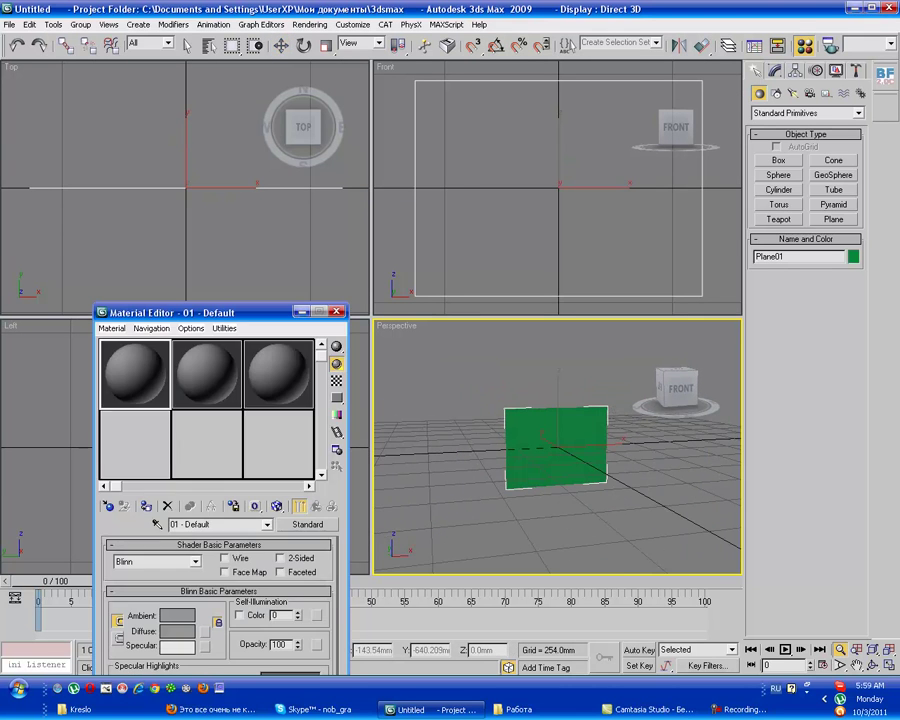
pyautogui.moveTo(200, 312); pyautogui.dragTo(200, 107)
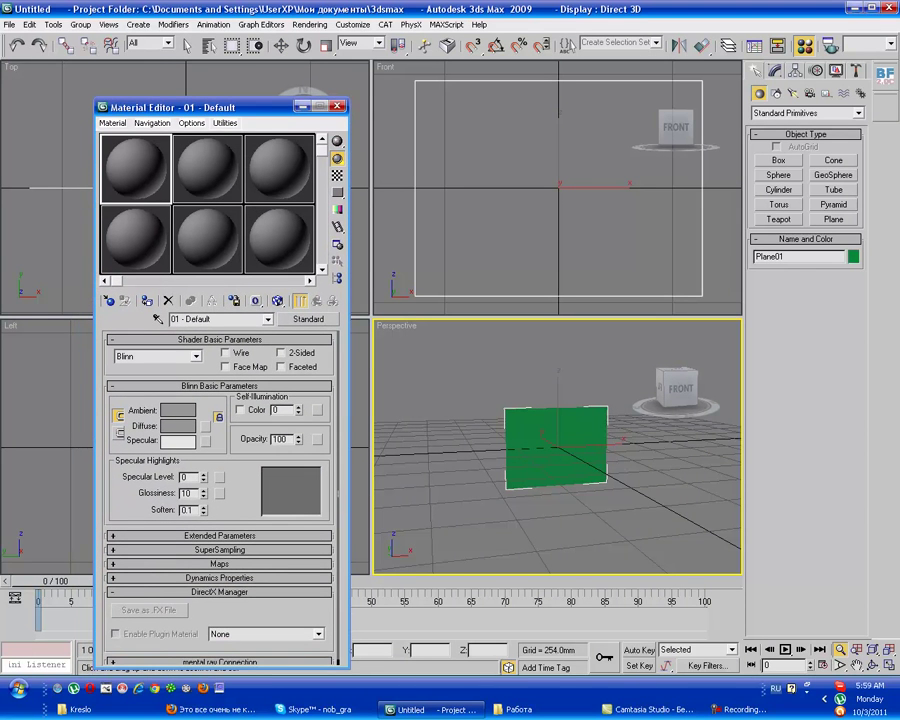
pyautogui.click(219, 563)
pyautogui.click(267, 380)
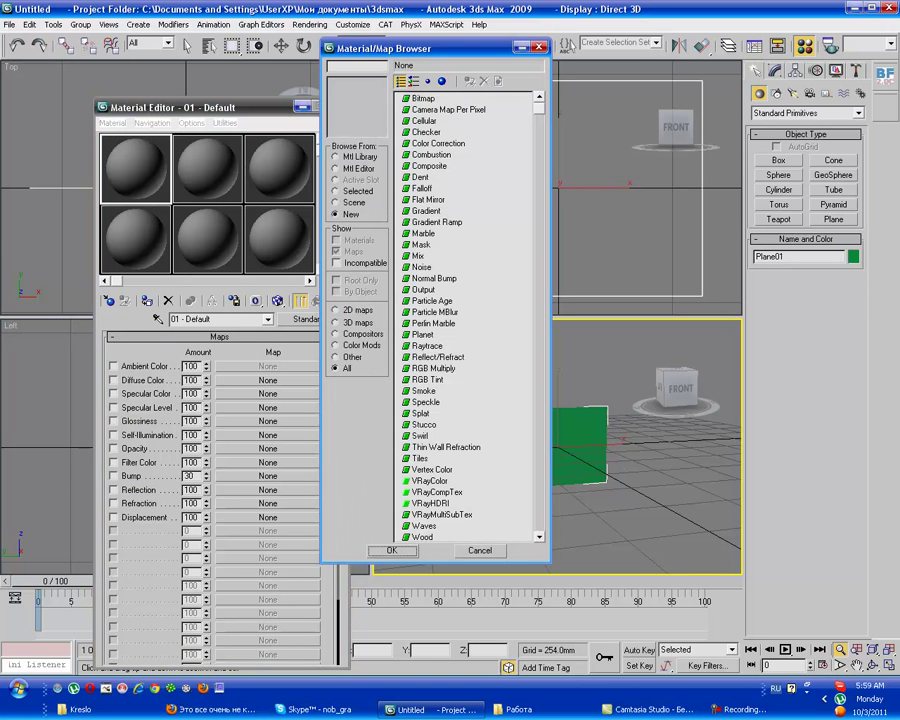
pyautogui.doubleClick(423, 98)
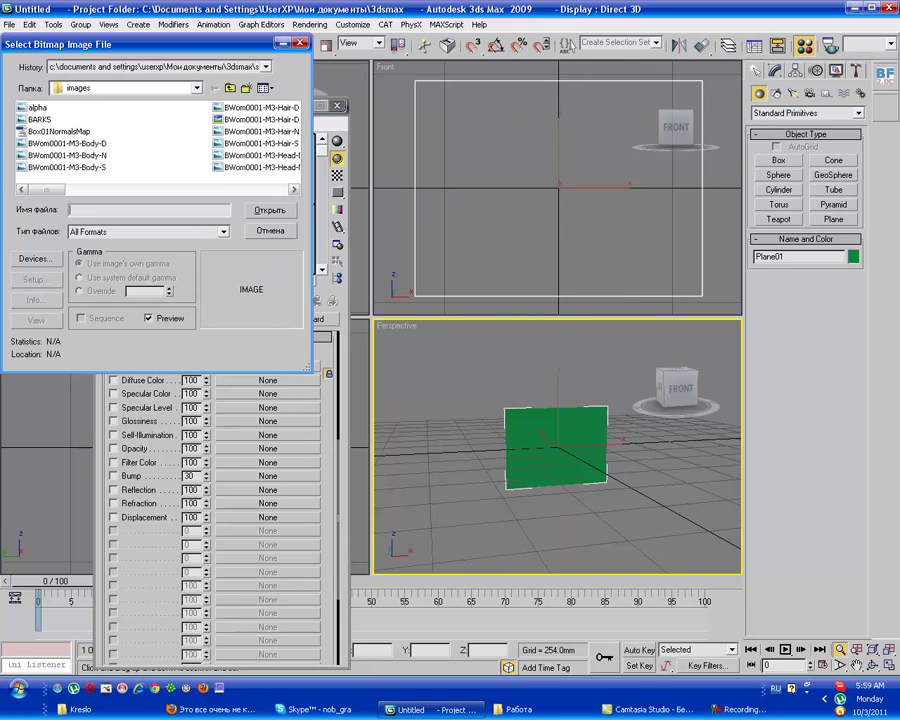
pyautogui.write('D:\\Работа')
pyautogui.press('Return')
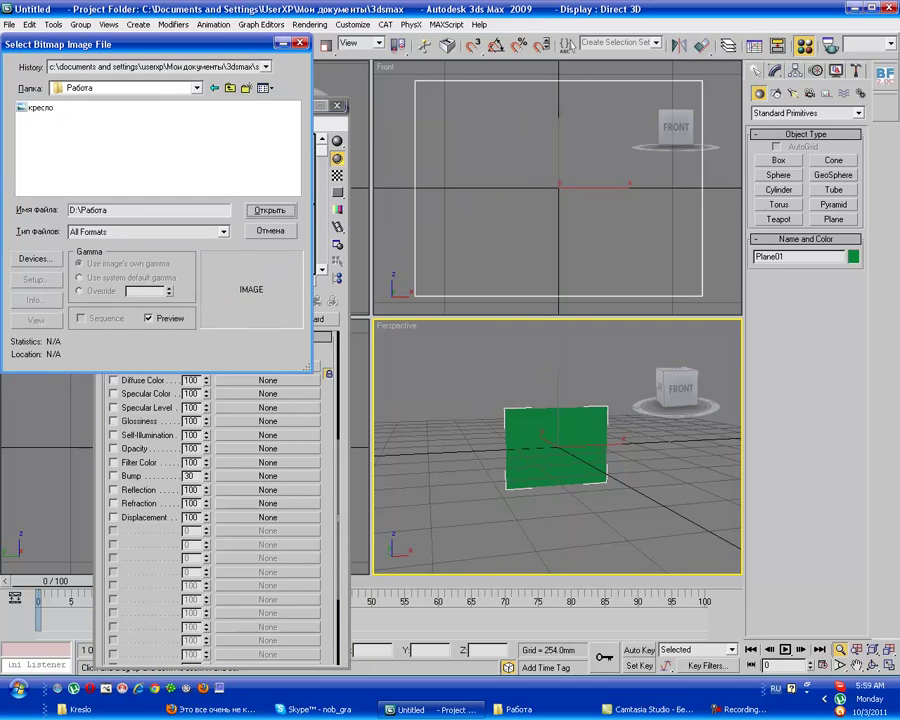
pyautogui.doubleClick(40, 107)
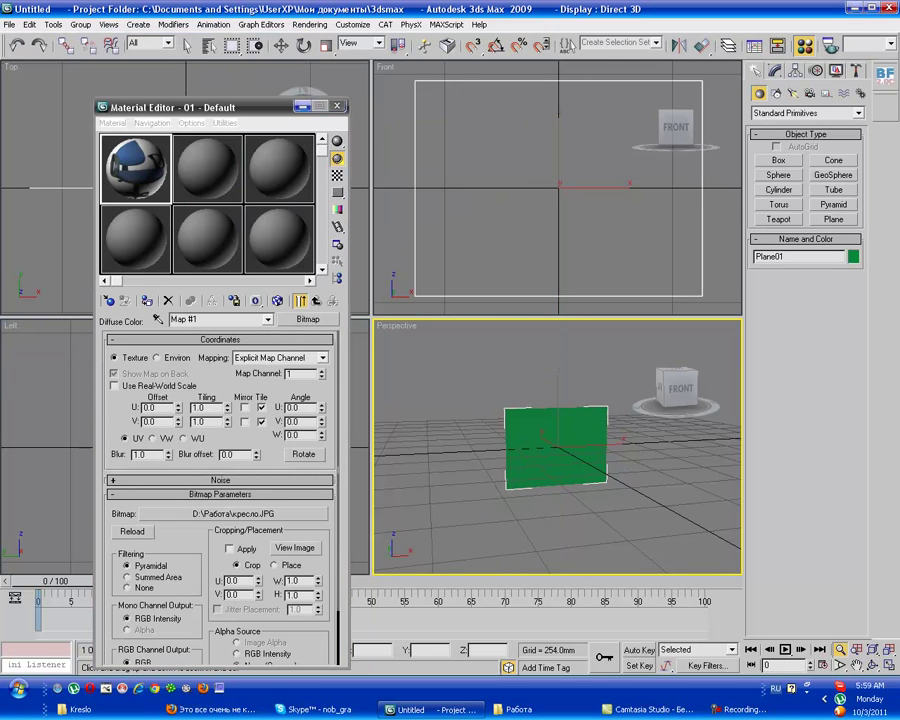
# - Assign the chair picture material to the plane and display its map in the viewport
pyautogui.moveTo(135, 185); pyautogui.dragTo(515, 415)
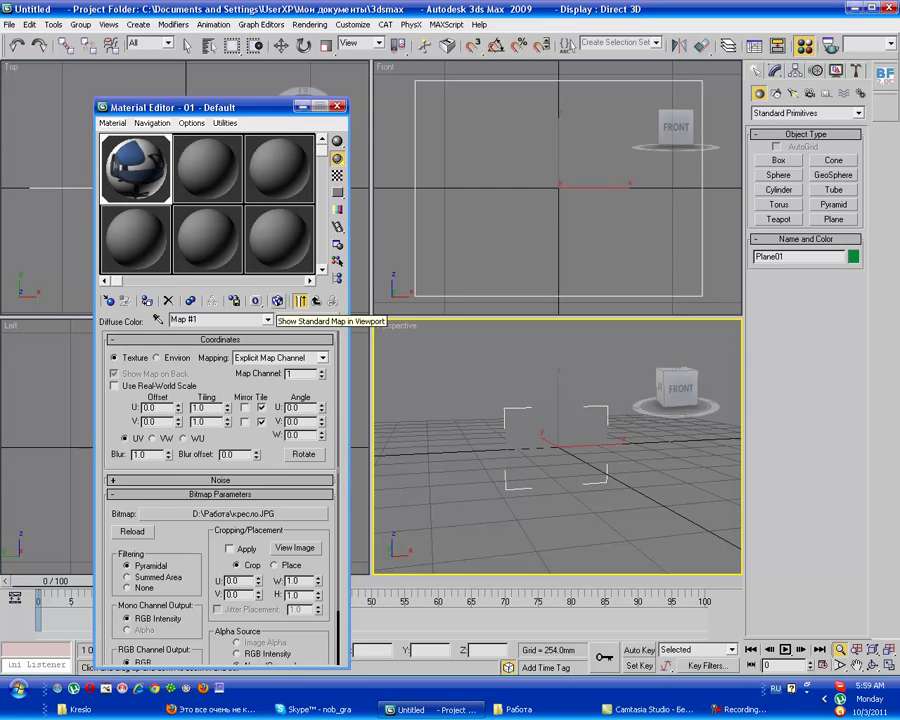
pyautogui.click(278, 301)
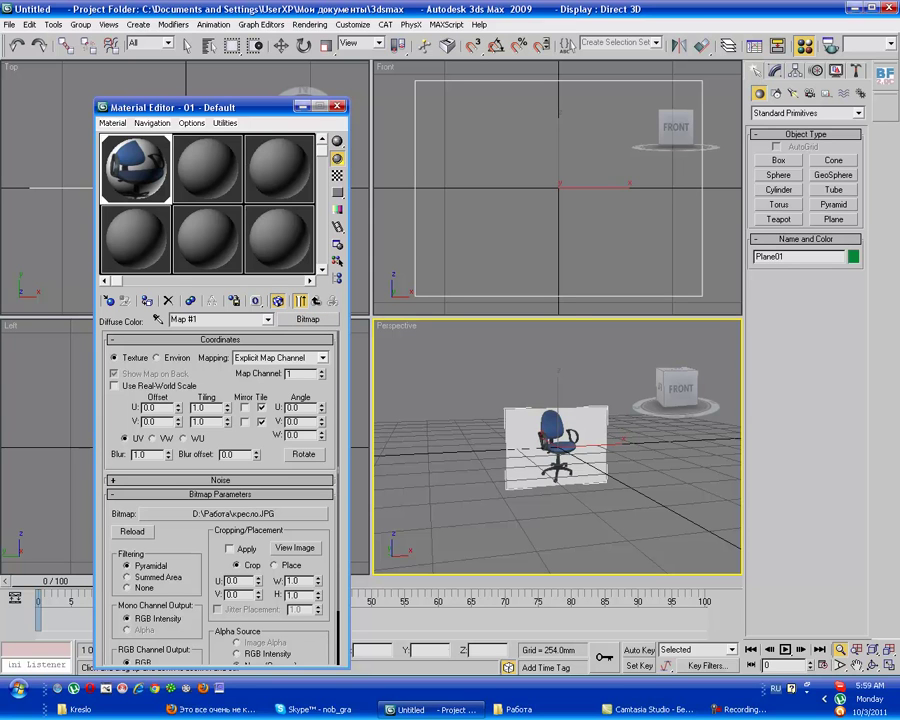
pyautogui.hotkey('ctrl', 's')
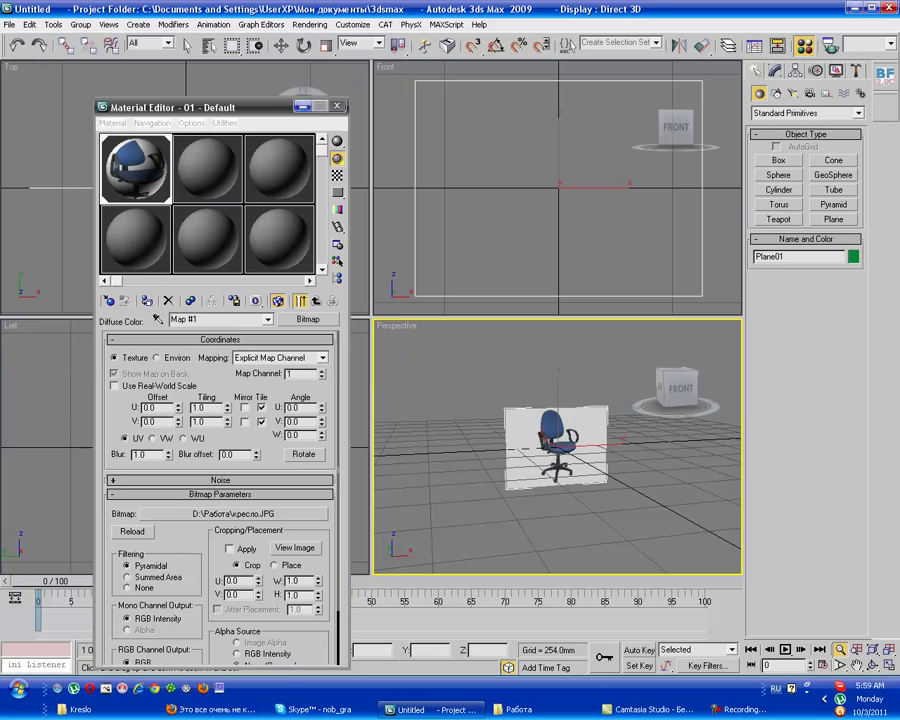
pyautogui.click(336, 105)
# - Freeze the reference plane with Show Frozen in Gray switched off in its object properties
pyautogui.click(281, 45)
pyautogui.rightClick(560, 460)
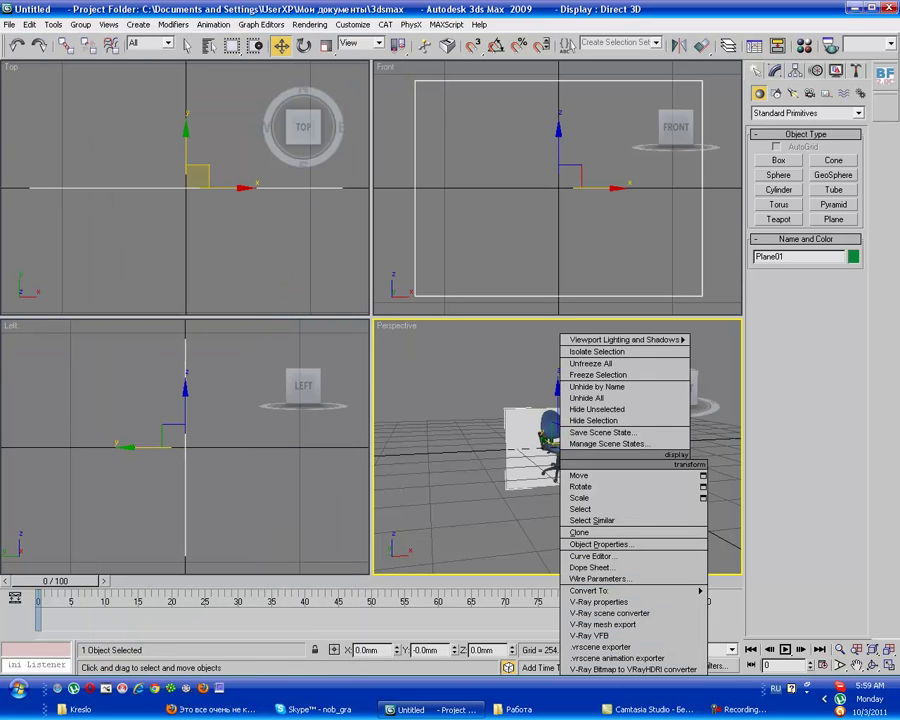
pyautogui.click(599, 544)
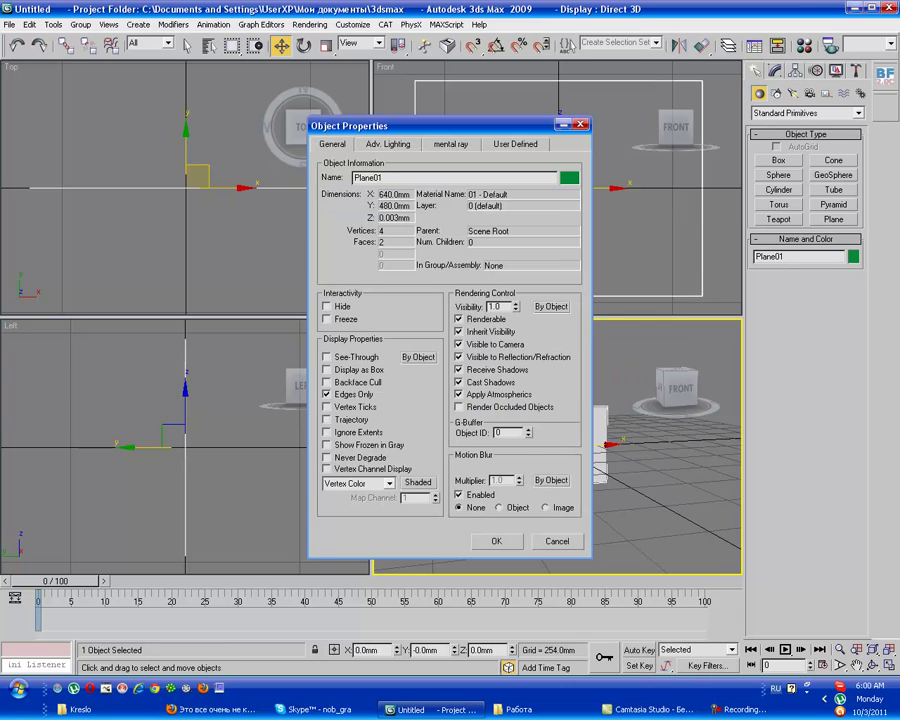
pyautogui.click(496, 540)
pyautogui.rightClick(531, 458)
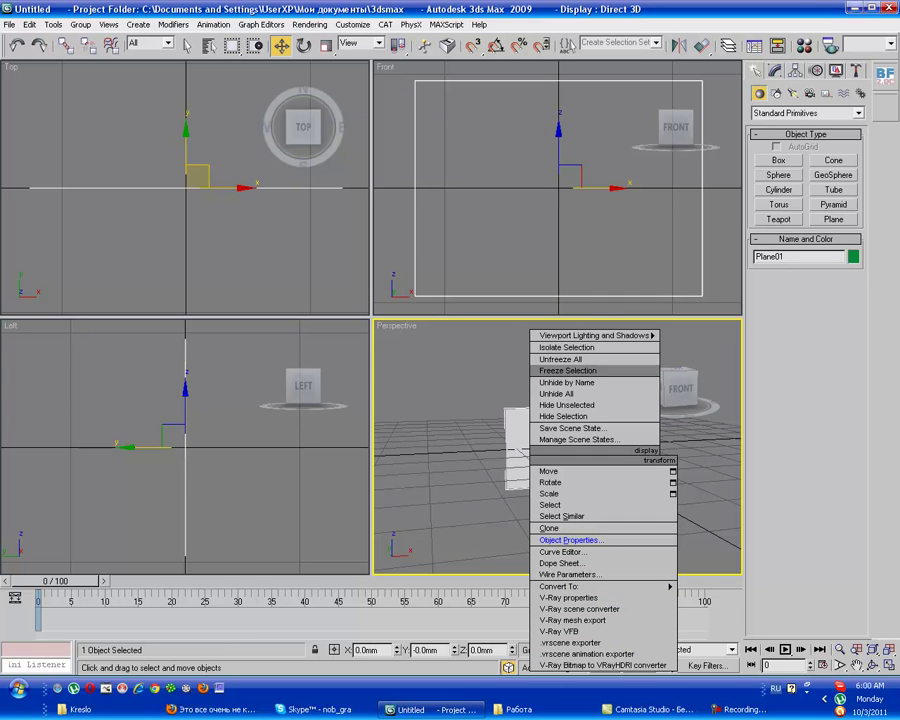
pyautogui.click(567, 370)
# - Draw a cylinder about 79 mm in radius and 433 mm high in front of the plane, and shade the Front view
pyautogui.moveTo(592, 500)
pyautogui.keyDown('alt'); pyautogui.mouseDown(button='middle')
pyautogui.moveTo(614, 492)
pyautogui.moveTo(596, 498)
pyautogui.mouseUp(button='middle'); pyautogui.keyUp('alt')
pyautogui.hotkey('alt', 'z')
pyautogui.click(300, 450)
pyautogui.click(216, 228)
pyautogui.rightClick(560, 200)
pyautogui.moveTo(216, 228); pyautogui.dragTo(200, 245)
pyautogui.scroll(-2, 660, 150)
pyautogui.click(779, 189)
pyautogui.click(200, 245)
pyautogui.click(420, 60)
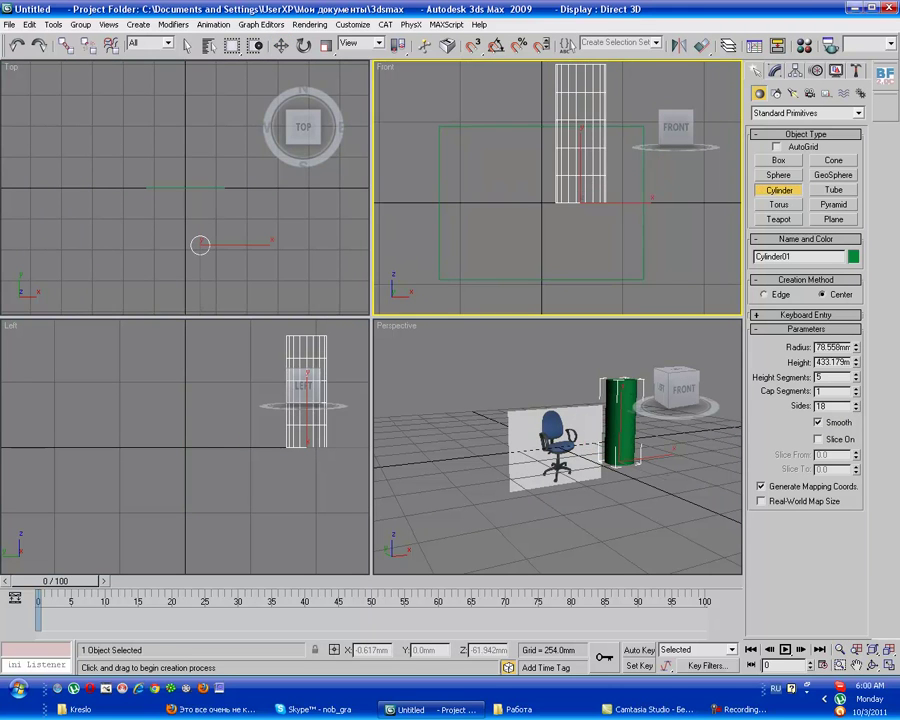
pyautogui.press('F3')
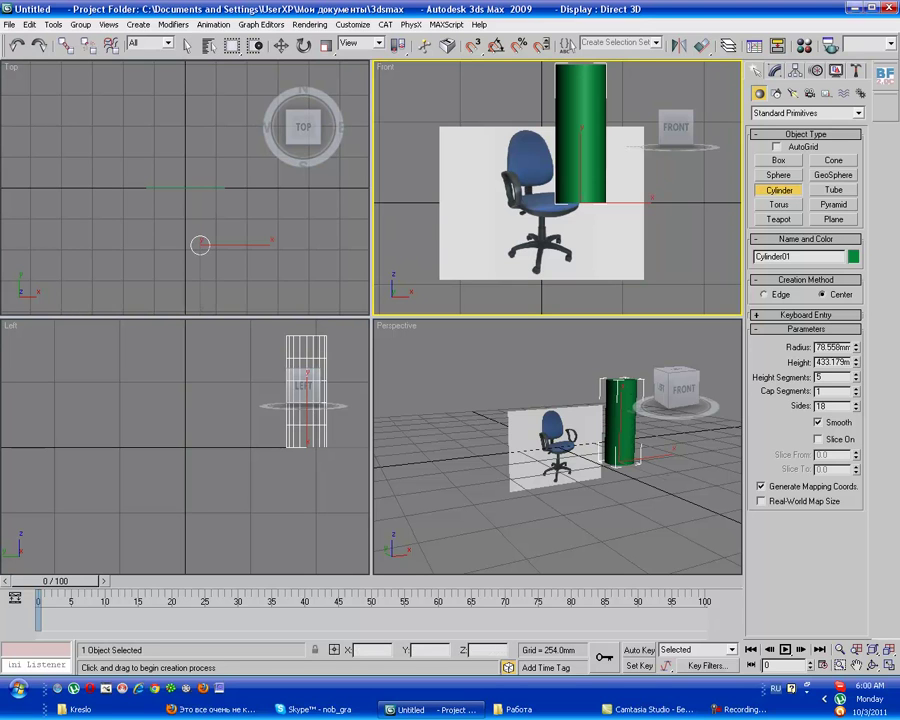
# - Set the cylinder to 14 sides, 1 height segment, a radius of about 30.6 mm and a height of about 216.6 mm
pyautogui.click(856, 409)
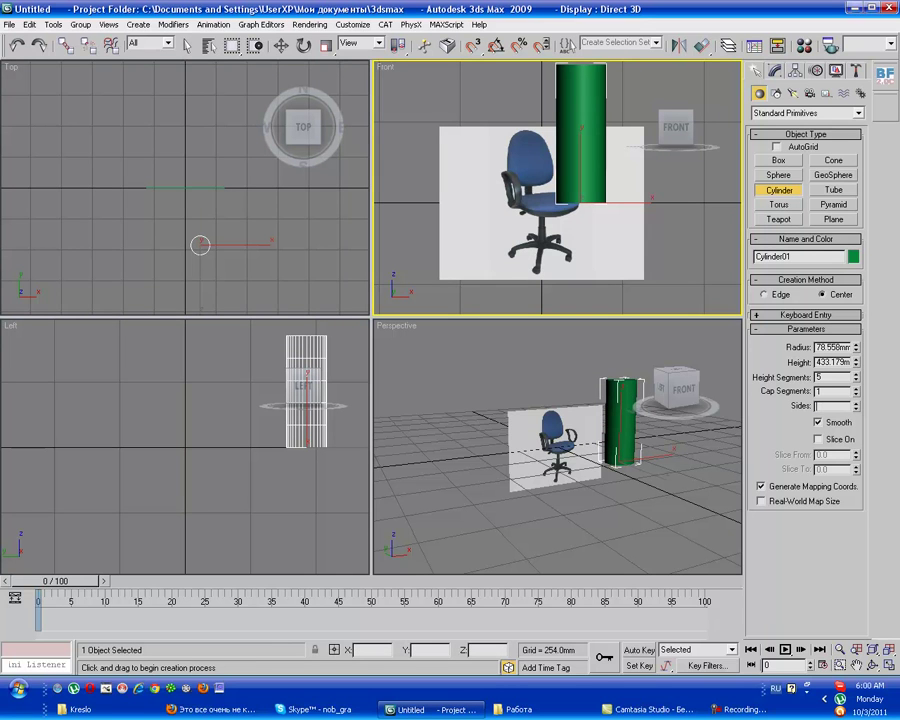
pyautogui.click(856, 409)
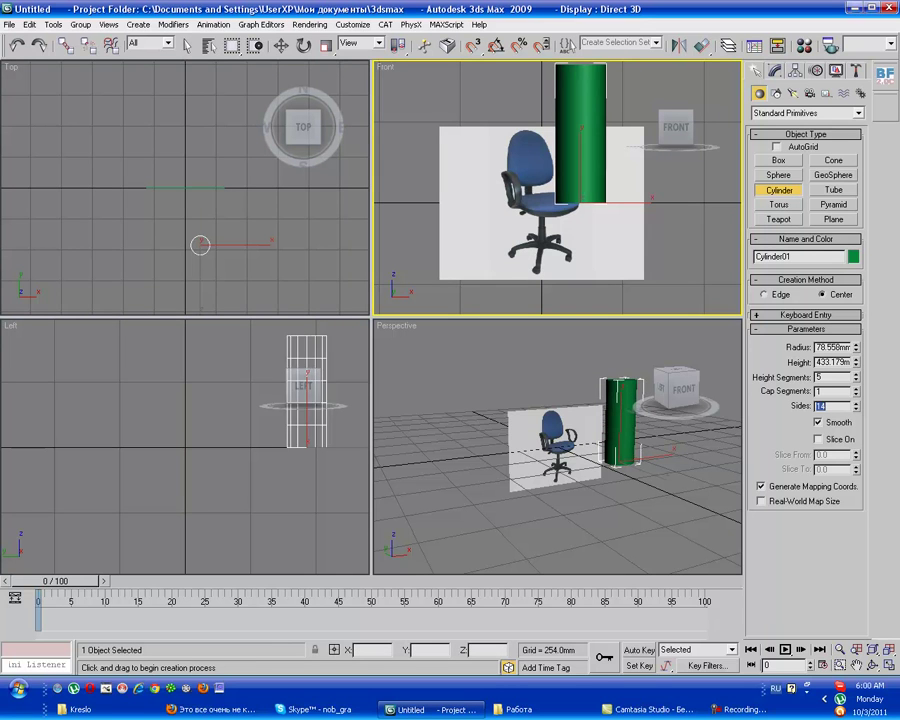
pyautogui.rightClick(856, 377)
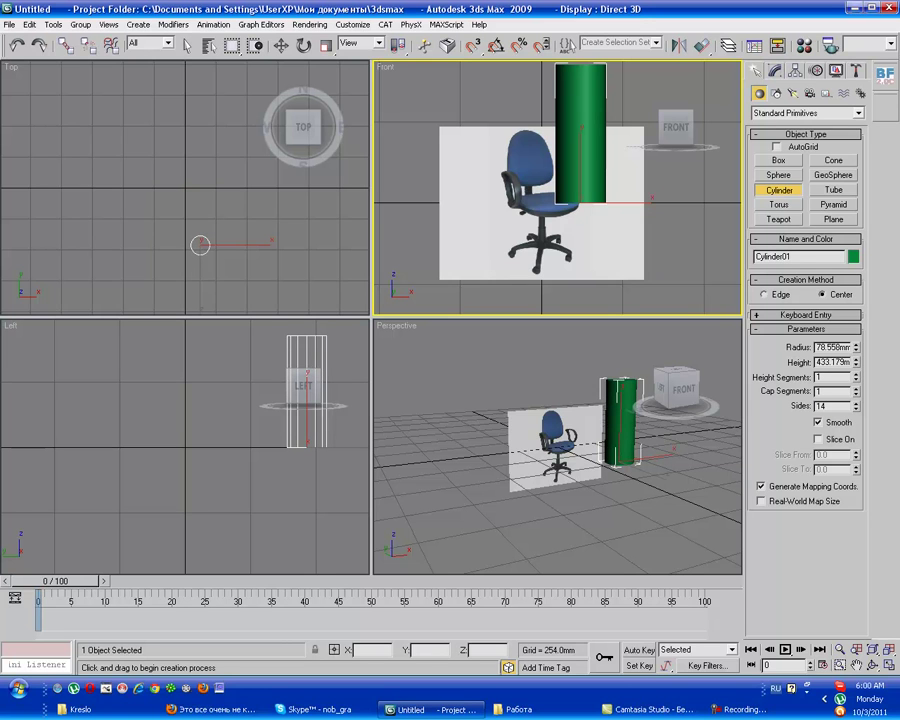
pyautogui.hotkey('ctrl', 'z')
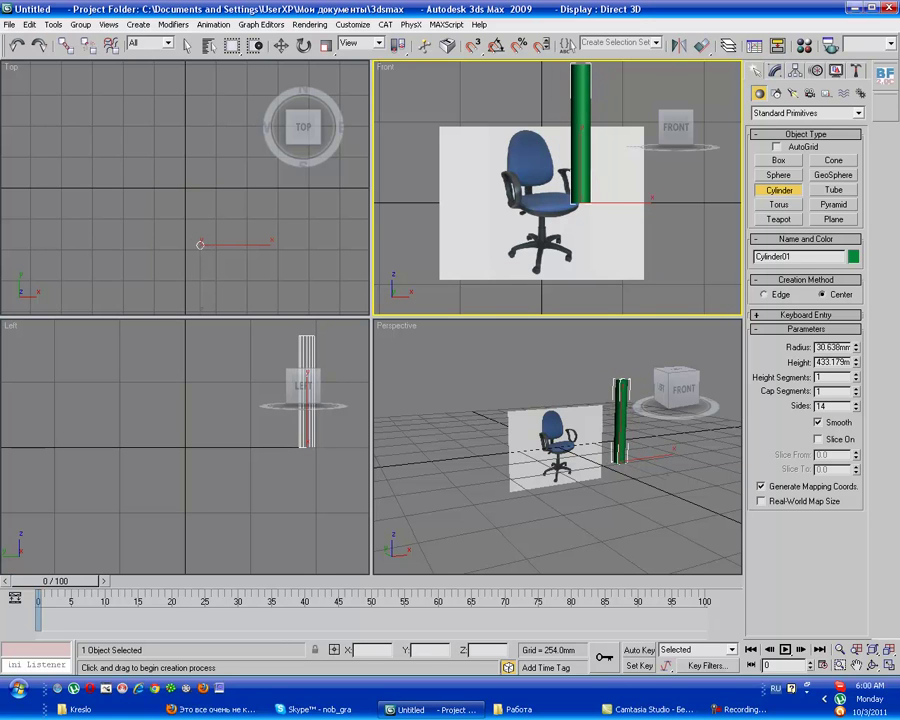
pyautogui.hotkey('ctrl', 'z')
pyautogui.hotkey('ctrl', 'y')
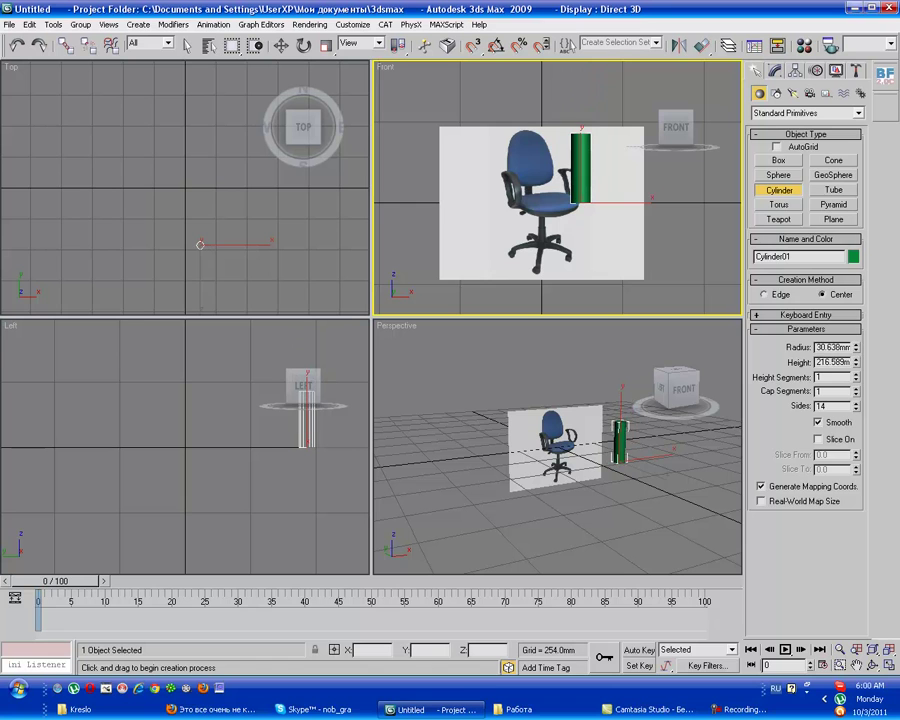
# - Move the cylinder over the chair's central column in the Front view, to X about -3 mm and Z about -180 mm
pyautogui.press('w')
pyautogui.moveTo(592, 193); pyautogui.dragTo(552, 248)
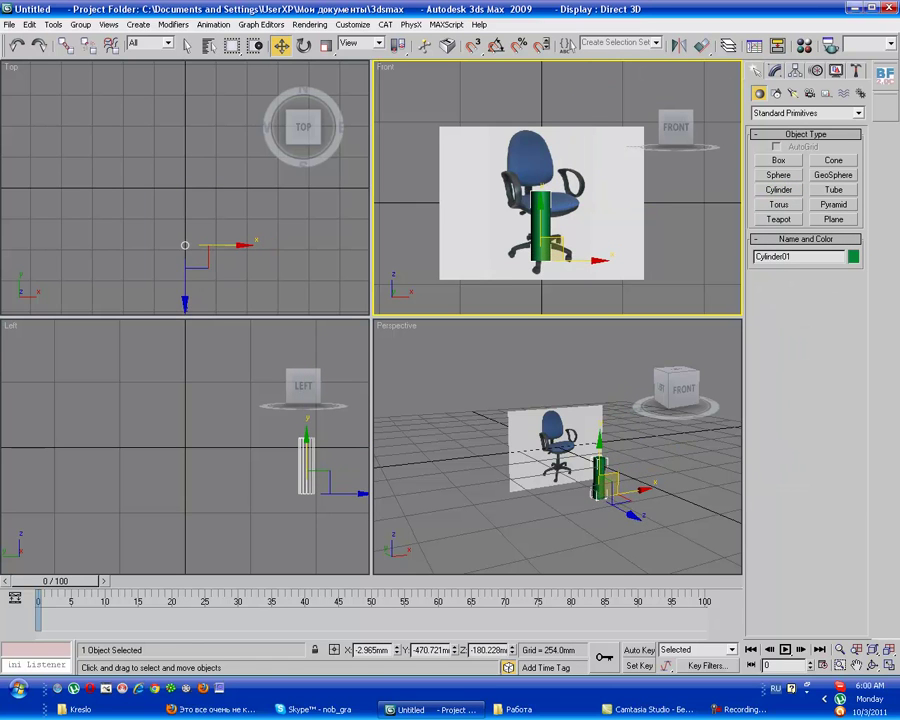
pyautogui.moveTo(190, 240); pyautogui.dragTo(190, 215, button='middle')
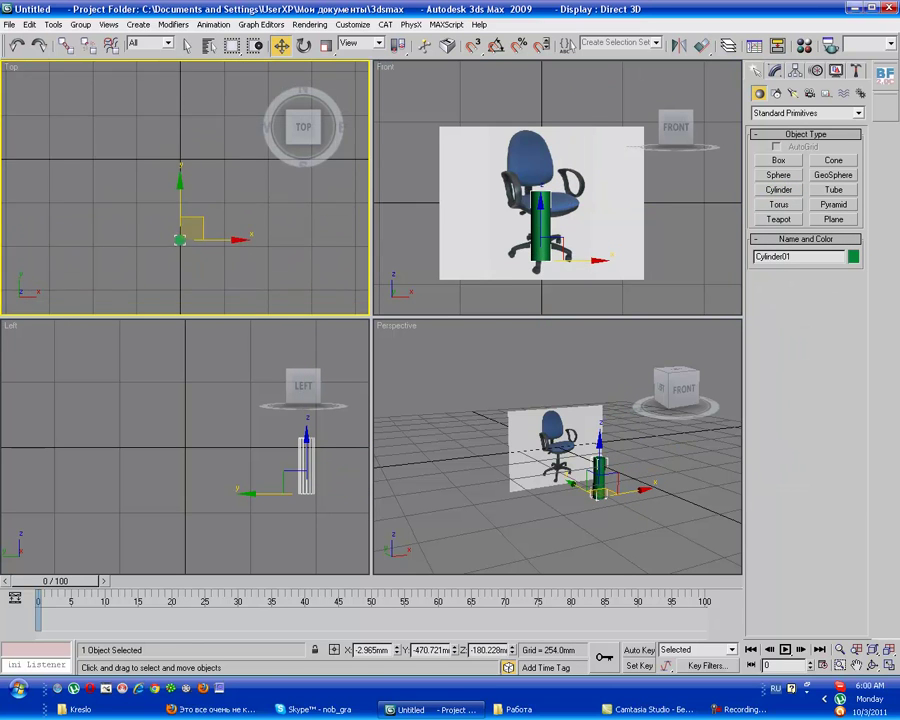
# - Assign the gray 02 - Default material to the cylinder
pyautogui.press('m')
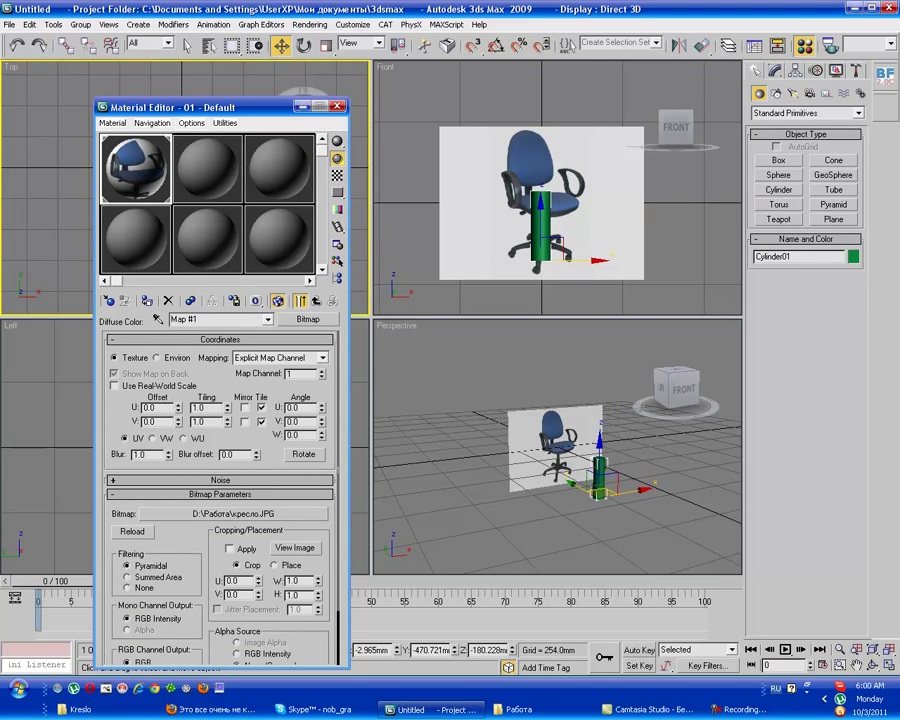
pyautogui.click(200, 198)
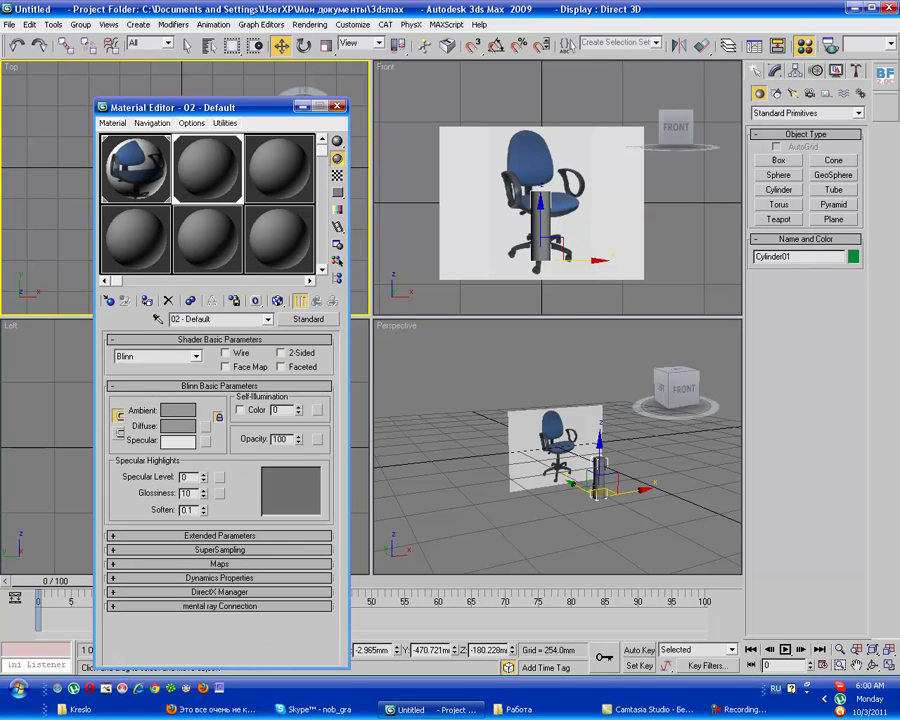
pyautogui.press('m')
# - Move the cylinder toward the reference plane to Y about -387 mm, lower it to Z about -194 mm, and open its parameters for editing
pyautogui.moveTo(216, 236); pyautogui.dragTo(216, 207)
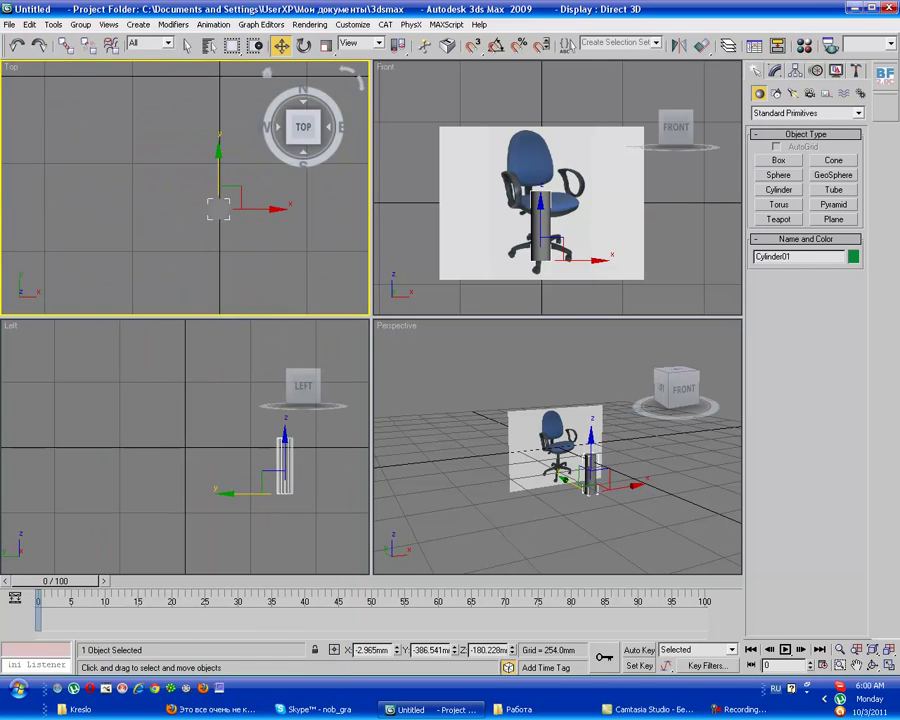
pyautogui.scroll(2, 586, 191)
pyautogui.rightClick(665, 262)
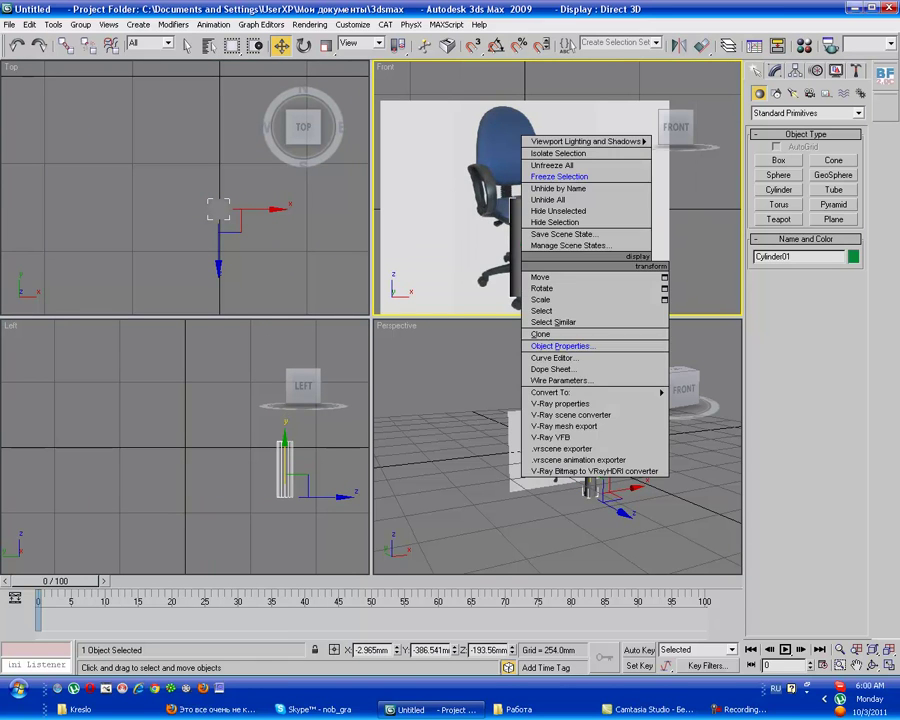
pyautogui.press('Escape')
pyautogui.click(775, 70)
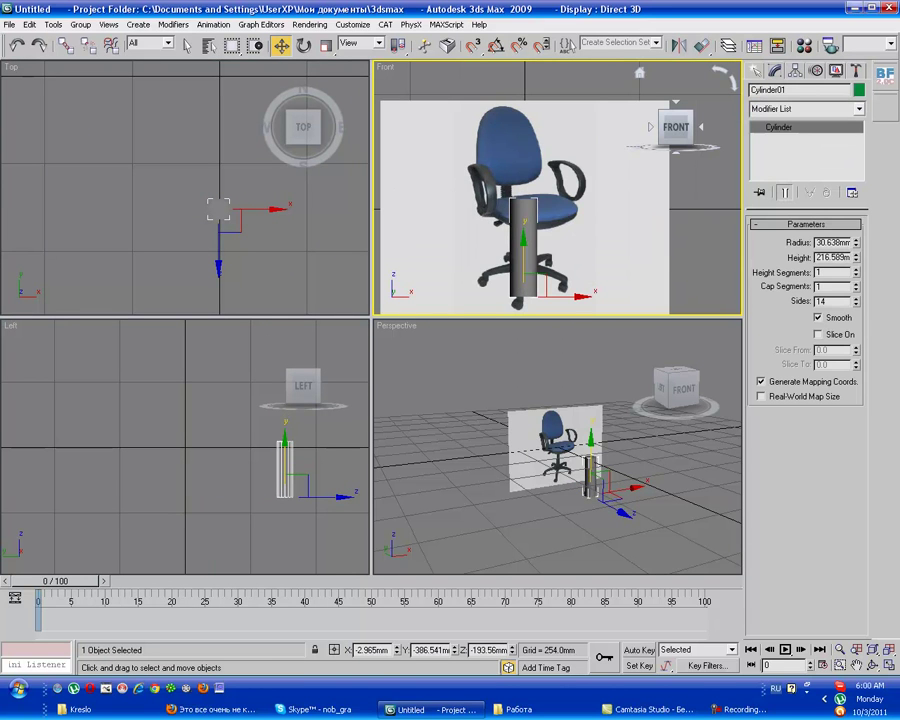
# - Reduce the cylinder to a radius of about 18.7 mm and height of about 78 mm, and raise it to Z about -135 mm
pyautogui.moveTo(856, 242); pyautogui.dragTo(856, 283)
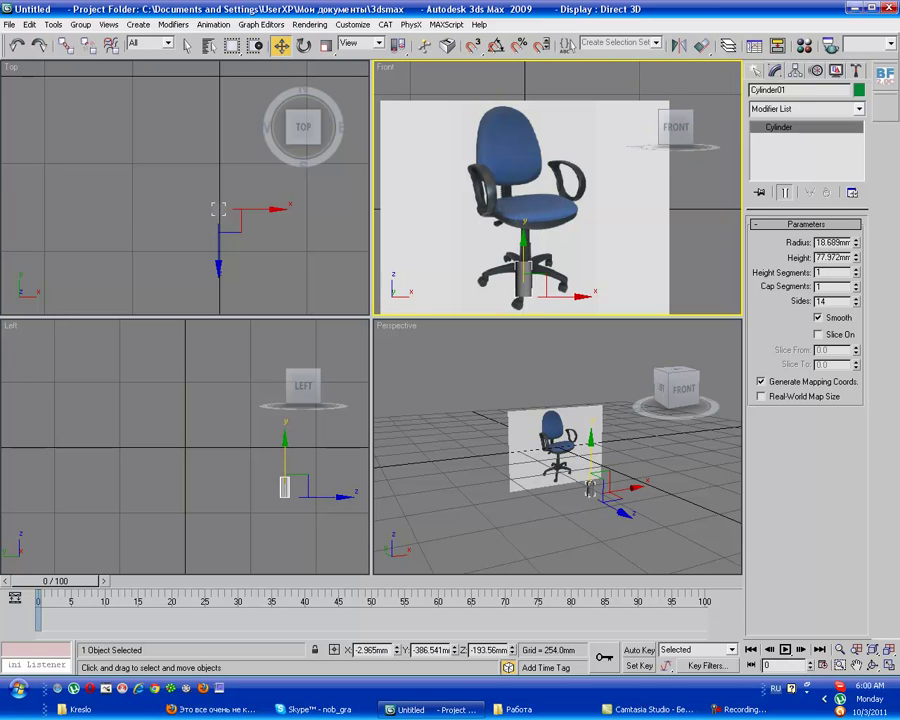
pyautogui.moveTo(590, 488); pyautogui.dragTo(590, 478)
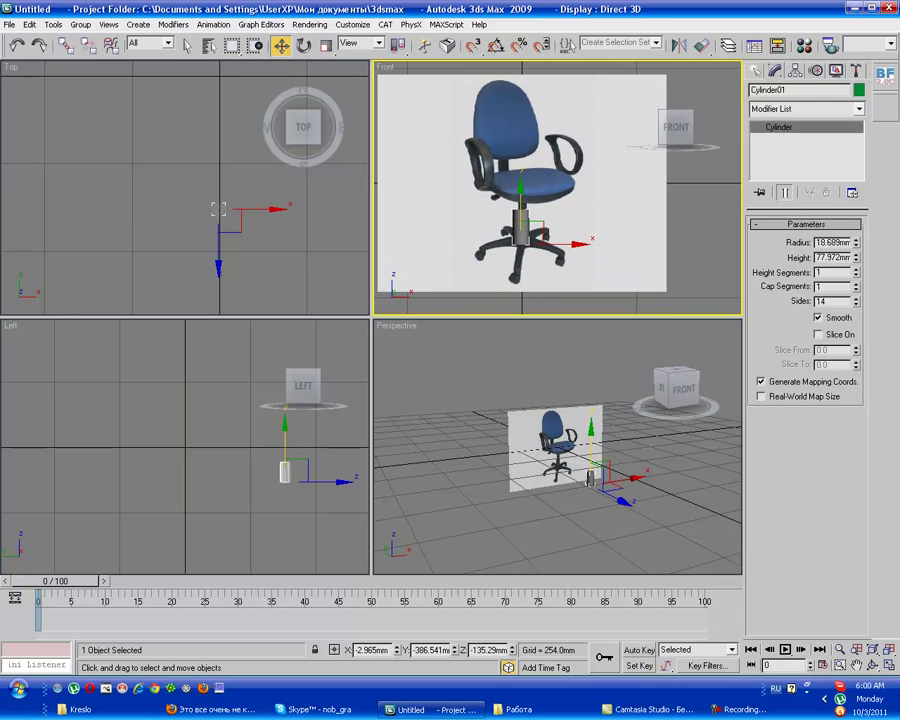
# - Convert the cylinder to an editable poly and switch to edge editing
pyautogui.scroll(2, 580, 200)
pyautogui.rightClick(499, 216)
pyautogui.moveTo(560, 345)
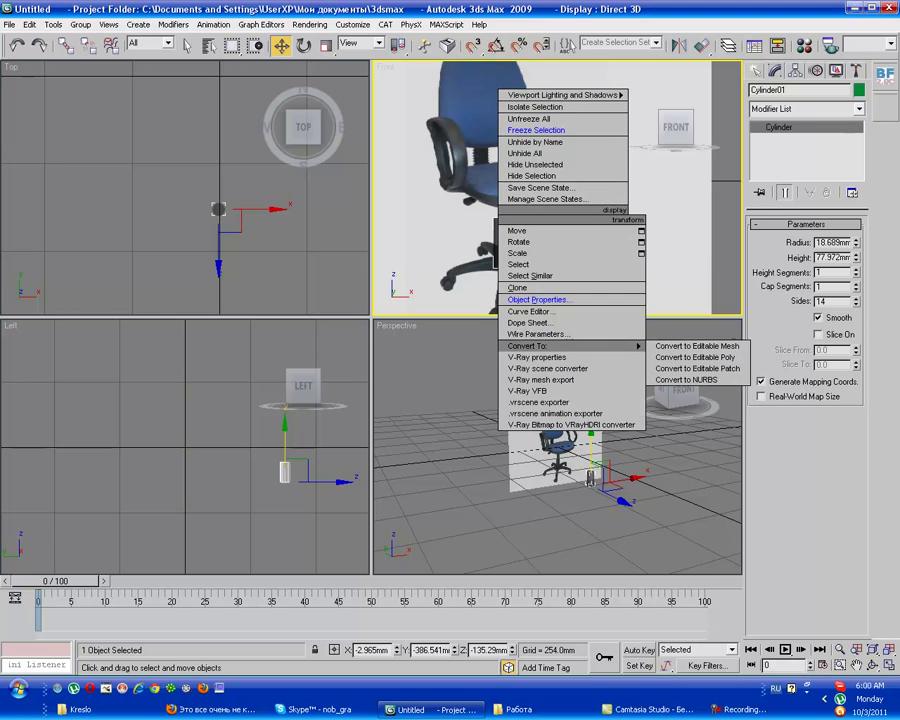
pyautogui.click(695, 357)
pyautogui.press('2')
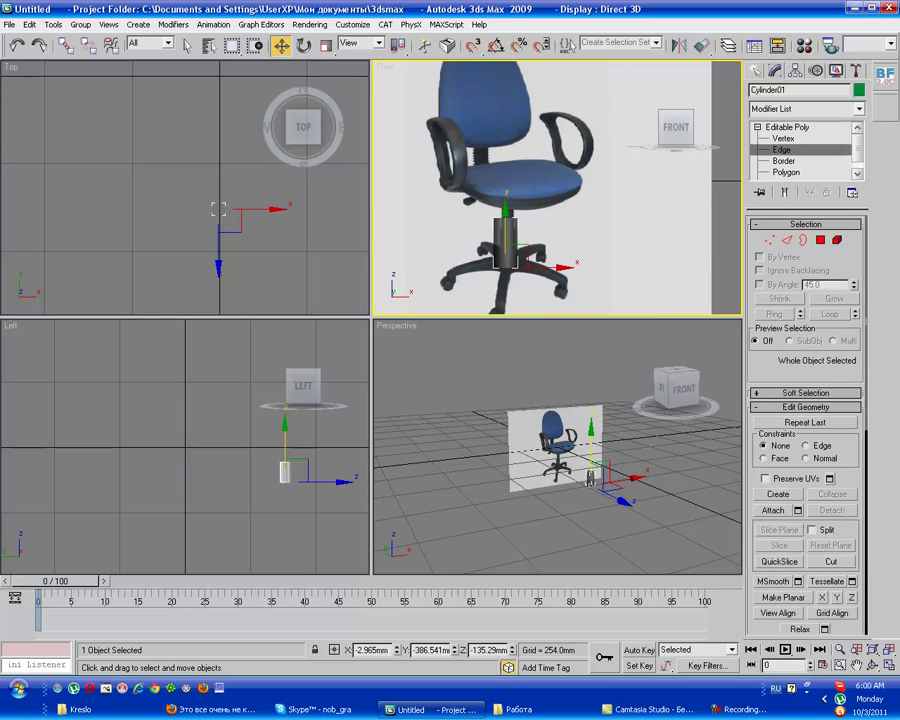
# - Narrow the cylinder by scaling all its vertices, and raise the top ring toward the underside of the seat in the Front view
pyautogui.moveTo(160, 150); pyautogui.dragTo(218, 208)
pyautogui.keyDown('ctrl'); pyautogui.moveTo(250, 250); pyautogui.dragTo(236, 226); pyautogui.keyUp('ctrl')
pyautogui.press('1')
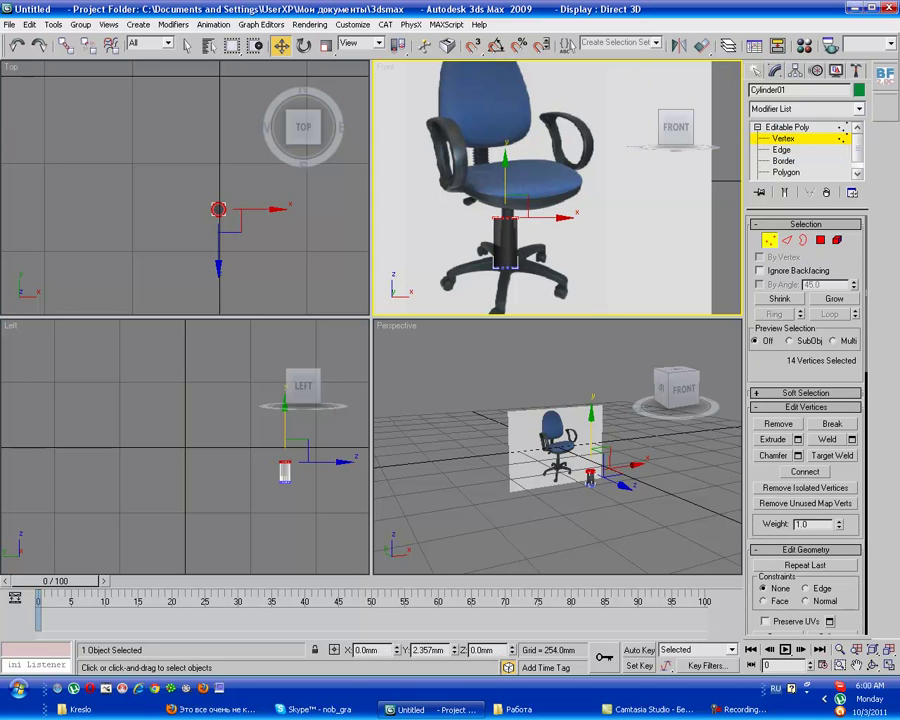
pyautogui.moveTo(155, 148); pyautogui.dragTo(235, 225)
pyautogui.press('e')
pyautogui.press('r')
pyautogui.moveTo(470, 195); pyautogui.dragTo(540, 215)
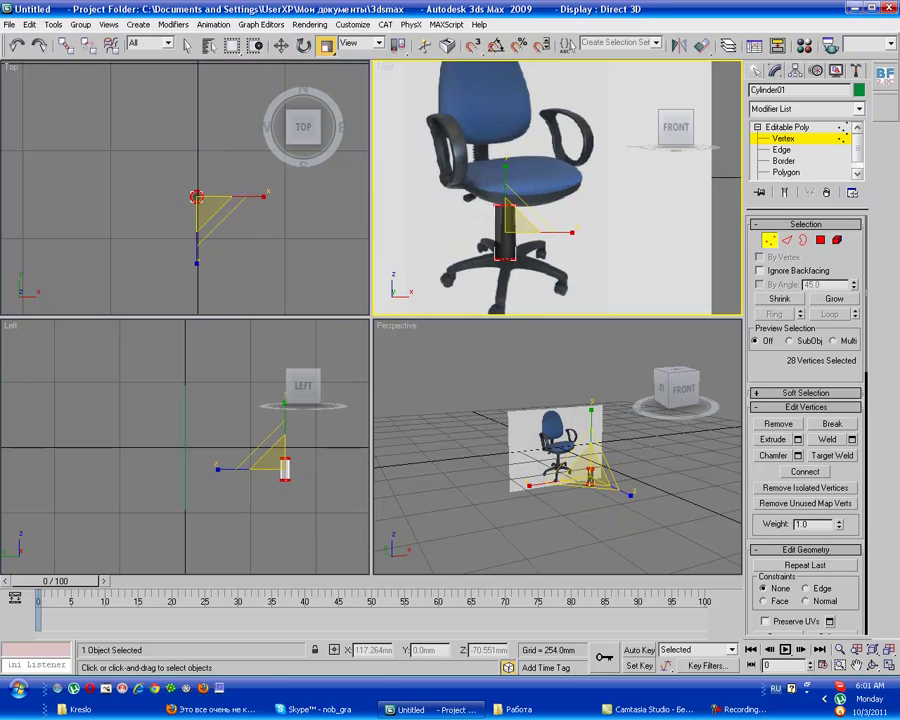
pyautogui.press('w')
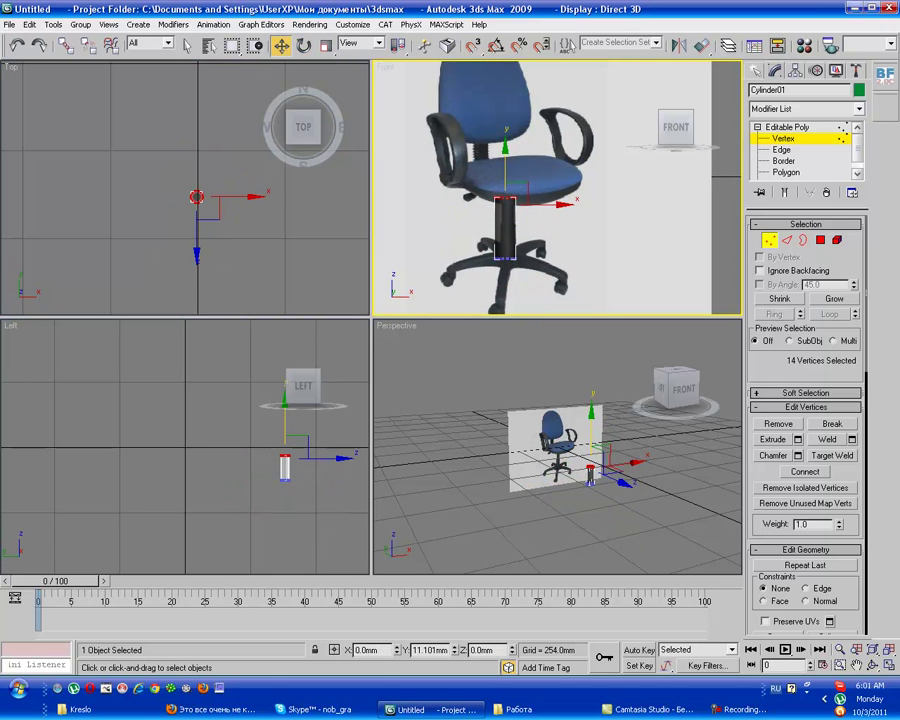
# - Scale all of the cylinder's vertices to about 86% to fit the chair's column, and bring the top ring back up to the seat
pyautogui.moveTo(160, 150); pyautogui.dragTo(240, 230)
pyautogui.press('e')
pyautogui.press('r')
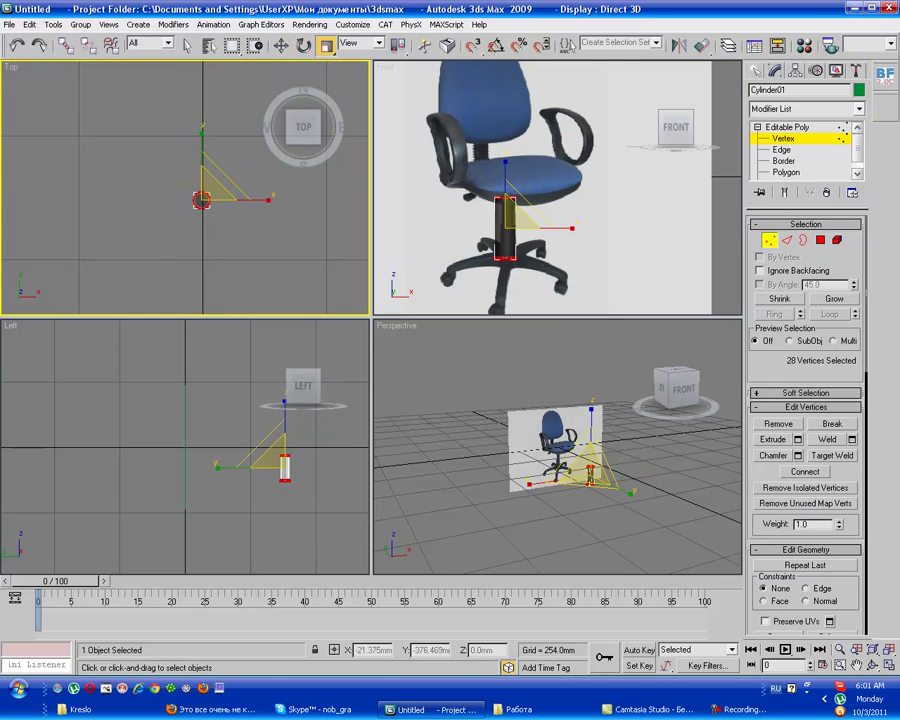
pyautogui.click(560, 230)
pyautogui.scroll(3, 560, 230)
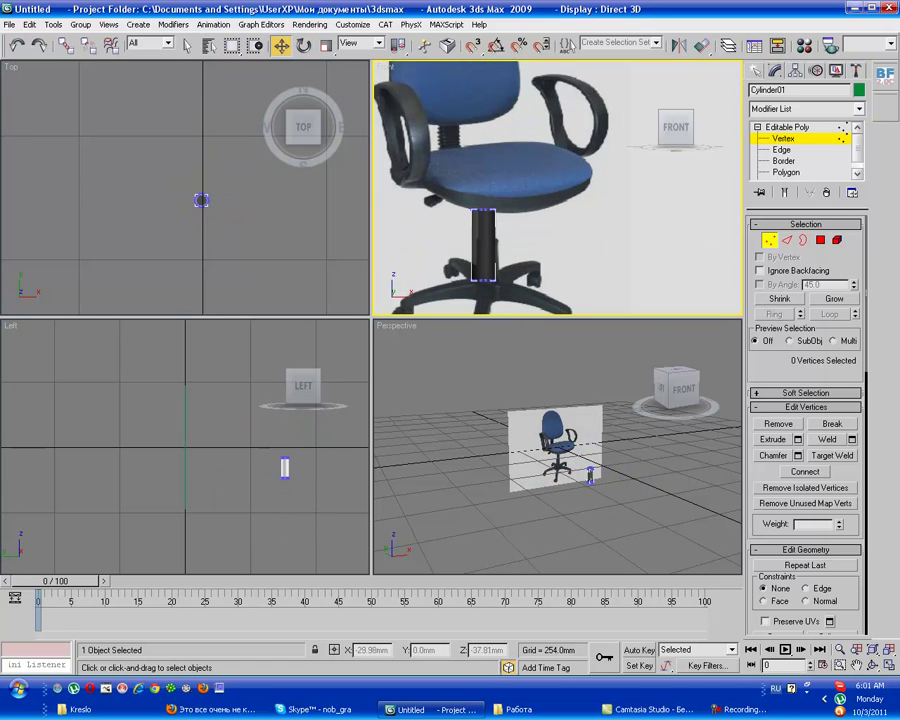
pyautogui.moveTo(450, 262); pyautogui.dragTo(520, 298)
pyautogui.press('w')
pyautogui.hotkey('ctrl', 'z')
pyautogui.hotkey('ctrl', 'z')
pyautogui.press('e')
pyautogui.press('r')
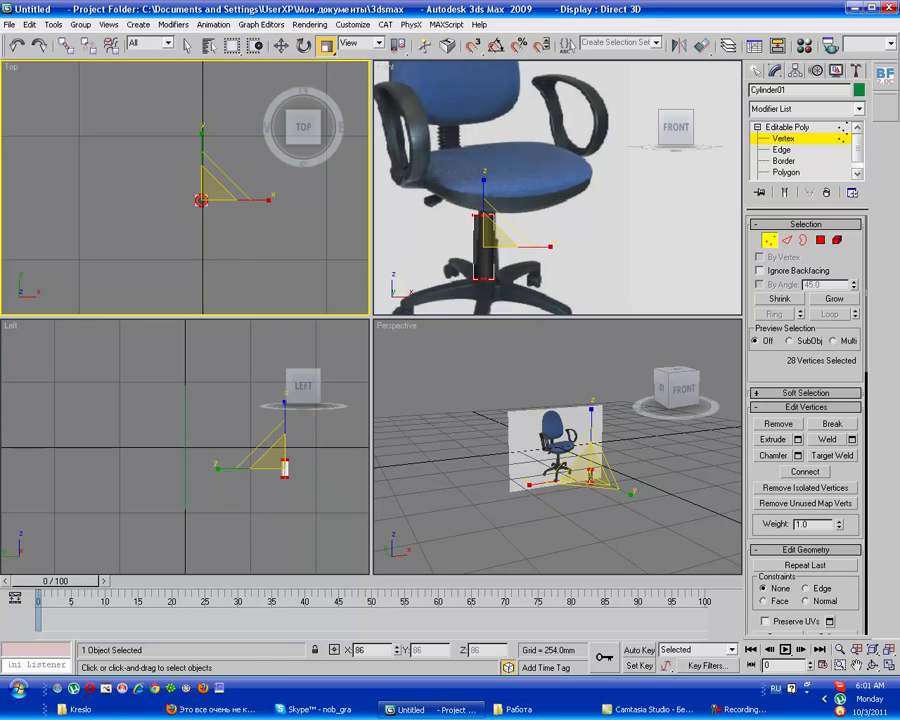
pyautogui.hotkey('ctrl', 'z')
pyautogui.press('w')
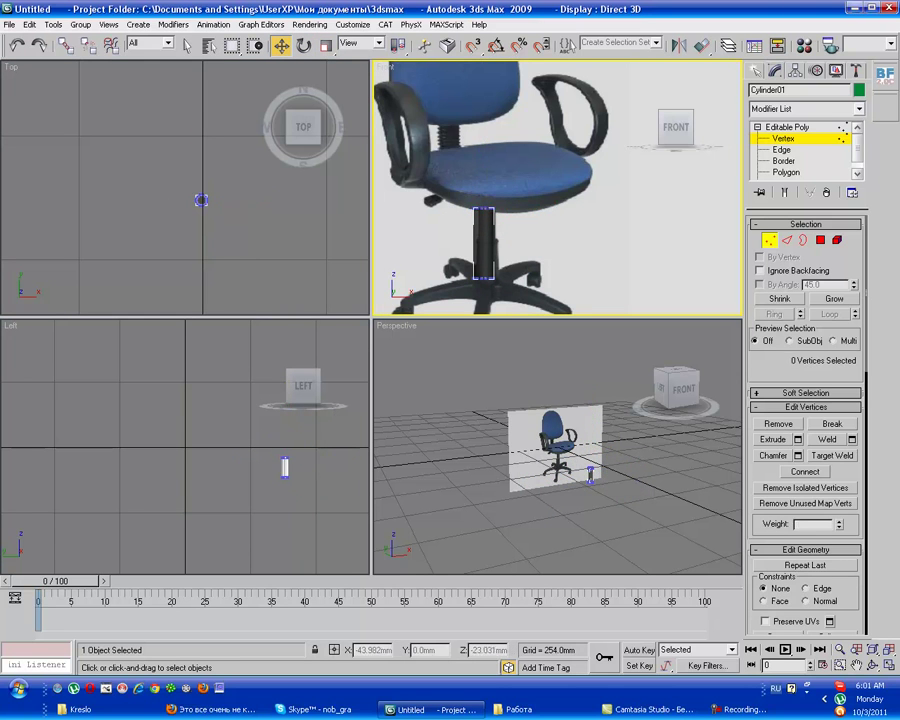
# - Connect the cylinder's 14 vertical edges with 1 segment to add an edge loop halfway up
pyautogui.press('2')
pyautogui.hotkey('ctrl', 'z')
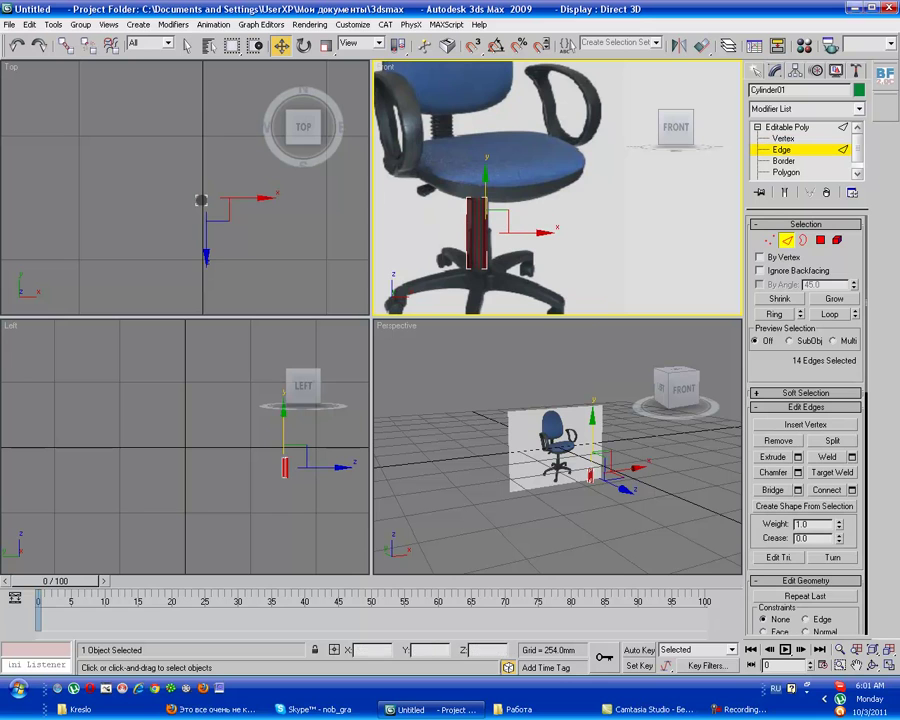
pyautogui.click(852, 489)
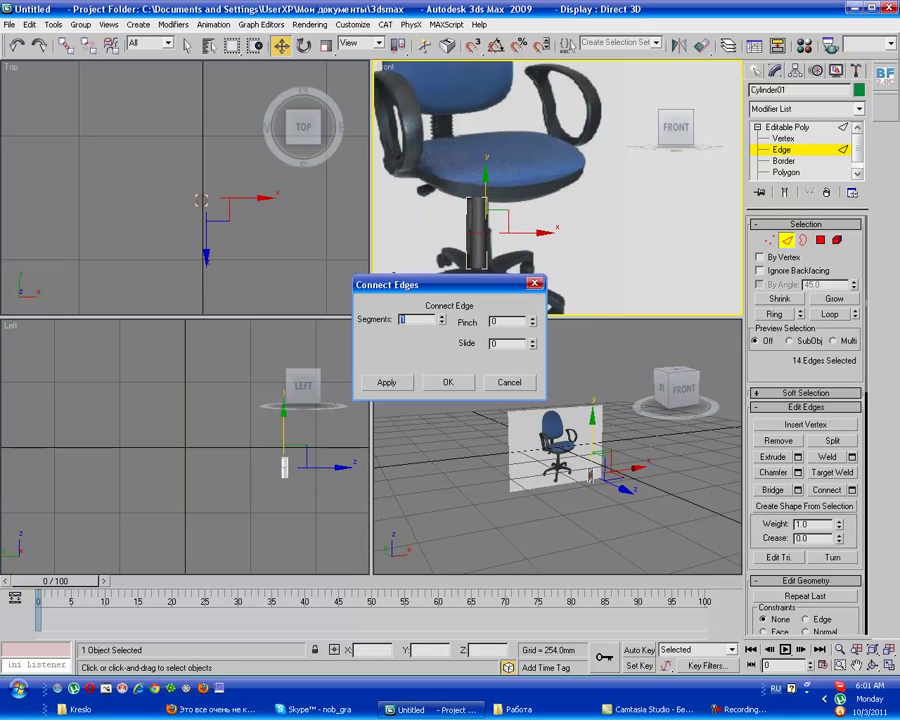
pyautogui.press('Return')
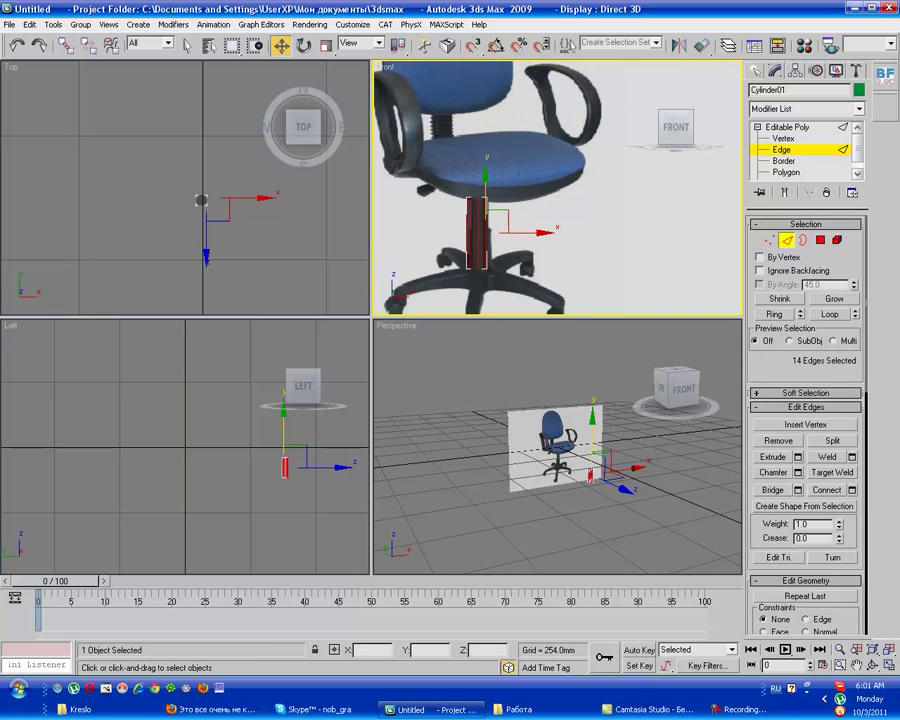
pyautogui.click(852, 489)
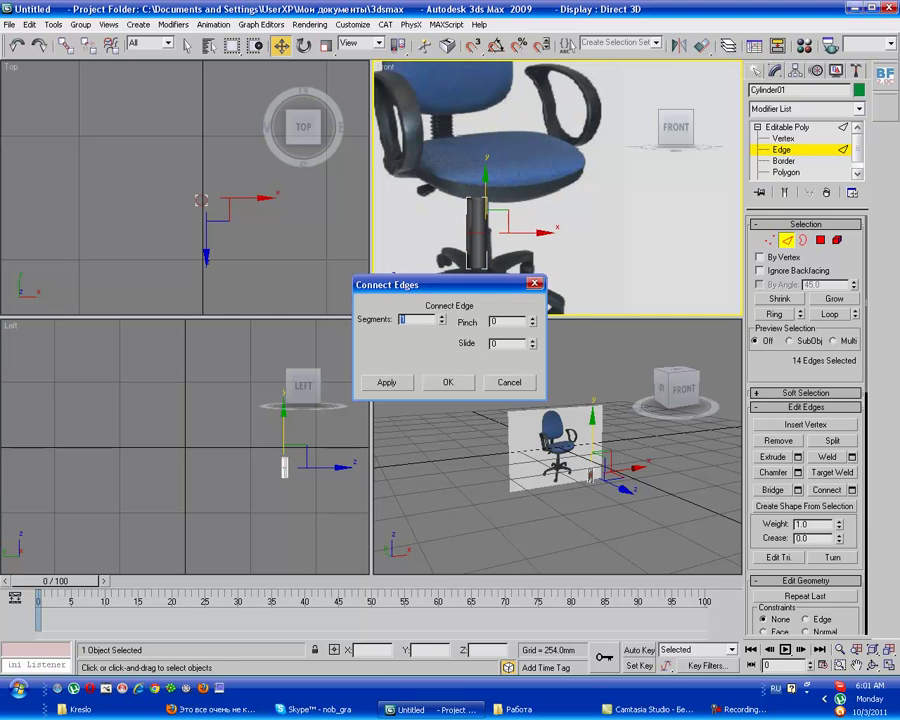
pyautogui.press('Return')
pyautogui.scroll(4, 524, 250)
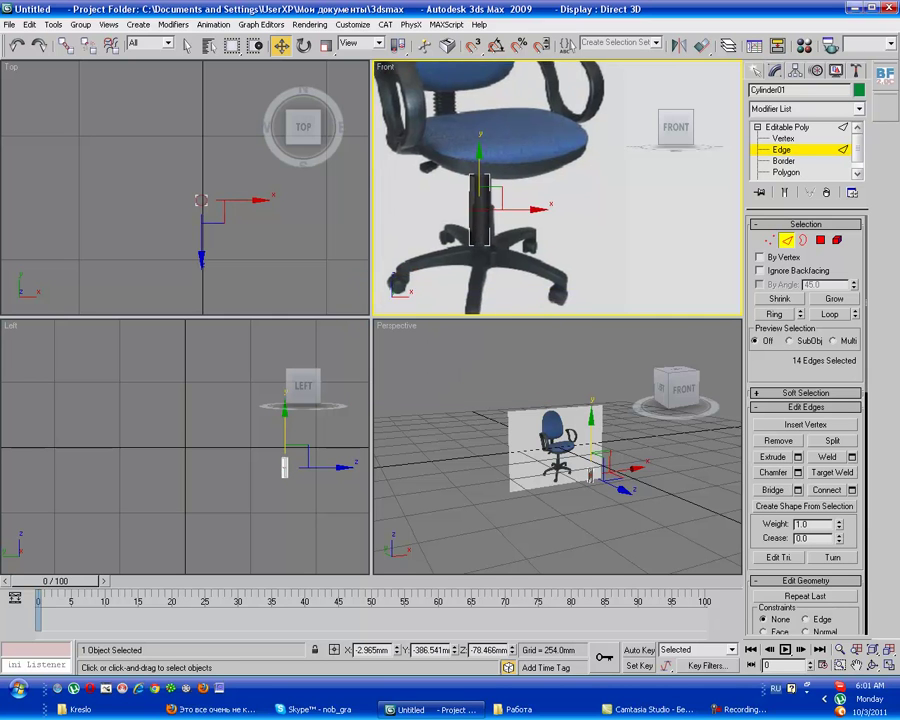
# - Scale all of the cylinder's vertices down uniformly to match the width of the column's upper tube, and clear the selection
pyautogui.rightClick(201, 200)
pyautogui.press('1')
pyautogui.press('e')
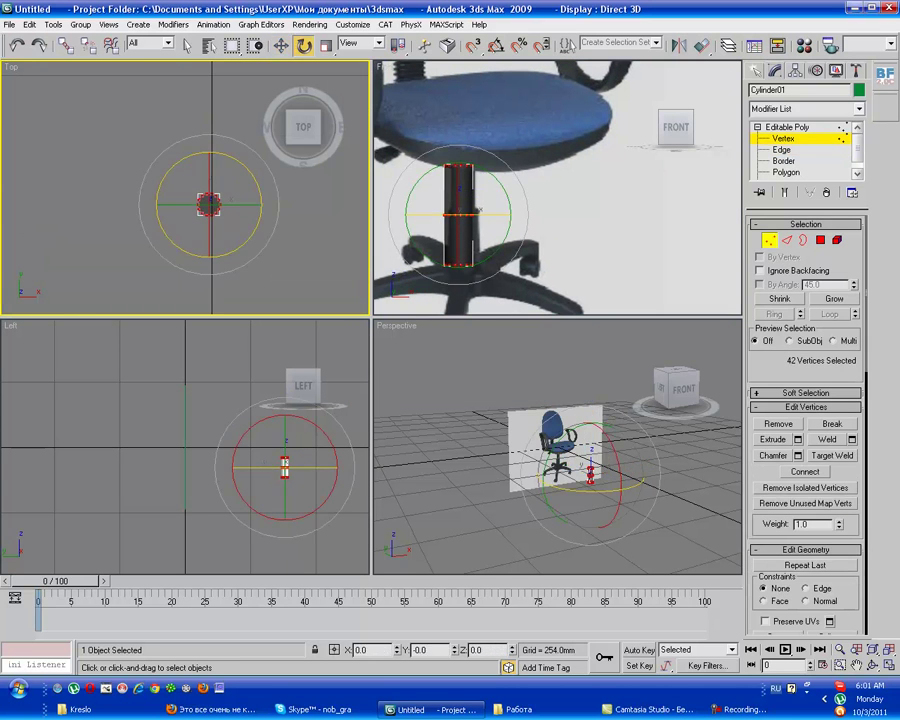
pyautogui.press('r')
pyautogui.press('q')
pyautogui.hotkey('ctrl', 'd')
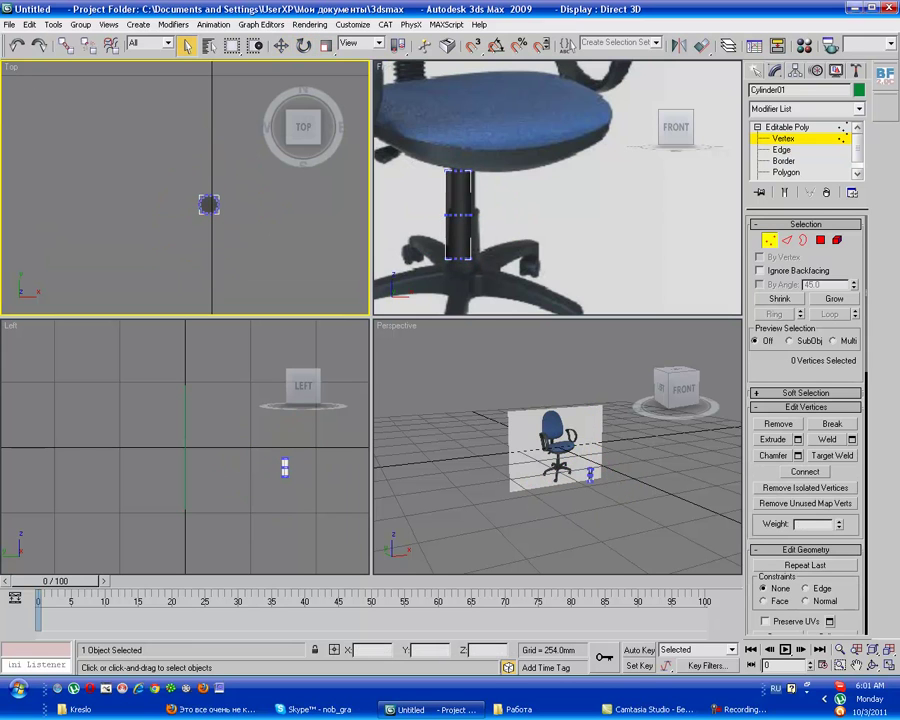
# - Shift all the vertices to X about 0.5 mm over the column, and lower the bottom ring to the hub of the chair base
pyautogui.moveTo(425, 200); pyautogui.dragTo(495, 228)
pyautogui.press('w')
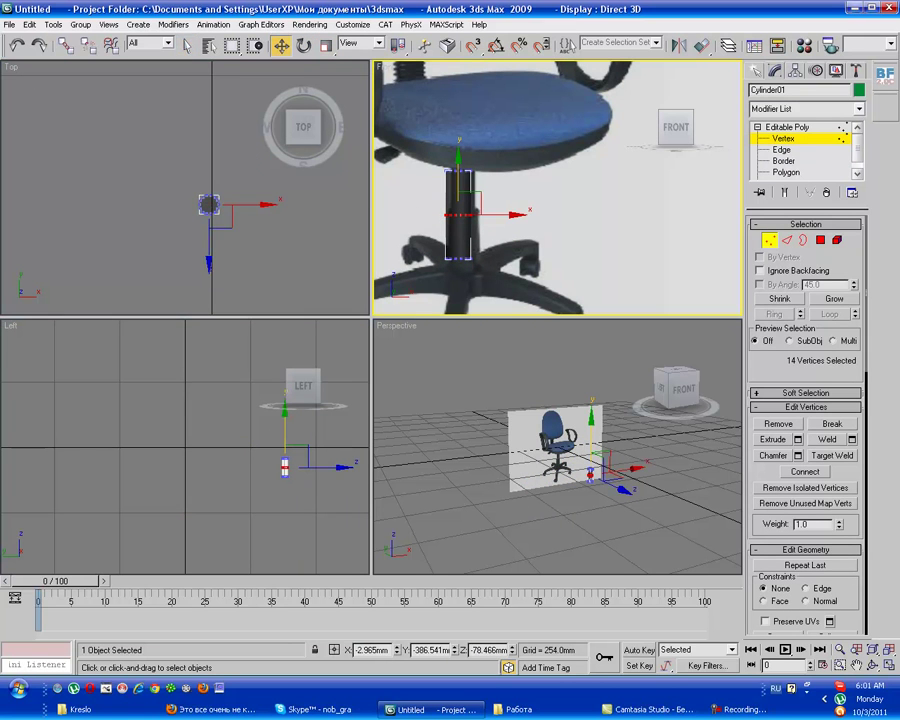
pyautogui.hotkey('ctrl', 'd')
pyautogui.hotkey('ctrl', 'a')
pyautogui.hotkey('ctrl', 'd')
pyautogui.moveTo(425, 240); pyautogui.dragTo(495, 270)
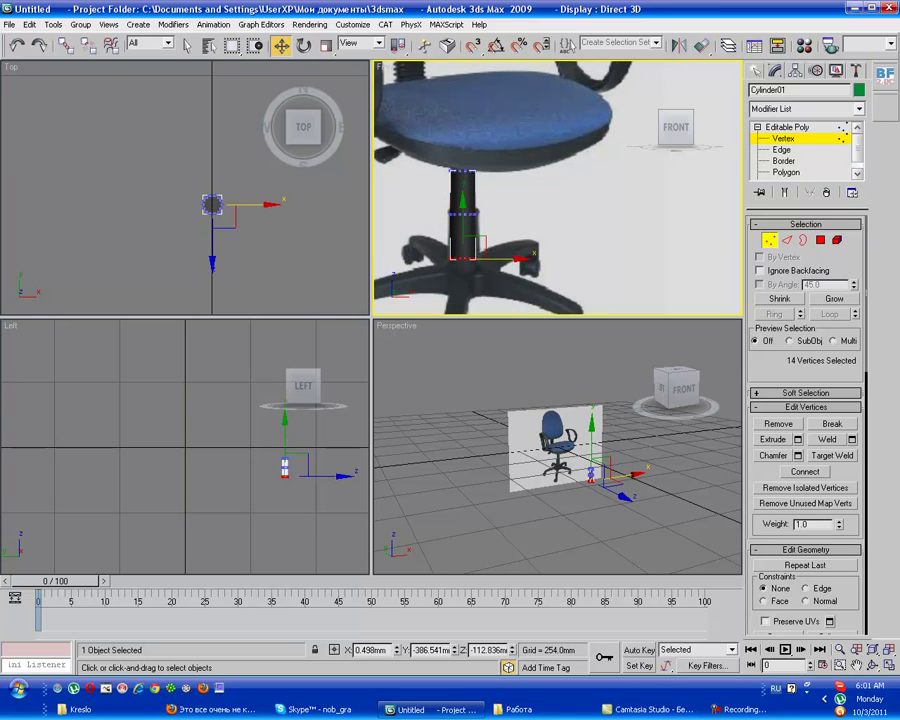
pyautogui.hotkey('ctrl', 'd')
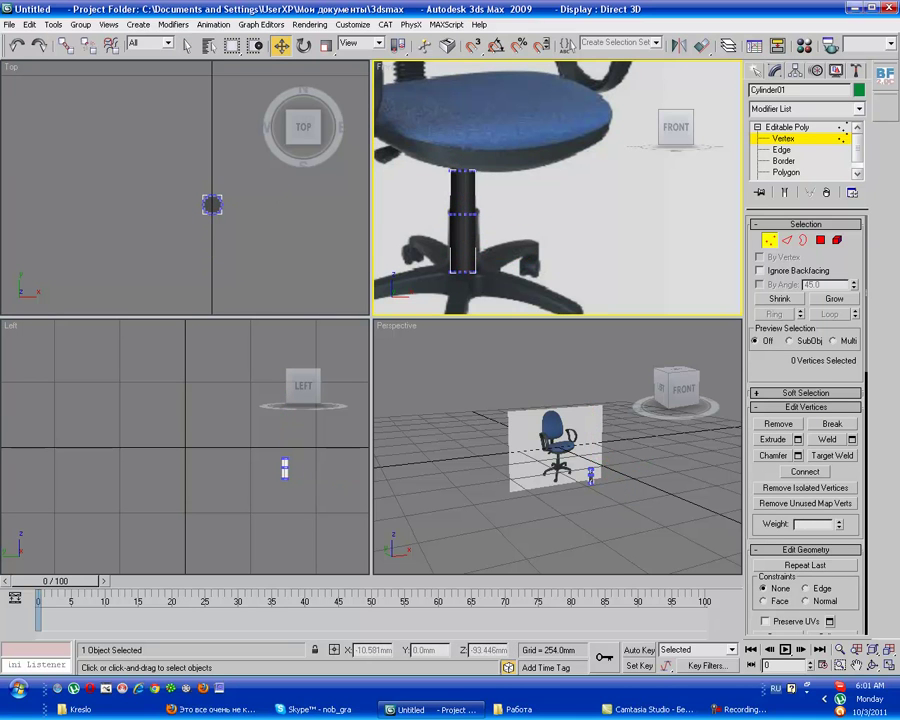
# - Extrude the side polygons of the cylinder's lower section outward by 4.318 mm along their local normals
pyautogui.press('4')
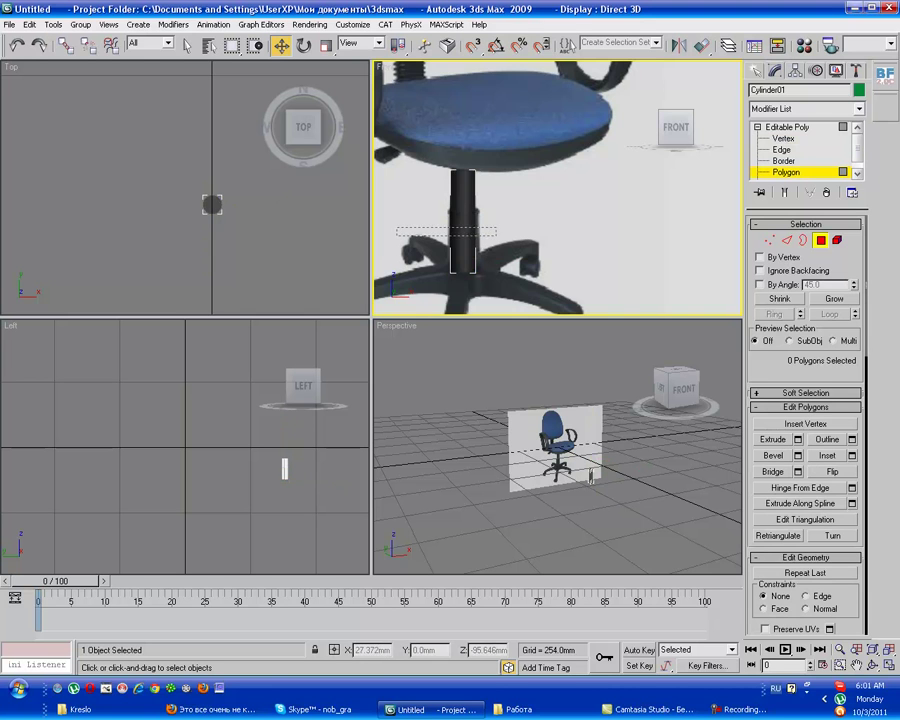
pyautogui.moveTo(495, 236); pyautogui.dragTo(495, 236)
pyautogui.hotkey('alt', 'z')
pyautogui.moveTo(640, 500); pyautogui.dragTo(640, 331)
pyautogui.hotkey('shift', 'e')
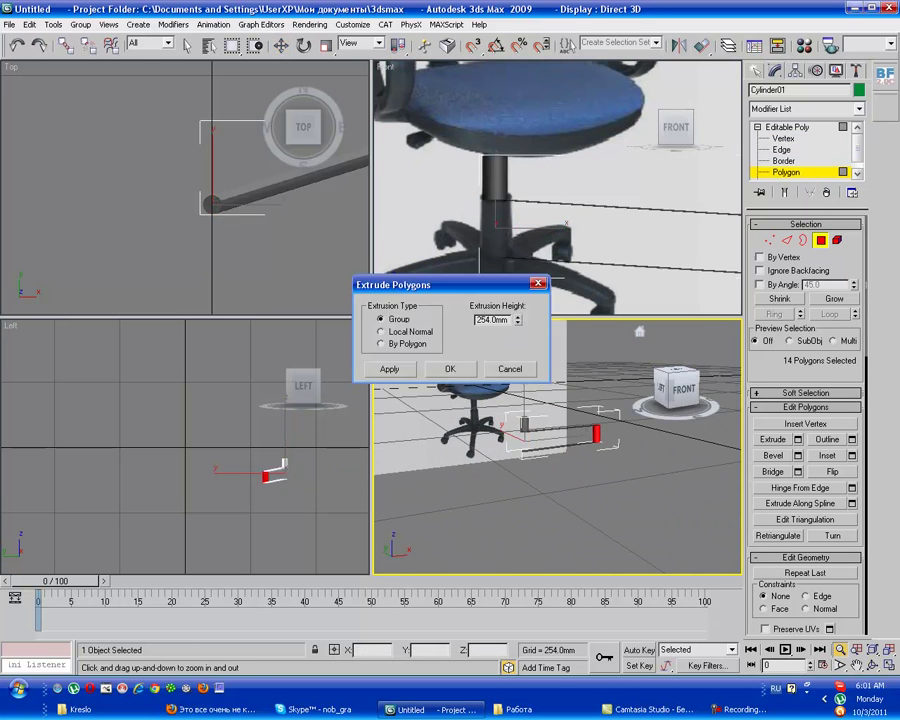
pyautogui.click(381, 331)
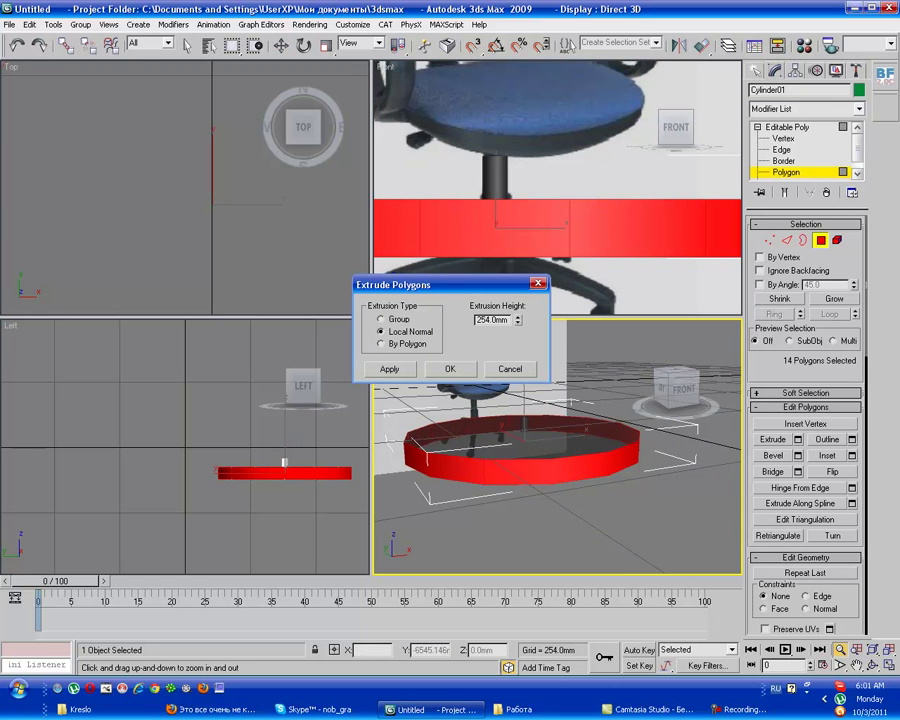
pyautogui.moveTo(517, 319); pyautogui.dragTo(517, 410)
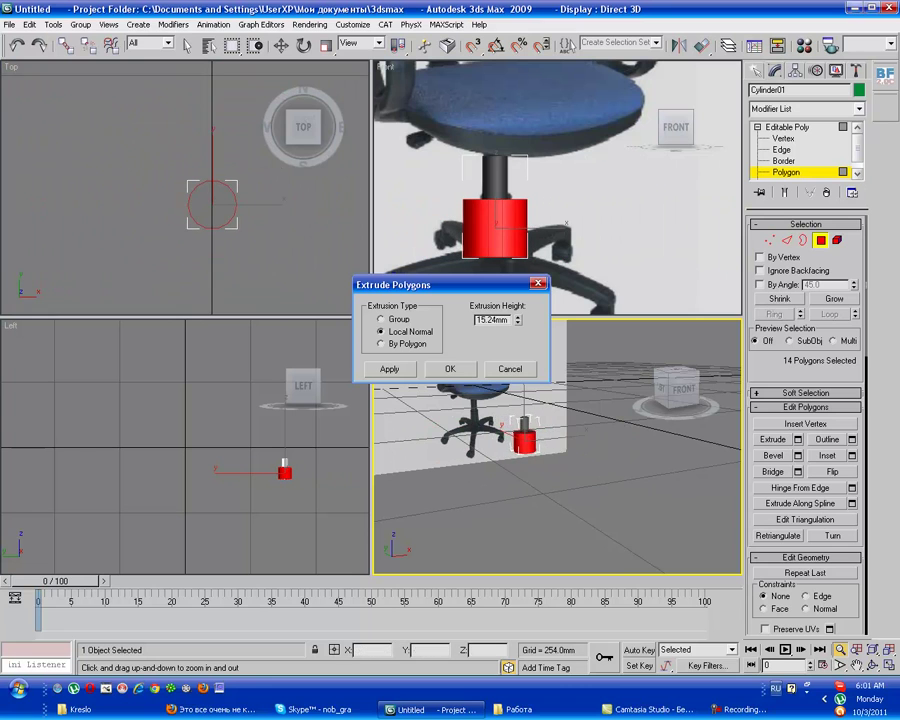
pyautogui.scroll(5, 520, 440)
pyautogui.moveTo(517, 319); pyautogui.dragTo(517, 328)
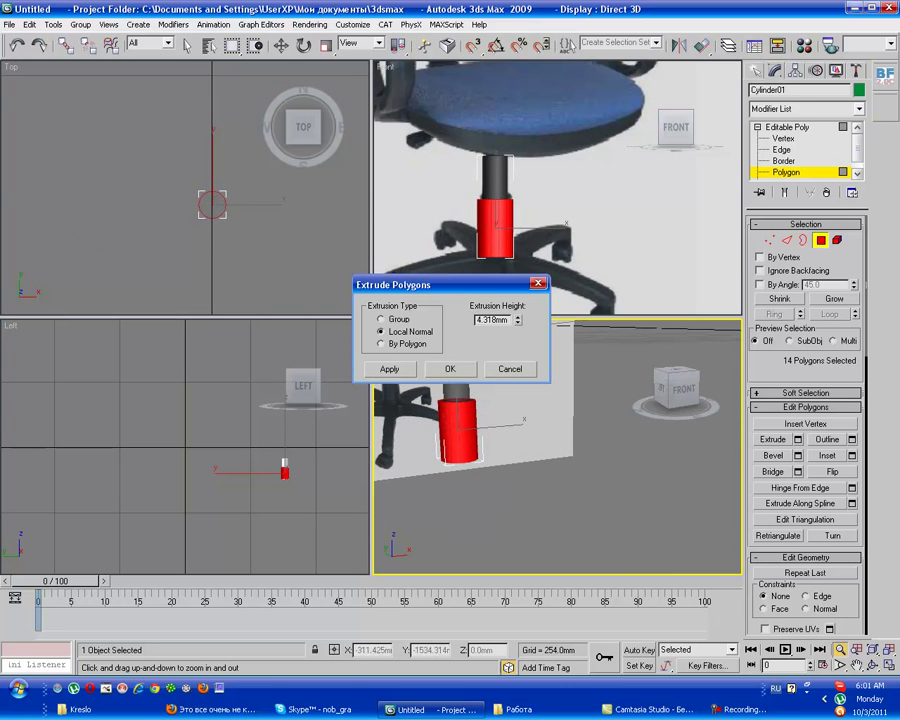
pyautogui.press('Return')
# - Connect the lower section's vertical edges with 1 segment and move the new loop down to Z about -117 mm
pyautogui.press('w')
pyautogui.press('2')
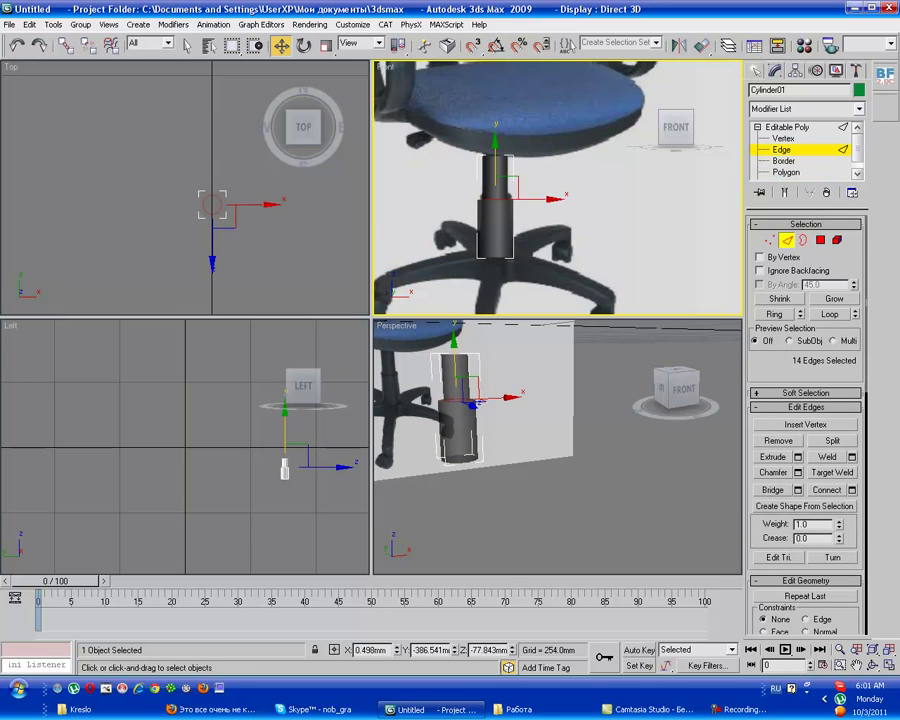
pyautogui.hotkey('ctrl', 'shift', 'e')
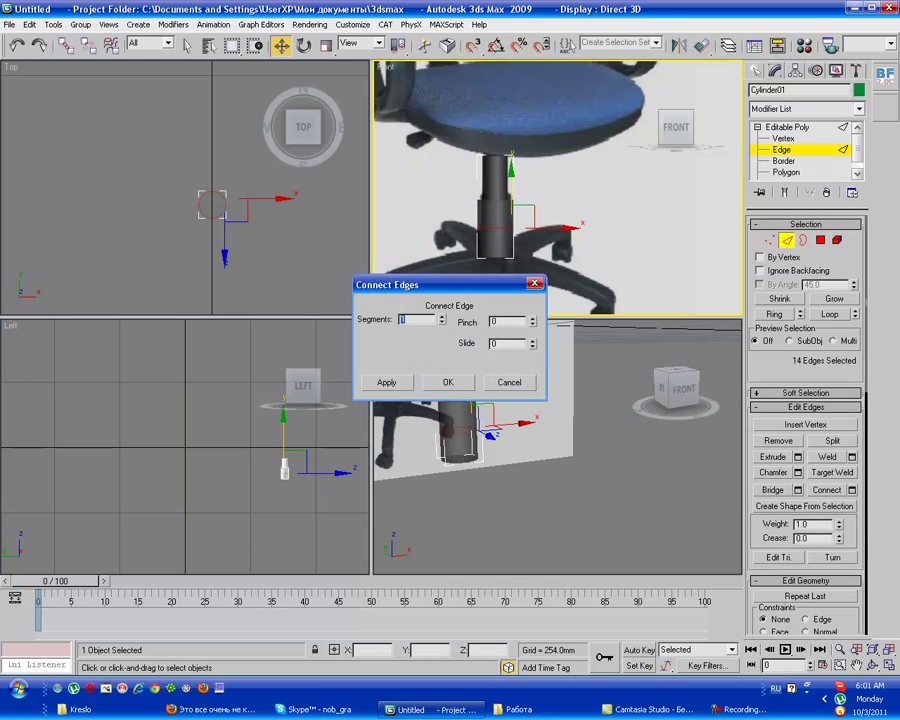
pyautogui.press('Return')
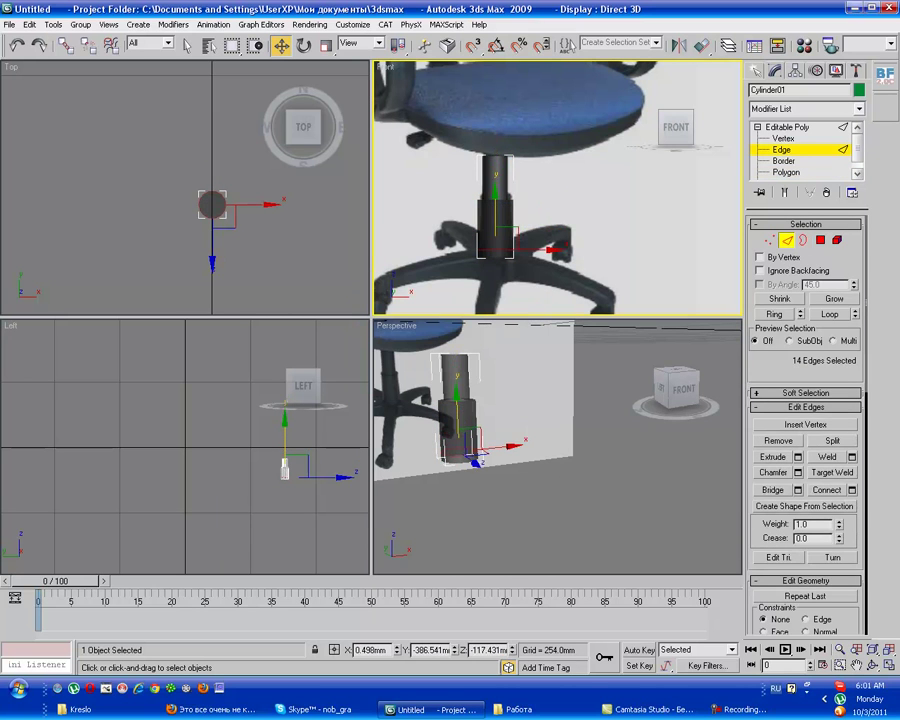
pyautogui.hotkey('ctrl', 'd')
pyautogui.moveTo(490, 200); pyautogui.dragTo(502, 200, button='middle')
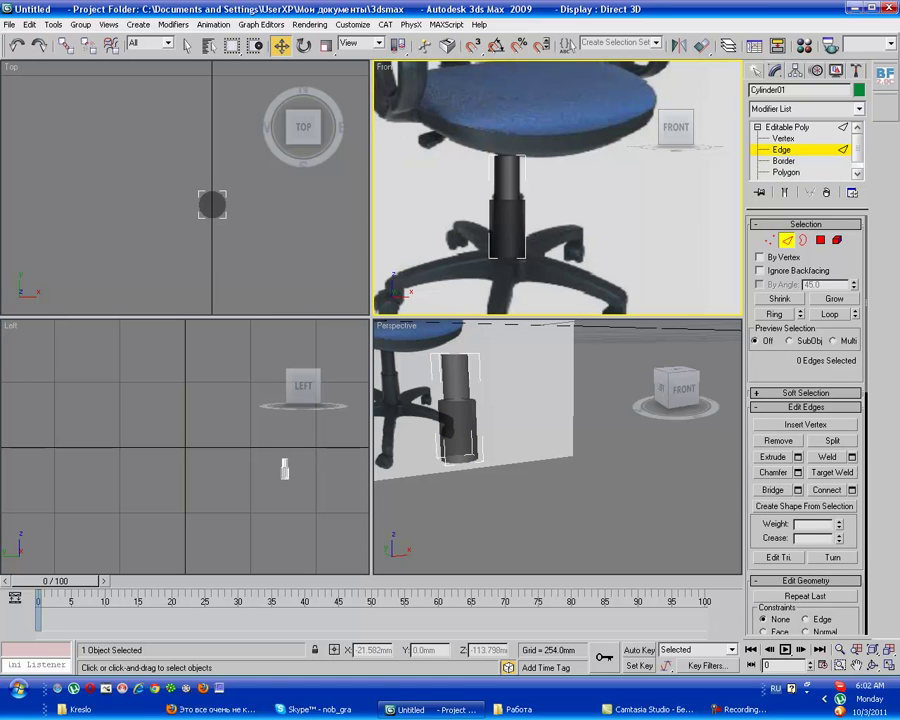
# - Scale the column's bottom ring of vertices outward to flare the foot, trim the flare slightly, and clear the selection
pyautogui.press('1')
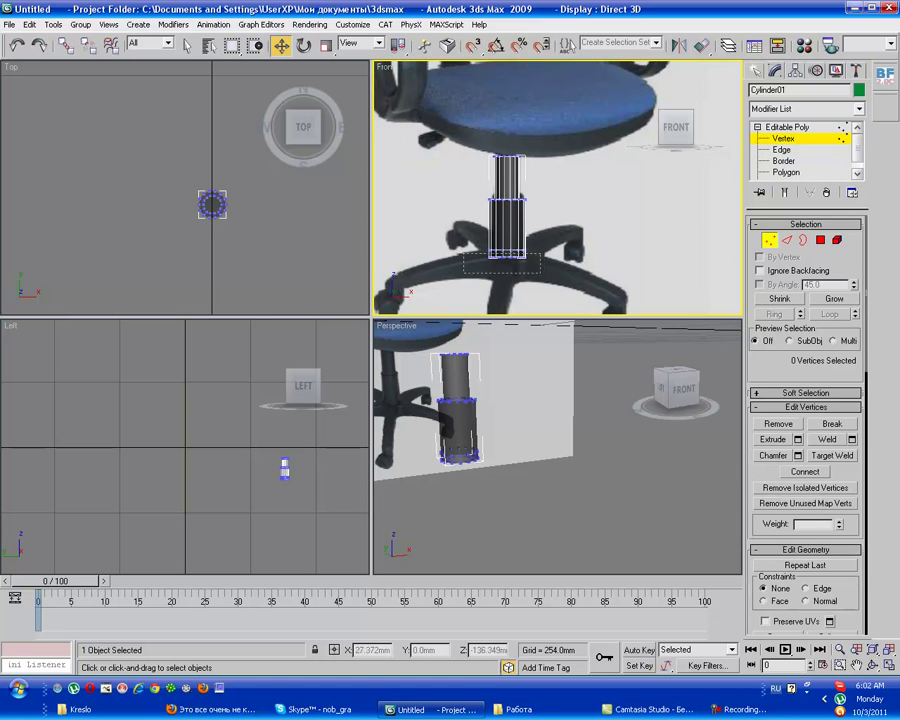
pyautogui.moveTo(180, 175); pyautogui.dragTo(245, 232)
pyautogui.moveTo(245, 232); pyautogui.dragTo(229, 231, button='middle')
pyautogui.scroll(4, 183, 188)
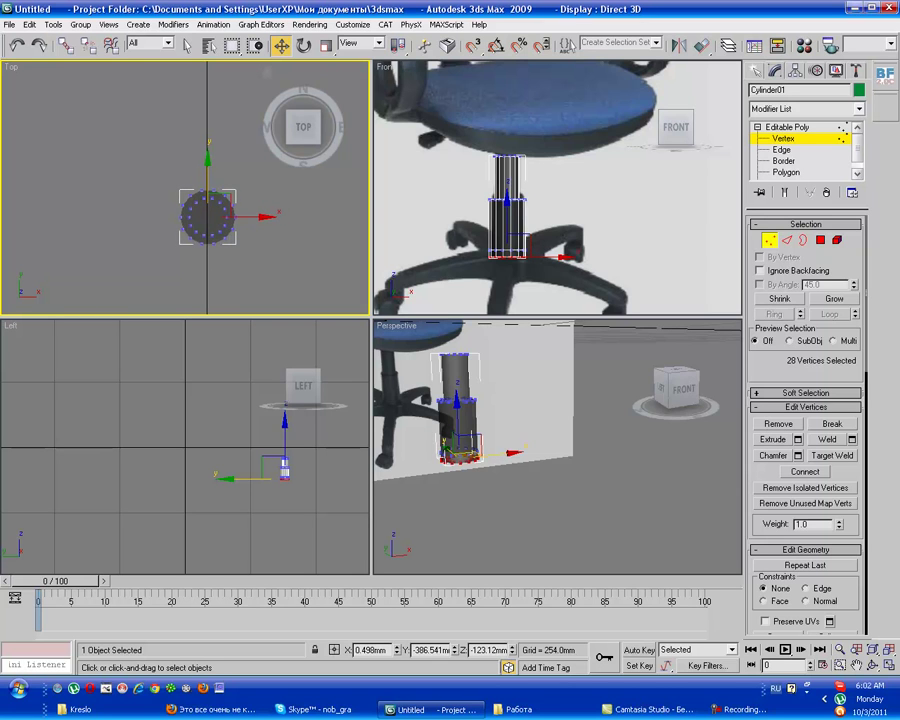
pyautogui.moveTo(303, 127)
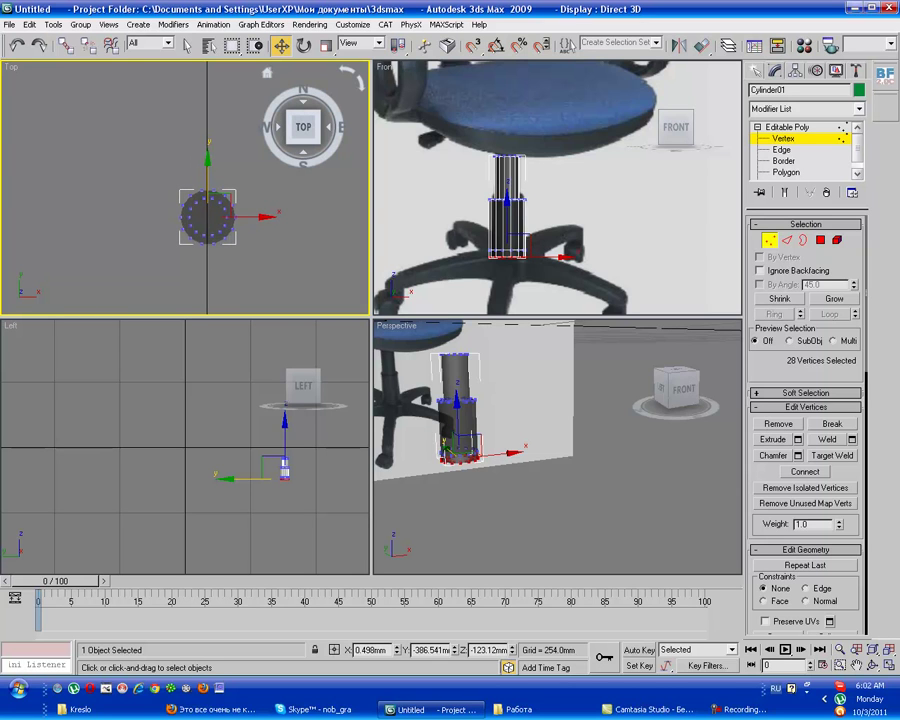
pyautogui.keyDown('alt'); pyautogui.moveTo(470, 420); pyautogui.dragTo(530, 400, button='middle'); pyautogui.keyUp('alt')
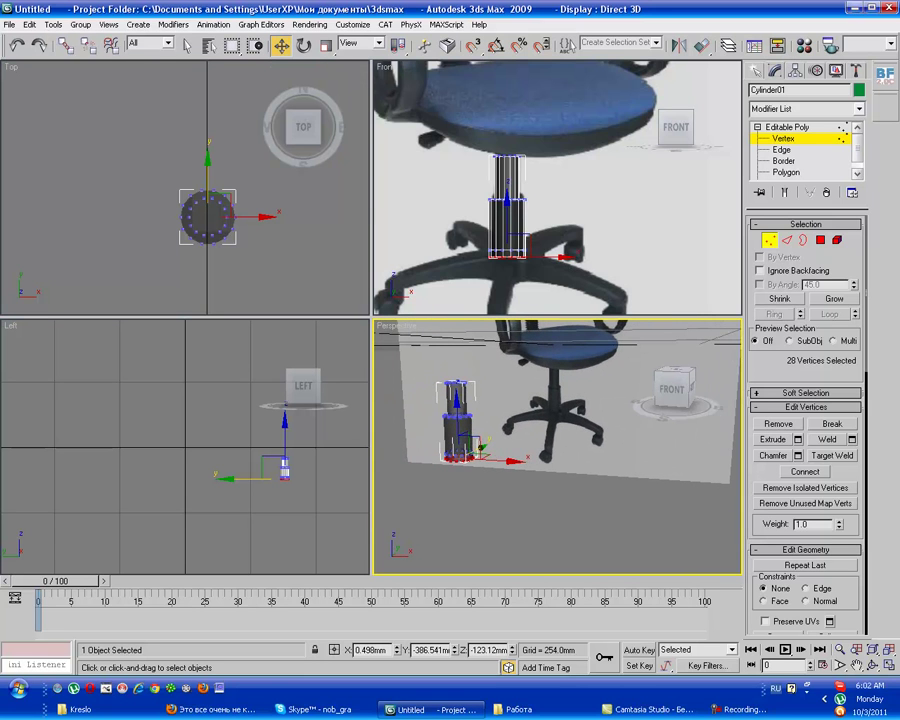
pyautogui.moveTo(207, 215); pyautogui.dragTo(182, 238, button='middle')
pyautogui.press('r')
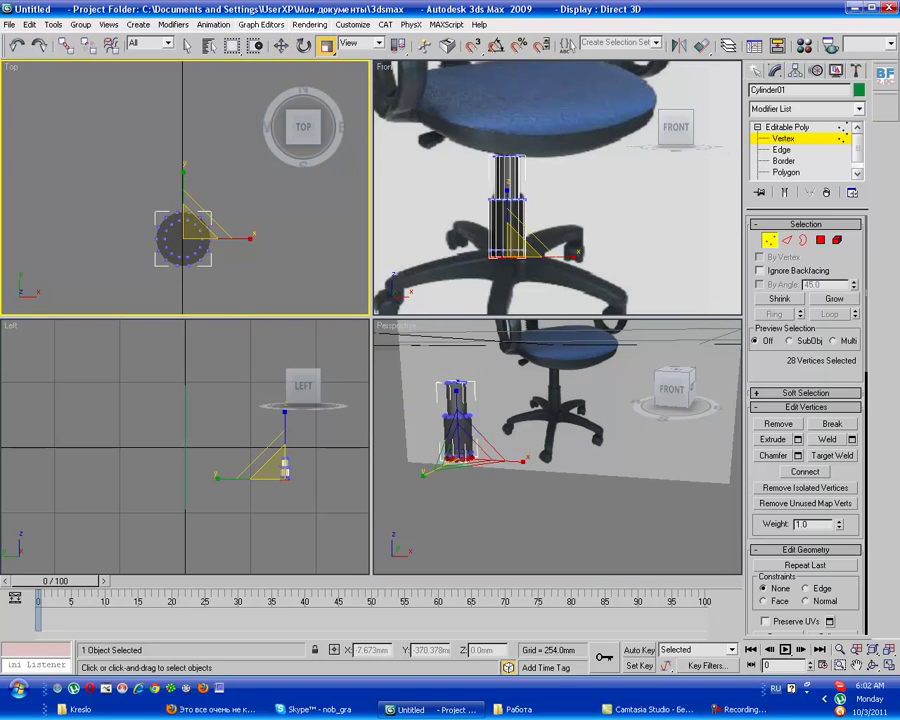
pyautogui.moveTo(195, 228)
pyautogui.mouseDown()
pyautogui.moveTo(195, 196)
pyautogui.moveTo(195, 208)
pyautogui.mouseUp()
pyautogui.click(140, 155)
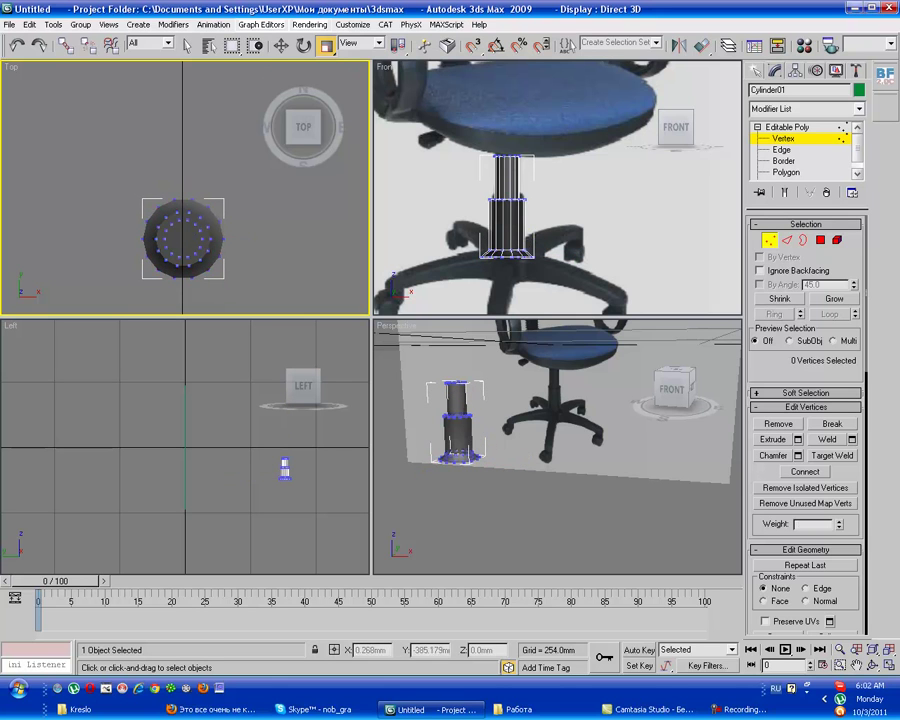
pyautogui.moveTo(470, 238); pyautogui.dragTo(545, 265)
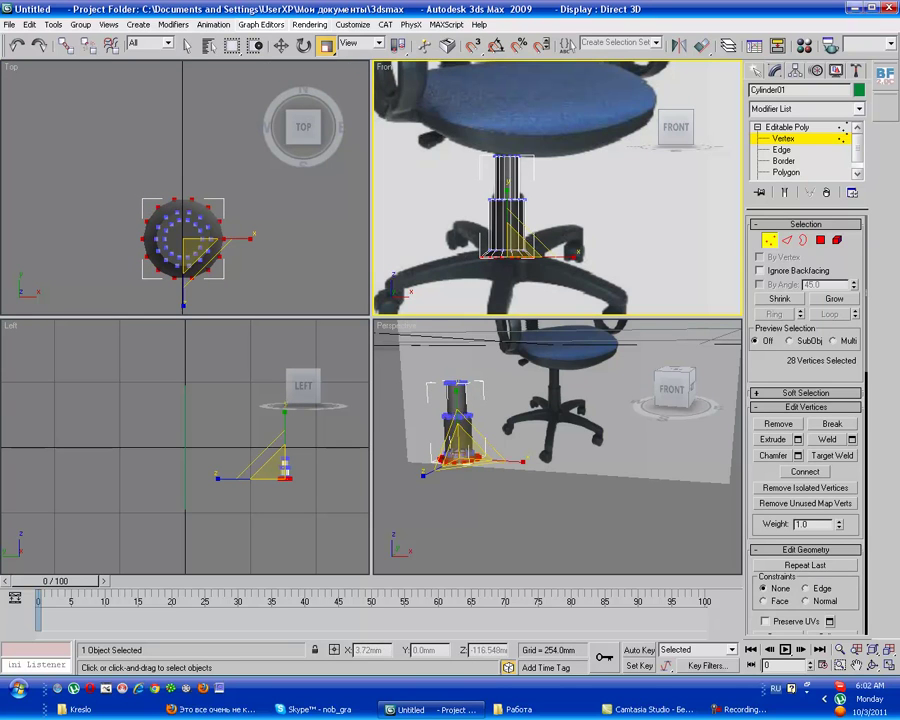
pyautogui.hotkey('ctrl', 'd')
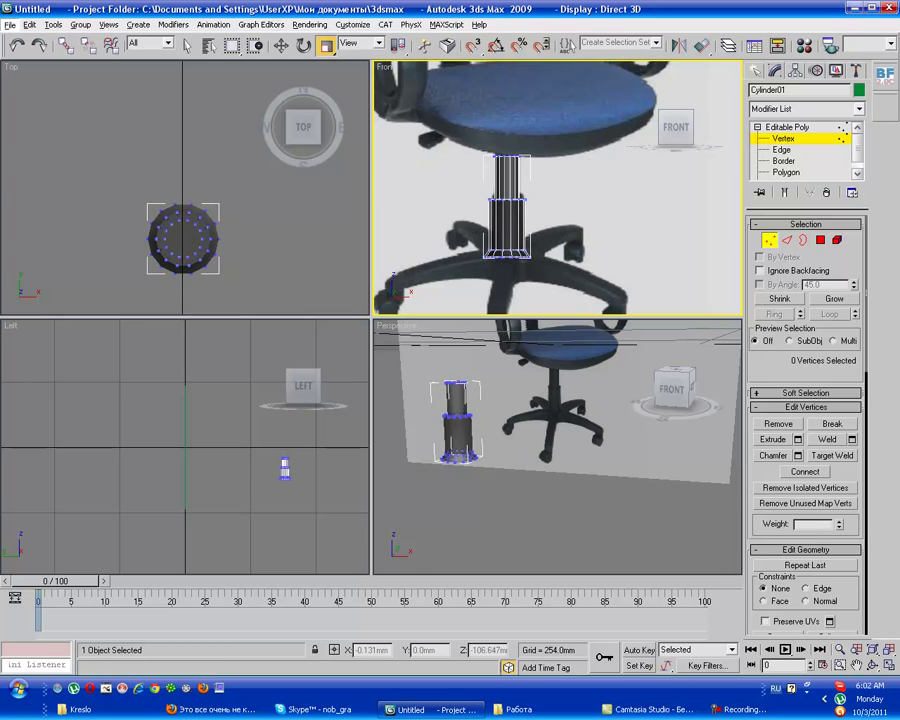
# - Raise the column's top ring of vertices up into the underside of the seat and leave vertex editing
pyautogui.moveTo(478, 145); pyautogui.dragTo(540, 165)
pyautogui.press('w')
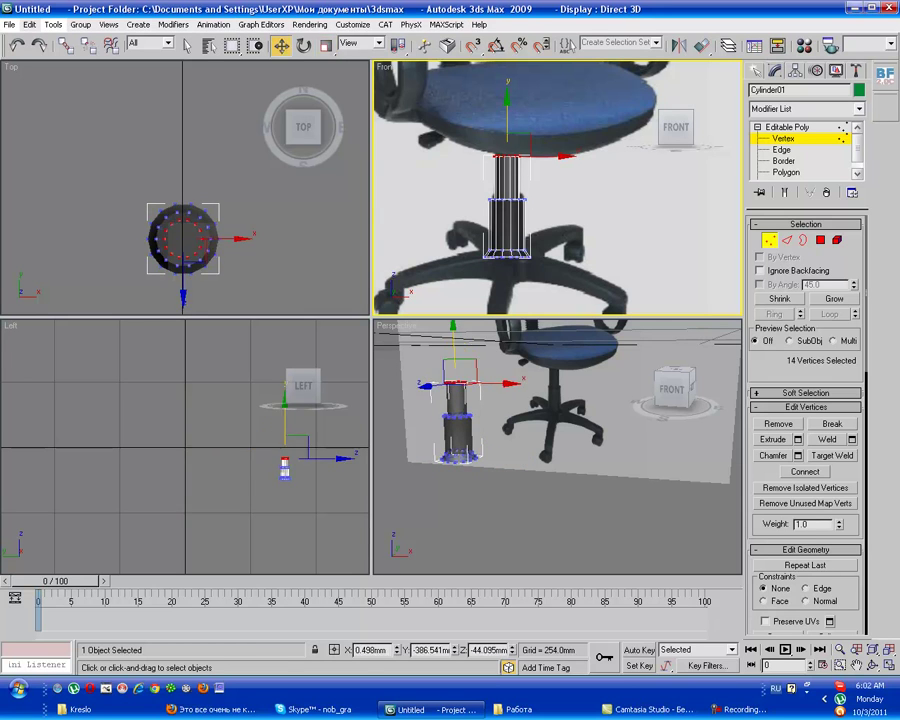
pyautogui.moveTo(507, 100); pyautogui.dragTo(507, 87)
pyautogui.click(755, 70)
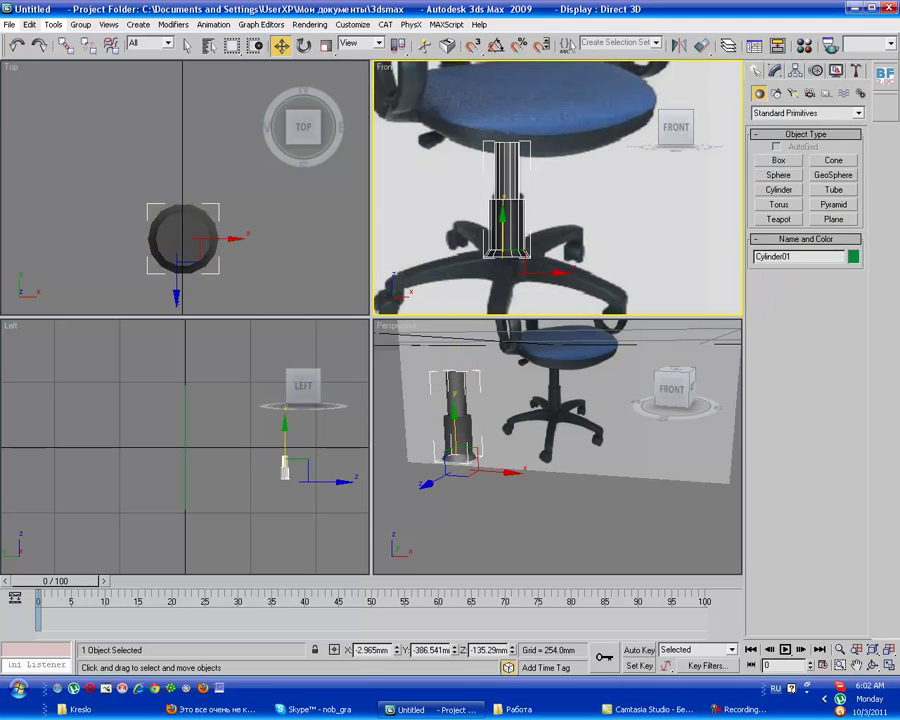
pyautogui.hotkey('ctrl', 's')
pyautogui.press('Escape')
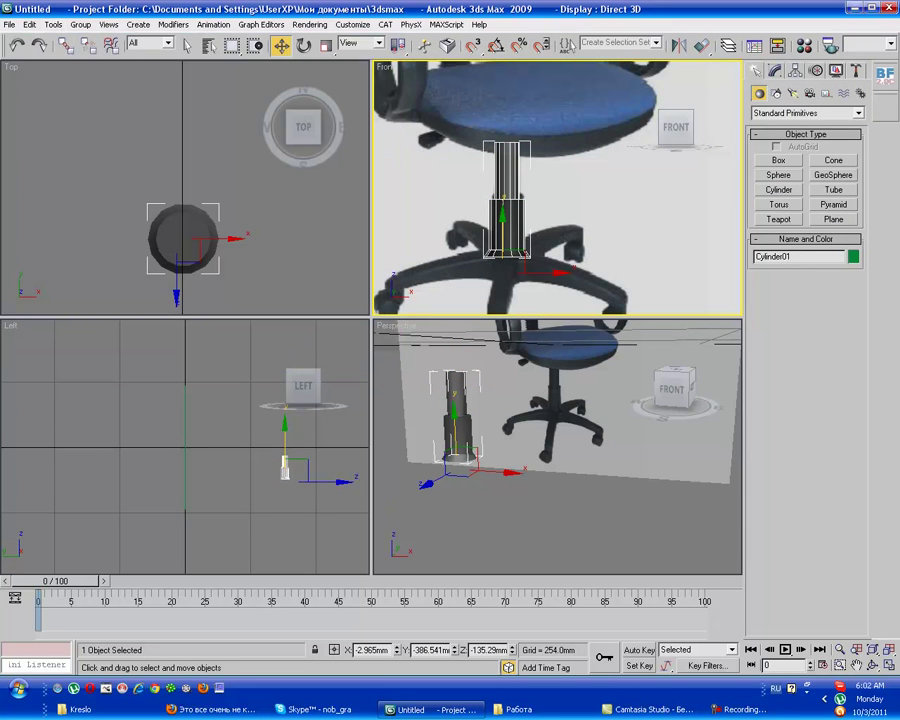
# - Create a box about 155 mm long, 152 mm wide and 48 mm high around the column in the top view
pyautogui.scroll(-1, 187, 191)
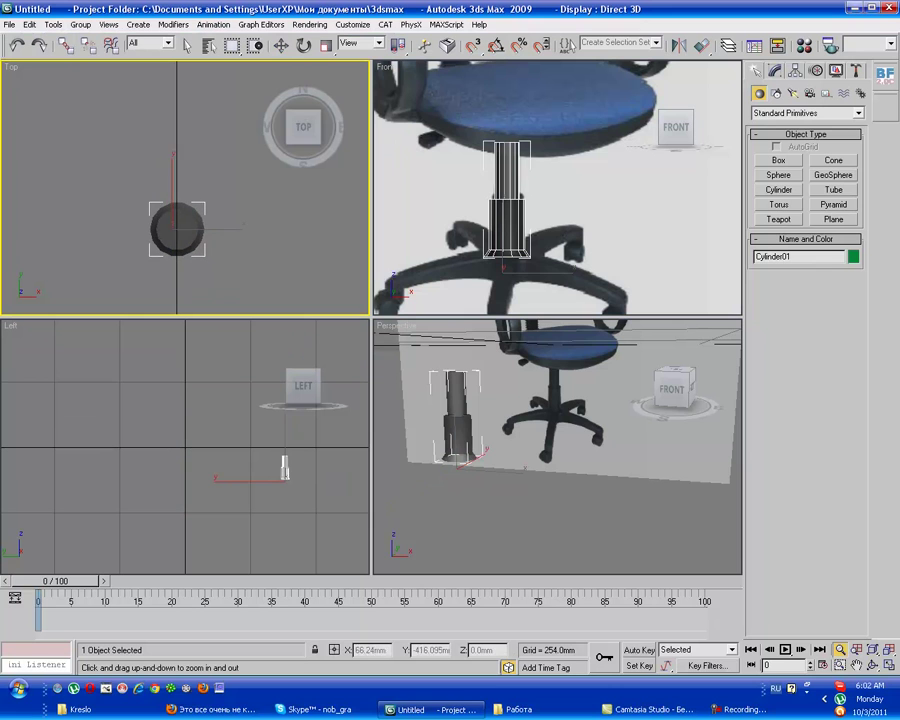
pyautogui.click(778, 160)
pyautogui.moveTo(64, 108); pyautogui.dragTo(295, 315)
pyautogui.click(295, 300)
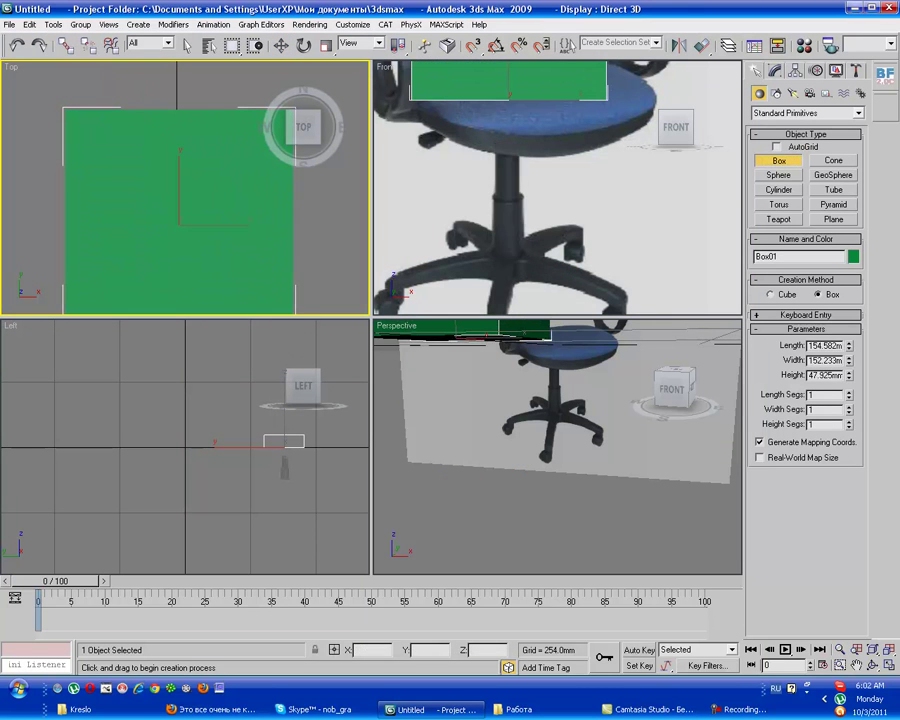
# - Lower the box to Z about -26 mm at the column's top and assign it the 02 - Default material
pyautogui.scroll(2, 556, 446)
pyautogui.press('w')
pyautogui.moveTo(510, 405); pyautogui.dragTo(512, 430)
pyautogui.press('m')
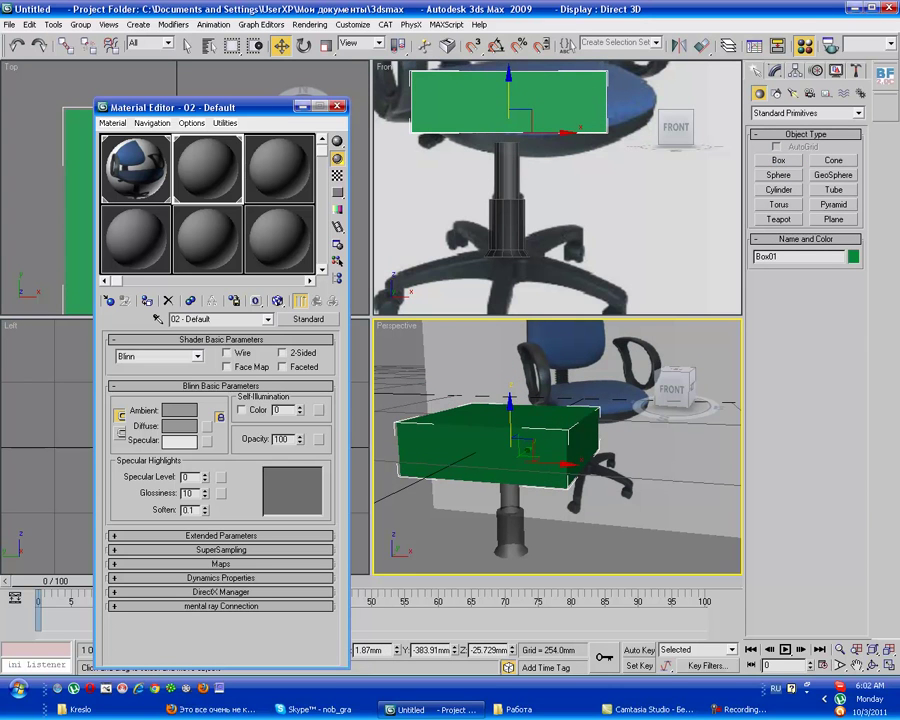
pyautogui.click(147, 300)
pyautogui.press('m')
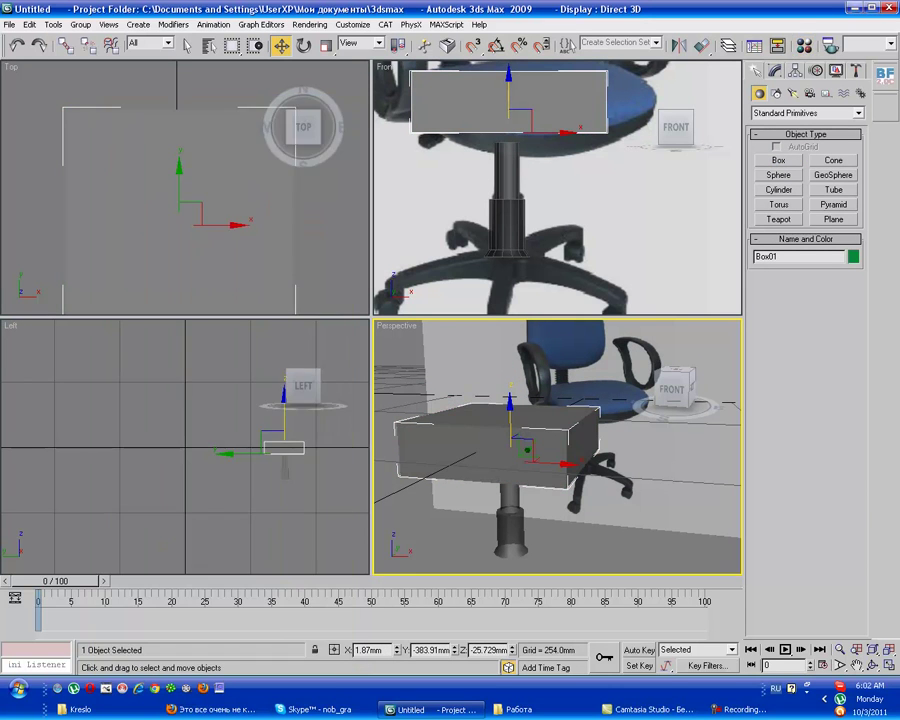
# - Scale the box along Z only, down to about 64 percent of its height
pyautogui.scroll(2, 557, 188)
pyautogui.press('e')
pyautogui.press('r')
pyautogui.moveTo(513, 125); pyautogui.dragTo(513, 150)
pyautogui.scroll(-2, 141, 158)
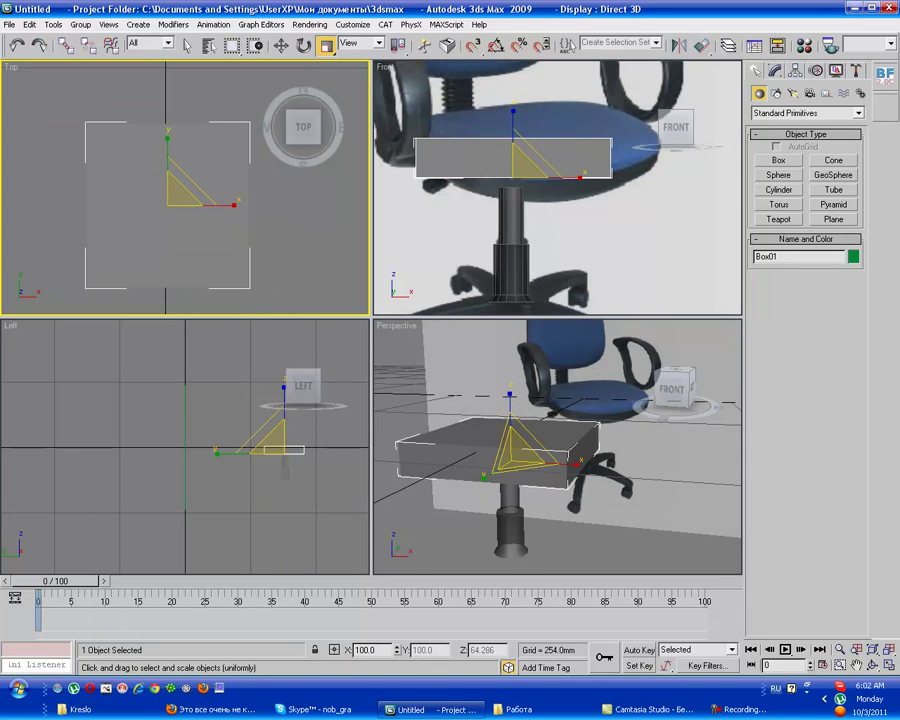
# - Scale the see-through box up uniformly to the seat's width and shift it to X about -5.7 mm
pyautogui.press('w')
pyautogui.press('r')
pyautogui.scroll(3, 185, 187)
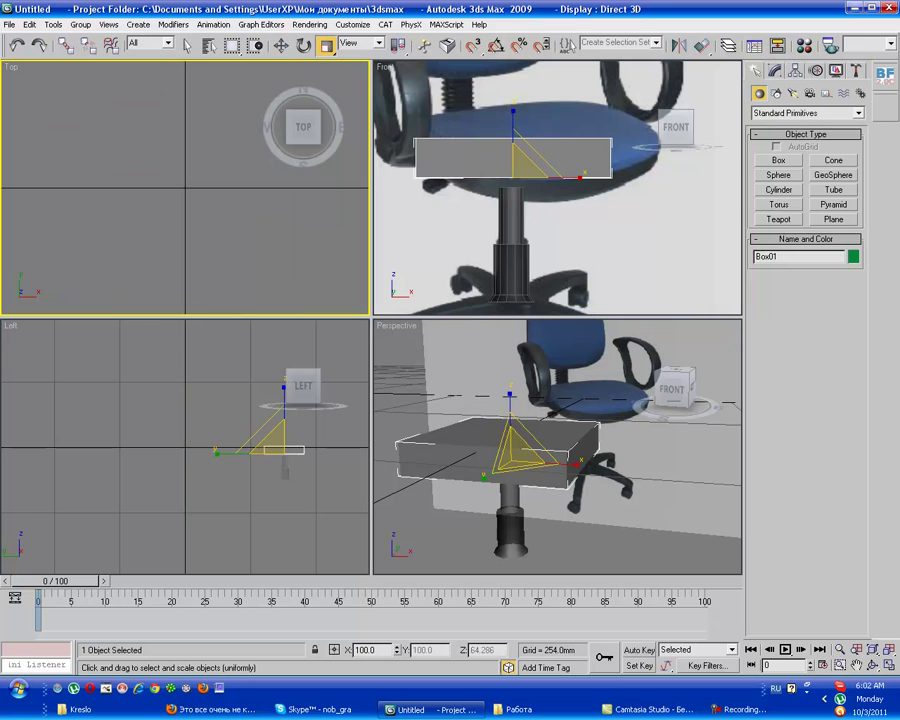
pyautogui.hotkey('alt', 'z')
pyautogui.moveTo(185, 187); pyautogui.dragTo(145, 160)
pyautogui.press('r')
pyautogui.press('w')
# - Convert the seat box to an editable poly
pyautogui.rightClick(508, 430)
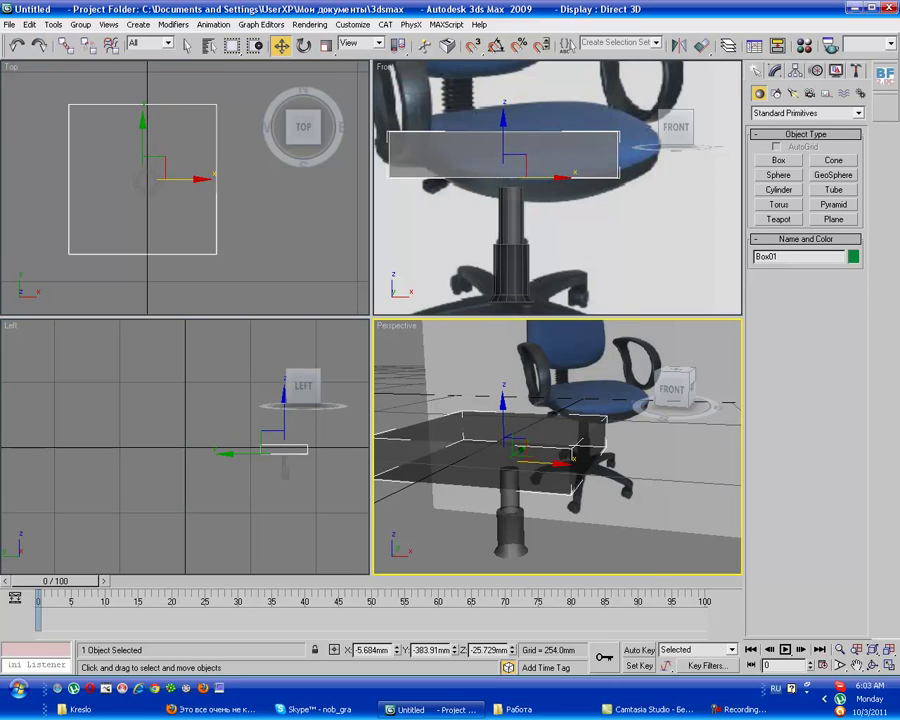
pyautogui.rightClick(508, 430)
pyautogui.click(703, 572)
pyautogui.keyDown('alt'); pyautogui.moveTo(560, 450); pyautogui.dragTo(620, 450, button='middle'); pyautogui.keyUp('alt')
# - Lower the seat box's top vertices to make it thinner, and clear the vertex selection
pyautogui.click(757, 127)
pyautogui.click(783, 138)
pyautogui.moveTo(640, 90); pyautogui.dragTo(659, 135, button='middle')
pyautogui.moveTo(695, 158); pyautogui.dragTo(428, 220)
pyautogui.click(430, 250)
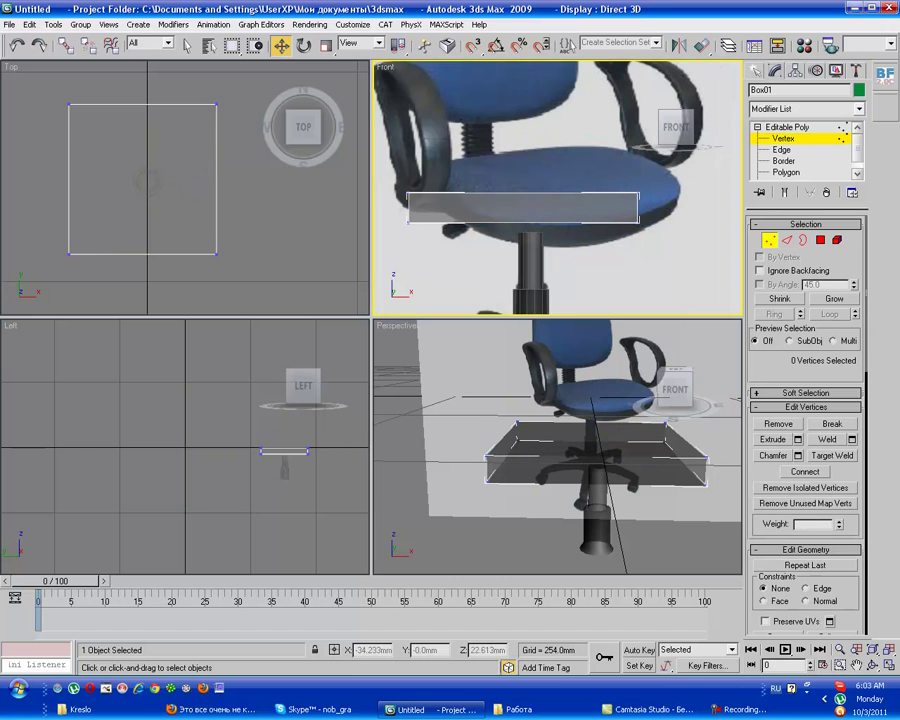
# - Connect the box's four edges running along X with 1 segment to split it down the middle
pyautogui.click(843, 150)
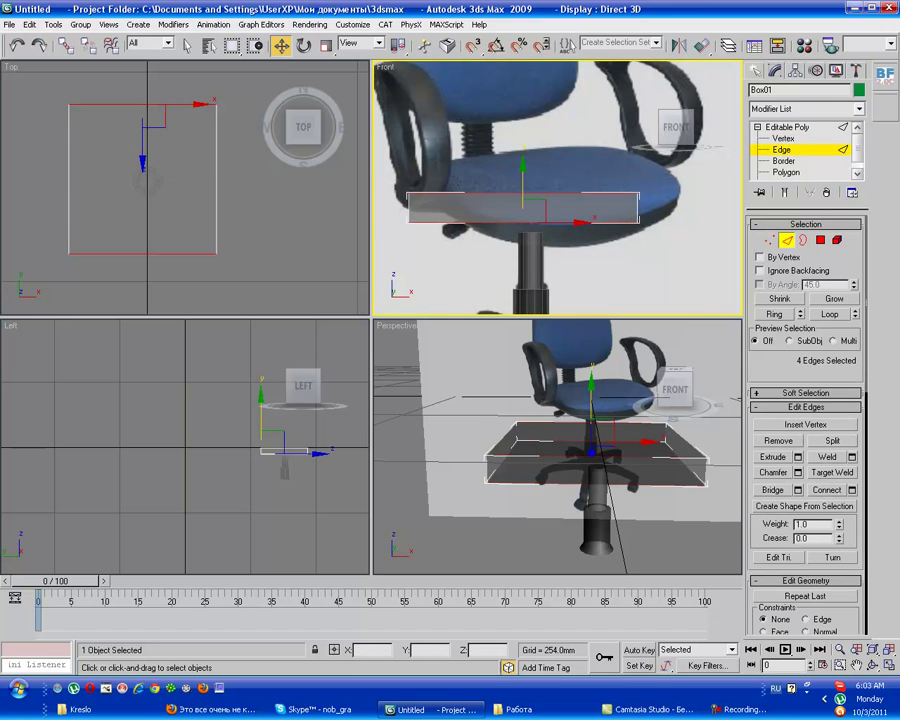
pyautogui.click(852, 490)
pyautogui.click(508, 380)
pyautogui.click(514, 157)
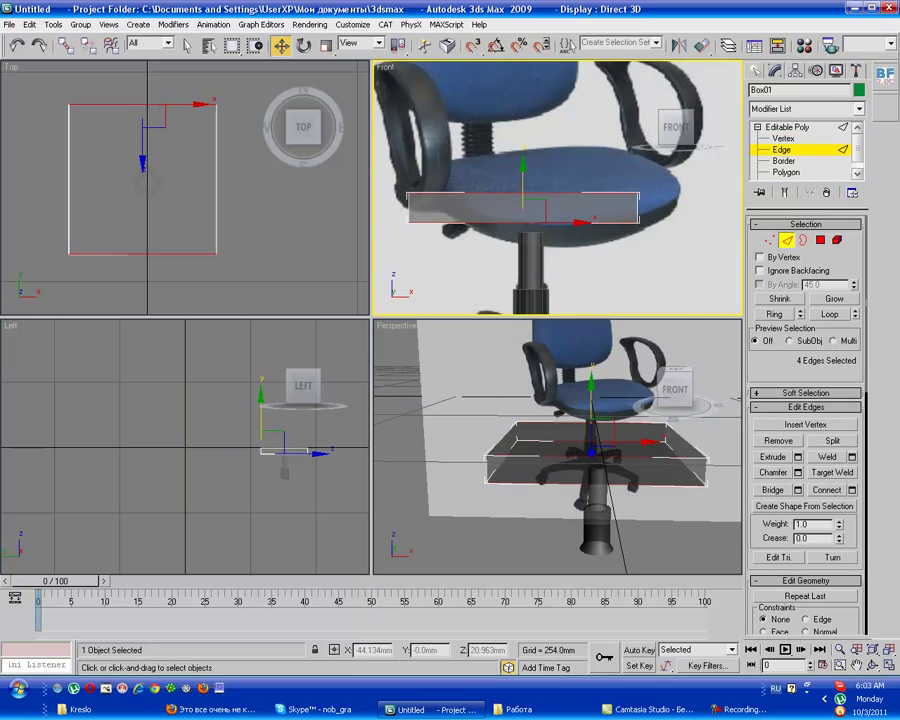
pyautogui.hotkey('ctrl', 'z')
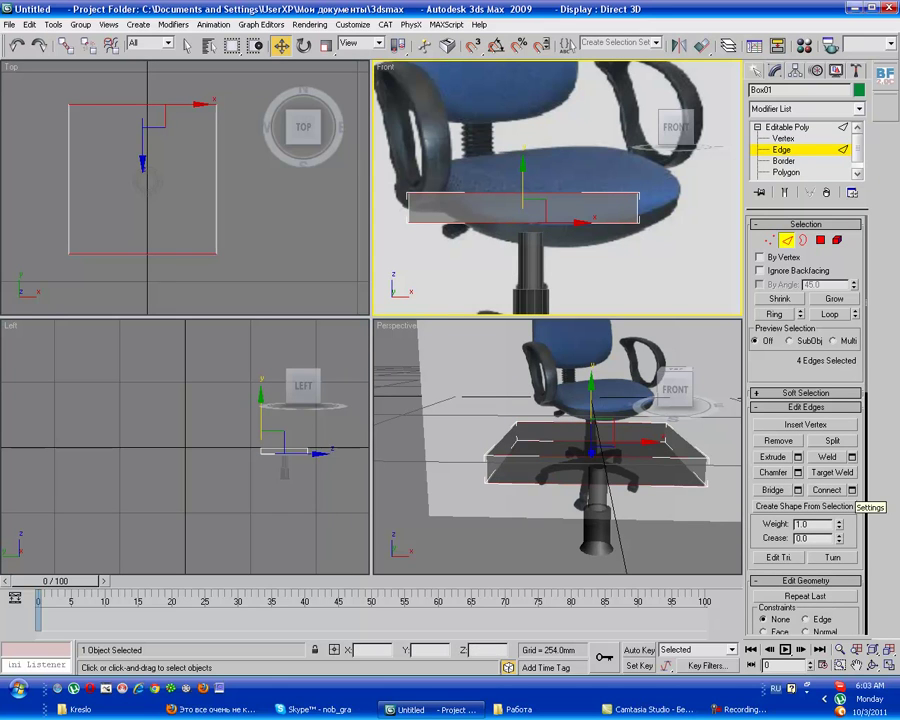
pyautogui.click(852, 490)
pyautogui.click(446, 379)
# - Connect the box's six edges running front to back with 1 segment and clear the selection
pyautogui.moveTo(15, 160); pyautogui.dragTo(231, 172)
pyautogui.click(852, 490)
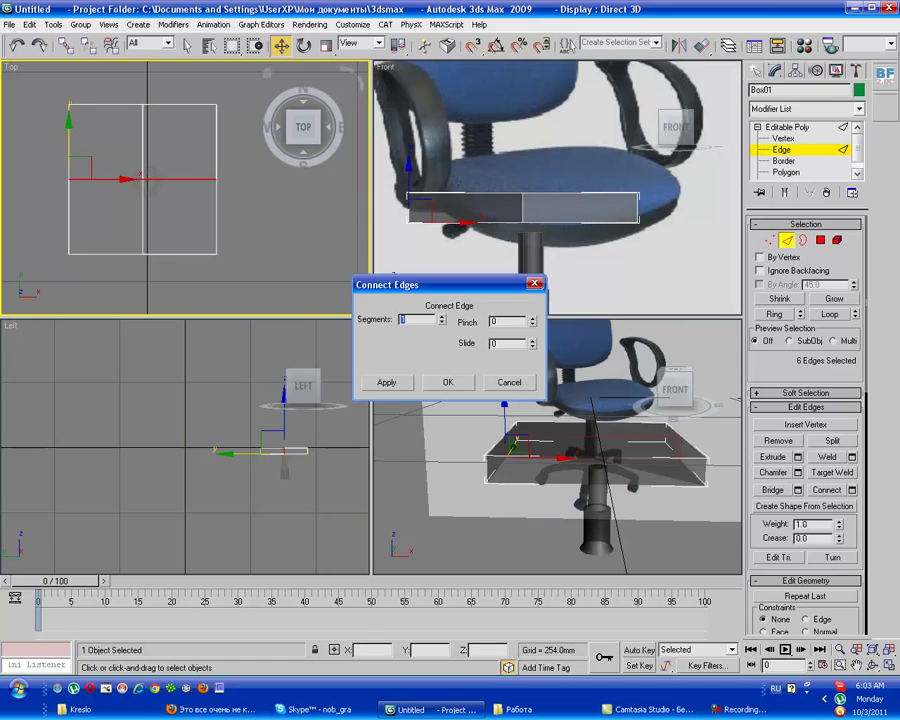
pyautogui.press('Return')
pyautogui.moveTo(140, 180); pyautogui.dragTo(154, 184, button='middle')
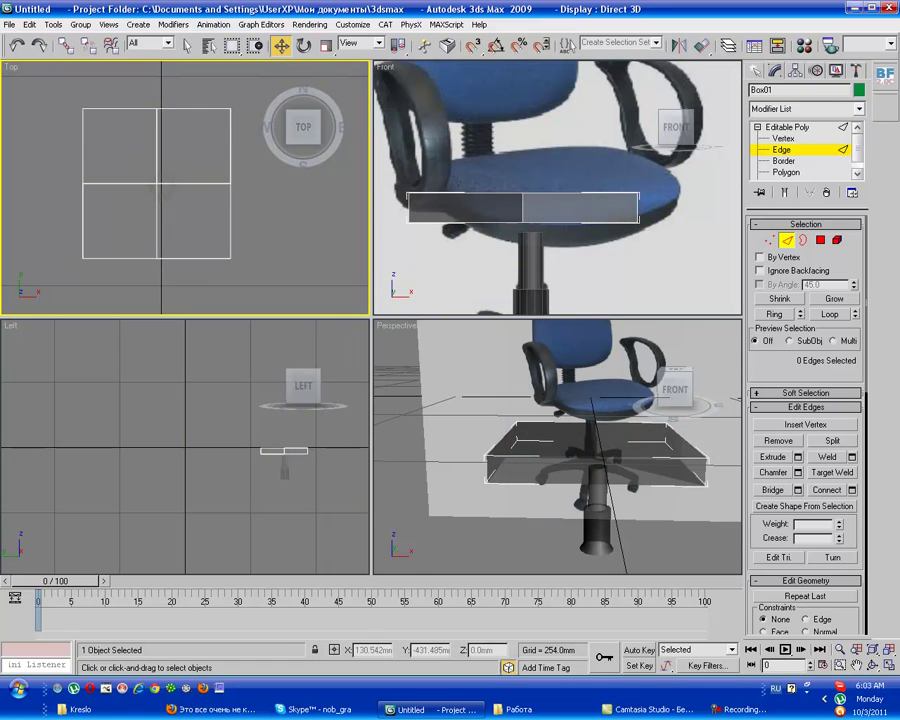
# - Delete the box's right half and back-left quarter polygons, keeping only the front-left quarter, and leave polygon editing
pyautogui.press('4')
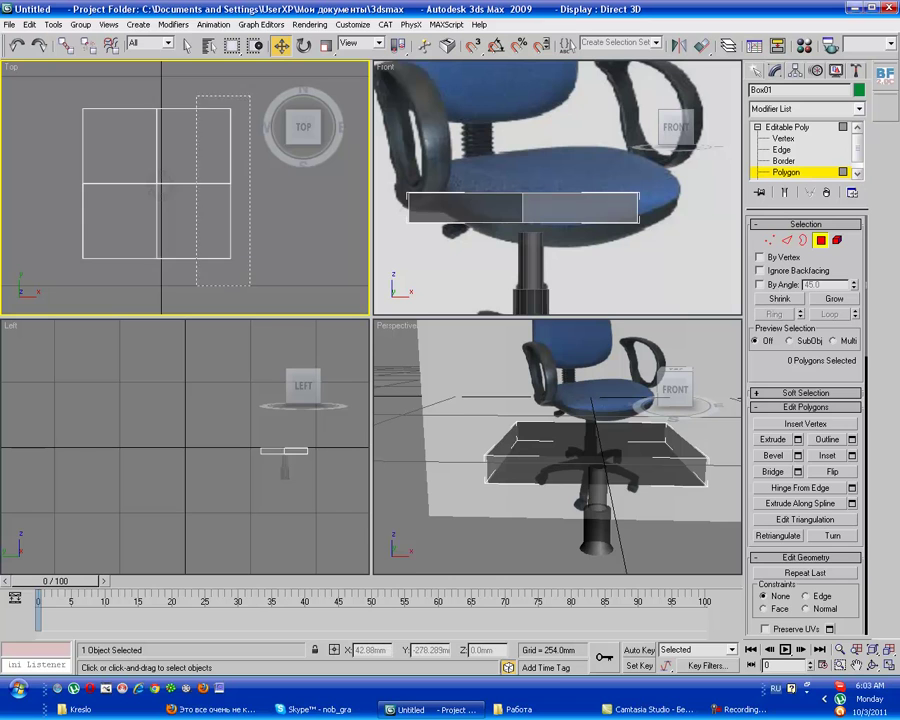
pyautogui.moveTo(197, 96); pyautogui.dragTo(249, 286)
pyautogui.press('Delete')
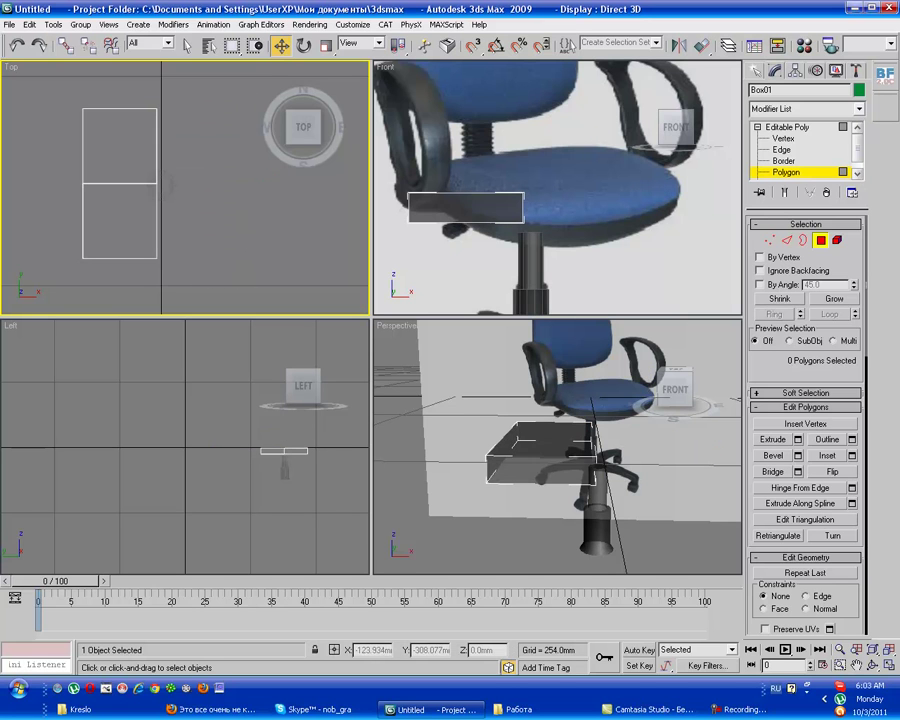
pyautogui.click(120, 145)
pyautogui.press('Delete')
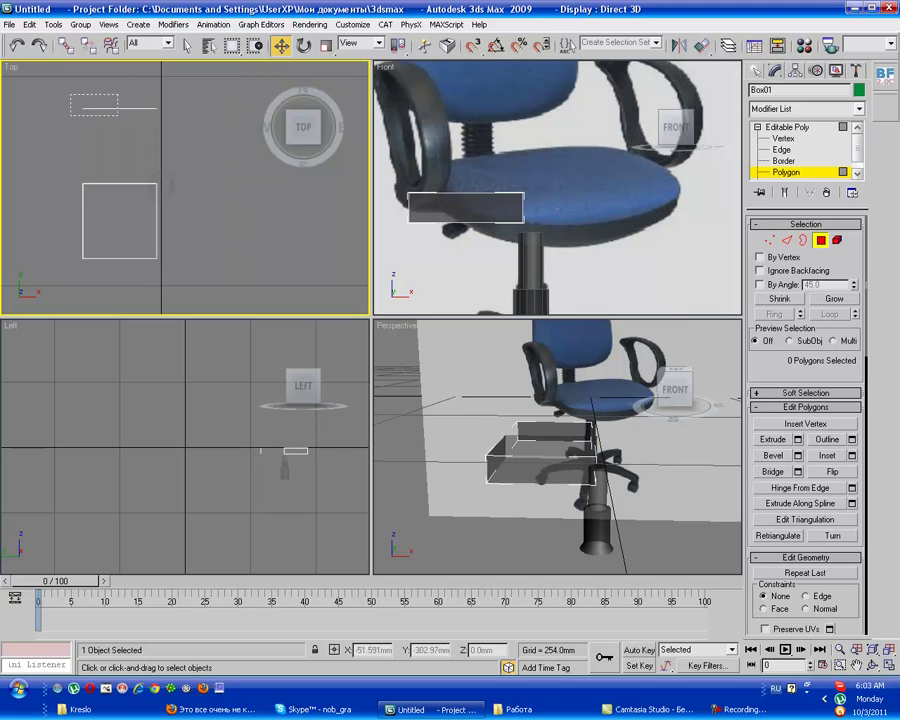
pyautogui.hotkey('ctrl', 'b')
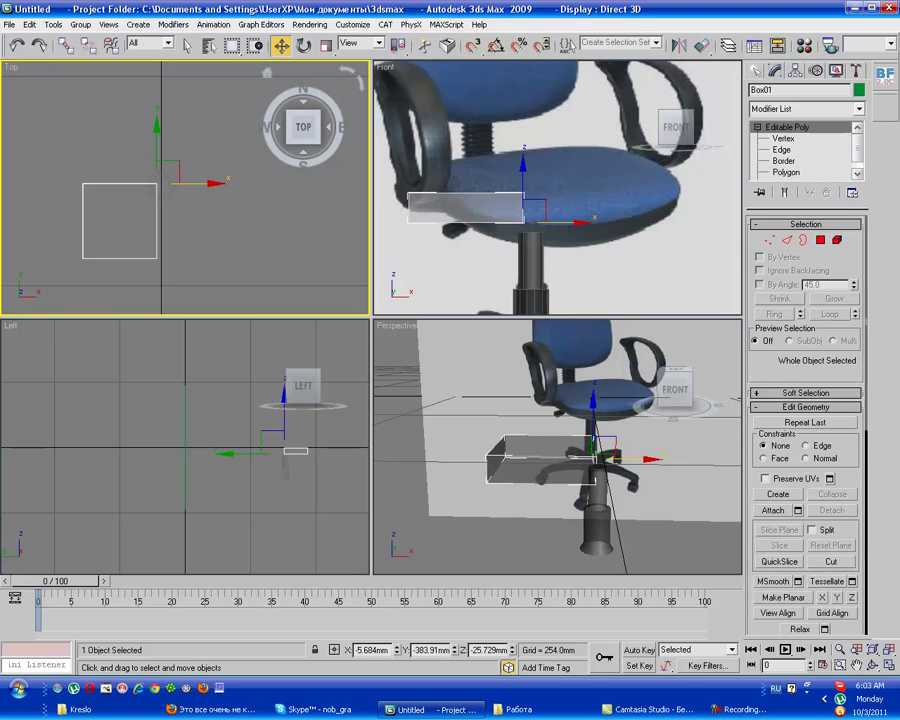
# - Add a Symmetry modifier to the quarter box with mirror axis X and Flip enabled
pyautogui.click(805, 108)
pyautogui.scroll(-10, 805, 400)
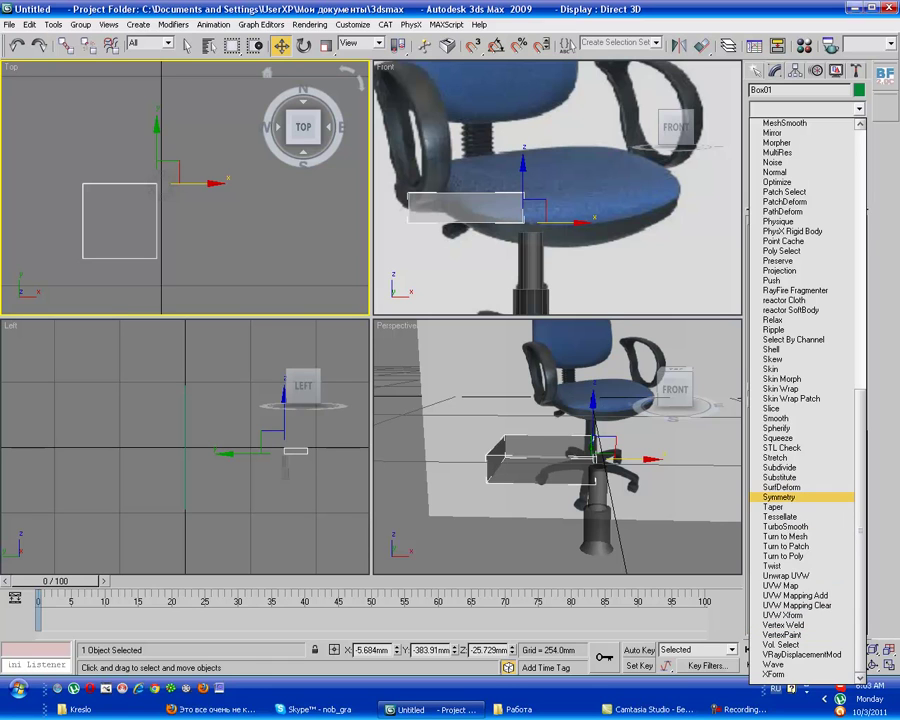
pyautogui.click(785, 497)
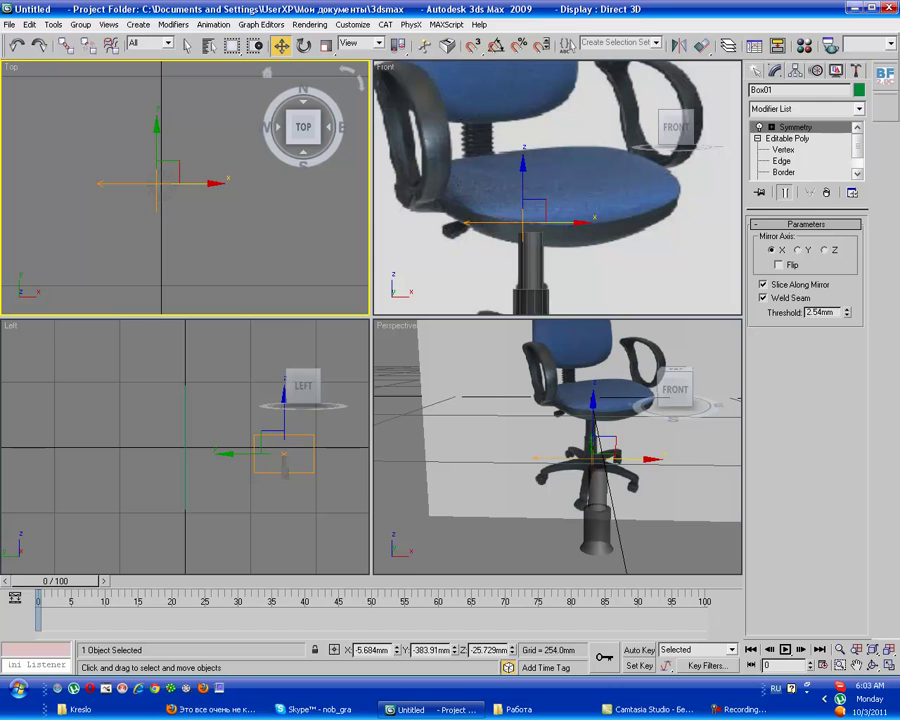
pyautogui.click(779, 265)
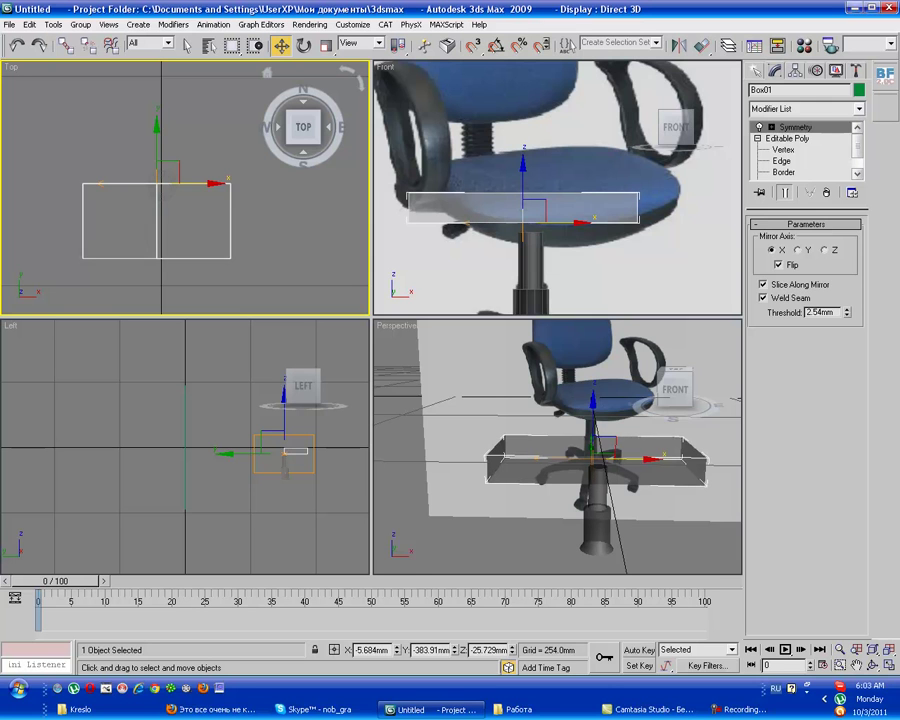
# - Add a second Symmetry modifier to the seat box with mirror axis Y and Flip enabled
pyautogui.click(807, 108)
pyautogui.scroll(-15, 800, 400)
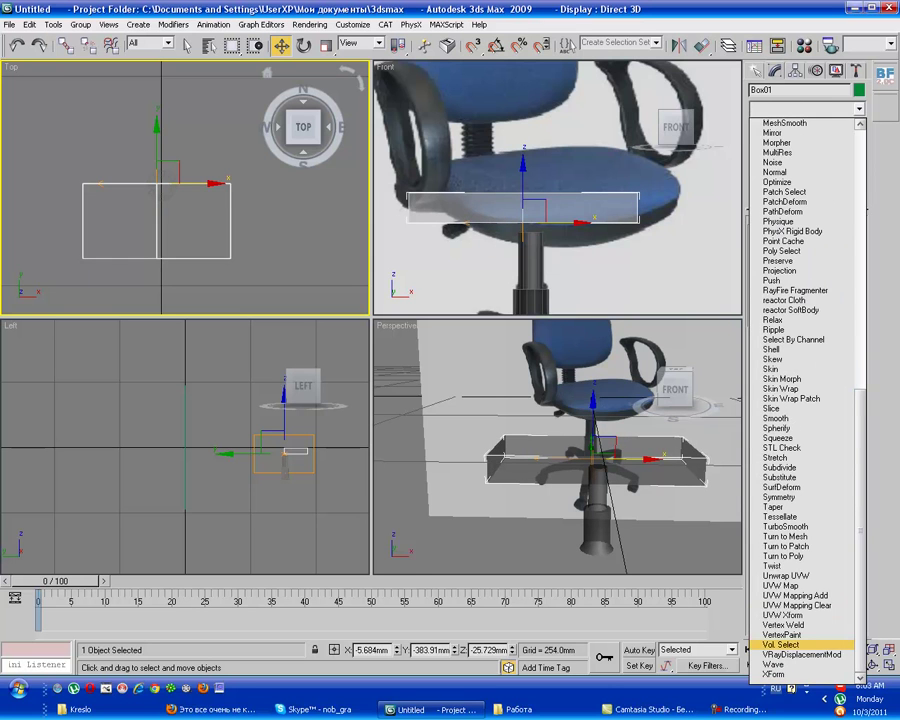
pyautogui.click(782, 497)
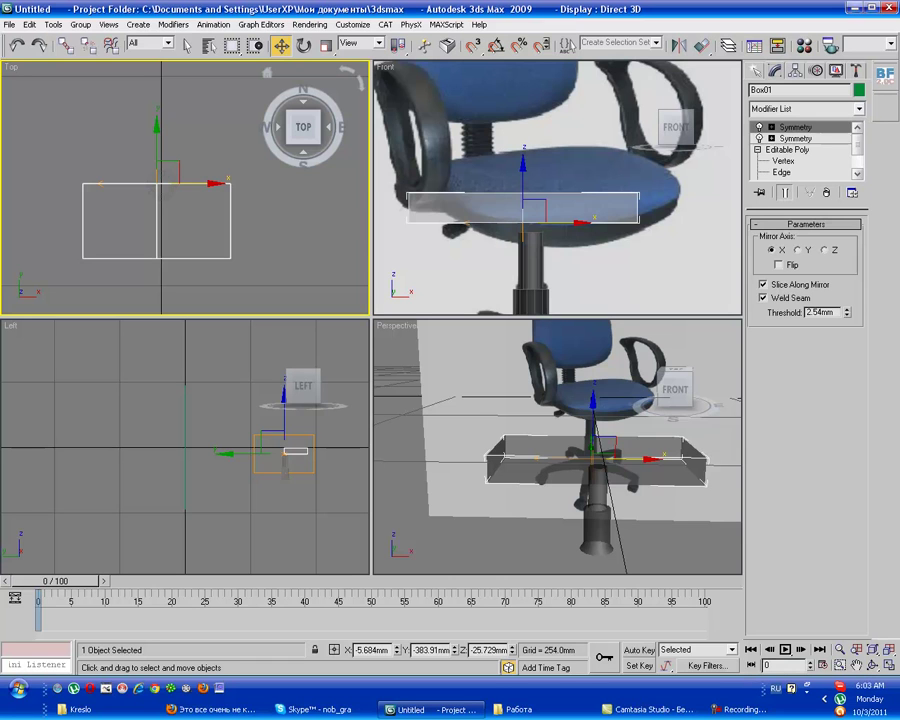
pyautogui.click(796, 250)
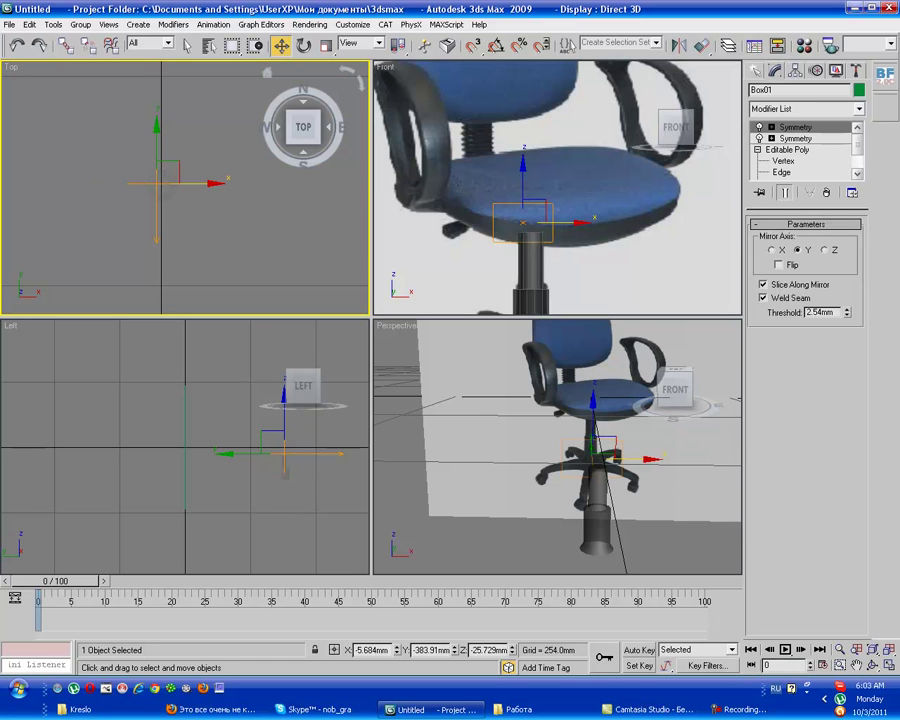
pyautogui.click(824, 250)
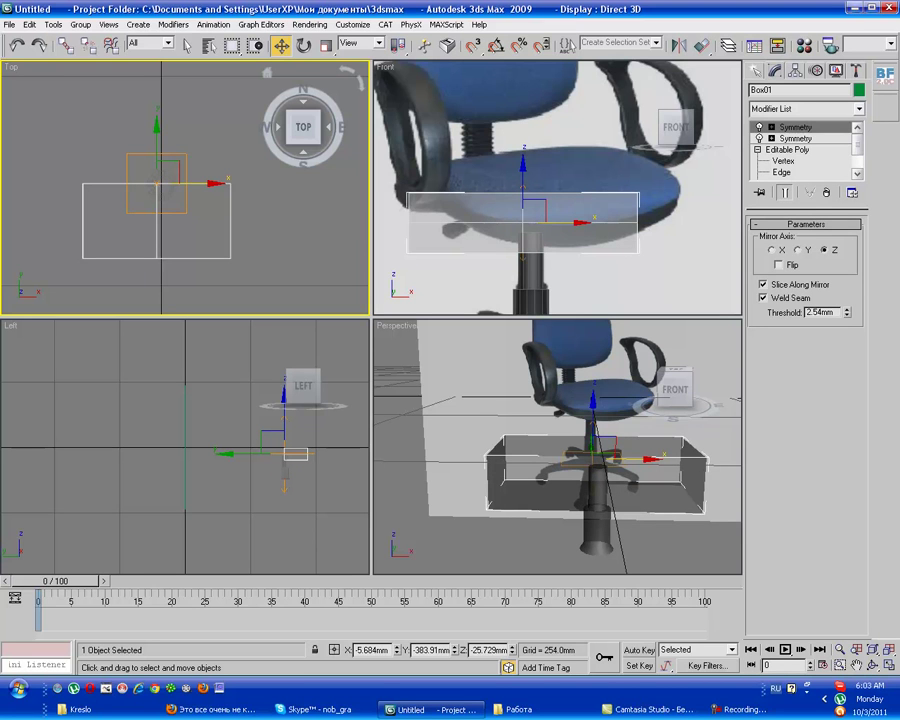
pyautogui.keyDown('alt'); pyautogui.moveTo(600, 450); pyautogui.dragTo(530, 430, button='middle'); pyautogui.keyUp('alt')
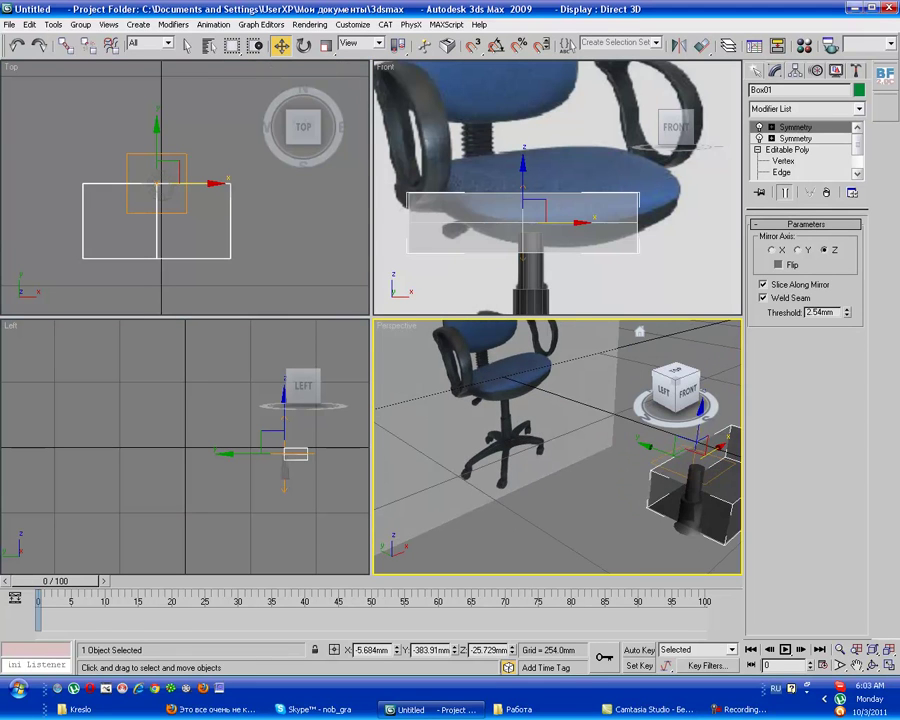
pyautogui.click(779, 265)
pyautogui.click(779, 265)
pyautogui.click(798, 250)
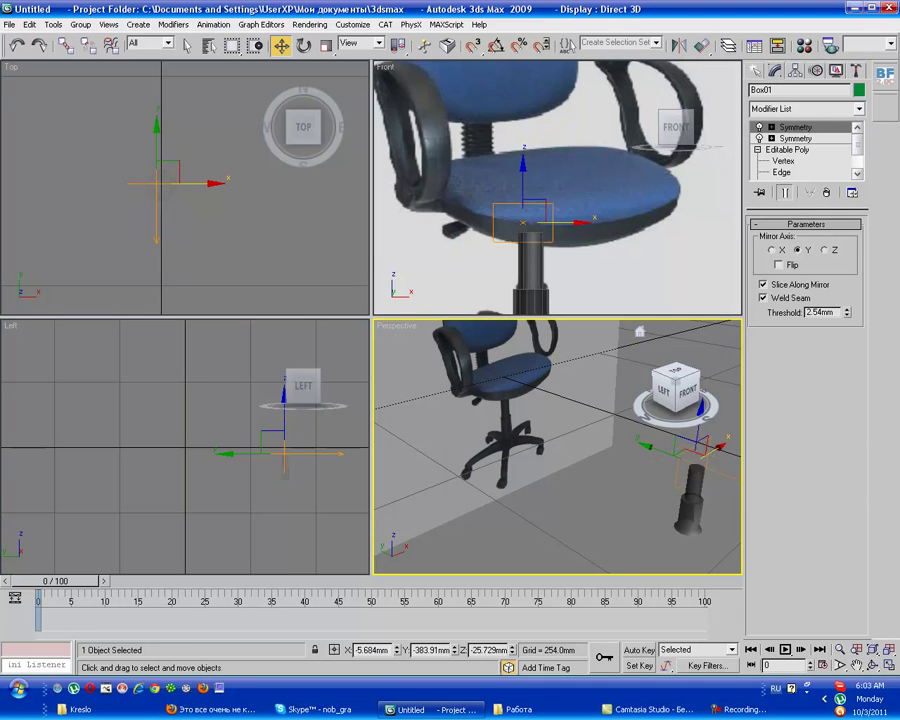
pyautogui.keyDown('alt'); pyautogui.moveTo(530, 430); pyautogui.dragTo(490, 421, button='middle'); pyautogui.keyUp('alt')
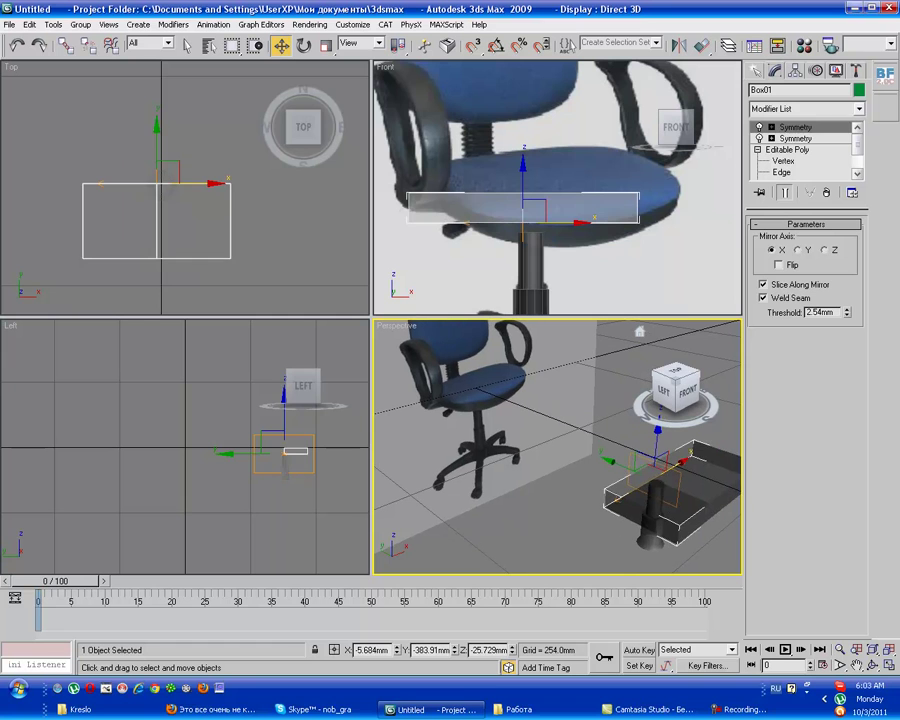
pyautogui.click(779, 265)
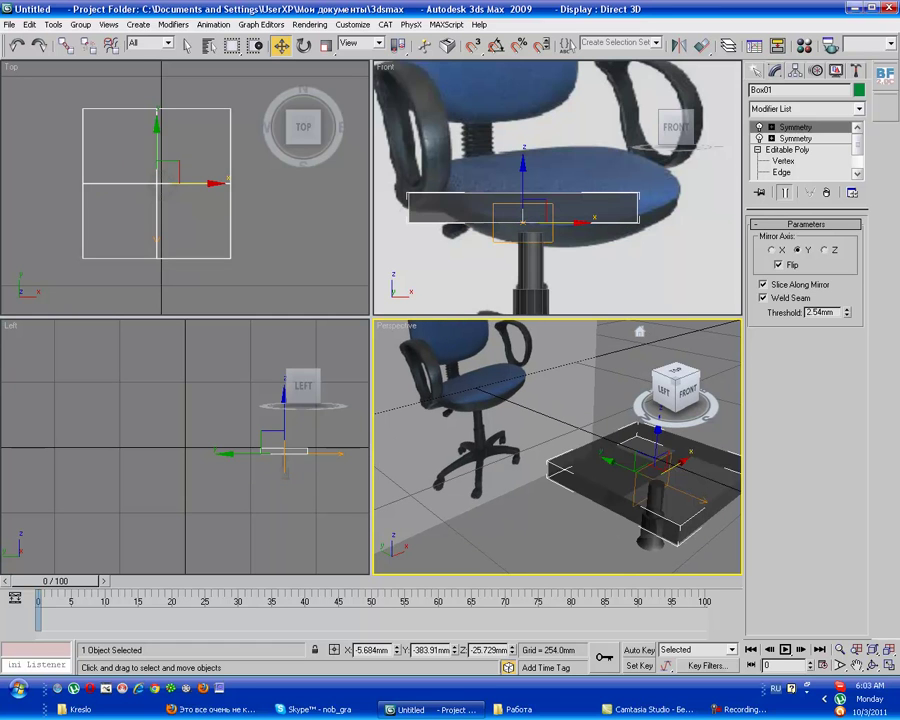
# - Switch to vertex editing of the quarter box's Editable Poly with the end result of the Symmetry modifiers shown
pyautogui.click(783, 160)
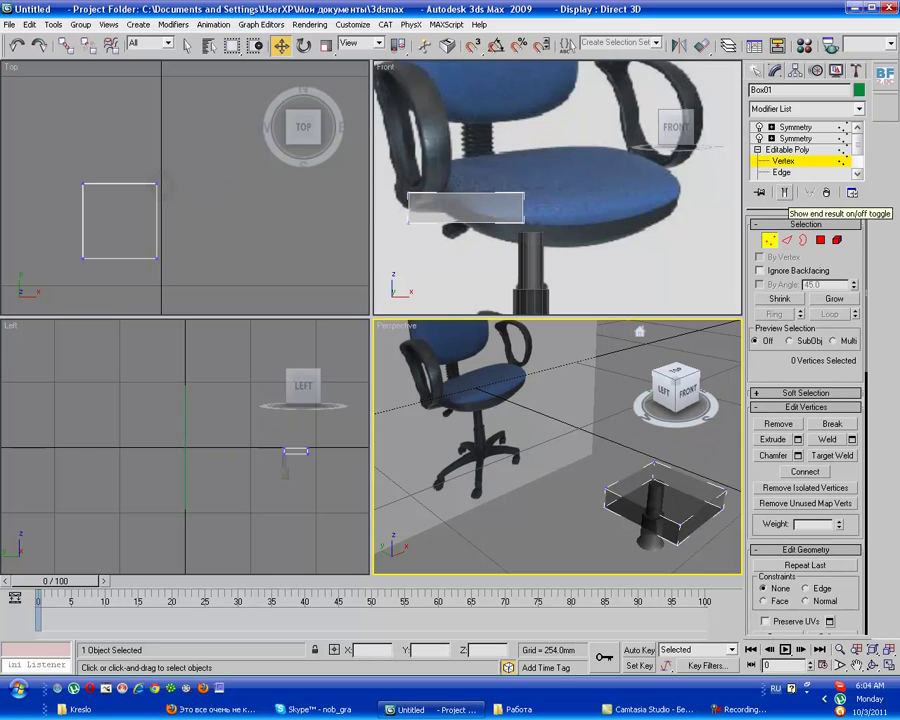
pyautogui.click(784, 192)
pyautogui.click(784, 192)
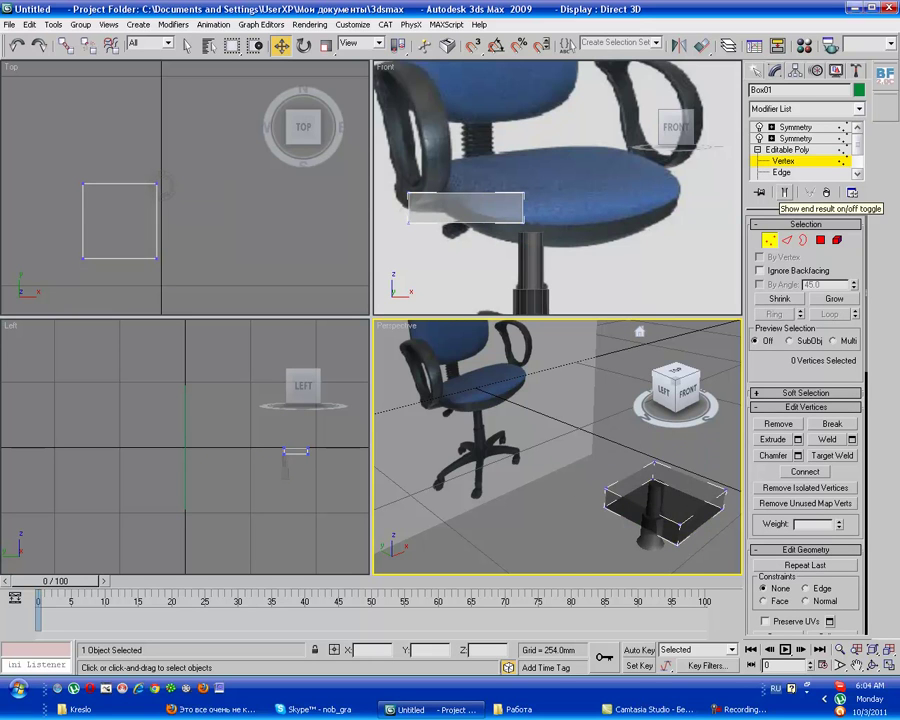
pyautogui.click(784, 192)
pyautogui.press('z')
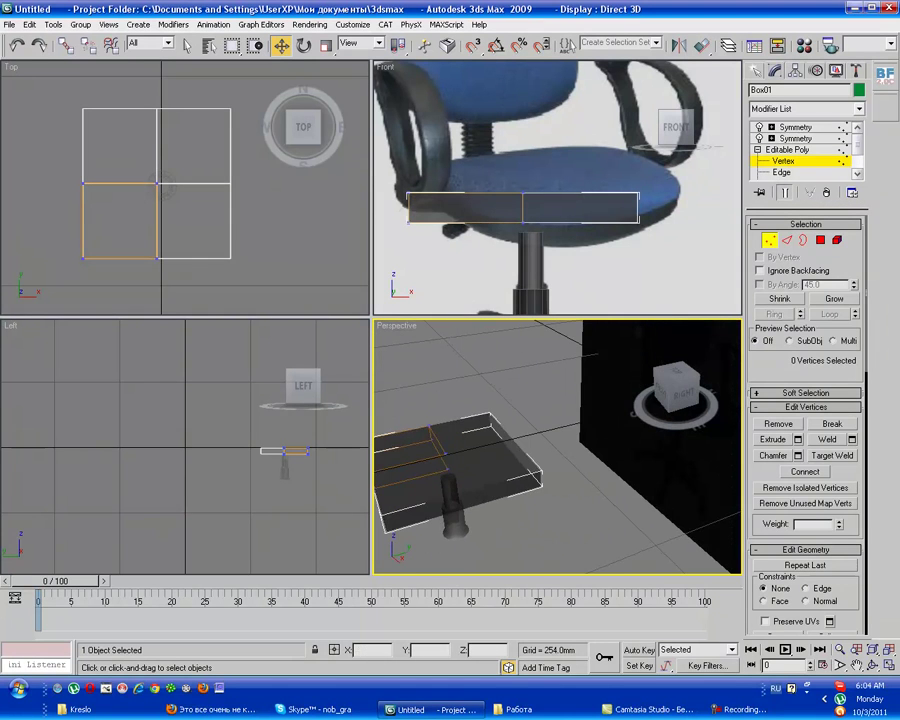
pyautogui.click(784, 192)
pyautogui.click(684, 394)
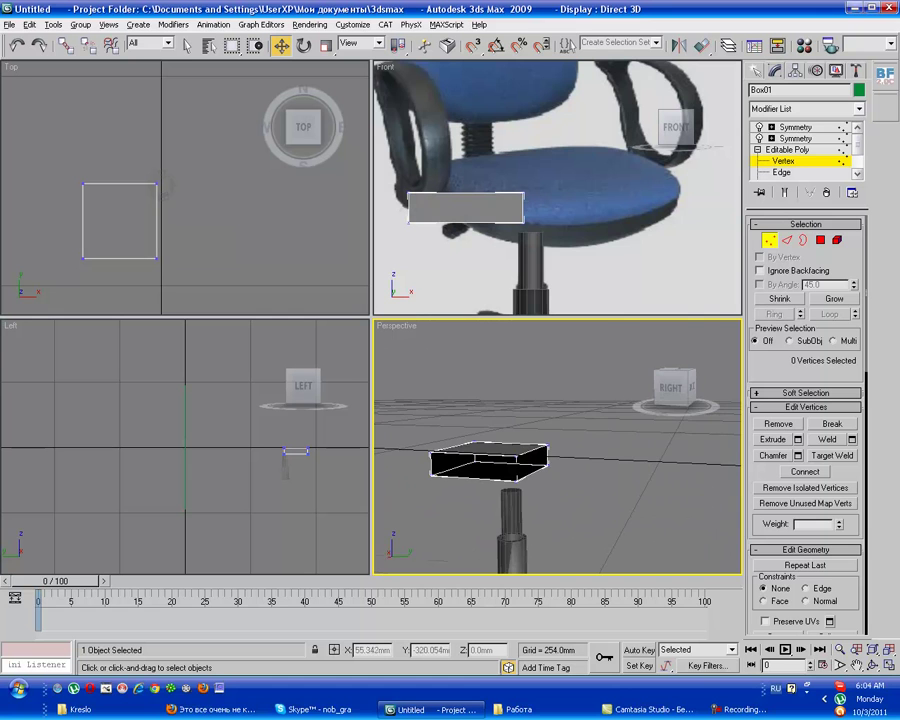
pyautogui.click(784, 192)
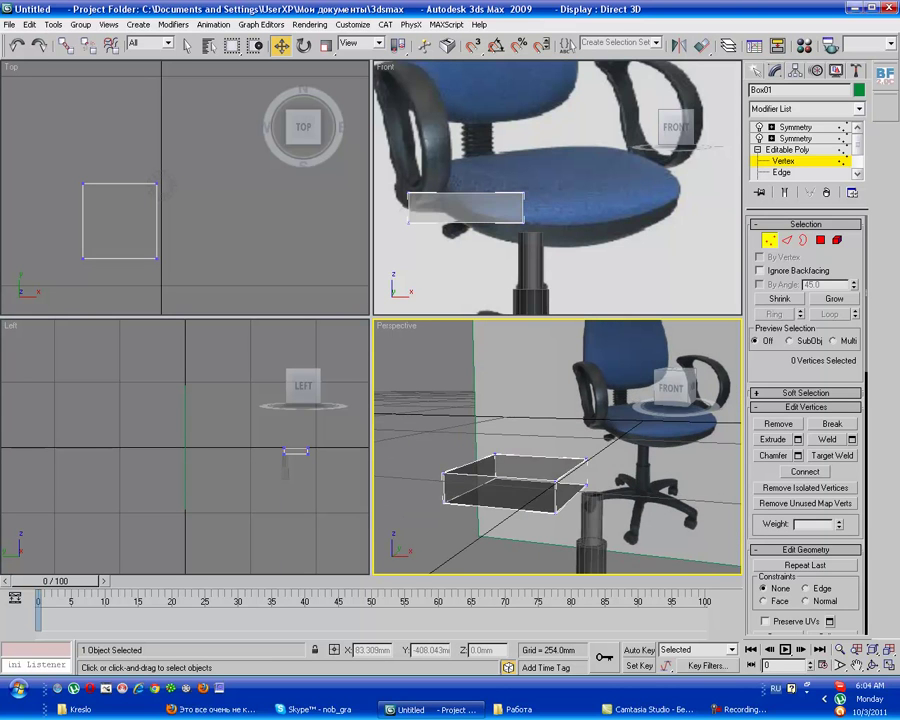
pyautogui.moveTo(520, 210); pyautogui.dragTo(566, 204, button='middle')
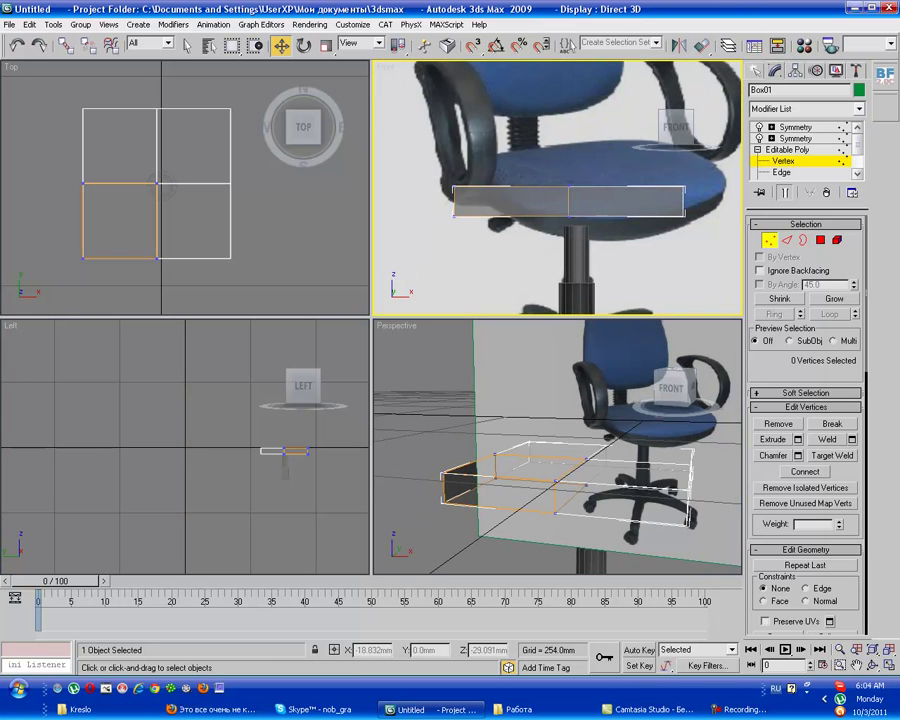
pyautogui.press('2')
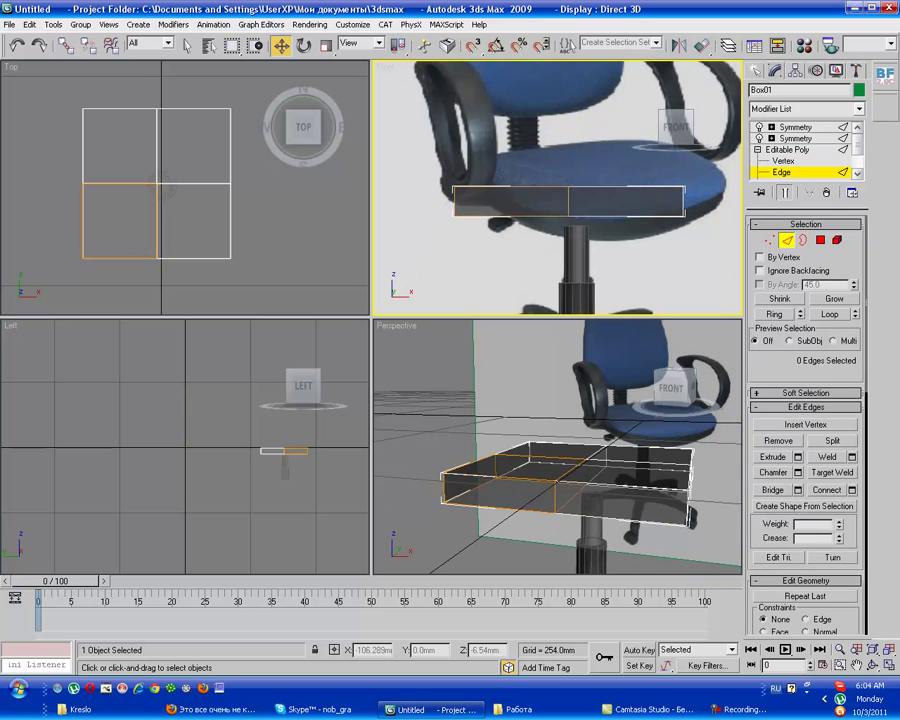
pyautogui.moveTo(444, 196); pyautogui.dragTo(443, 197)
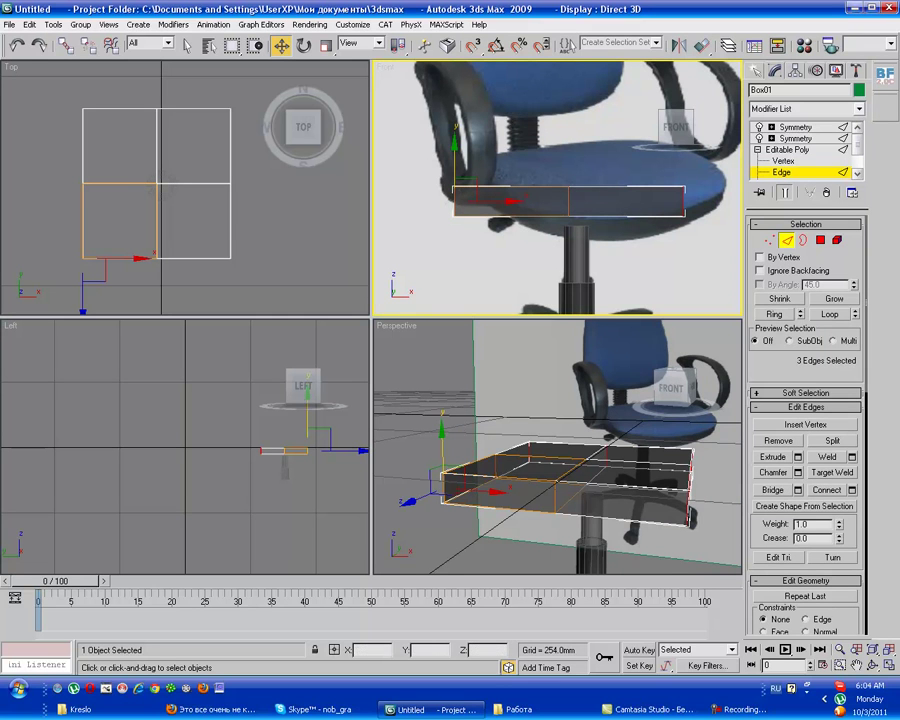
pyautogui.press('1')
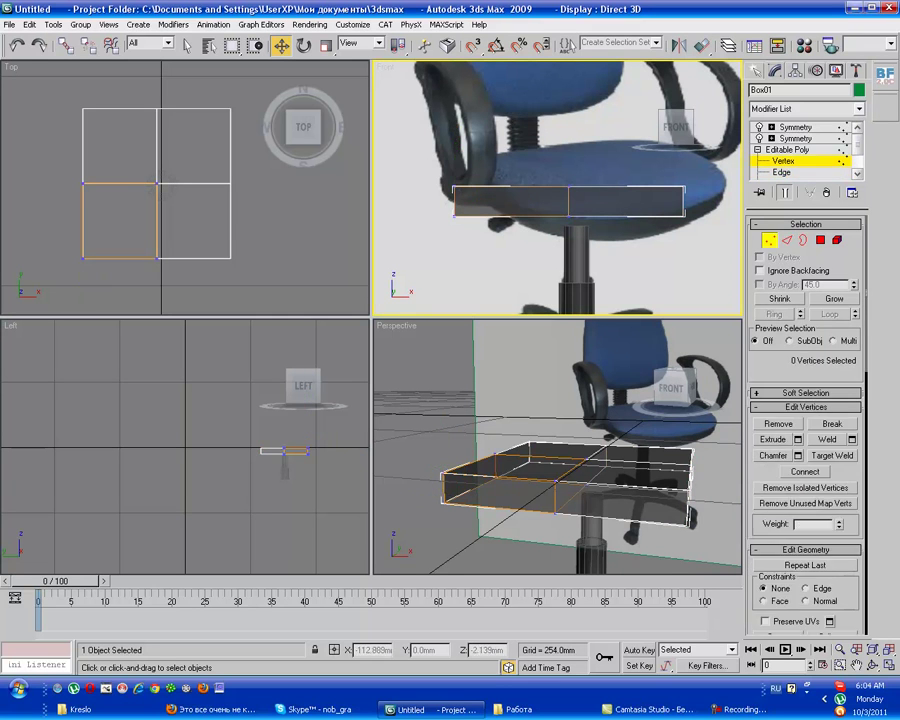
# - Move the quarter box's bottom outer vertices inward at the side and at the front to taper both walls
pyautogui.moveTo(84, 220); pyautogui.dragTo(84, 258)
pyautogui.click(285, 470)
pyautogui.moveTo(285, 470); pyautogui.dragTo(90, 494, button='middle')
pyautogui.scroll(2, 118, 480)
pyautogui.scroll(3, 298, 457)
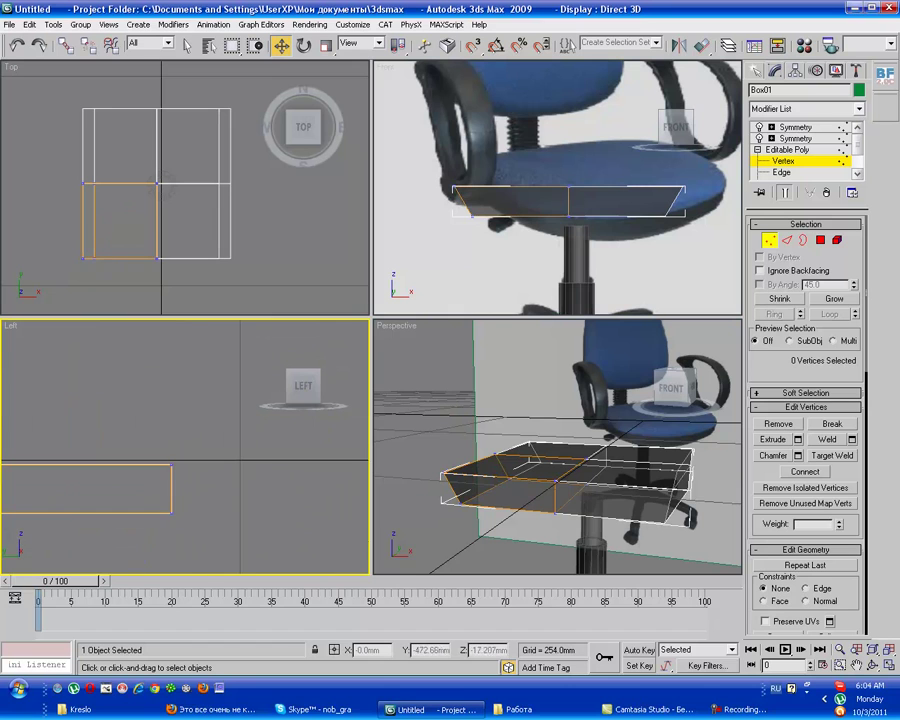
pyautogui.moveTo(344, 457); pyautogui.dragTo(150, 505)
pyautogui.scroll(1, 344, 457)
pyautogui.moveTo(205, 513); pyautogui.dragTo(185, 513)
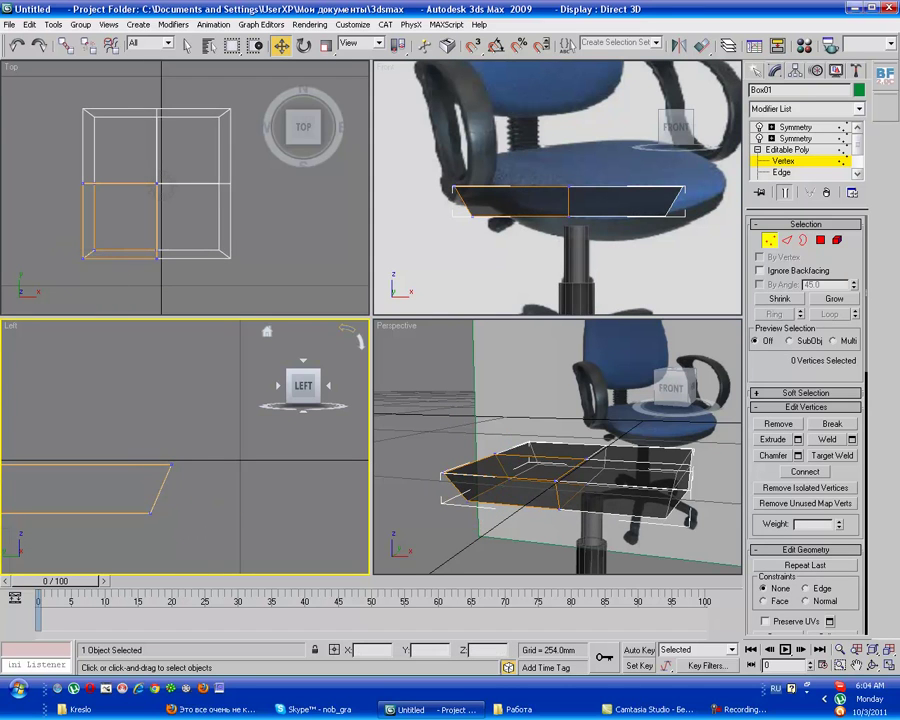
# - Select the ring of three slanted wall edges and connect them with 2 segments
pyautogui.press('2')
pyautogui.click(500, 212)
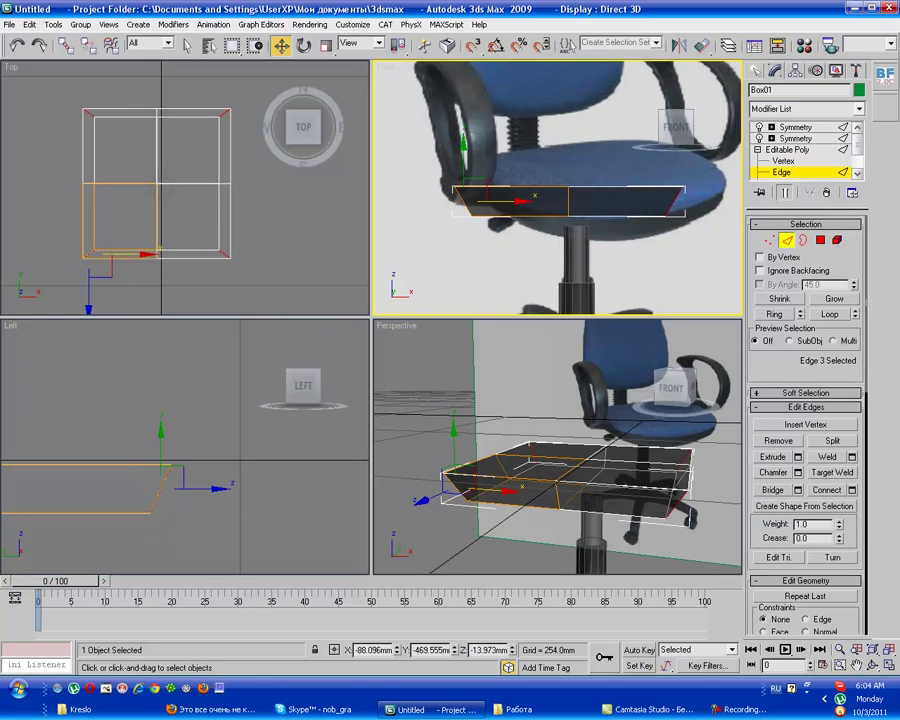
pyautogui.click(774, 314)
pyautogui.click(851, 490)
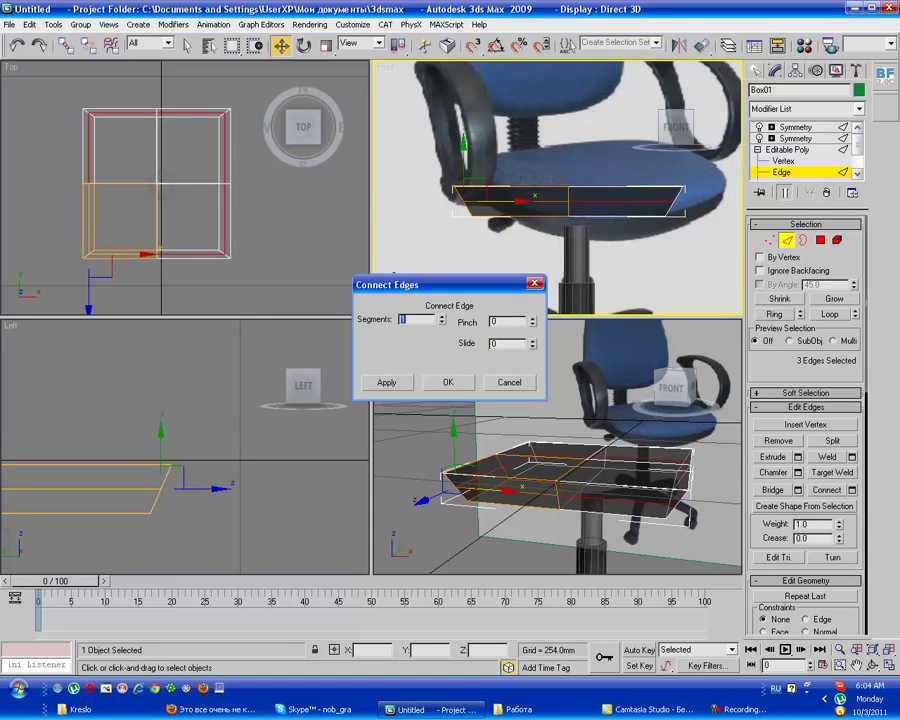
pyautogui.write('2')
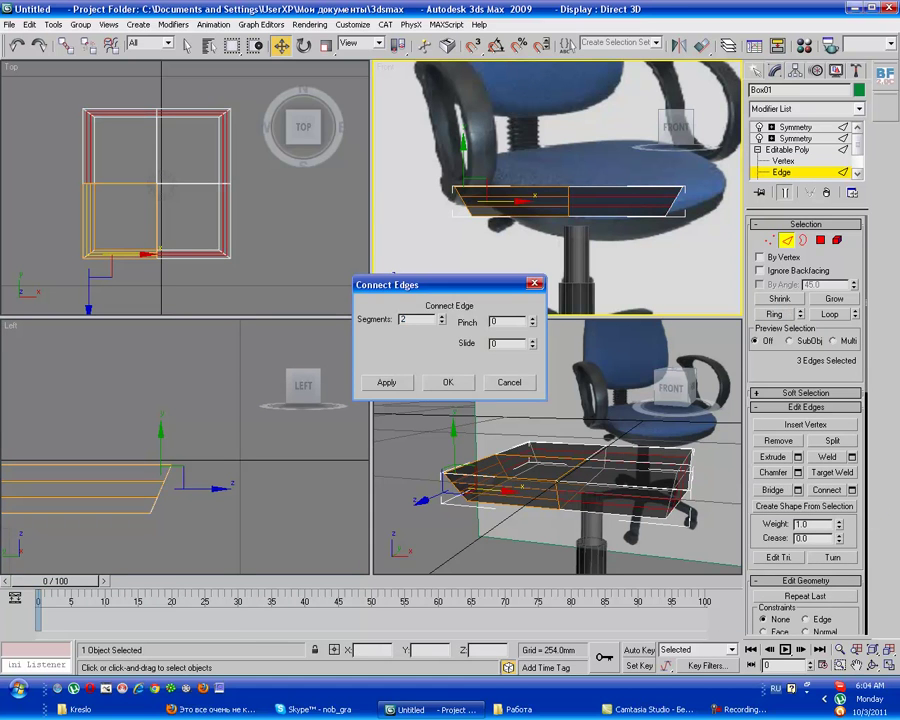
pyautogui.press('Return')
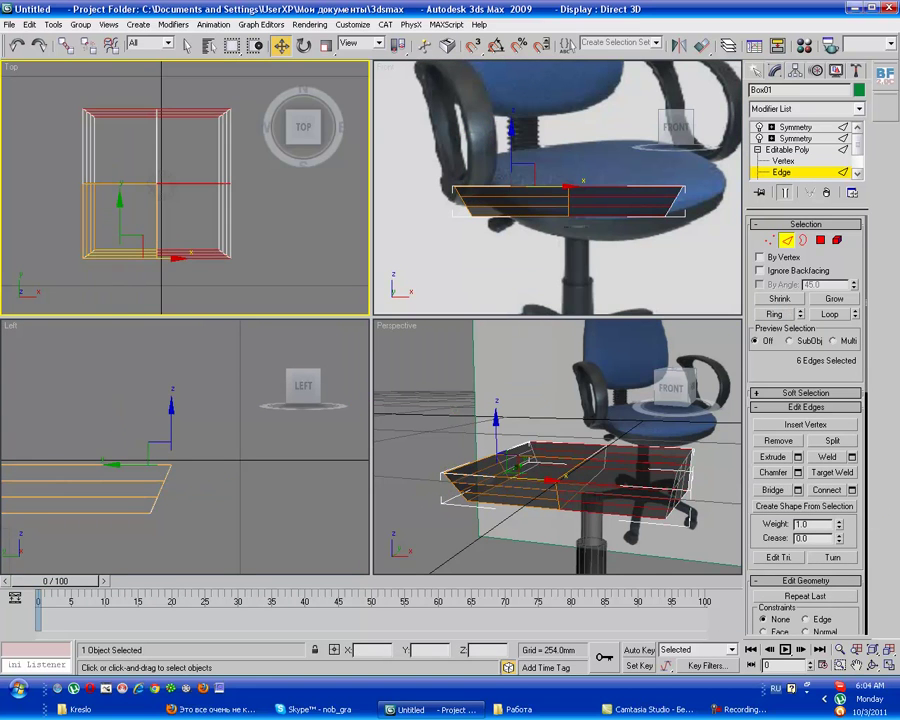
# - Connect the quarter's six edges running along X with 1 segment, and its eight front-to-back edges with 1 segment
pyautogui.click(851, 490)
pyautogui.write('1')
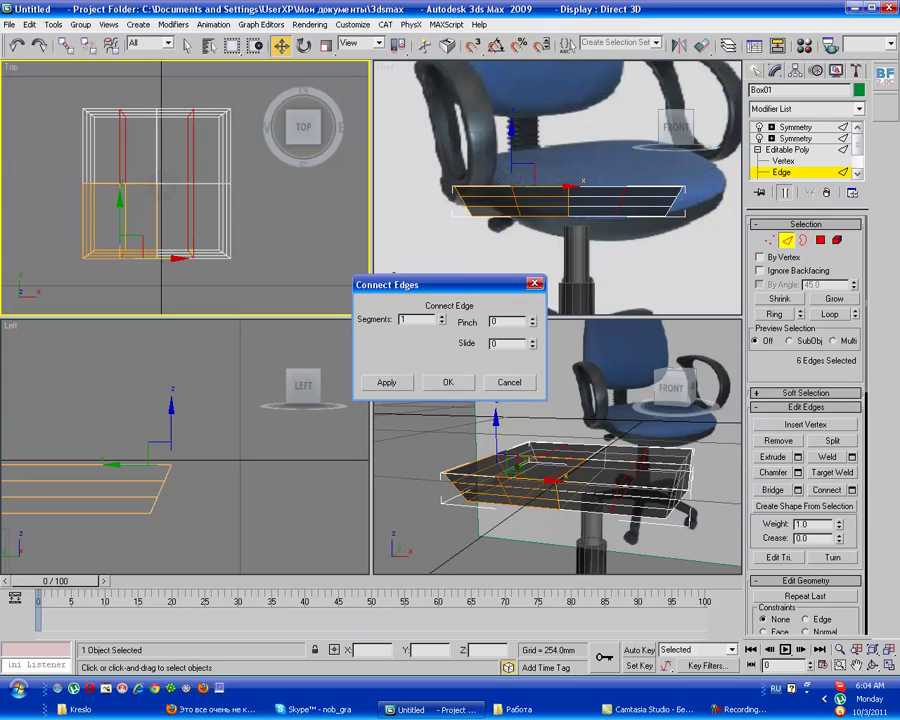
pyautogui.press('Return')
pyautogui.hotkey('alt', 'r')
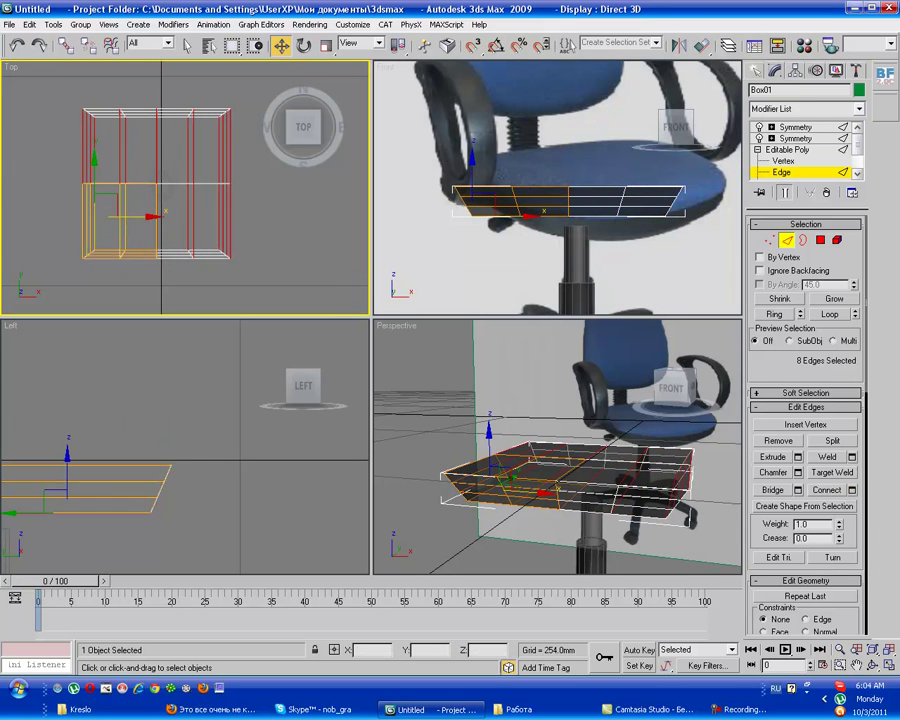
pyautogui.hotkey('ctrl', 'shift', 'e')
pyautogui.press('Return')
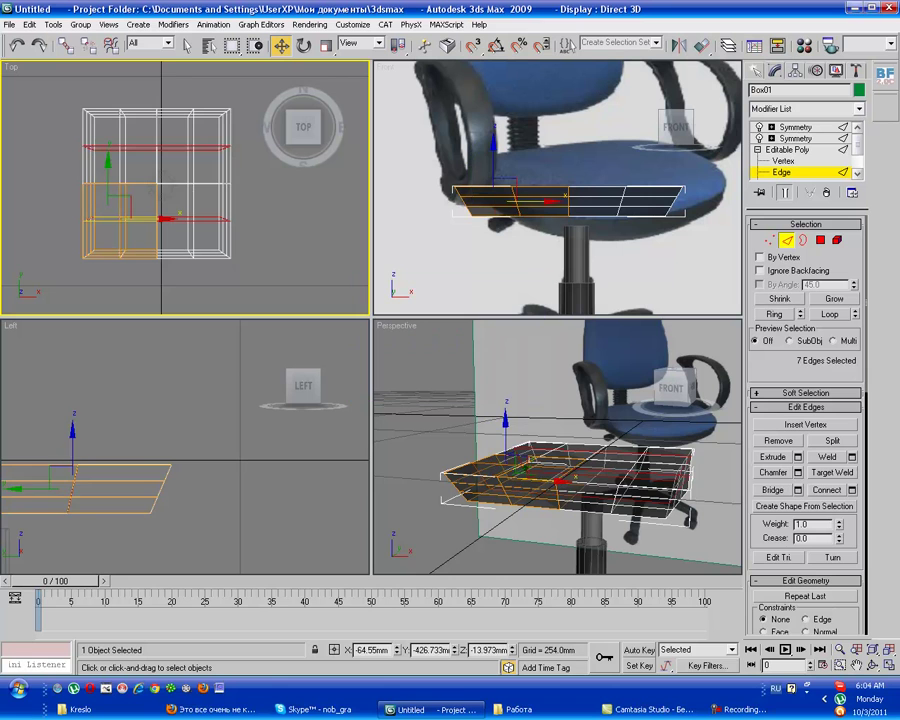
# - Move the quarter's outer corner vertices inward in plan to round the seat's corners, and clear the selection
pyautogui.press('1')
pyautogui.moveTo(140, 270); pyautogui.dragTo(140, 270)
pyautogui.moveTo(122, 232)
pyautogui.mouseDown()
pyautogui.moveTo(128, 226)
pyautogui.moveTo(122, 232)
pyautogui.mouseUp()
pyautogui.hotkey('ctrl', 'd')
# - Move the vertices of the intermediate wall rows outward to curve the seat's profile at the side and at the front
pyautogui.moveTo(440, 175); pyautogui.dragTo(546, 222)
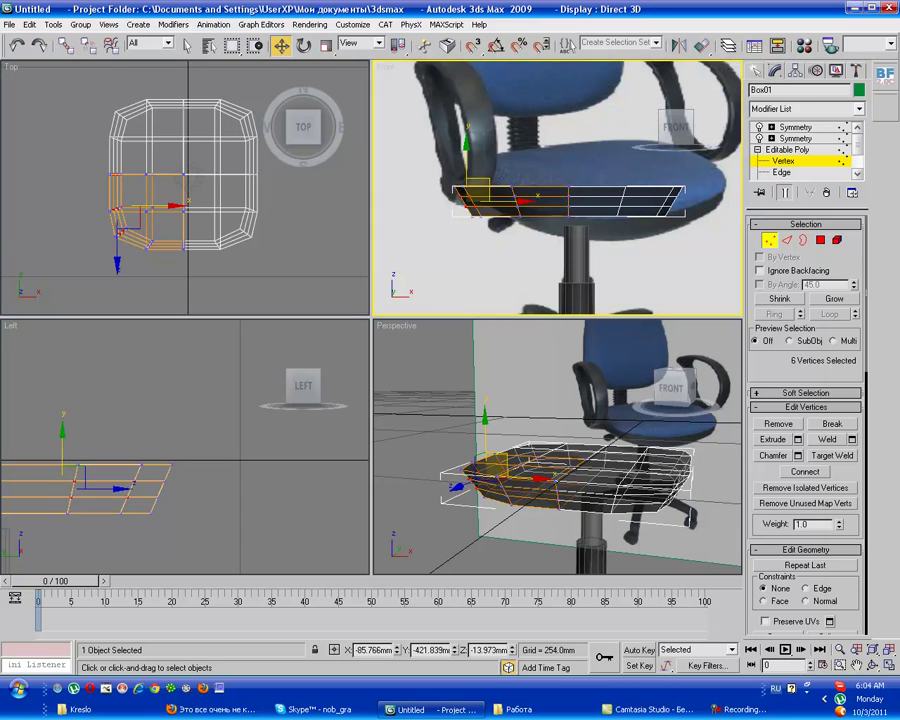
pyautogui.click(90, 90)
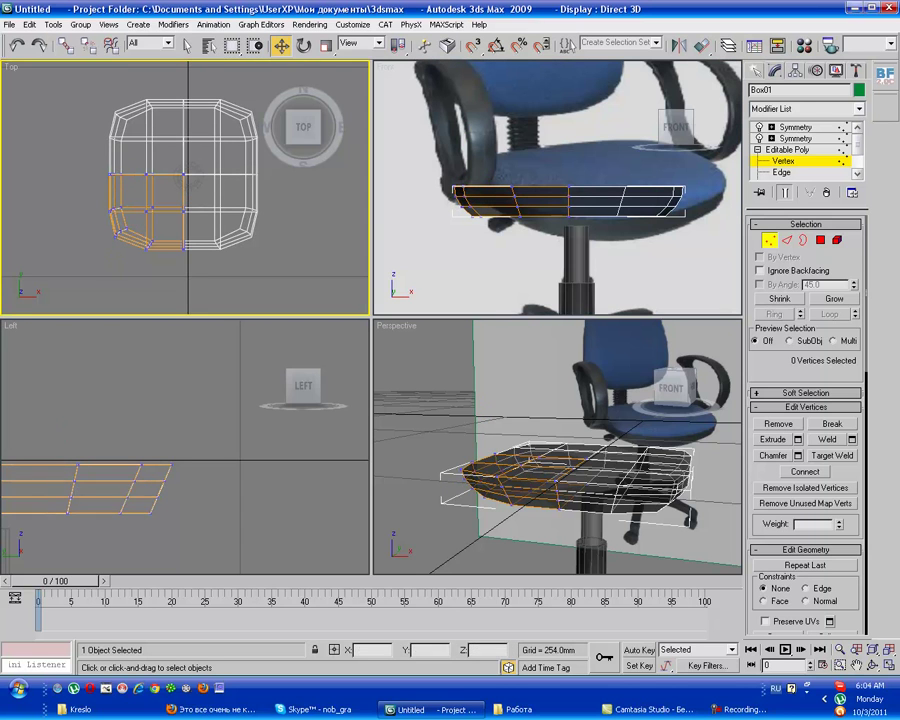
pyautogui.scroll(2, 210, 270)
pyautogui.moveTo(282, 495); pyautogui.dragTo(283, 496)
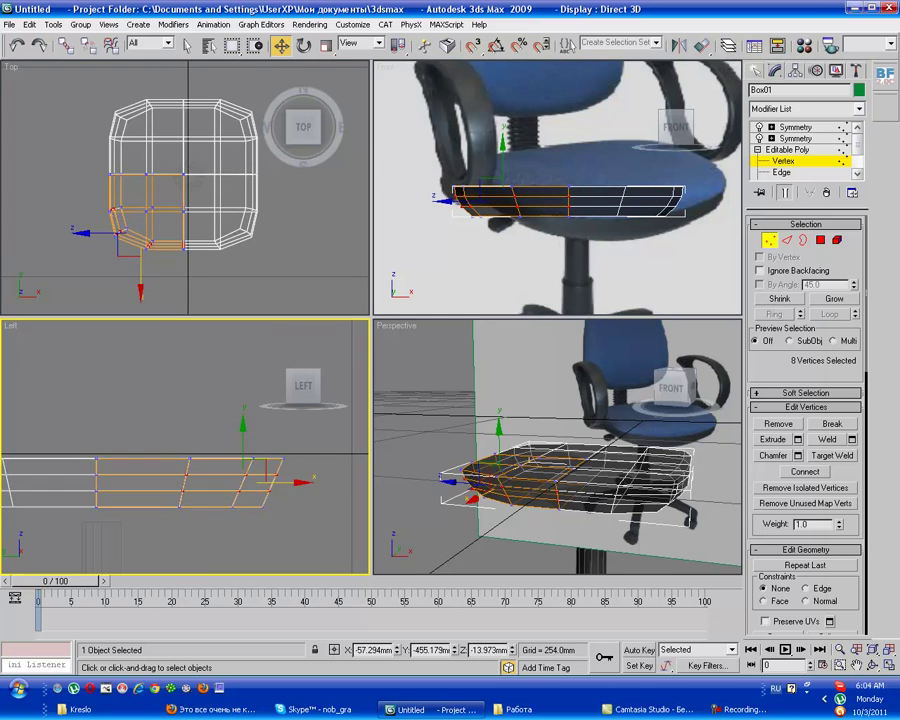
pyautogui.moveTo(158, 540); pyautogui.dragTo(158, 540)
pyautogui.click(300, 430)
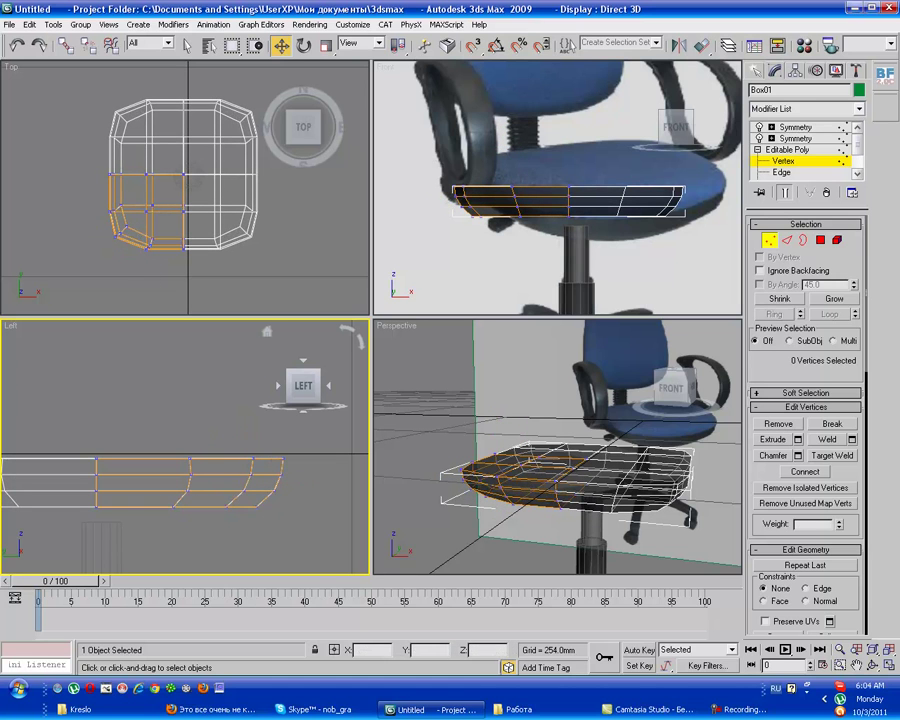
# - Move the four vertices in the middle of the seat's underside downward to bulge the bottom, and clear the selection
pyautogui.click(591, 500)
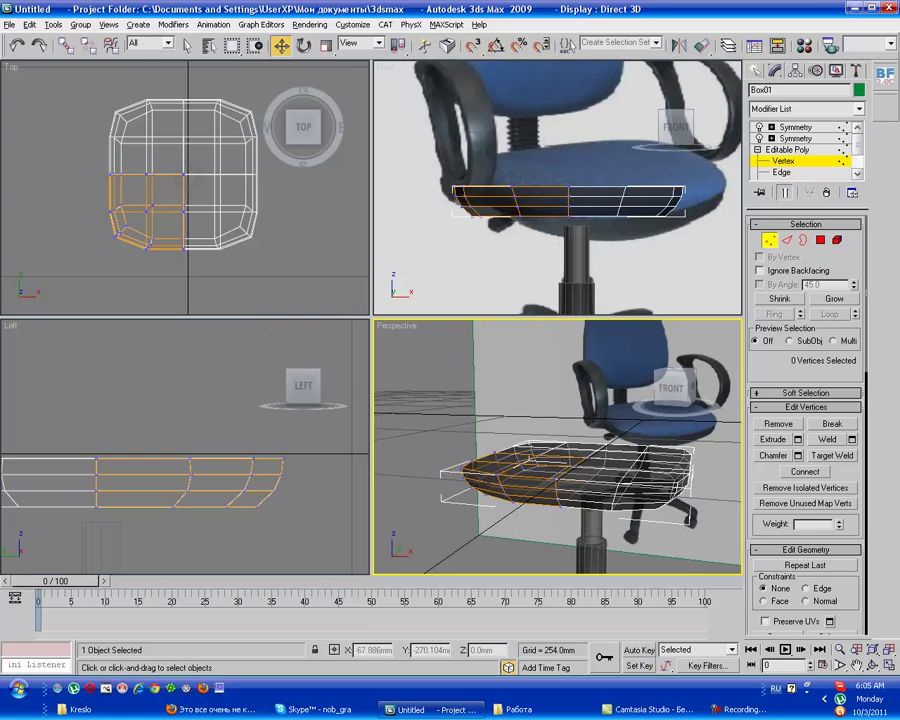
pyautogui.press('z')
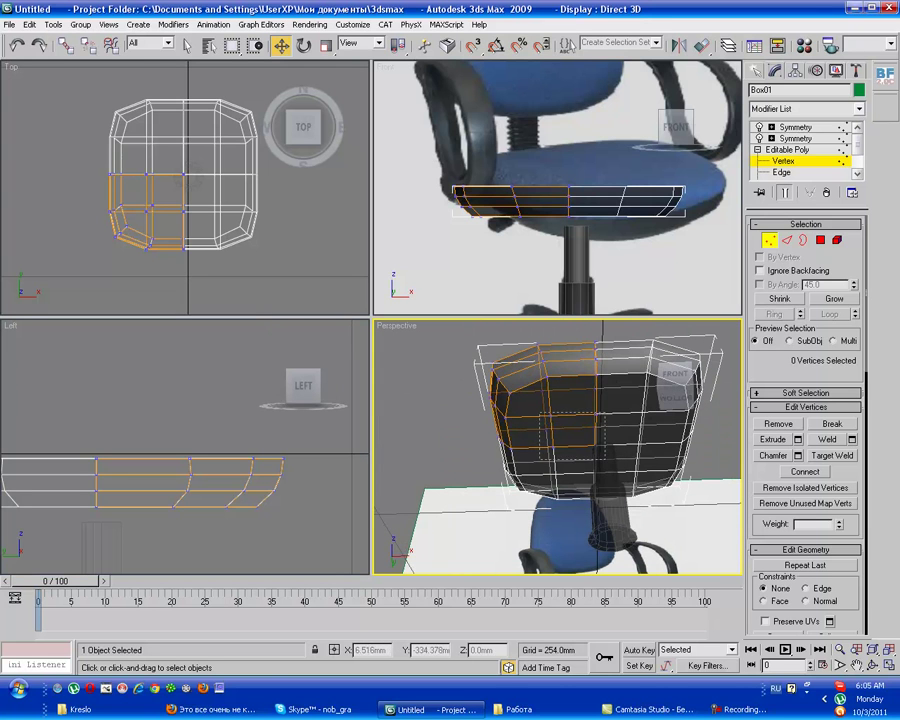
pyautogui.moveTo(602, 460); pyautogui.dragTo(602, 460)
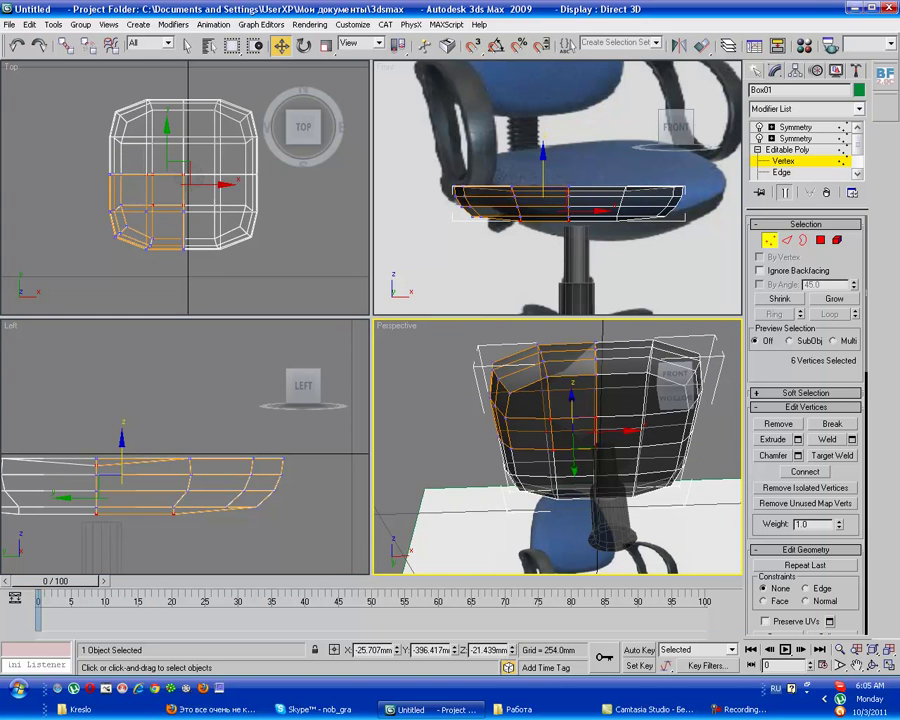
pyautogui.moveTo(572, 405); pyautogui.dragTo(572, 396)
pyautogui.moveTo(440, 200); pyautogui.dragTo(700, 235)
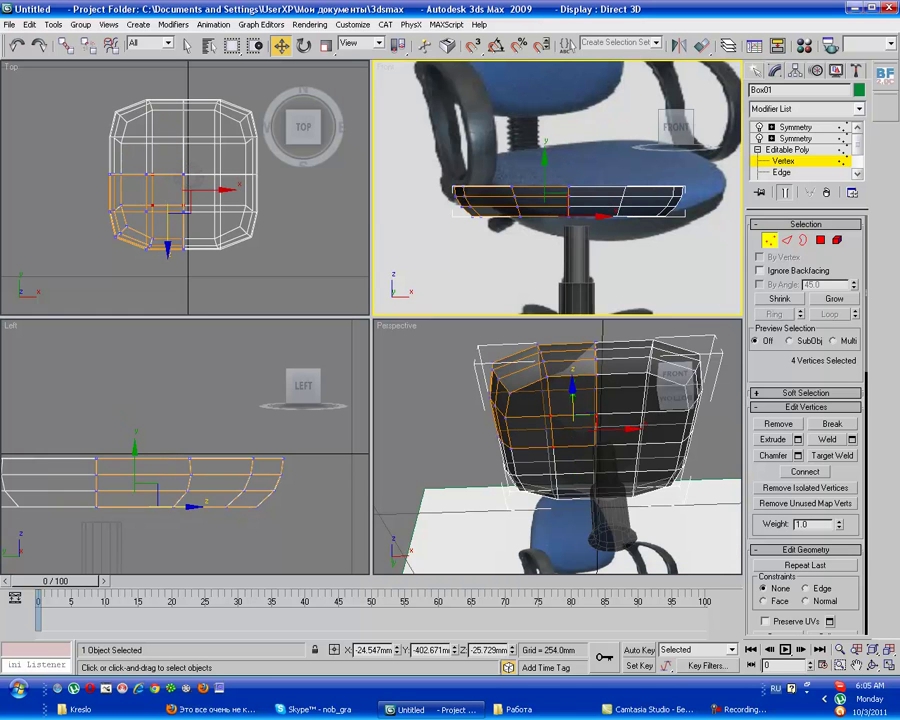
pyautogui.click(700, 235)
pyautogui.keyDown('alt'); pyautogui.moveTo(600, 200); pyautogui.dragTo(640, 170, button='middle'); pyautogui.keyUp('alt')
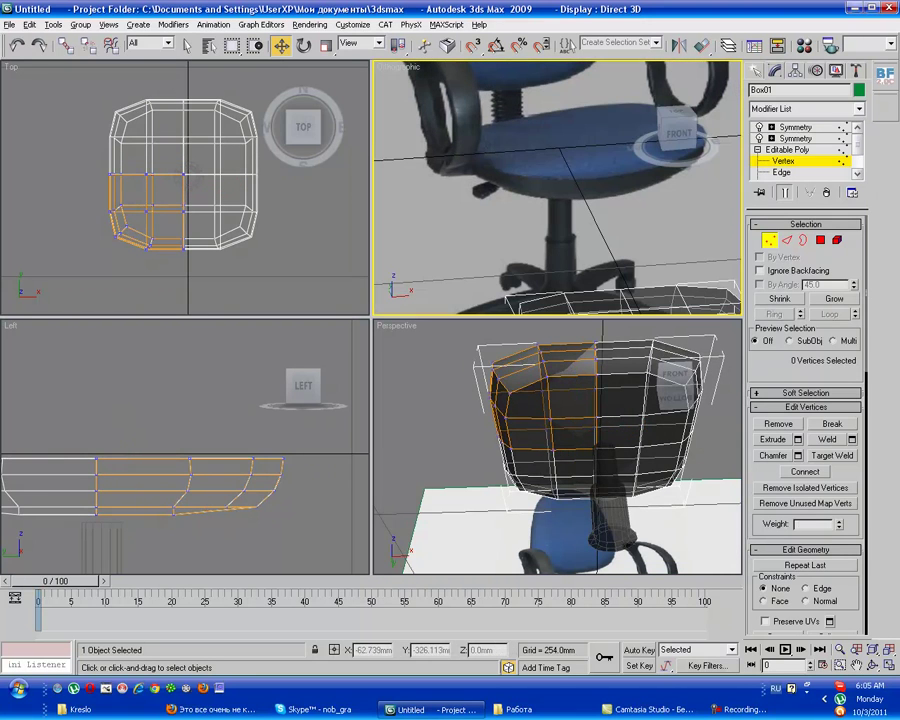
# - Switch back to the front view and examine the seat's shape against the chair in the reference photo
pyautogui.click(600, 530)
pyautogui.click(552, 184)
pyautogui.press('f')
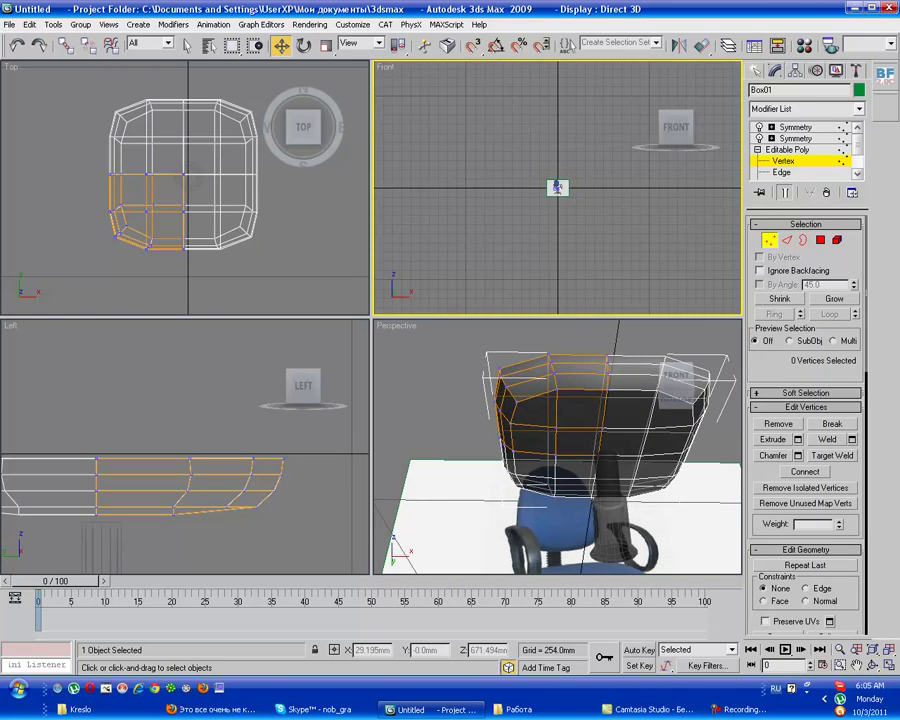
pyautogui.hotkey('ctrl', 'shift', 'z')
pyautogui.hotkey('alt', 'z')
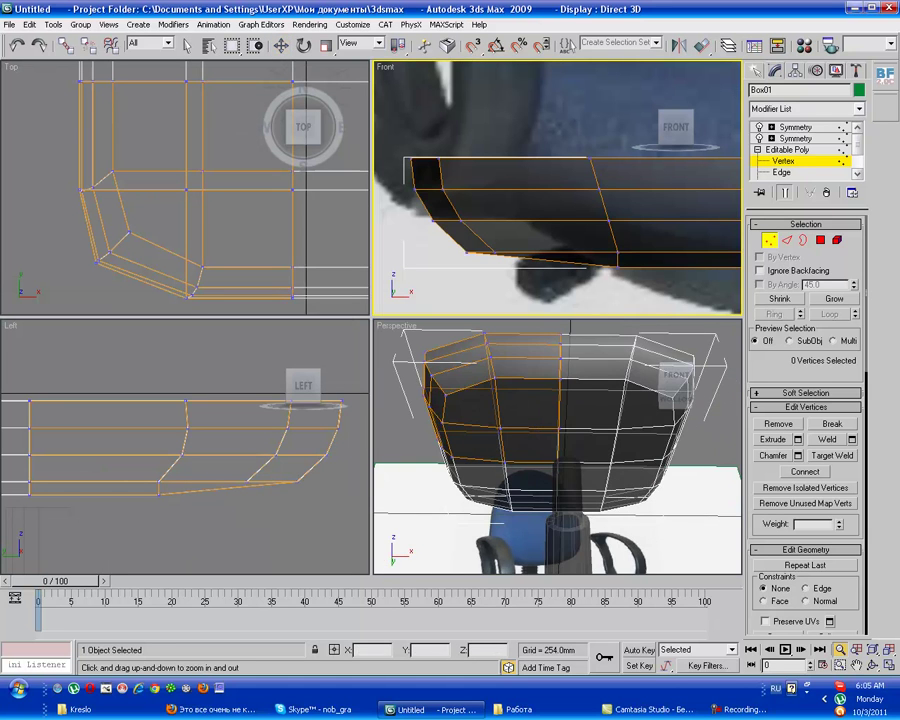
pyautogui.moveTo(557, 445); pyautogui.dragTo(557, 480)
pyautogui.moveTo(557, 188); pyautogui.dragTo(557, 220)
pyautogui.keyDown('alt'); pyautogui.moveTo(557, 460); pyautogui.dragTo(639, 330, button='middle'); pyautogui.keyUp('alt')
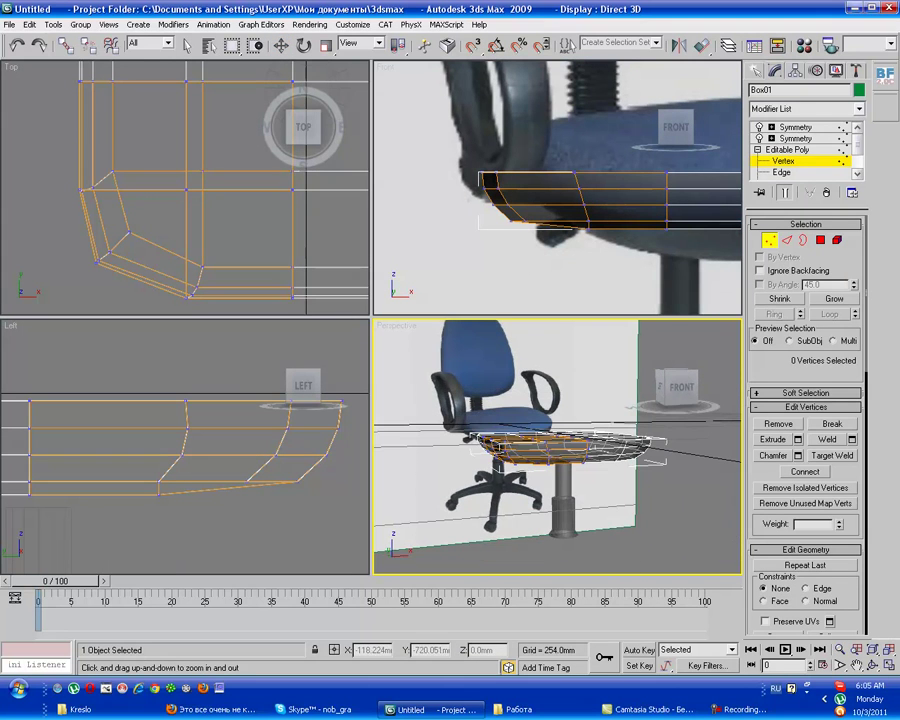
# - Add a MeshSmooth modifier to the seat on top of the two Symmetry modifiers
pyautogui.press('q')
pyautogui.press('w')
pyautogui.click(806, 108)
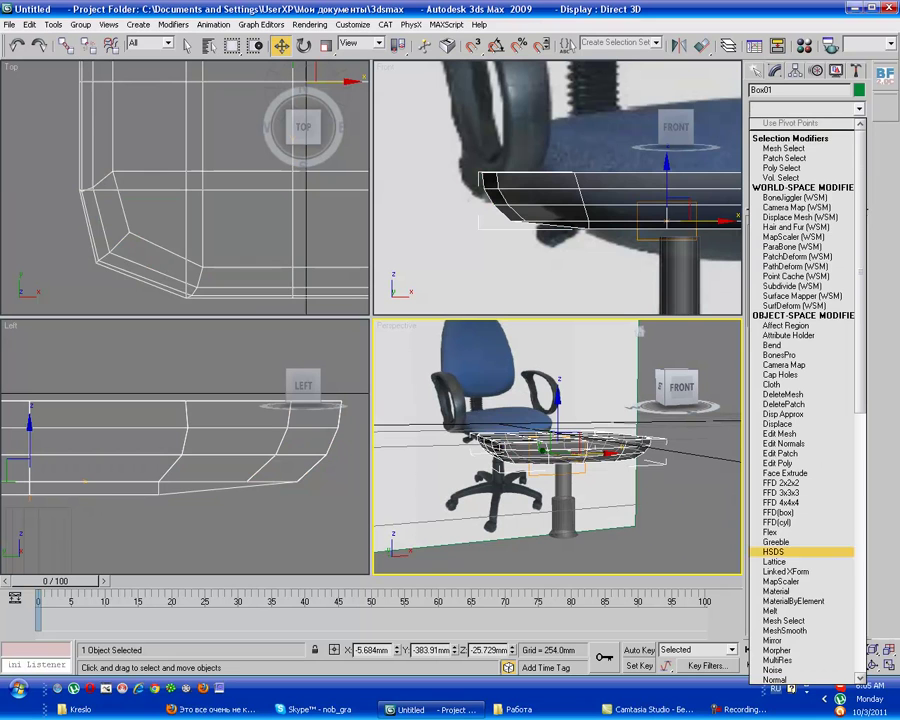
pyautogui.click(784, 634)
pyautogui.keyDown('alt'); pyautogui.moveTo(588, 455); pyautogui.dragTo(615, 430, button='middle'); pyautogui.keyUp('alt')
pyautogui.hotkey('alt', 'z')
pyautogui.moveTo(557, 450); pyautogui.dragTo(557, 420)
pyautogui.keyDown('alt'); pyautogui.moveTo(557, 420); pyautogui.dragTo(590, 400, button='middle'); pyautogui.keyUp('alt')
pyautogui.press('w')
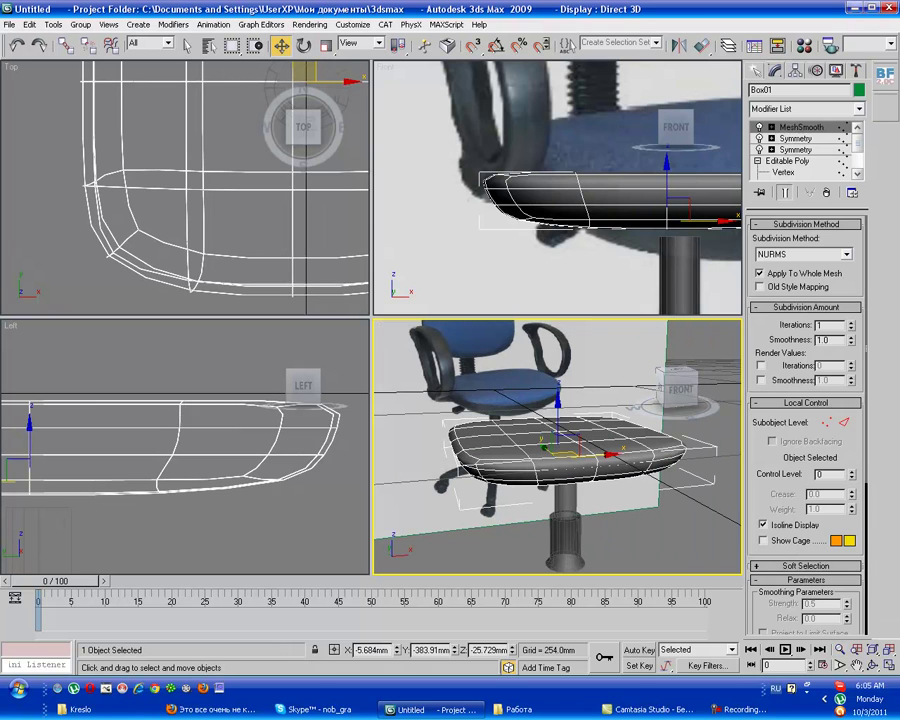
# - Connect the ring of five upright edges in the seat quarter's top wall row with 1 segment
pyautogui.click(783, 172)
pyautogui.click(786, 192)
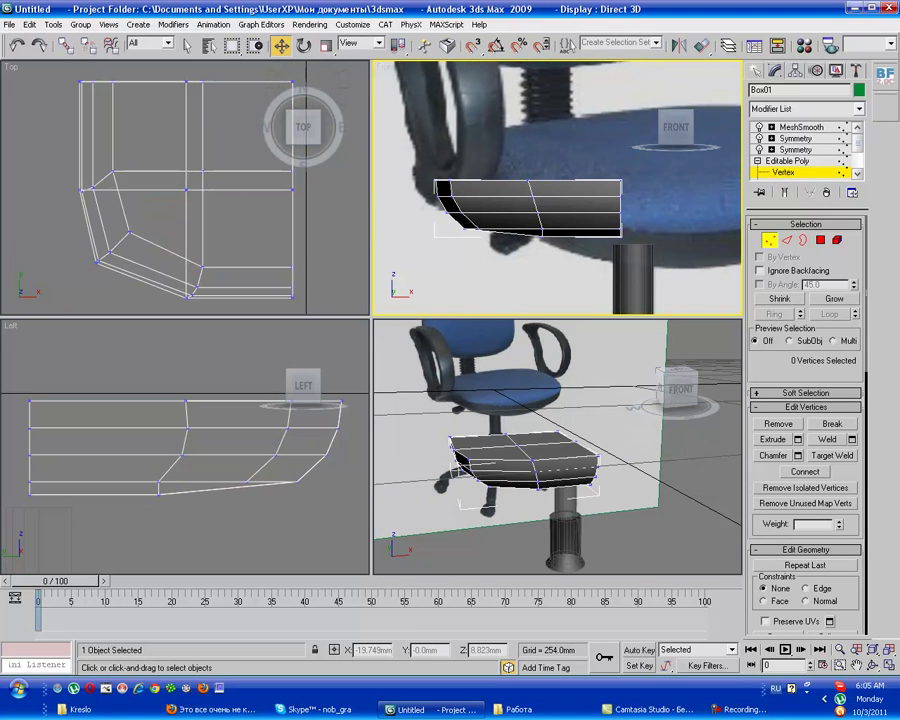
pyautogui.press('2')
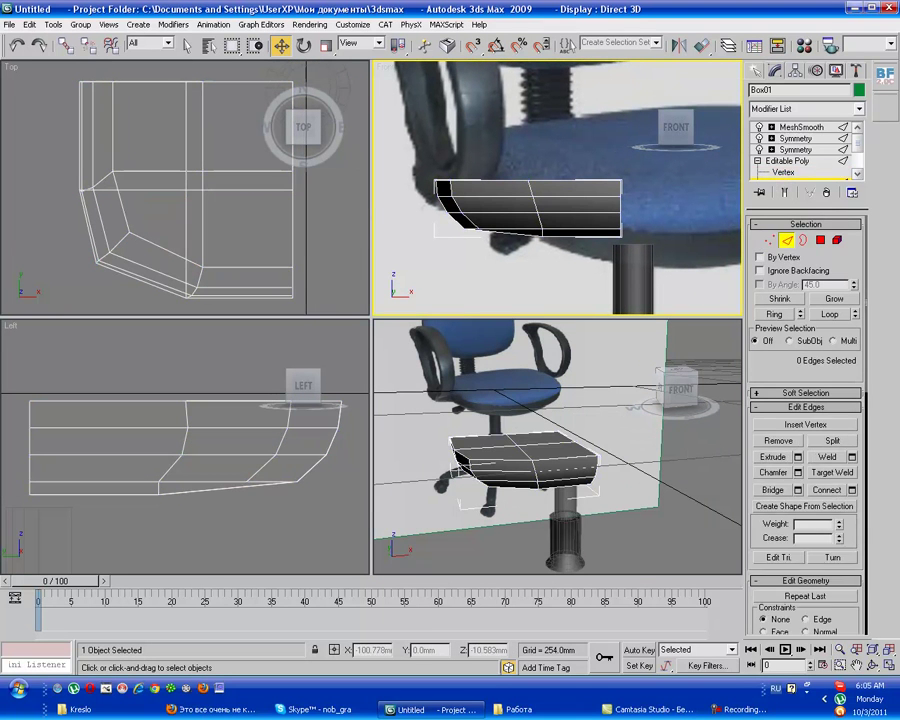
pyautogui.doubleClick(500, 183)
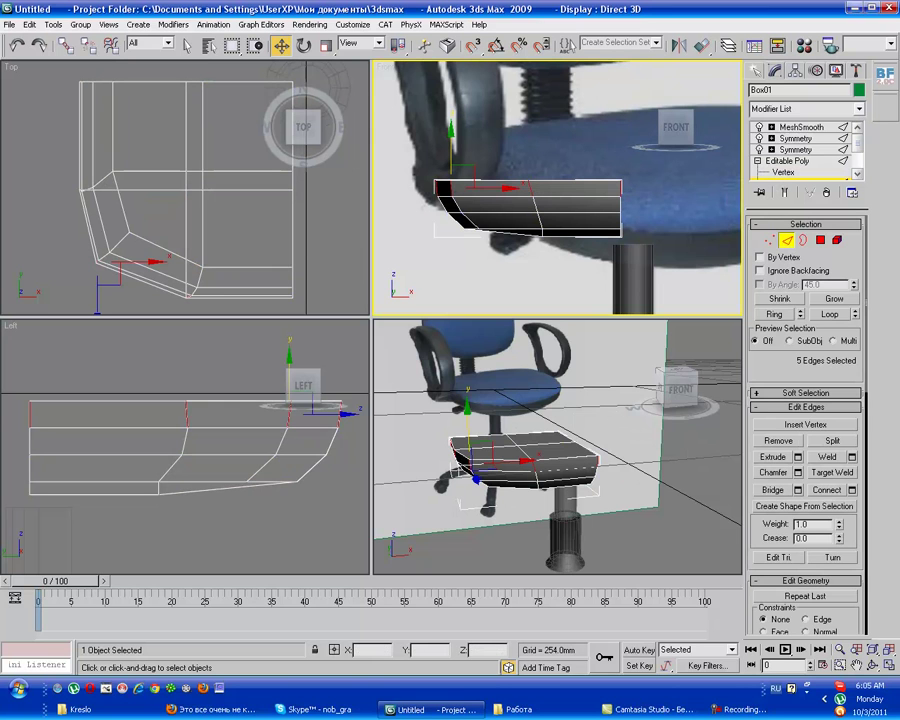
pyautogui.hotkey('ctrl', 'shift', 'e')
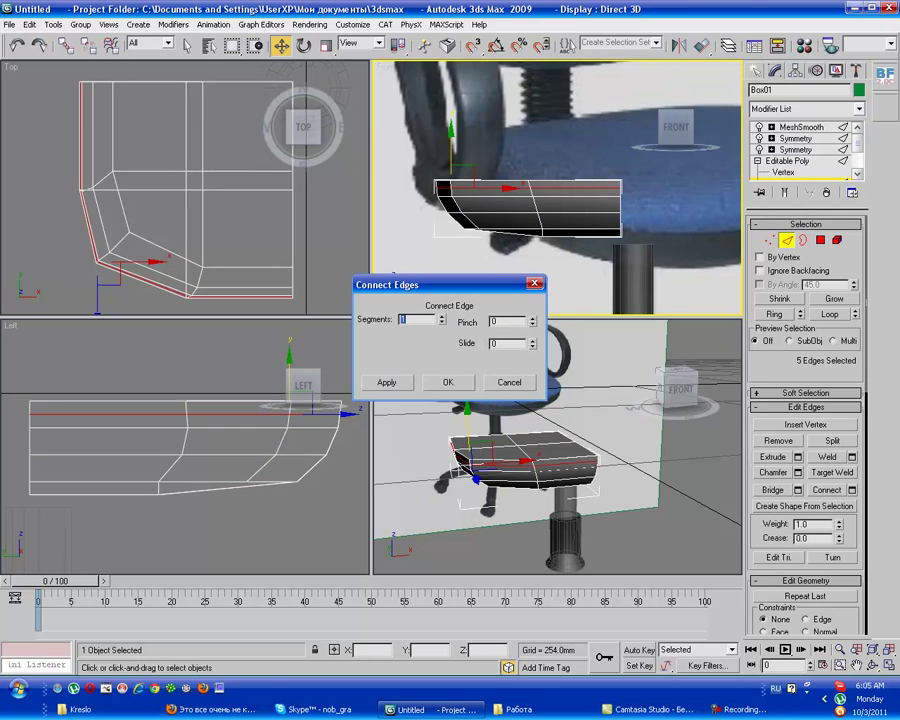
pyautogui.press('Return')
pyautogui.click(786, 192)
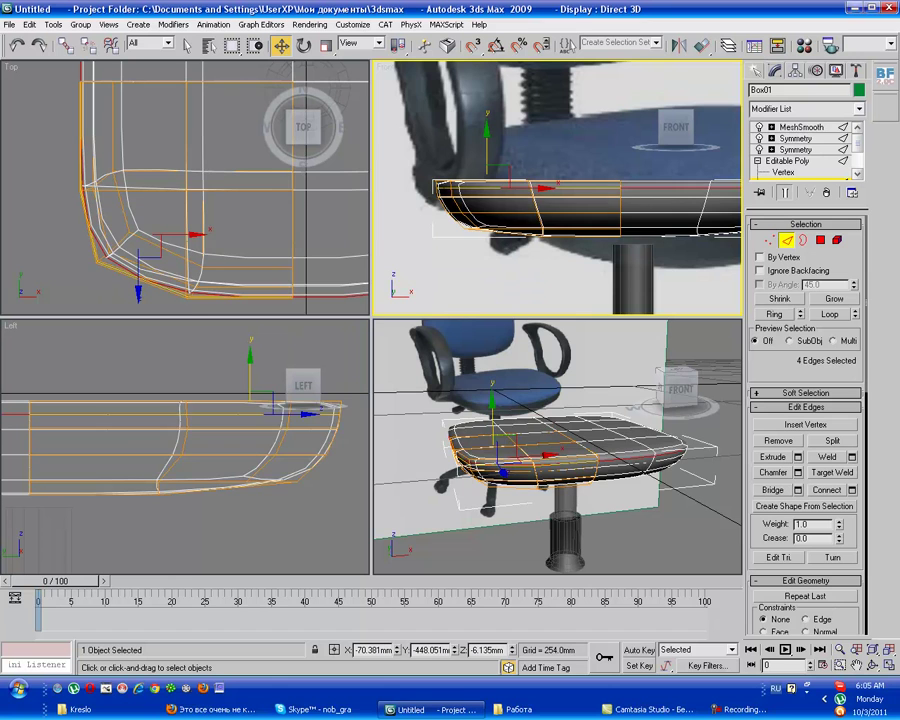
# - Raise the new edge loop by about 2.5 mm toward the seat's top rim, and clear the selection
pyautogui.click(520, 460)
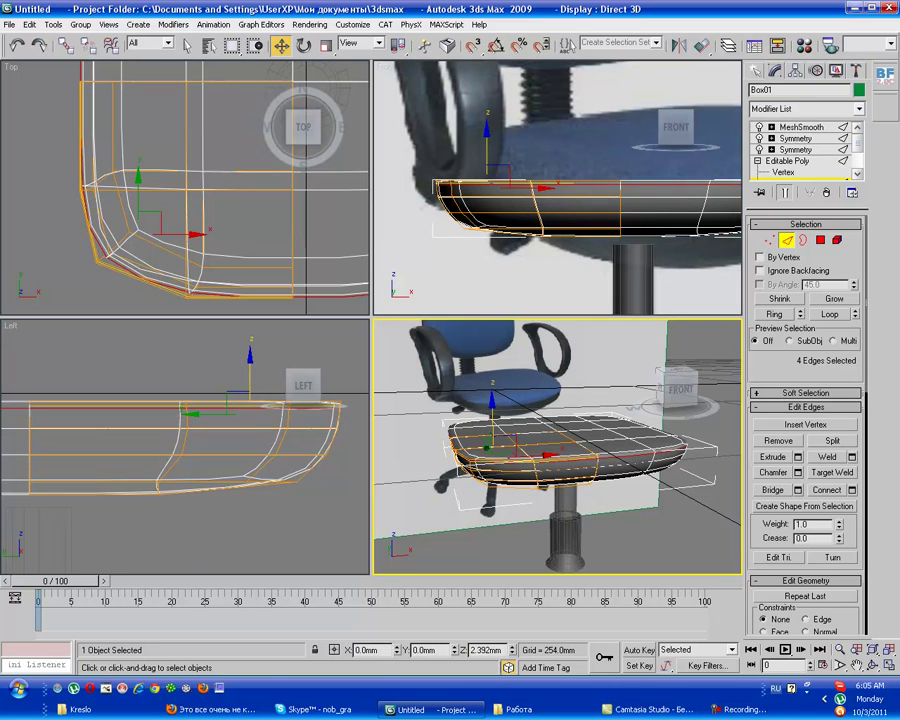
pyautogui.moveTo(466, 650); pyautogui.dragTo(466, 640)
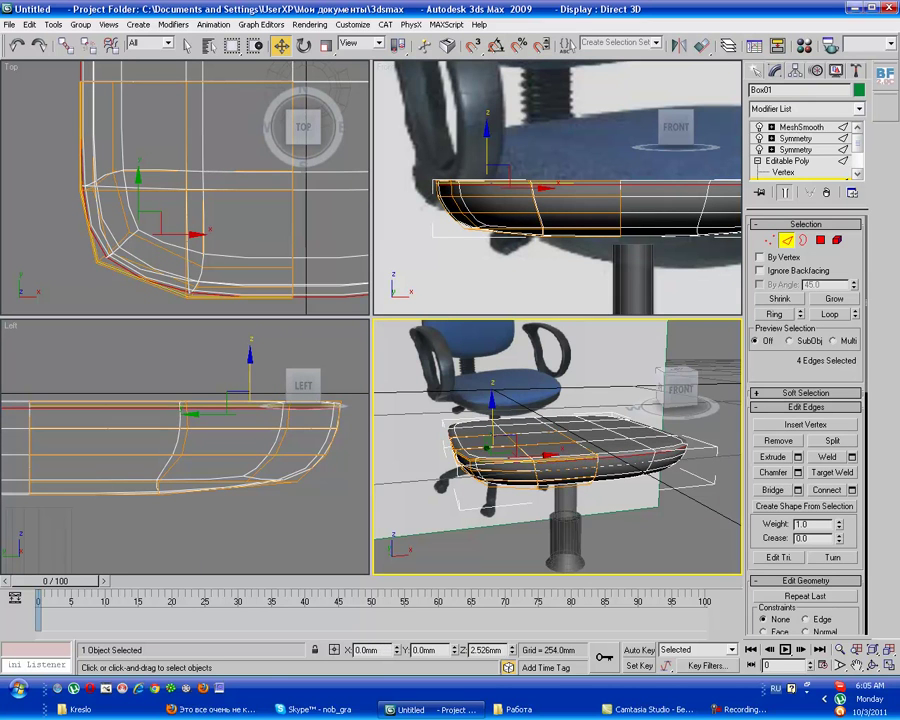
pyautogui.click(400, 385)
pyautogui.keyDown('alt'); pyautogui.moveTo(405, 395); pyautogui.dragTo(555, 405, button='middle'); pyautogui.keyUp('alt')
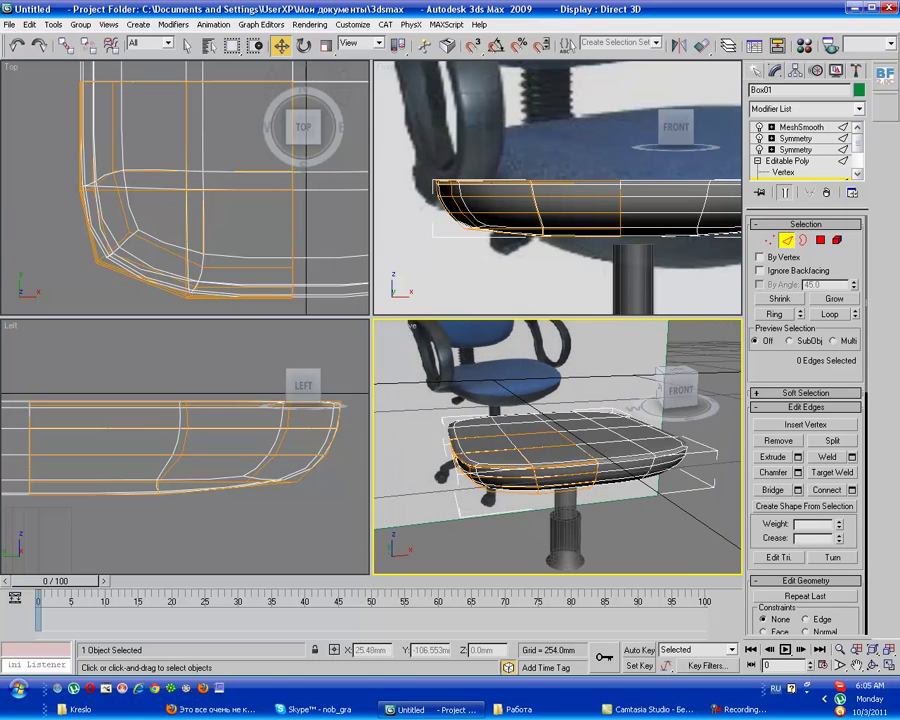
# - Move the lower vertices of the seat's centre column and the neighbouring column downward to deepen the underside, and clear the selection
pyautogui.scroll(2, 557, 187)
pyautogui.press('1')
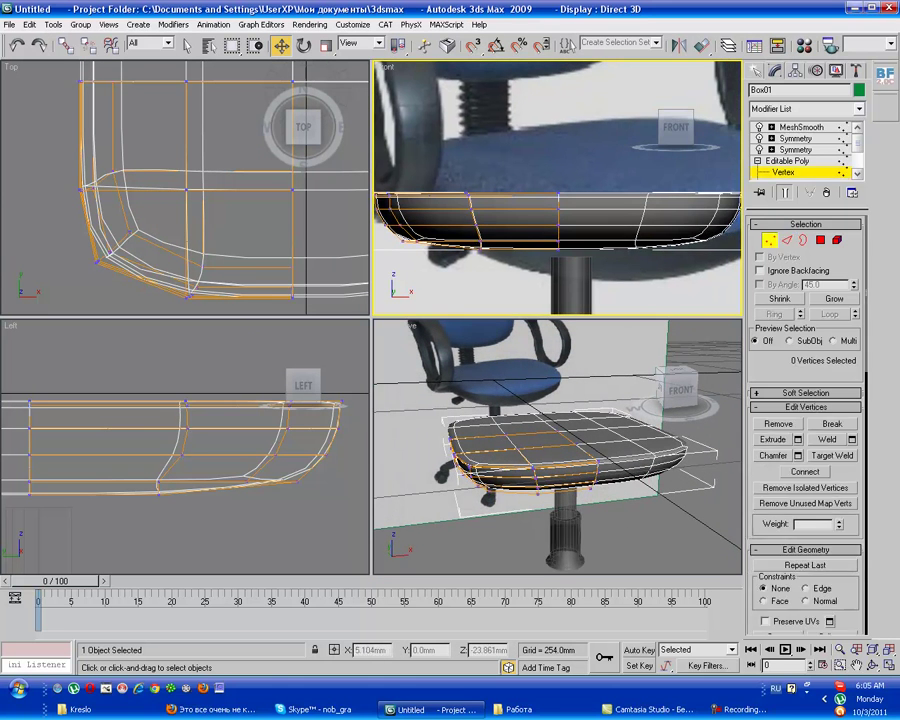
pyautogui.moveTo(545, 222); pyautogui.dragTo(570, 268)
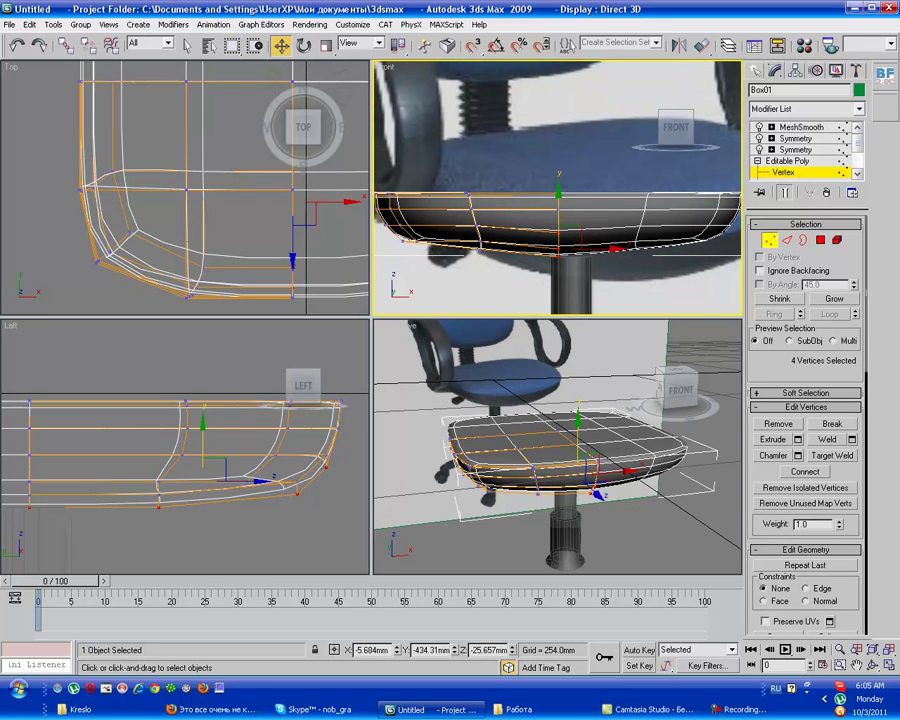
pyautogui.moveTo(478, 215); pyautogui.dragTo(478, 240)
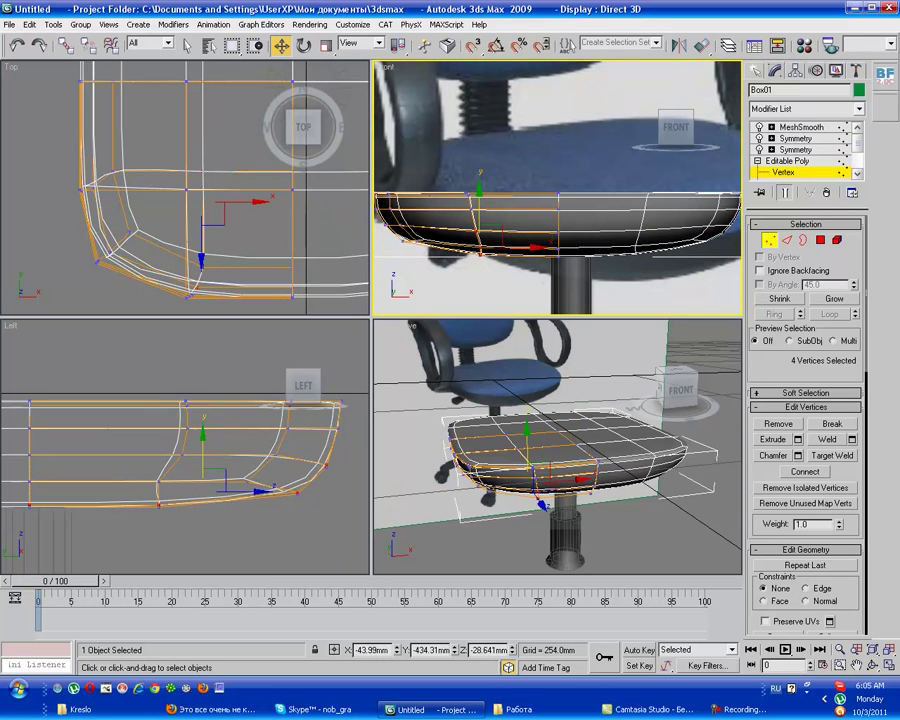
pyautogui.click(640, 540)
# - Extrude the seat quarter's four top polygons upward as a group by about 13.5 mm
pyautogui.click(784, 192)
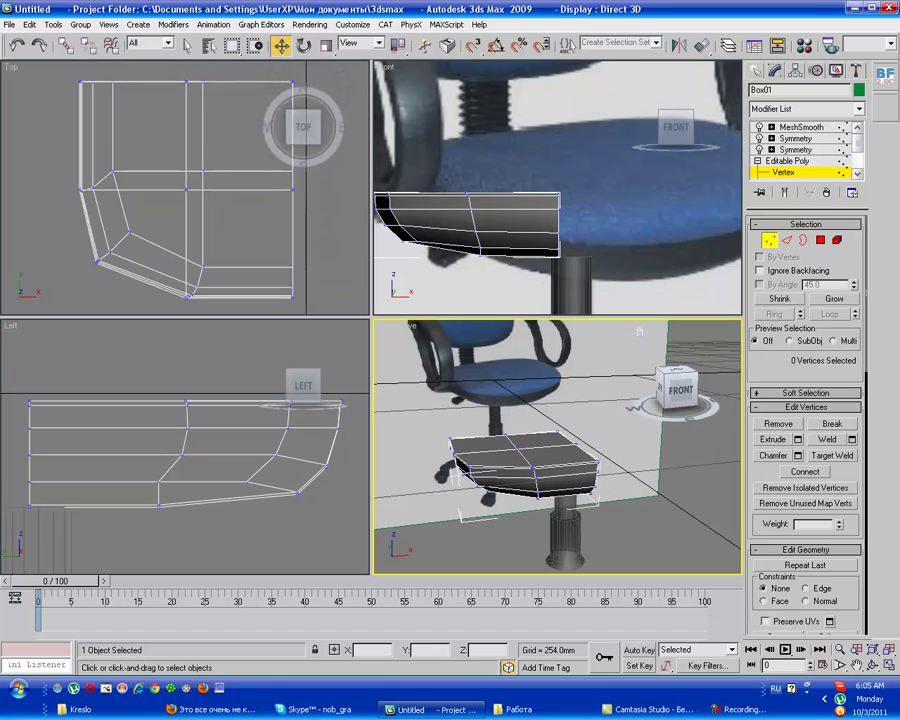
pyautogui.scroll(-4, 795, 150)
pyautogui.click(786, 160)
pyautogui.click(555, 455)
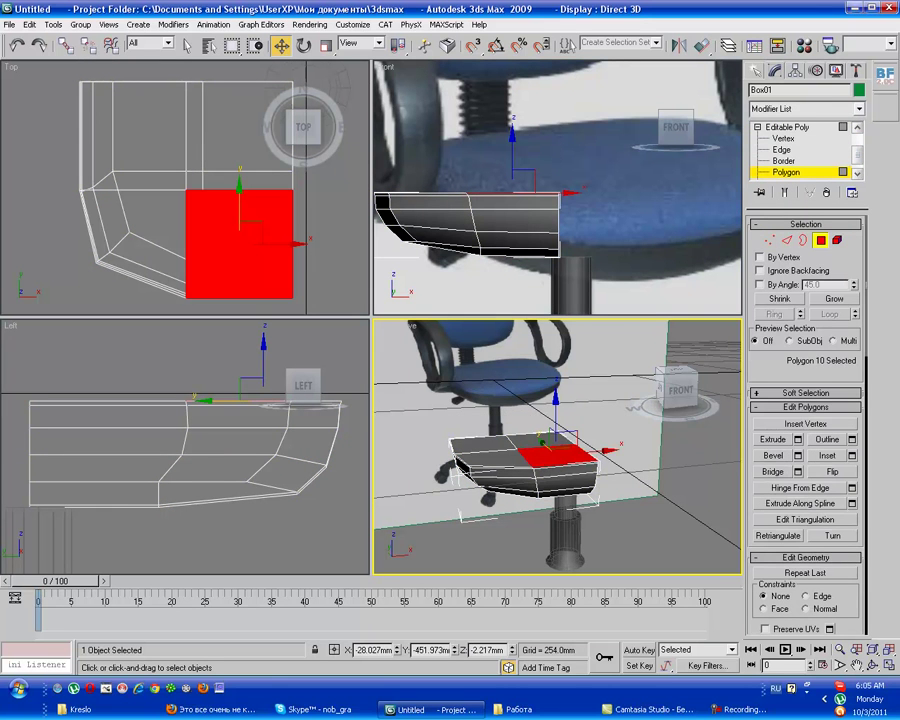
pyautogui.keyDown('alt'); pyautogui.moveTo(555, 455); pyautogui.dragTo(560, 470, button='middle'); pyautogui.keyUp('alt')
pyautogui.keyDown('ctrl'); pyautogui.click(500, 470); pyautogui.keyUp('ctrl')
pyautogui.keyDown('ctrl'); pyautogui.click(520, 448); pyautogui.keyUp('ctrl')
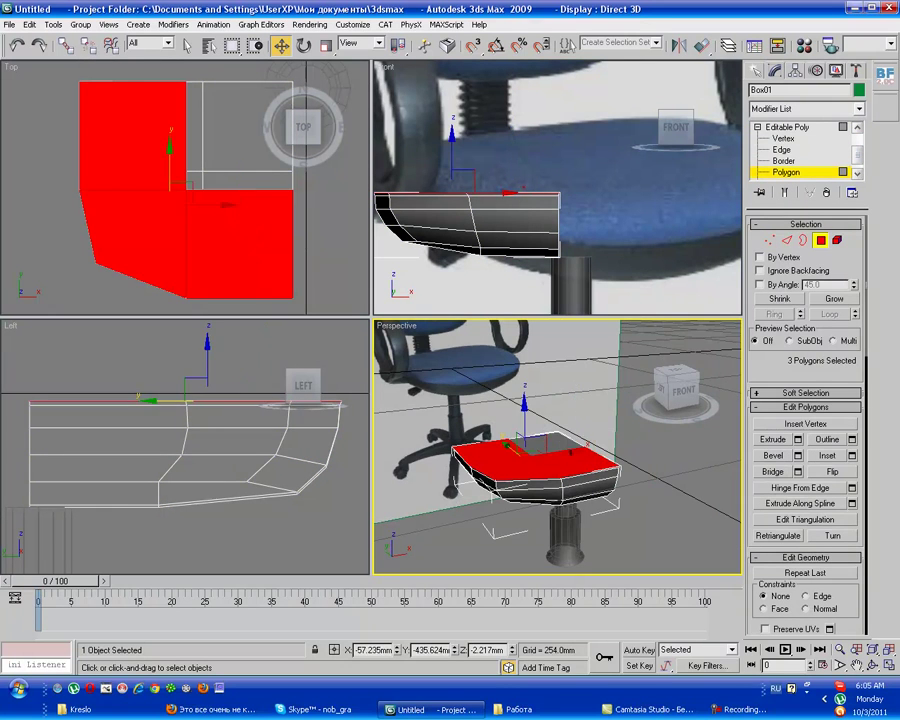
pyautogui.keyDown('ctrl'); pyautogui.click(575, 445); pyautogui.keyUp('ctrl')
pyautogui.click(852, 439)
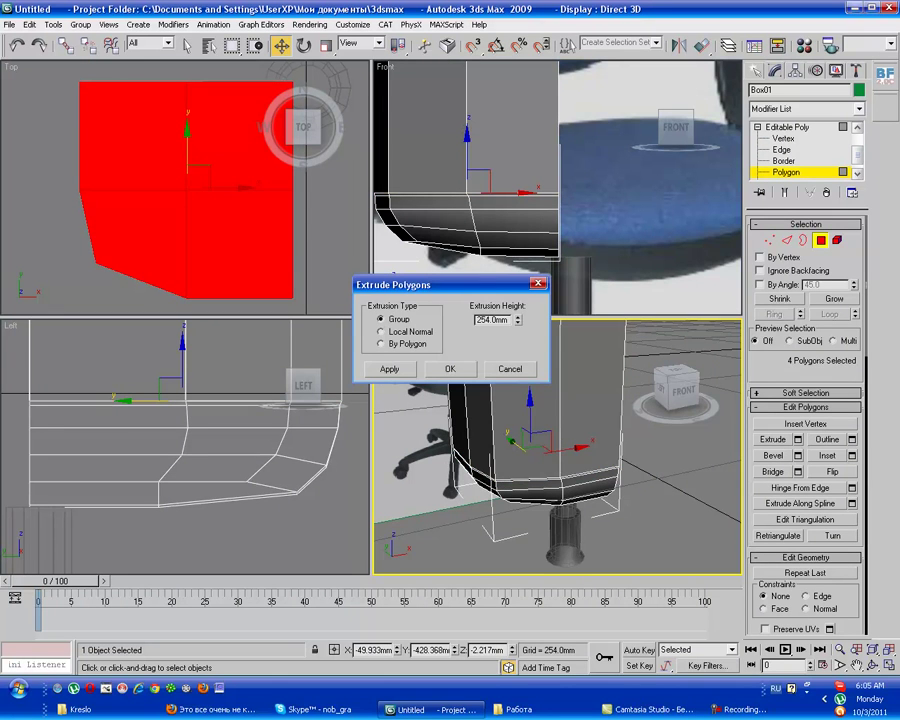
pyautogui.moveTo(517, 319); pyautogui.dragTo(517, 376)
pyautogui.press('Return')
# - Move the outer vertices of the extruded top inward at the side and at the front to taper the rim
pyautogui.moveTo(557, 190); pyautogui.dragTo(618, 215, button='middle')
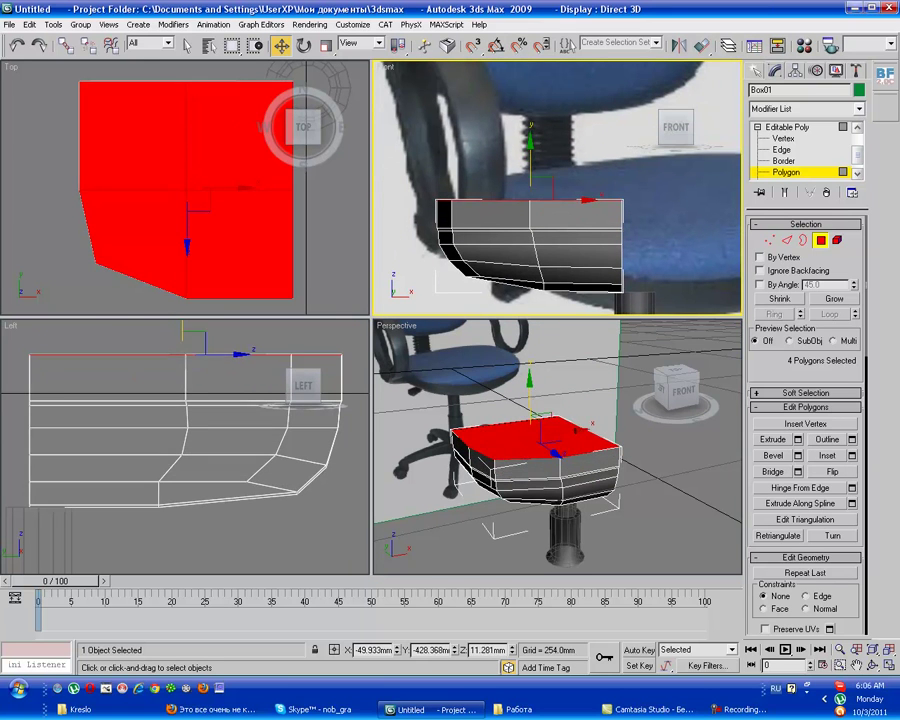
pyautogui.press('1')
pyautogui.moveTo(425, 185); pyautogui.dragTo(455, 215)
pyautogui.hotkey('ctrl', 'd')
pyautogui.moveTo(362, 382); pyautogui.dragTo(297, 457, button='middle')
pyautogui.moveTo(296, 440); pyautogui.dragTo(228, 430)
pyautogui.hotkey('ctrl', 'd')
# - Delete the four inner wall polygons of the extruded part that lie on the two symmetry planes
pyautogui.keyDown('alt'); pyautogui.moveTo(560, 450); pyautogui.dragTo(480, 430, button='middle'); pyautogui.keyUp('alt')
pyautogui.press('4')
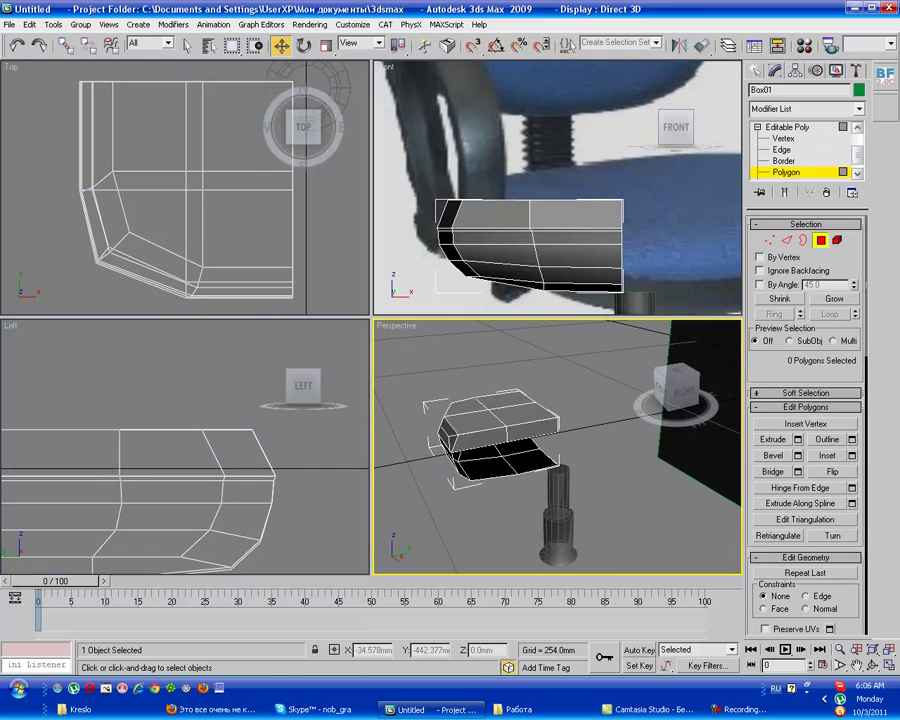
pyautogui.click(460, 423)
pyautogui.click(482, 436)
pyautogui.click(532, 430)
pyautogui.keyDown('ctrl'); pyautogui.click(475, 432); pyautogui.keyUp('ctrl')
pyautogui.keyDown('alt'); pyautogui.moveTo(560, 470); pyautogui.dragTo(635, 460, button='middle'); pyautogui.keyUp('alt')
pyautogui.keyDown('ctrl'); pyautogui.click(615, 406); pyautogui.keyUp('ctrl')
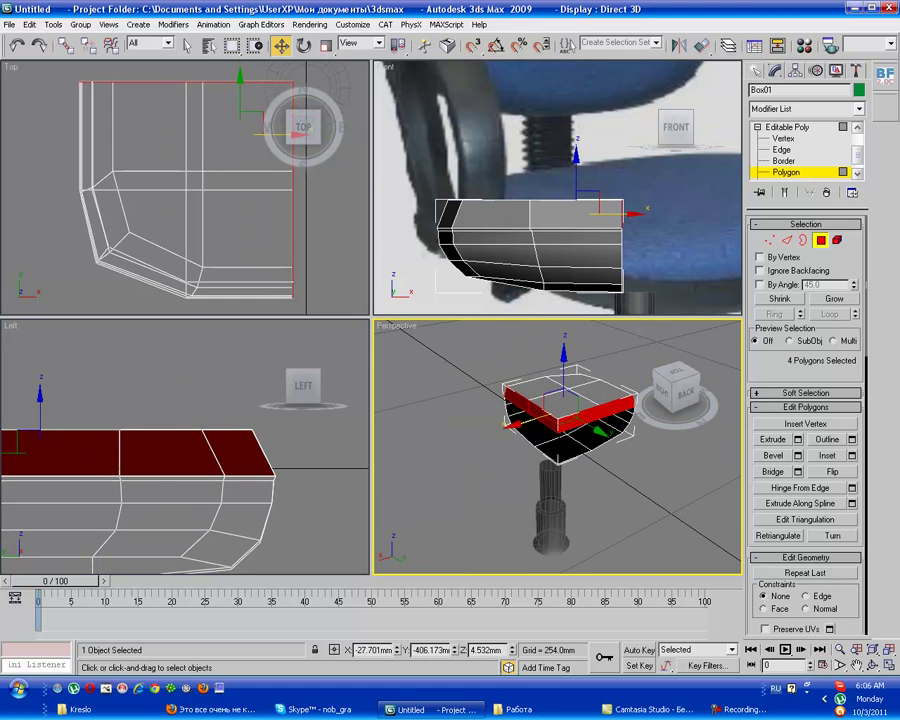
pyautogui.hotkey('ctrl', 'd')
pyautogui.hotkey('ctrl', 'BackSpace')
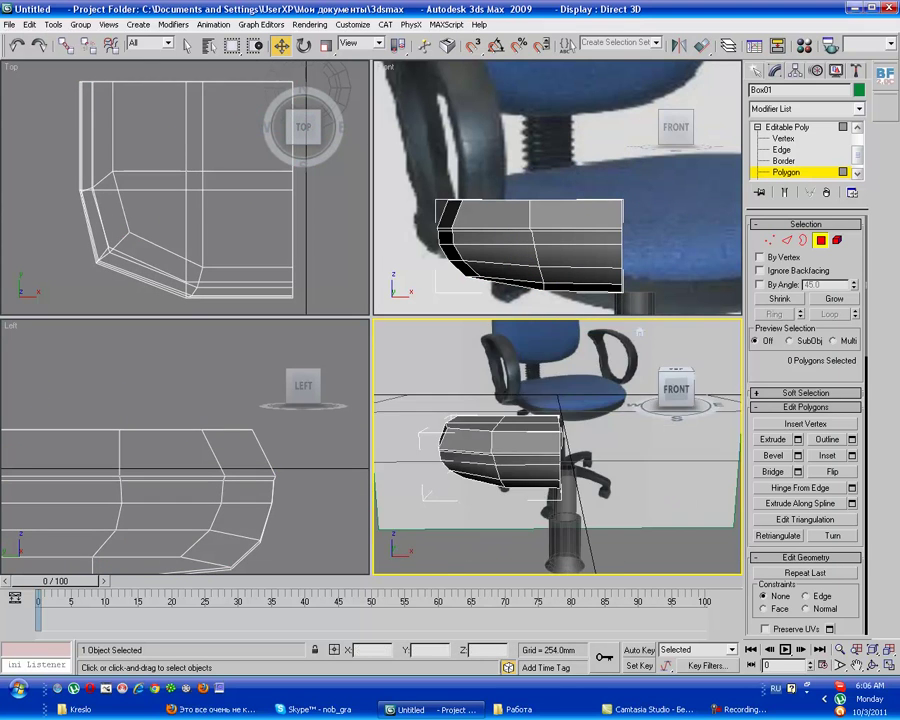
# - Move the four vertices in the middle of the seat's top upward to dome the cushion, and clear the selection
pyautogui.keyDown('alt'); pyautogui.moveTo(639, 331); pyautogui.dragTo(580, 350, button='middle'); pyautogui.keyUp('alt')
pyautogui.press('1')
pyautogui.hotkey('ctrl', 'BackSpace')
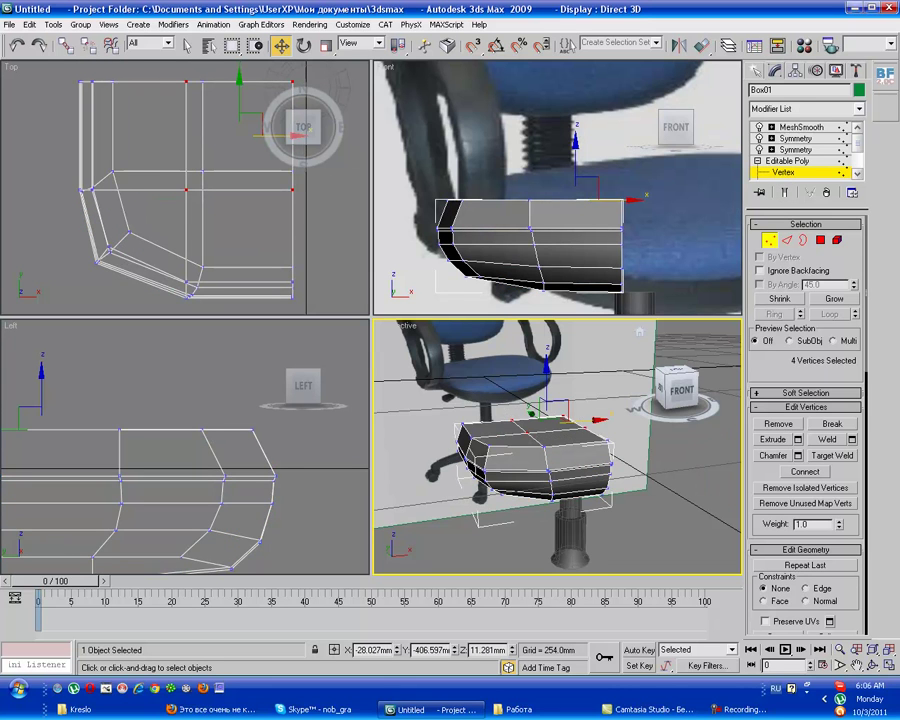
pyautogui.hotkey('ctrl', 'BackSpace')
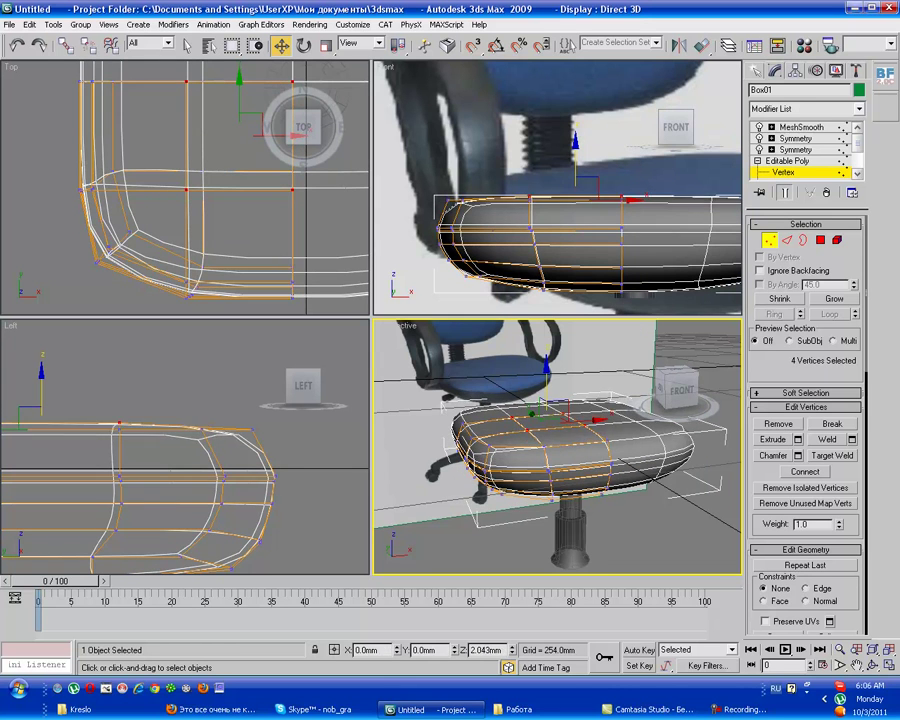
pyautogui.hotkey('ctrl', 'd')
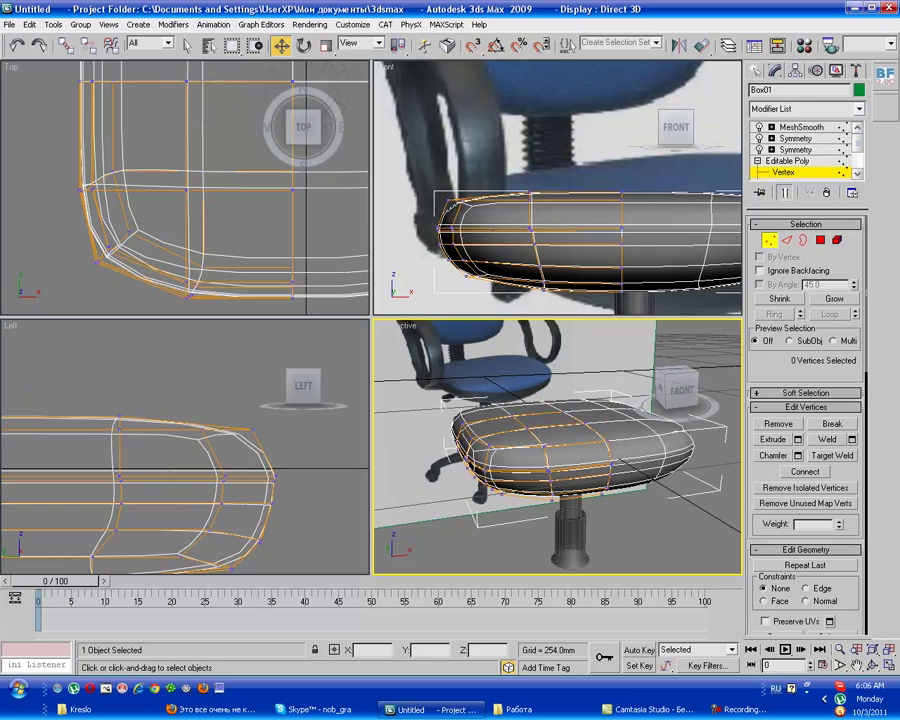
# - Connect the ring of five upright edges around the seat quarter's tapered upper wall with 1 segment
pyautogui.hotkey('ctrl', 'BackSpace')
pyautogui.press('2')
pyautogui.click(529, 212)
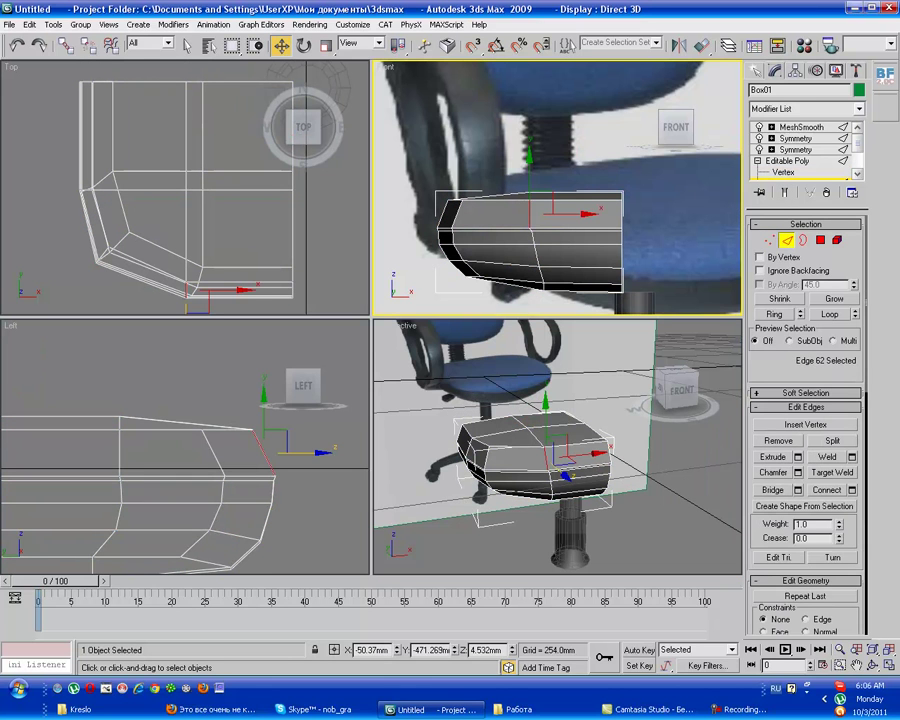
pyautogui.click(775, 314)
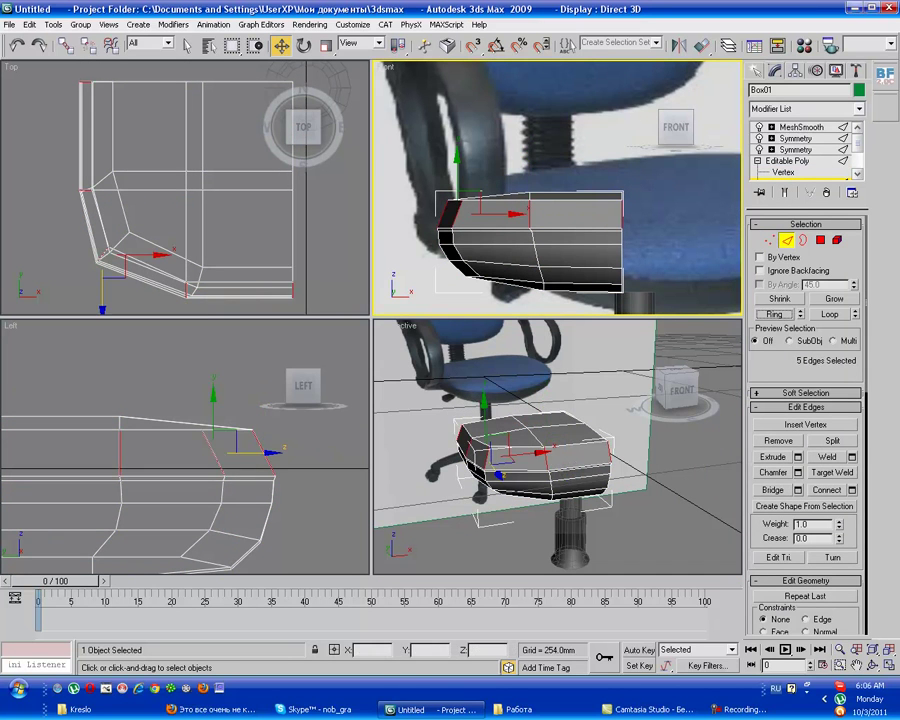
pyautogui.click(851, 489)
pyautogui.press('Return')
pyautogui.hotkey('ctrl', 'BackSpace')
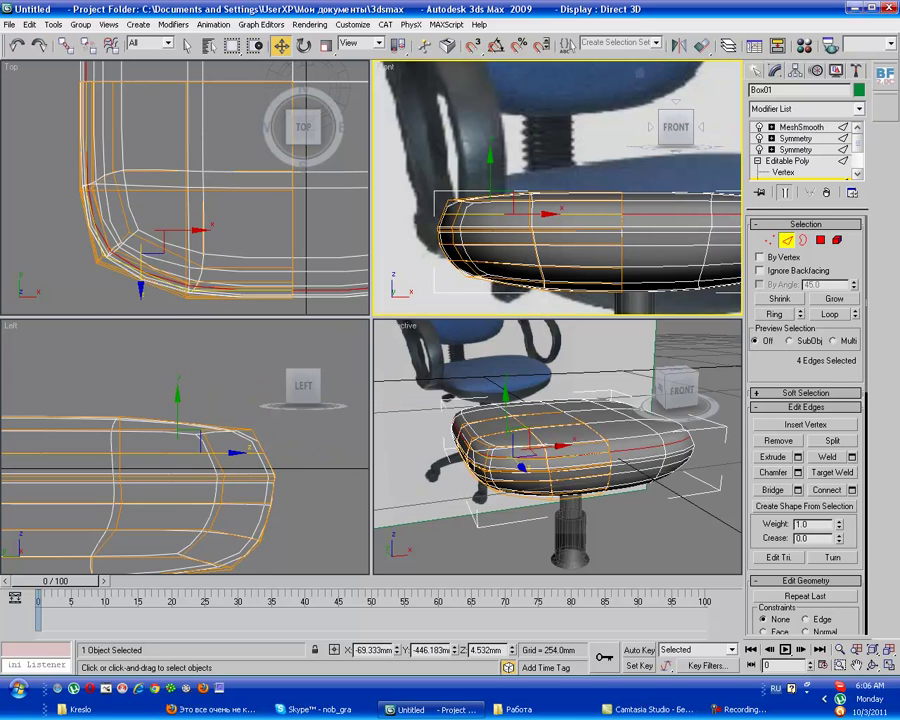
# - Convert the smoothed, mirrored seat to an Editable Poly, collapsing its MeshSmooth and Symmetry modifiers
pyautogui.keyDown('alt'); pyautogui.moveTo(560, 450); pyautogui.dragTo(590, 420, button='middle'); pyautogui.keyUp('alt')
pyautogui.rightClick(560, 405)
pyautogui.moveTo(620, 536)
pyautogui.click(754, 547)
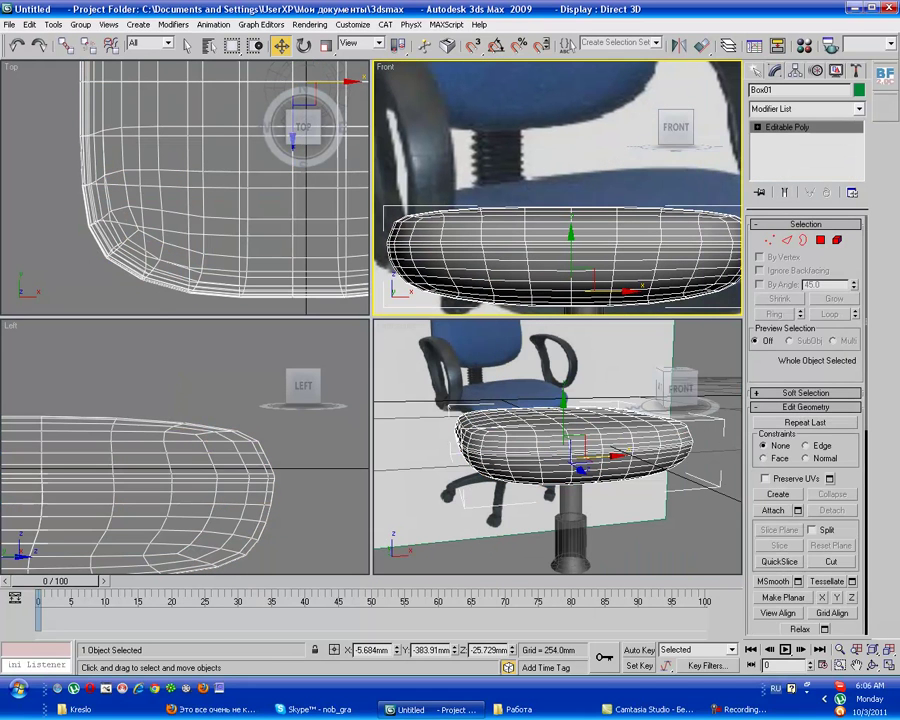
pyautogui.rightClick(590, 426)
pyautogui.rightClick(590, 426)
pyautogui.moveTo(620, 557)
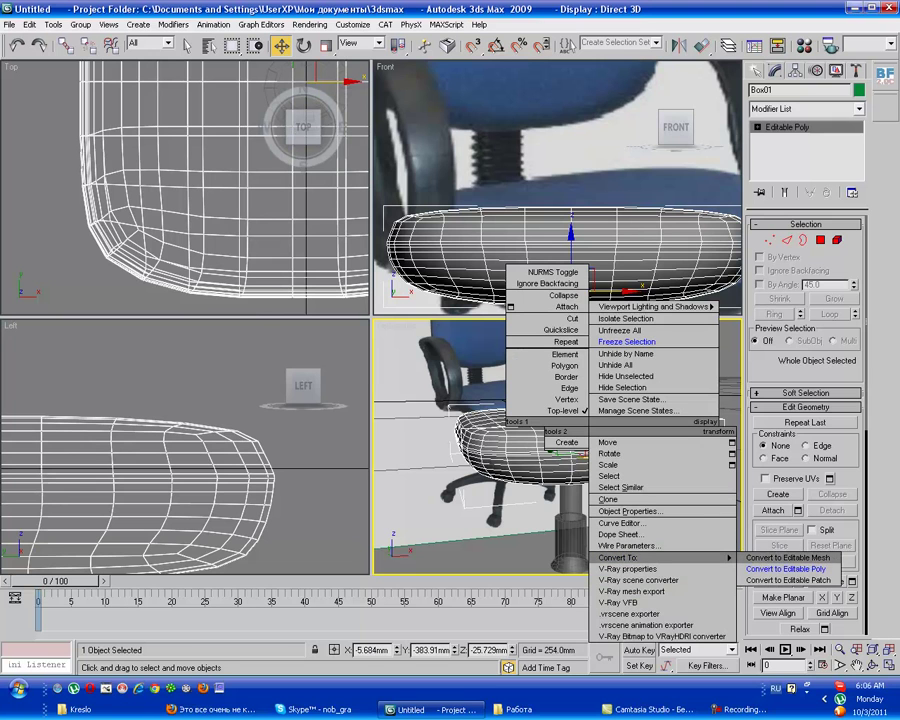
pyautogui.click(786, 568)
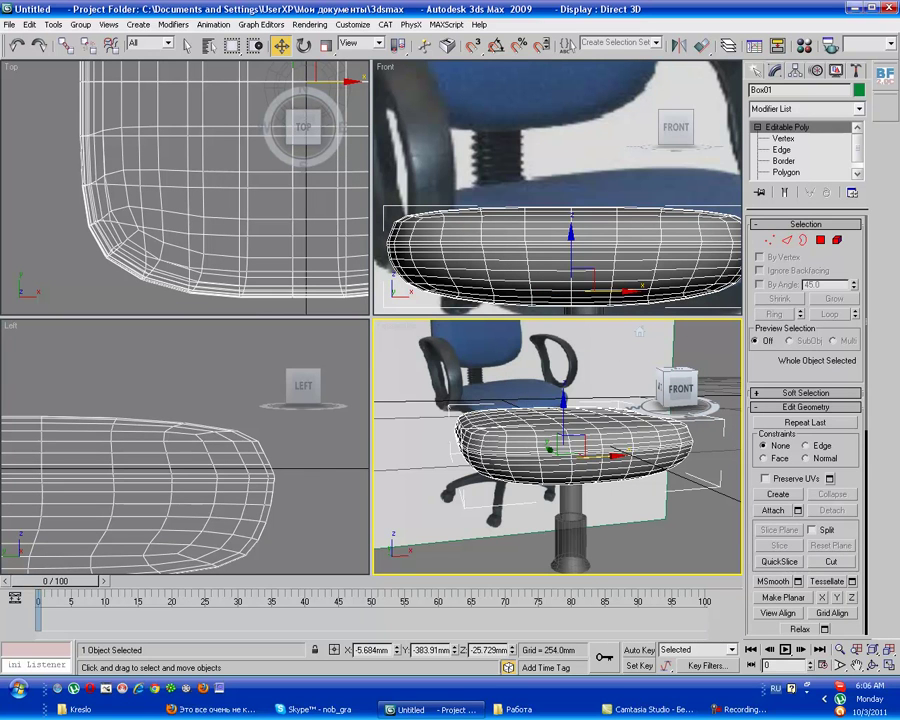
# - Detach the polygons of the seat's lower half, including the narrow row at mid-height, as a separate object
pyautogui.press('4')
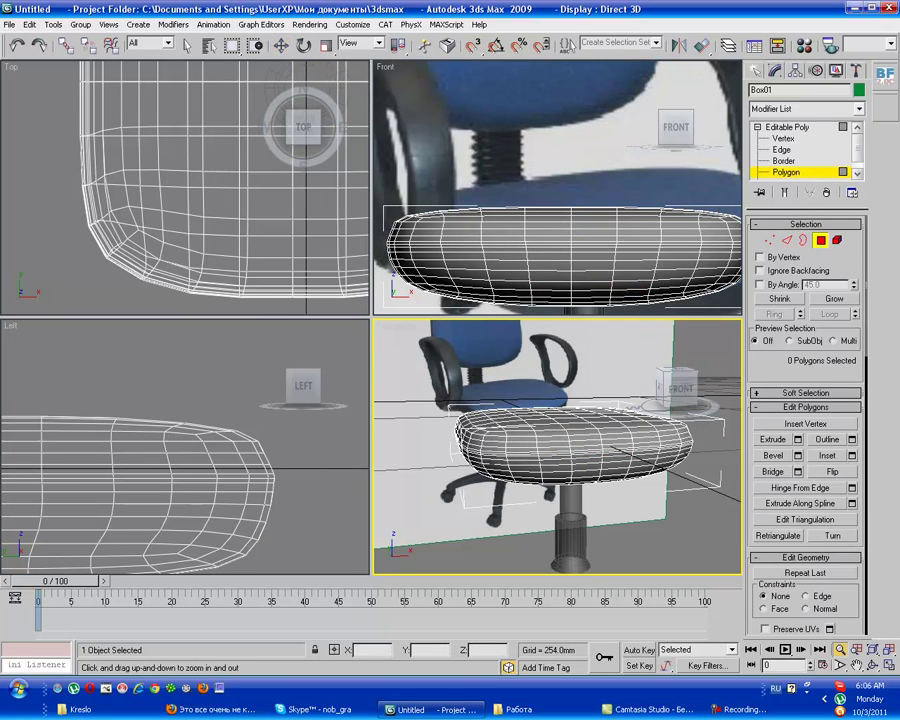
pyautogui.scroll(-1, 720, 250)
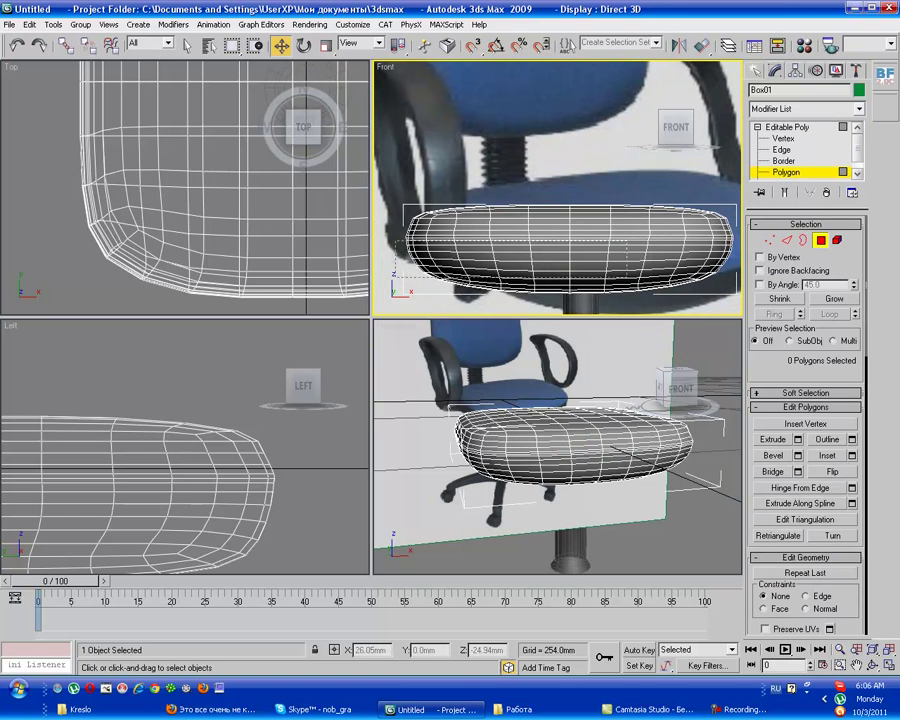
pyautogui.hotkey('ctrl', 'a')
pyautogui.scroll(3, 558, 445)
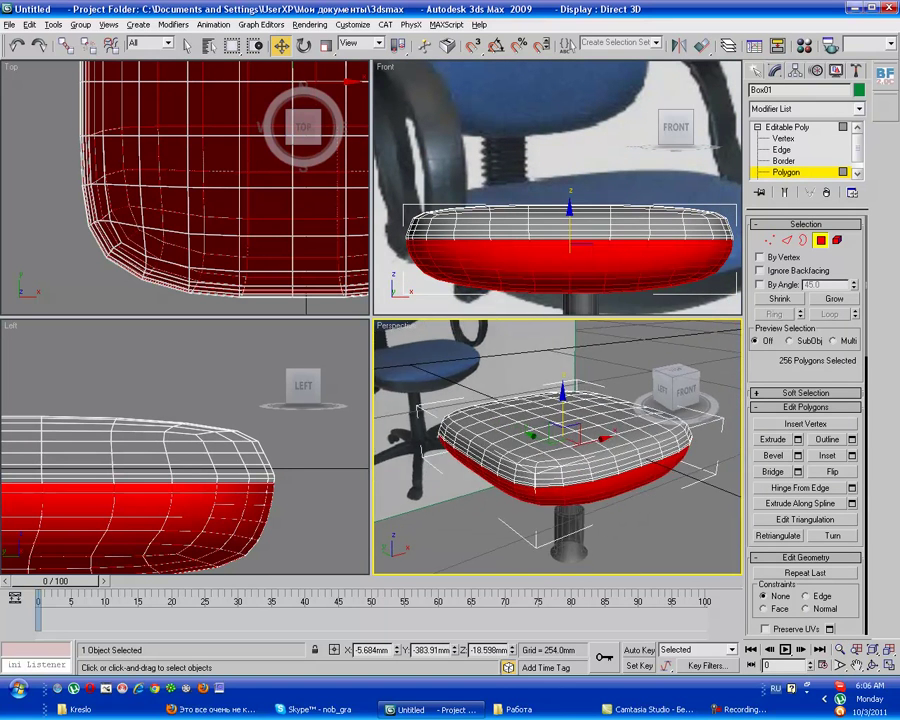
pyautogui.keyDown('alt'); pyautogui.moveTo(560, 440); pyautogui.dragTo(572, 494, button='middle'); pyautogui.keyUp('alt')
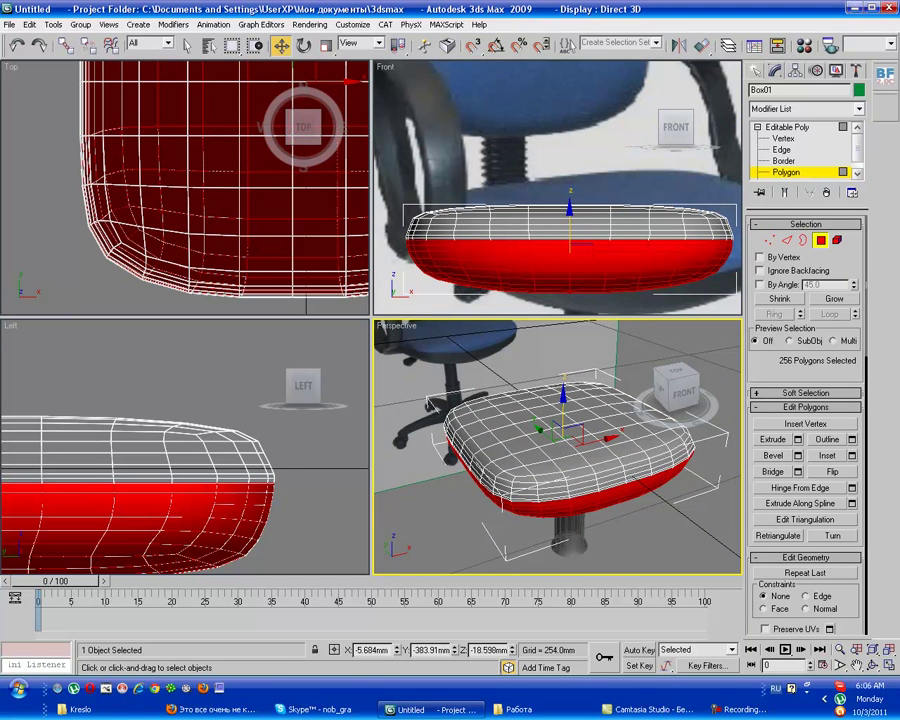
pyautogui.keyDown('ctrl'); pyautogui.moveTo(392, 222); pyautogui.dragTo(735, 234); pyautogui.keyUp('ctrl')
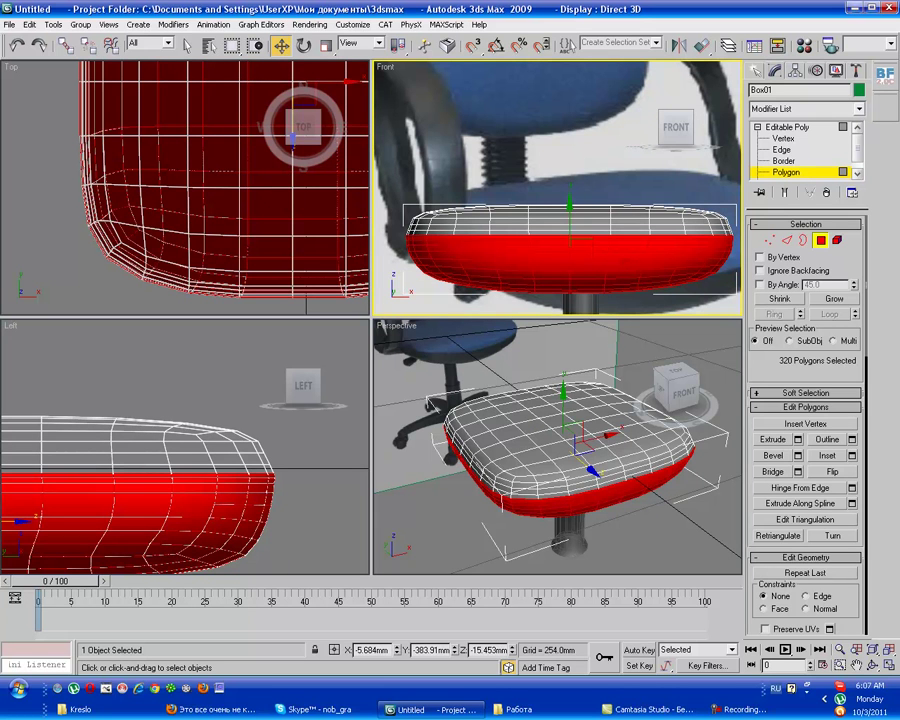
pyautogui.scroll(-4, 805, 430)
pyautogui.scroll(-2, 805, 430)
pyautogui.click(832, 491)
pyautogui.click(484, 333)
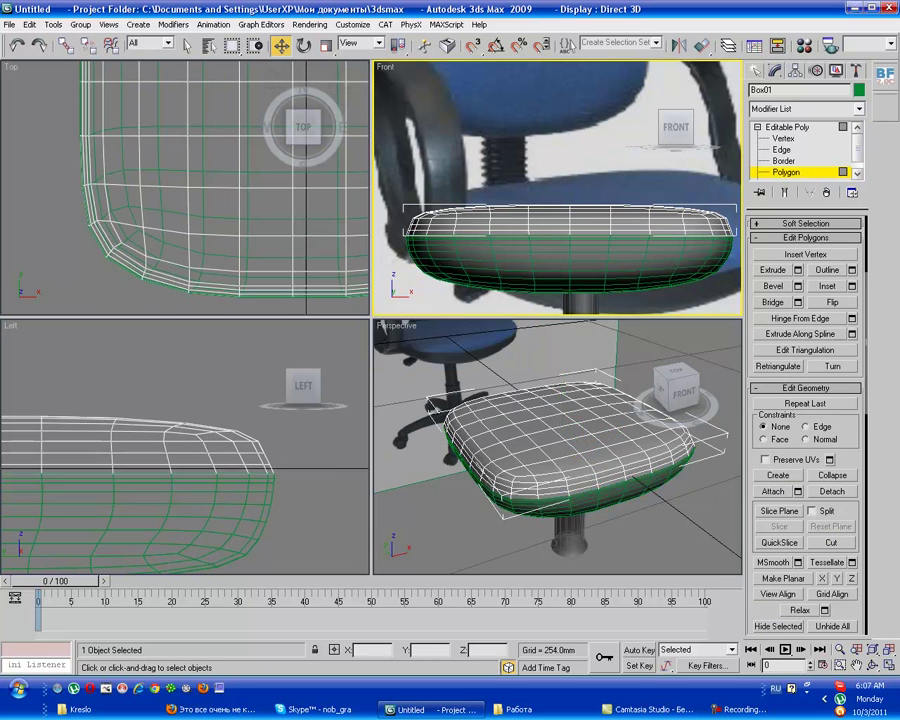
# - Leave polygon editing, examine the separated seat top and bottom from several angles, and clear the selection
pyautogui.click(683, 393)
pyautogui.click(757, 70)
pyautogui.click(590, 500)
pyautogui.keyDown('alt'); pyautogui.moveTo(590, 500); pyautogui.dragTo(530, 500, button='middle'); pyautogui.keyUp('alt')
pyautogui.click(590, 498)
pyautogui.click(592, 500)
pyautogui.keyDown('alt'); pyautogui.moveTo(560, 450); pyautogui.dragTo(540, 350, button='middle'); pyautogui.keyUp('alt')
pyautogui.click(560, 430)
pyautogui.hotkey('ctrl', 'd')
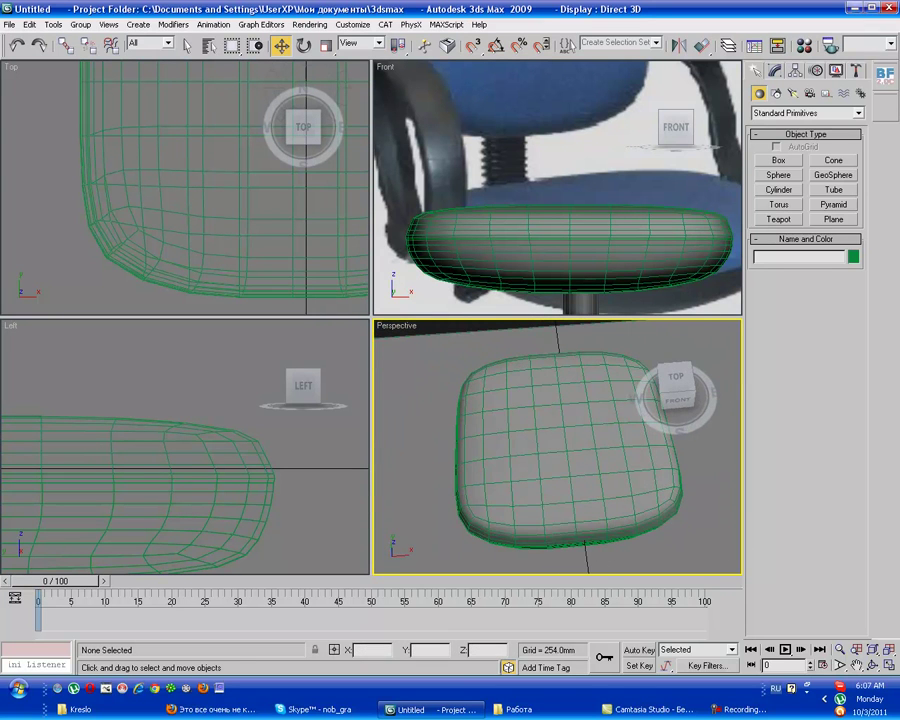
# - Create a box about 174 mm long, 131 mm wide and 22 mm high over the reference chair's backrest in the front view
pyautogui.keyDown('ctrl'); pyautogui.keyDown('alt'); pyautogui.moveTo(590, 457); pyautogui.dragTo(590, 560, button='middle'); pyautogui.keyUp('alt'); pyautogui.keyUp('ctrl')
pyautogui.scroll(3, 557, 450)
pyautogui.scroll(-5, 600, 200)
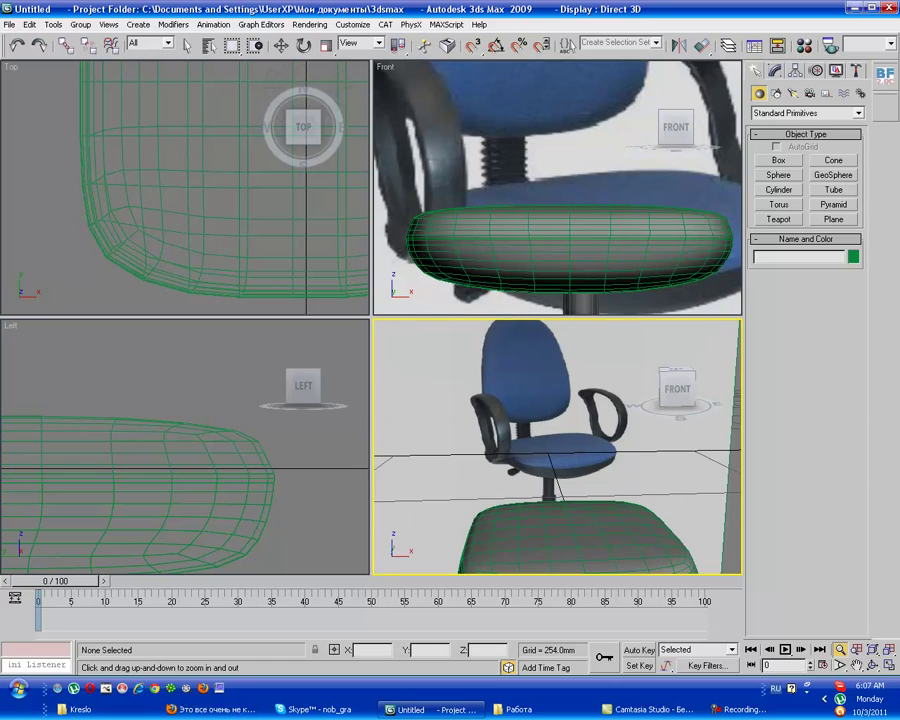
pyautogui.press('w')
pyautogui.click(778, 160)
pyautogui.moveTo(500, 123); pyautogui.dragTo(587, 238)
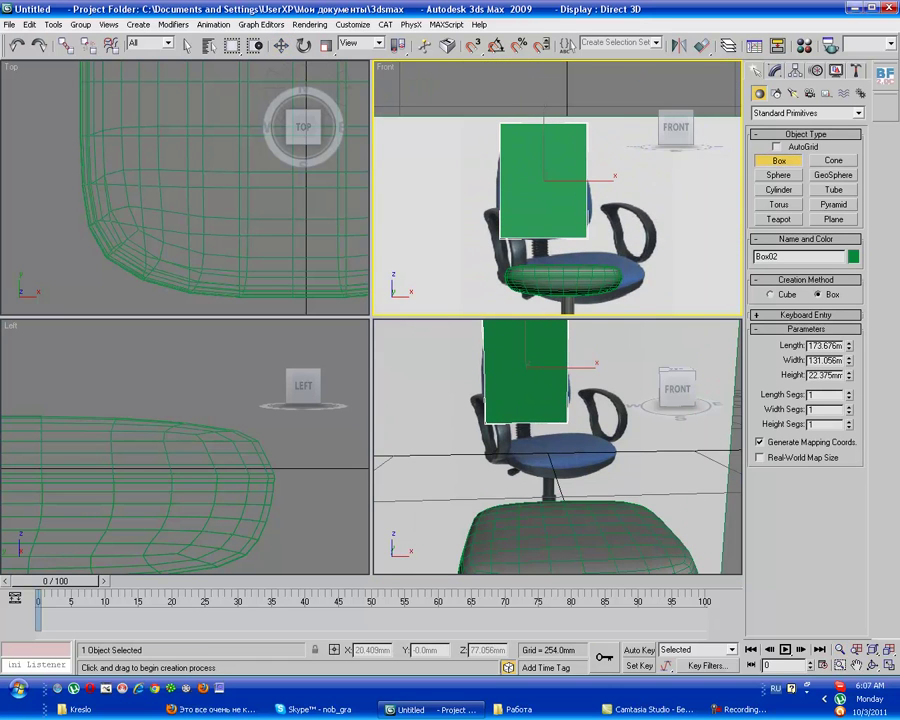
pyautogui.hotkey('alt', 'z')
pyautogui.moveTo(185, 150); pyautogui.dragTo(185, 240)
pyautogui.press('Escape')
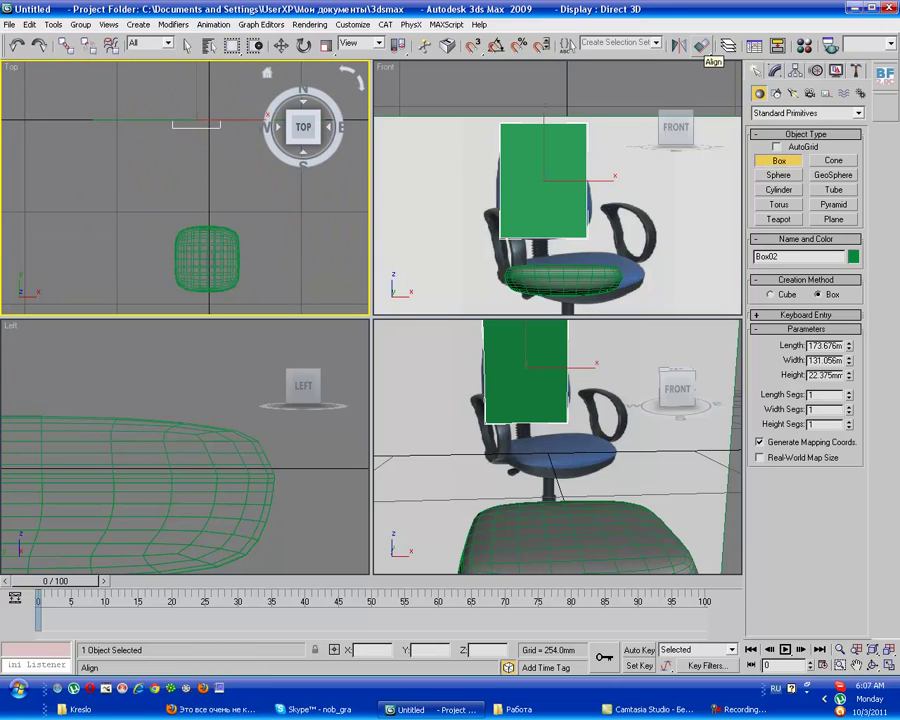
# - Align the backrest box to the seat by their pivot points and raise it above the seat
pyautogui.scroll(-4, 557, 446)
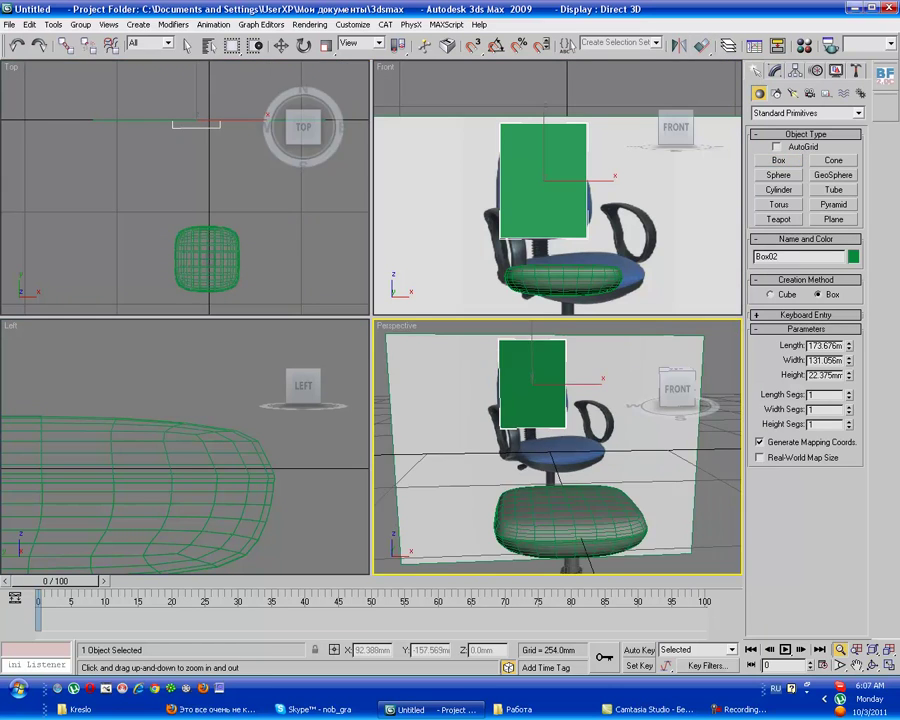
pyautogui.hotkey('alt', 'a')
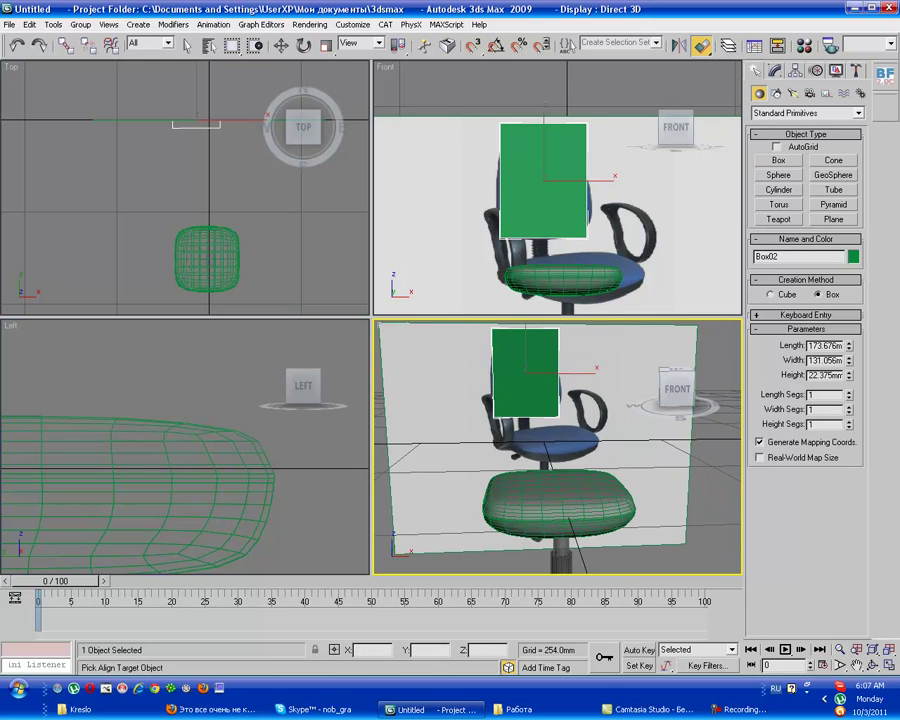
pyautogui.click(258, 452)
pyautogui.press('Return')
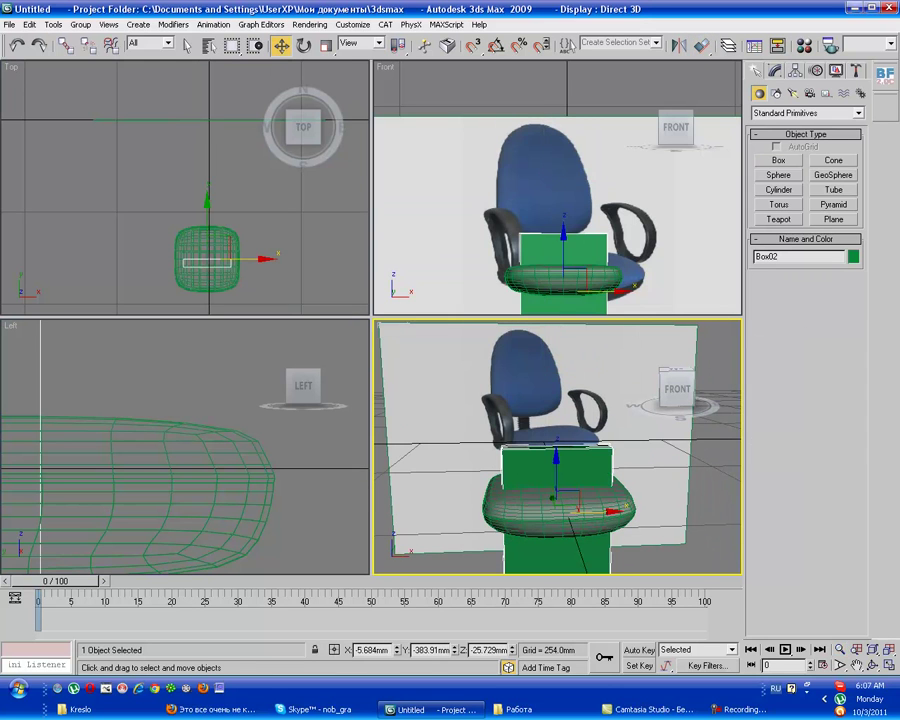
pyautogui.moveTo(563, 245); pyautogui.dragTo(563, 122)
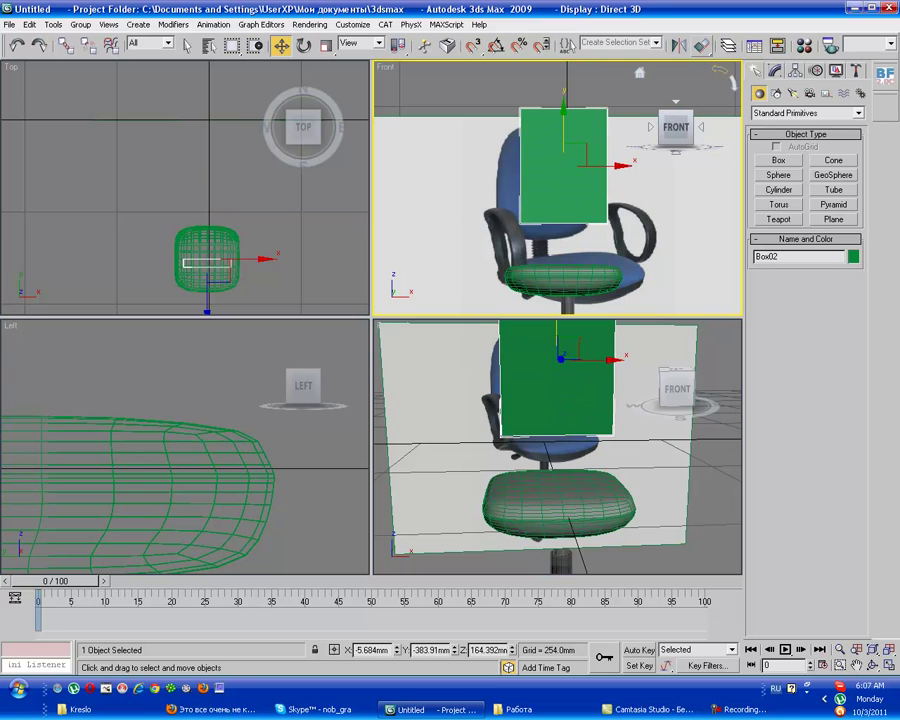
# - Align the backrest box to the seat, center to center, in the X, Y and Z positions
pyautogui.hotkey('alt', 'a')
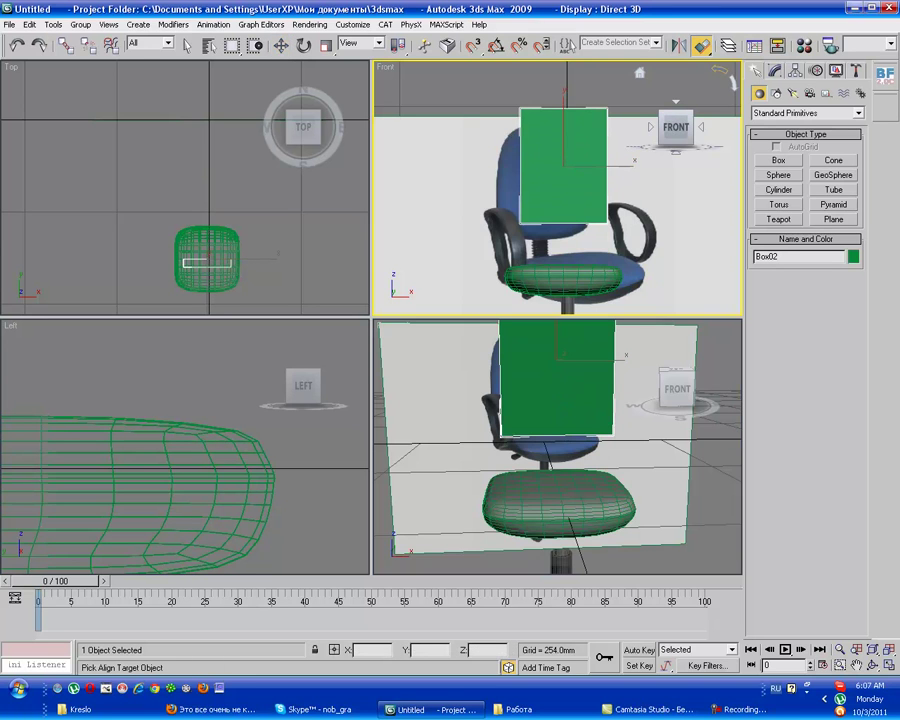
pyautogui.press('Escape')
pyautogui.hotkey('alt', 'a')
pyautogui.click(558, 505)
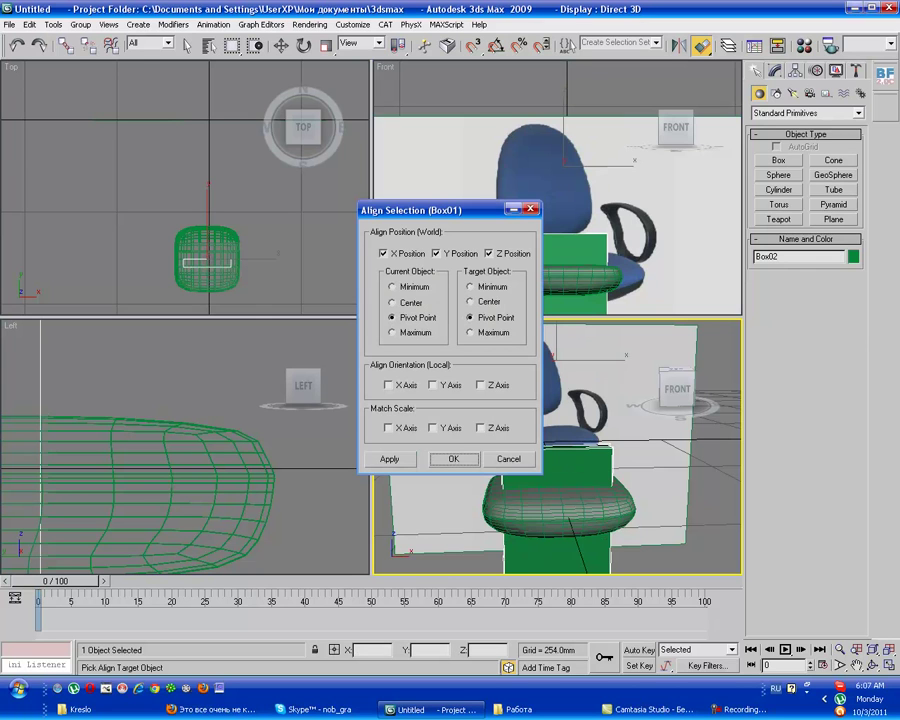
pyautogui.click(469, 301)
pyautogui.click(392, 302)
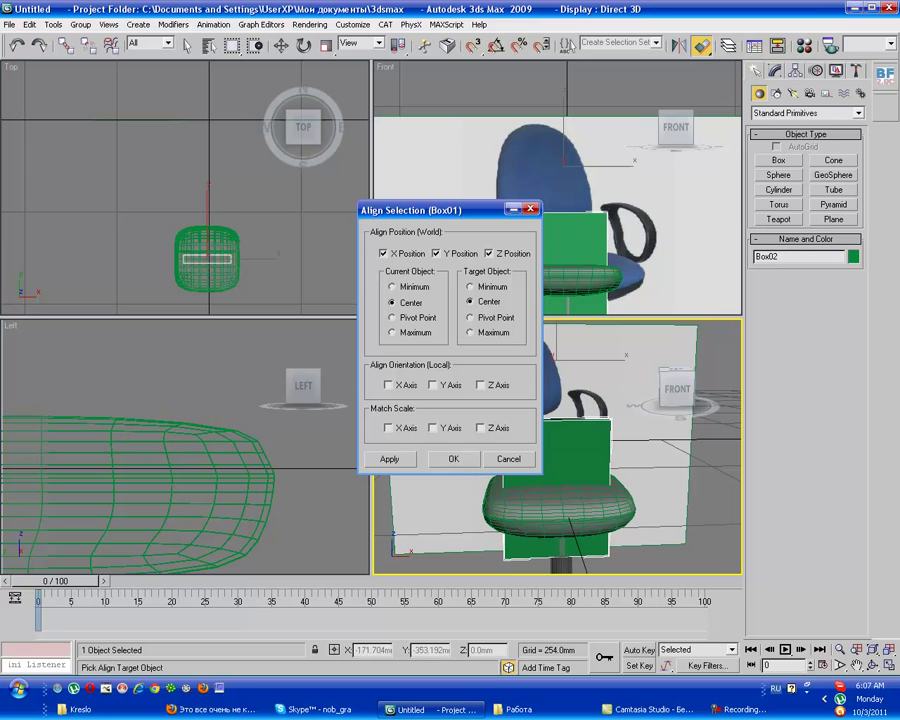
pyautogui.press('Return')
# - Assign the 02 - Default material to the box and move it up and back to the seat's rear edge, at about Y -285 mm and Z 125 mm
pyautogui.press('m')
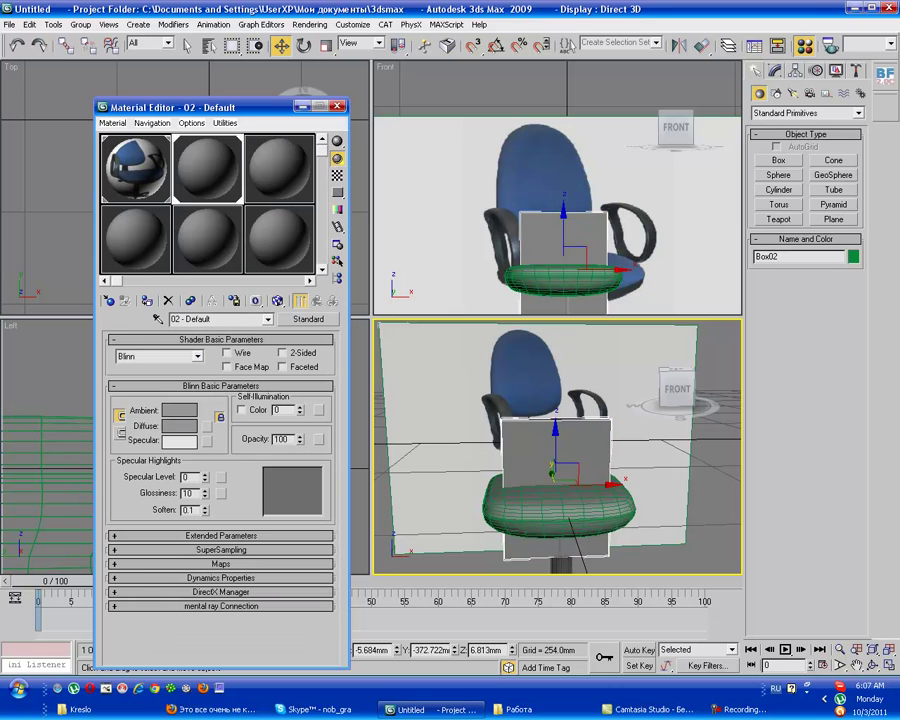
pyautogui.press('m')
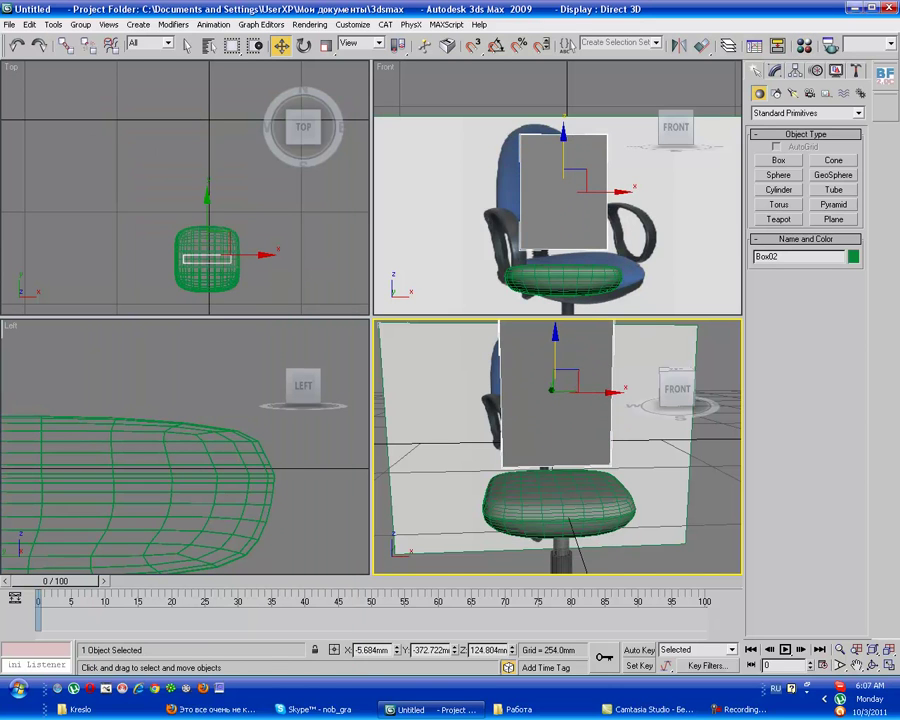
pyautogui.click(664, 390)
pyautogui.click(551, 385)
pyautogui.click(594, 400)
pyautogui.moveTo(594, 400); pyautogui.dragTo(530, 392)
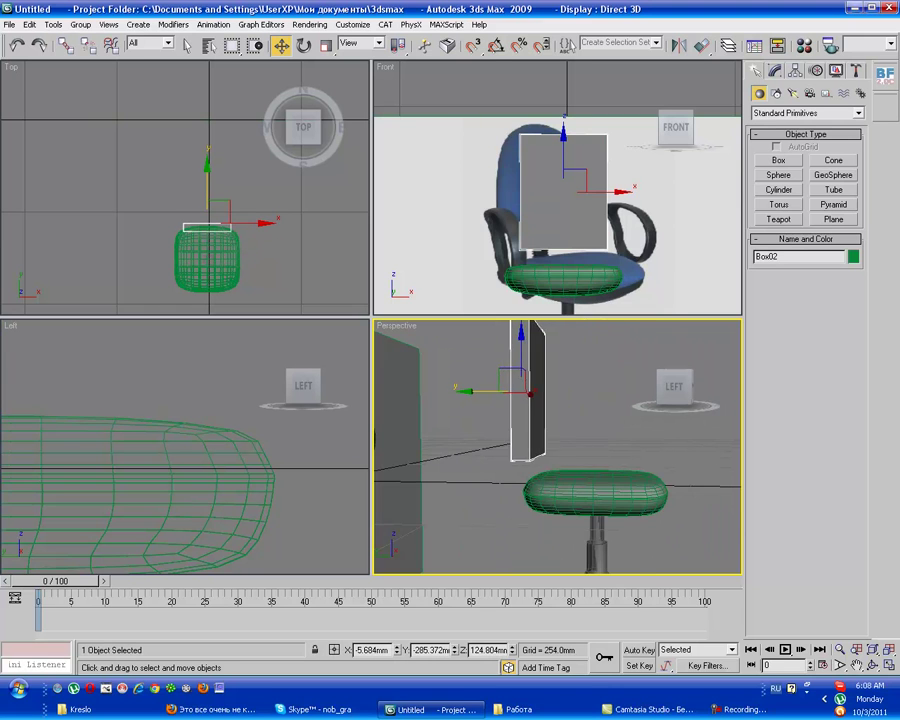
# - Convert the backrest box to an Editable Poly
pyautogui.rightClick(505, 398)
pyautogui.moveTo(542, 531)
pyautogui.click(693, 545)
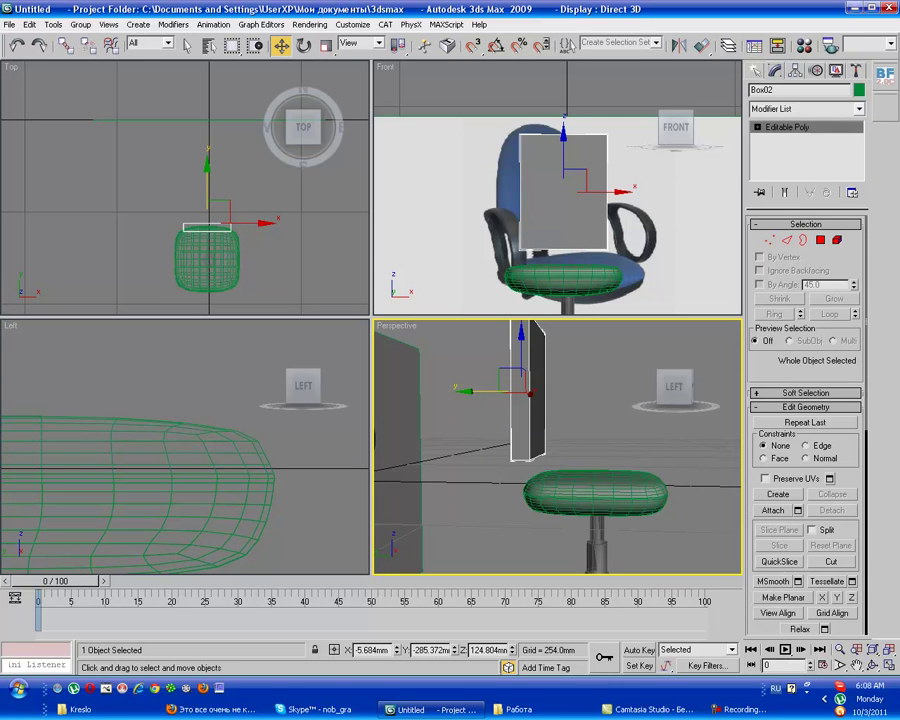
# - Connect the backrest box's four horizontal top and bottom edges with 1 segment, splitting it vertically down the middle
pyautogui.click(757, 127)
pyautogui.click(781, 149)
pyautogui.moveTo(500, 118); pyautogui.dragTo(630, 150)
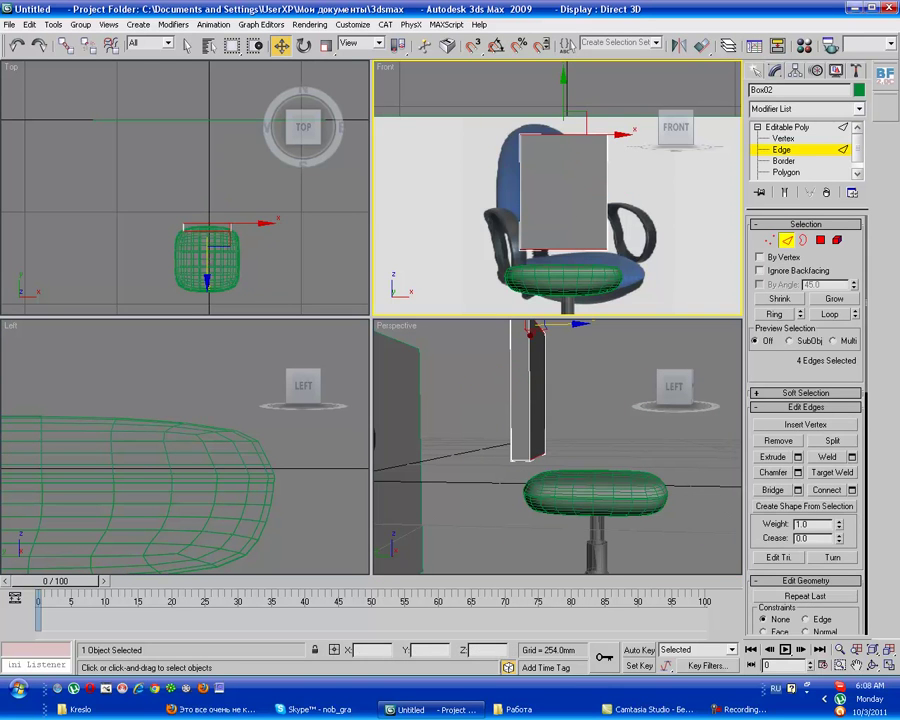
pyautogui.click(852, 490)
pyautogui.click(442, 380)
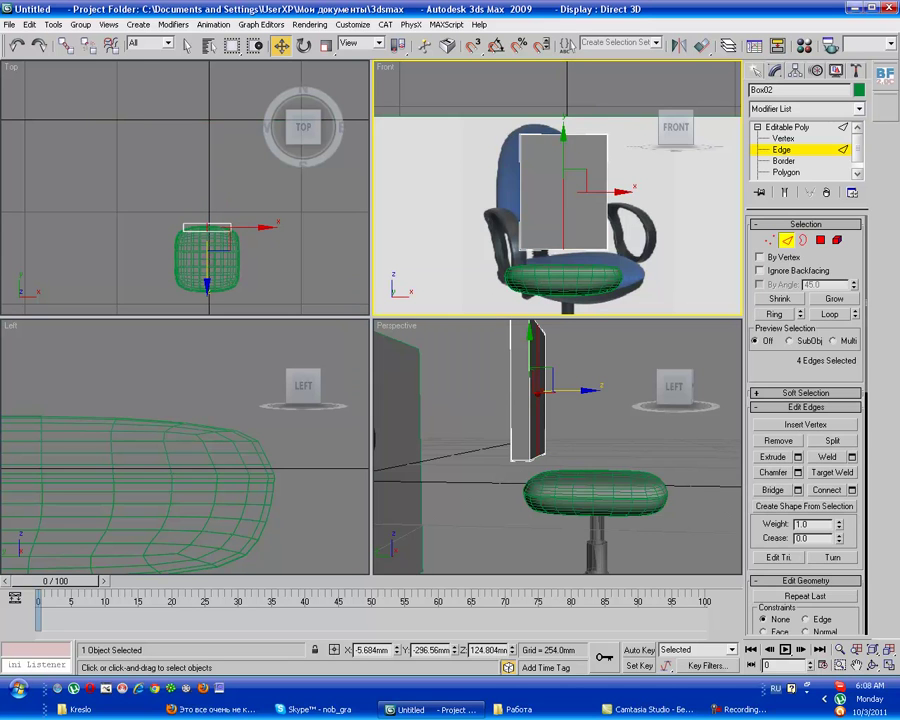
# - Delete the five polygons of the backrest box's right half and leave polygon editing
pyautogui.press('4')
pyautogui.click(585, 200)
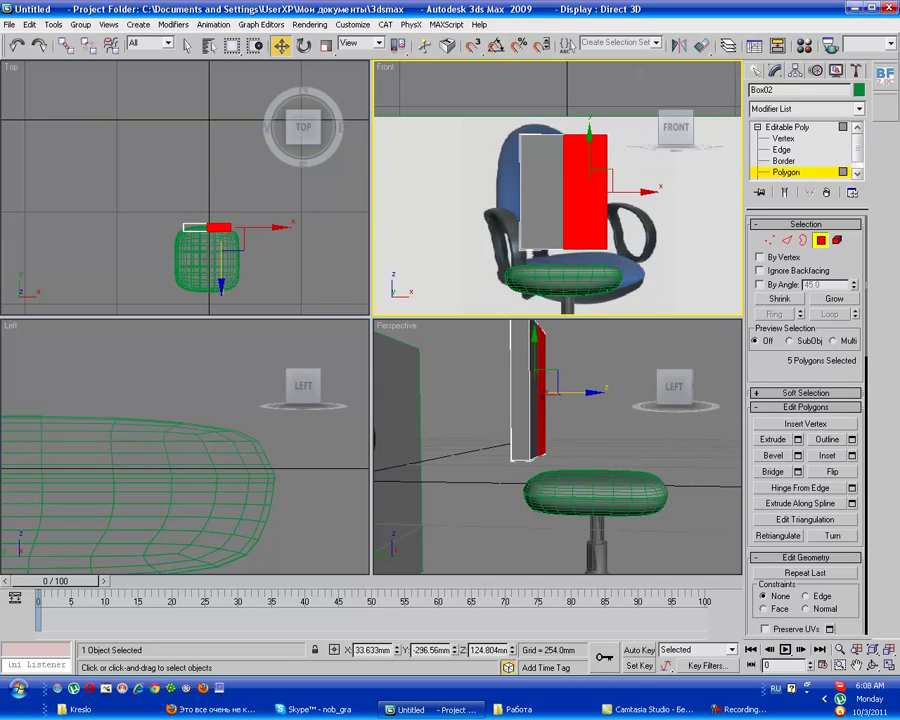
pyautogui.press('Delete')
pyautogui.press('6')
# - Add a Symmetry modifier to the remaining backrest half, mirrored on the X axis with Flip enabled
pyautogui.click(805, 108)
pyautogui.scroll(-15, 800, 400)
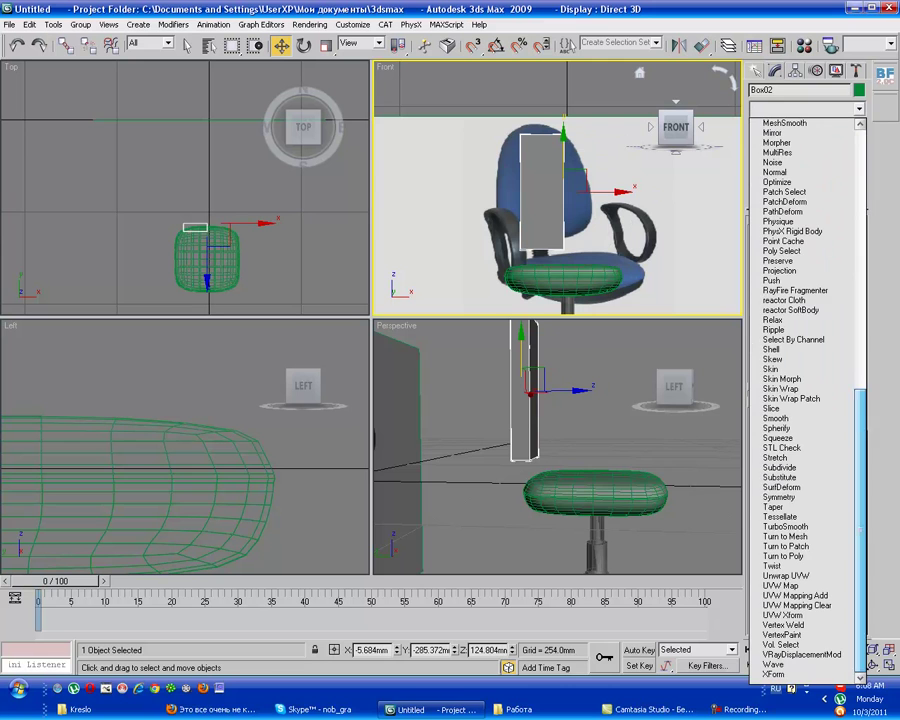
pyautogui.click(779, 497)
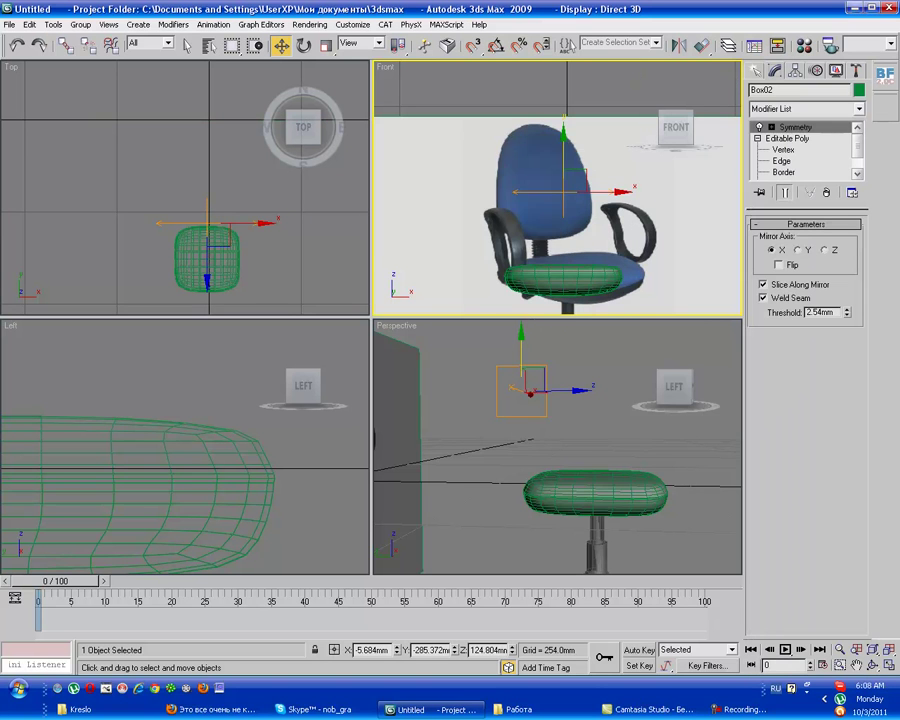
pyautogui.click(779, 265)
pyautogui.keyDown('alt'); pyautogui.moveTo(560, 450); pyautogui.dragTo(610, 450, button='middle'); pyautogui.keyUp('alt')
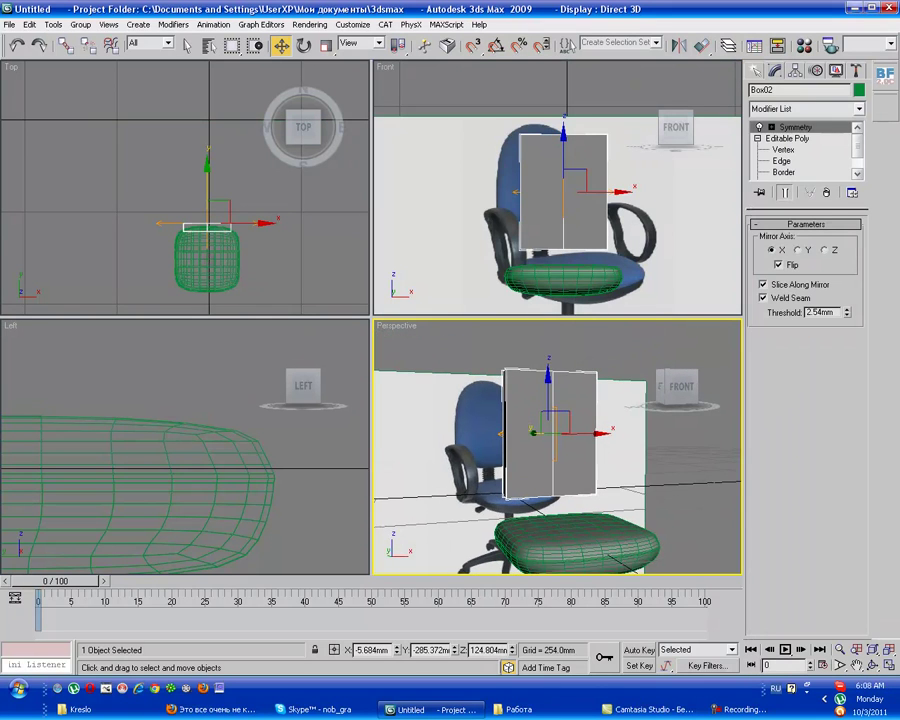
# - In the backrest half's base mesh, connect the four horizontal edges with 1 segment and the six upright edges with 2 segments
pyautogui.scroll(3, 557, 190)
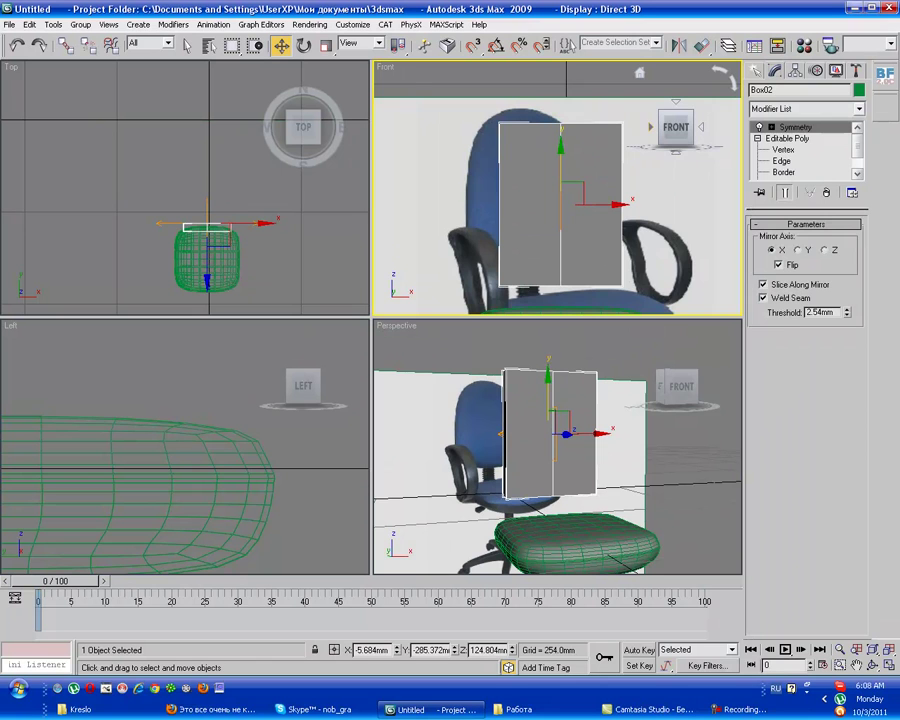
pyautogui.click(782, 160)
pyautogui.moveTo(485, 108); pyautogui.dragTo(578, 136)
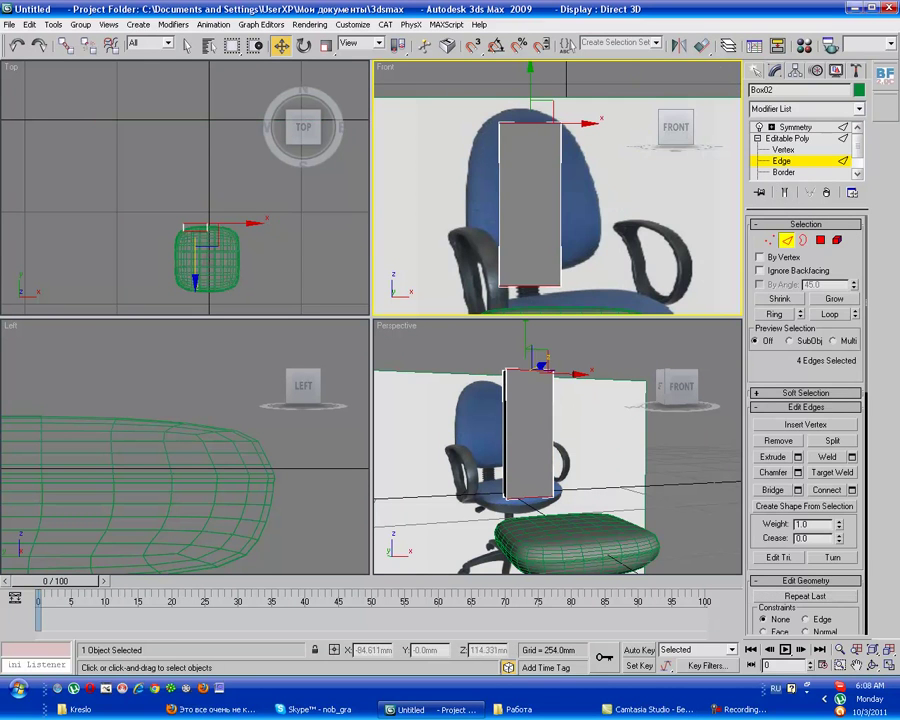
pyautogui.hotkey('ctrl', 'shift', 'e')
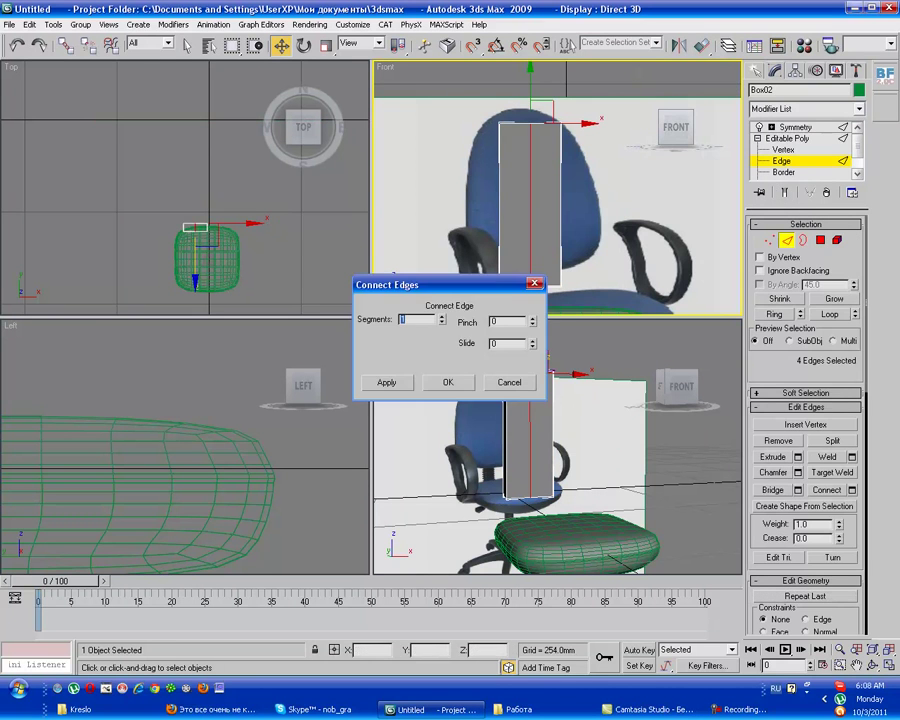
pyautogui.press('Return')
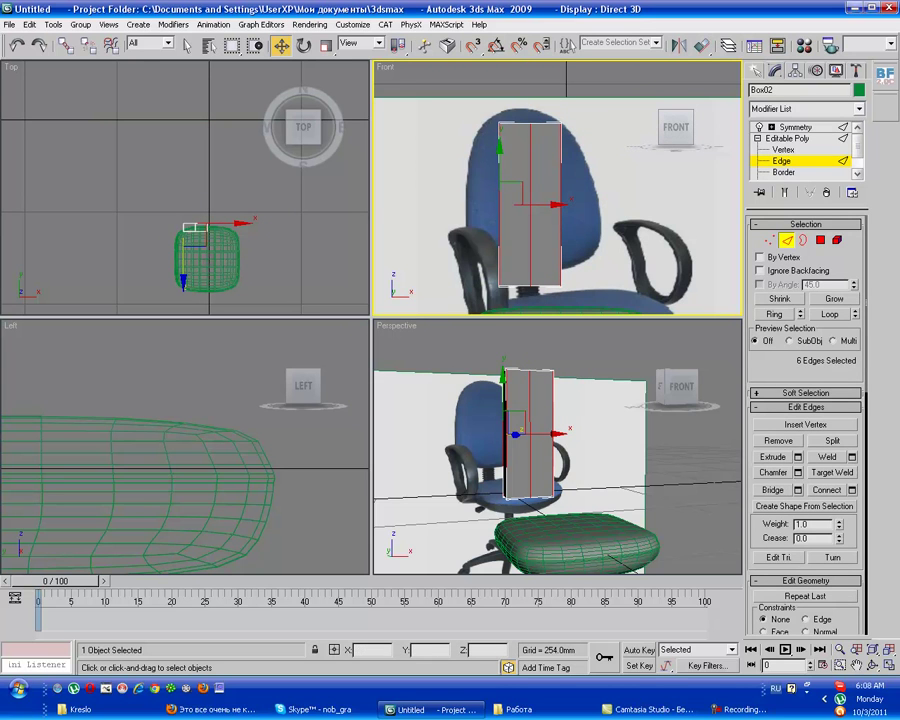
pyautogui.hotkey('ctrl', 'shift', 'e')
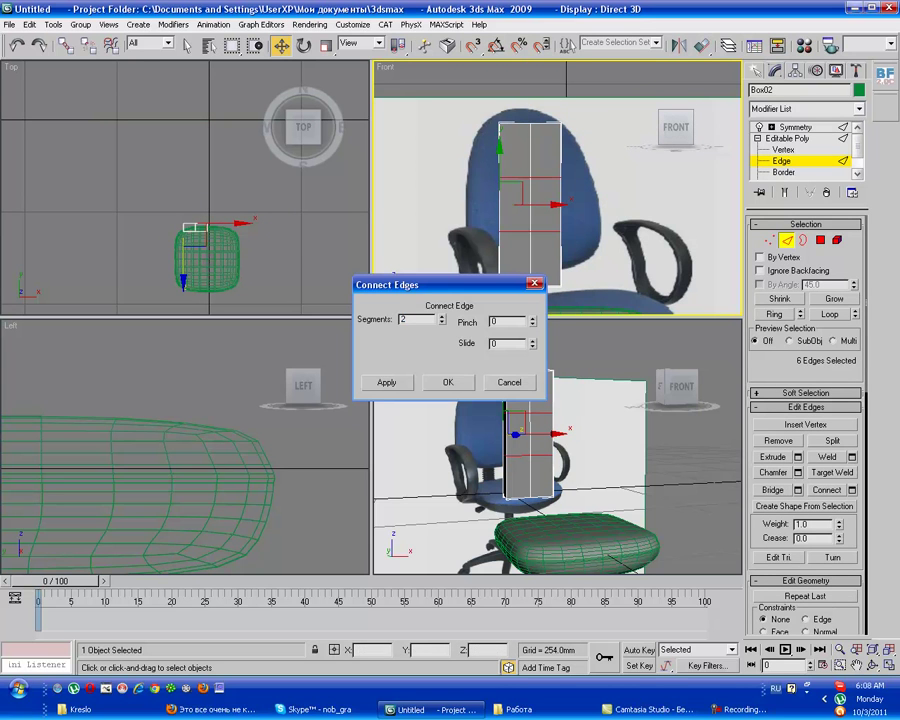
pyautogui.press('Return')
# - Widen the backrest half by moving its middle outer vertices outward, and pull its top and bottom outer corner vertices vertically toward the middle
pyautogui.press('1')
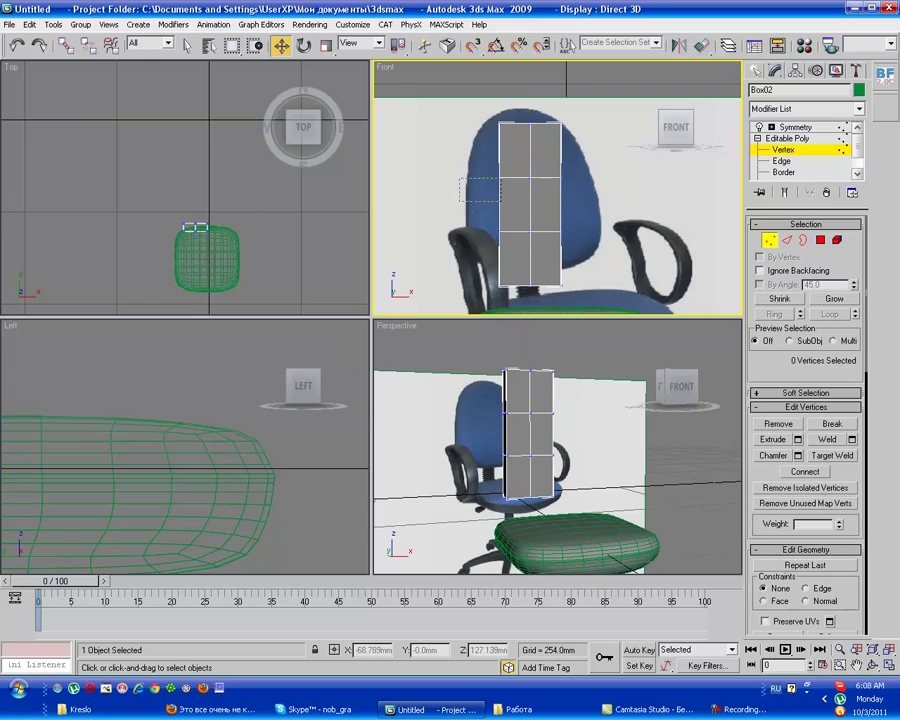
pyautogui.moveTo(476, 166); pyautogui.dragTo(480, 205)
pyautogui.moveTo(460, 80); pyautogui.dragTo(490, 110)
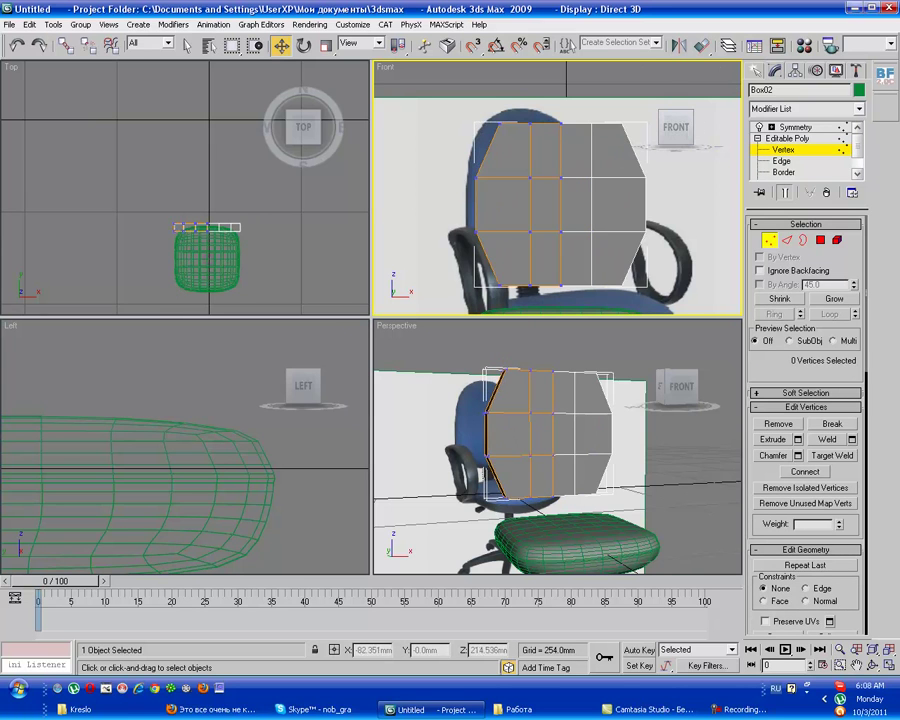
pyautogui.moveTo(475, 265); pyautogui.dragTo(515, 298)
pyautogui.click(440, 185)
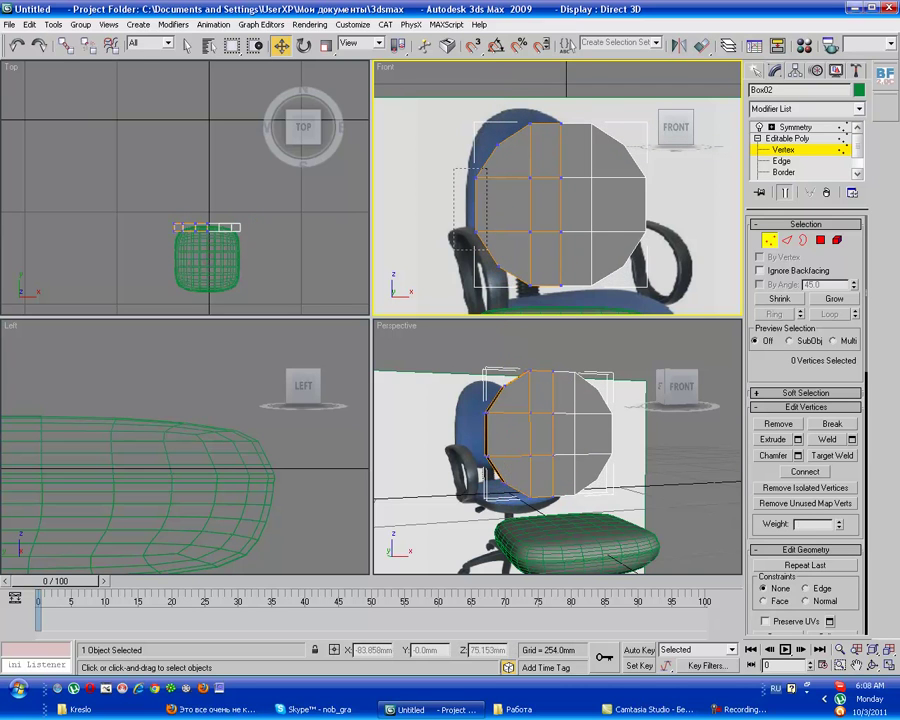
# - Move the backrest half's outer corner vertices and its inner vertex column outward to broaden the rounded outline
pyautogui.moveTo(489, 247); pyautogui.dragTo(490, 248)
pyautogui.moveTo(478, 193); pyautogui.dragTo(520, 295)
pyautogui.moveTo(500, 204); pyautogui.dragTo(482, 204)
pyautogui.click(482, 204)
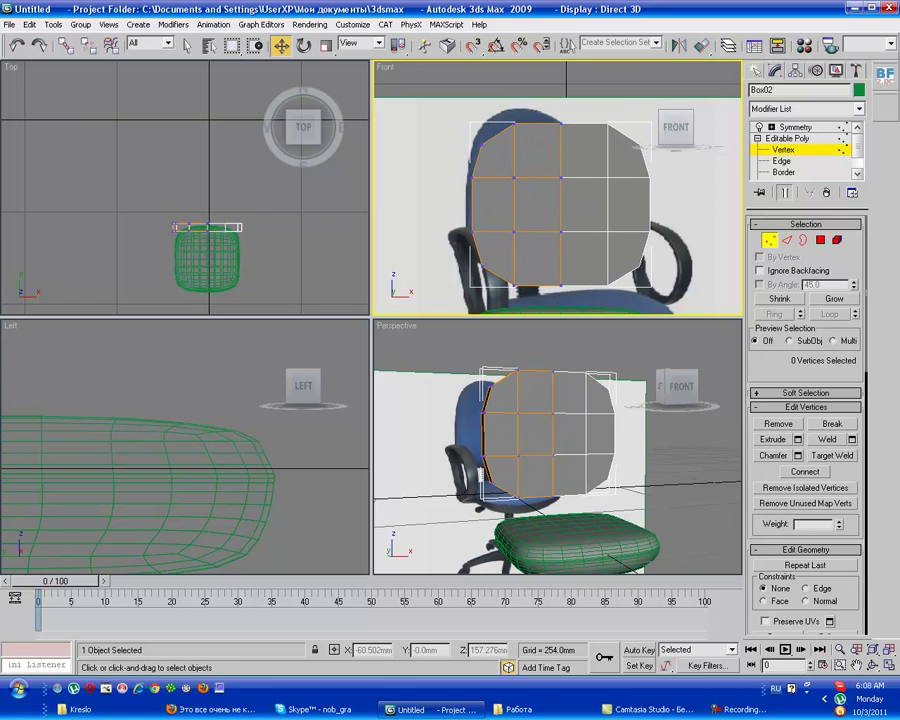
# - Raise the backrest's top centre vertices and shift the outer vertex columns inward to narrow the outline
pyautogui.moveTo(560, 124); pyautogui.dragTo(560, 114)
pyautogui.moveTo(472, 133)
pyautogui.mouseDown()
pyautogui.moveTo(443, 113)
pyautogui.moveTo(520, 295)
pyautogui.mouseUp()
pyautogui.moveTo(540, 204); pyautogui.dragTo(552, 204)
pyautogui.click(561, 232)
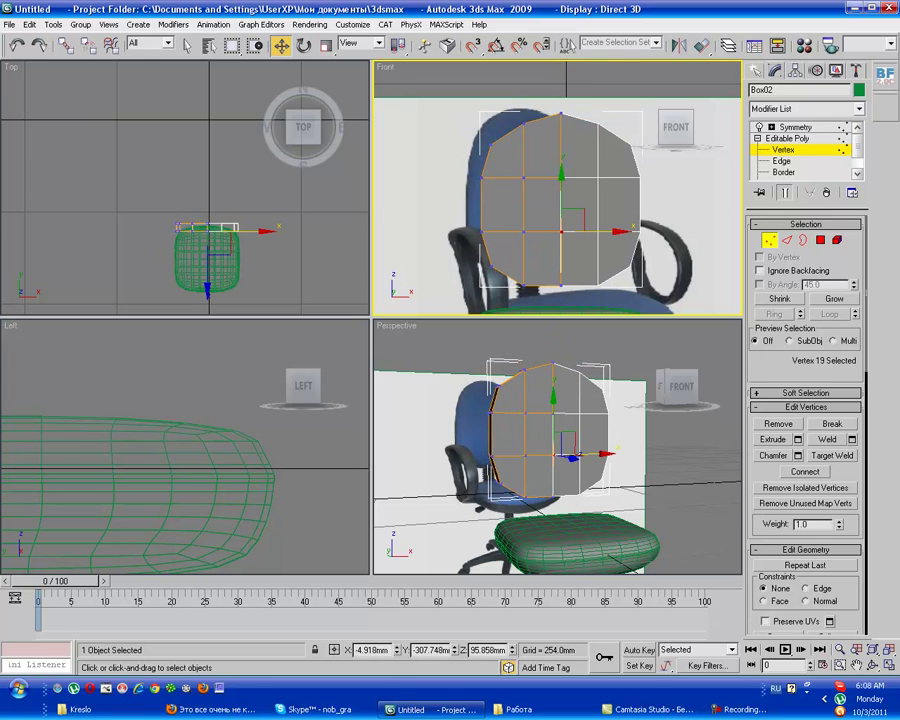
# - Leave vertex editing and add a MeshSmooth modifier on top of the backrest's Symmetry modifier
pyautogui.keyDown('alt'); pyautogui.moveTo(612, 449); pyautogui.dragTo(530, 428, button='middle'); pyautogui.keyUp('alt')
pyautogui.click(805, 108)
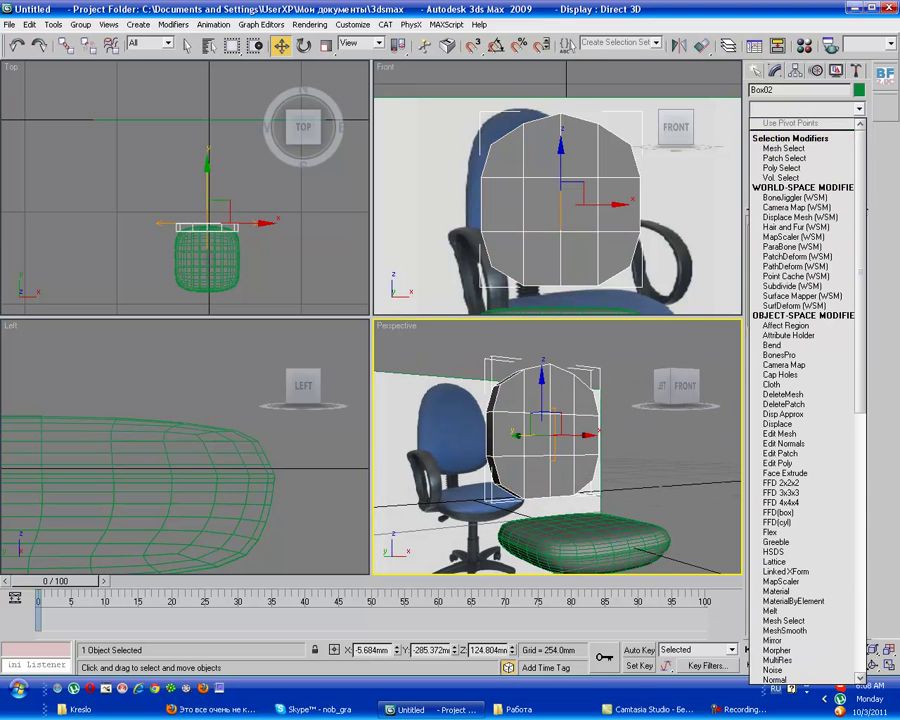
pyautogui.click(790, 629)
pyautogui.click(660, 385)
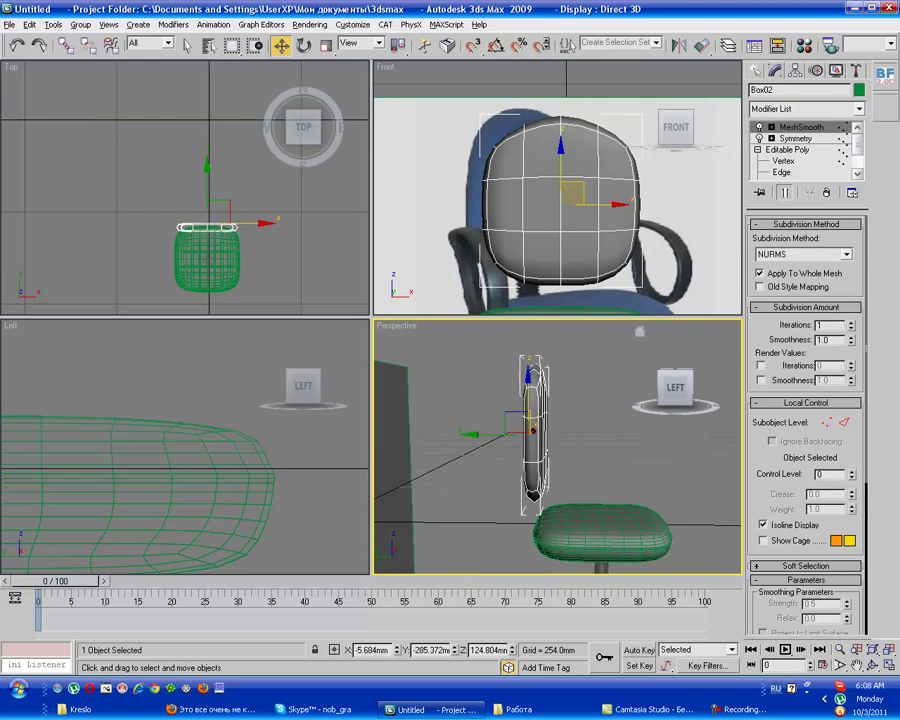
# - In the backrest's base mesh, ring-select the edges across its thickness, connect them with 1 segment, and display the smoothed end result
pyautogui.click(781, 172)
pyautogui.click(783, 160)
pyautogui.click(781, 172)
pyautogui.click(785, 191)
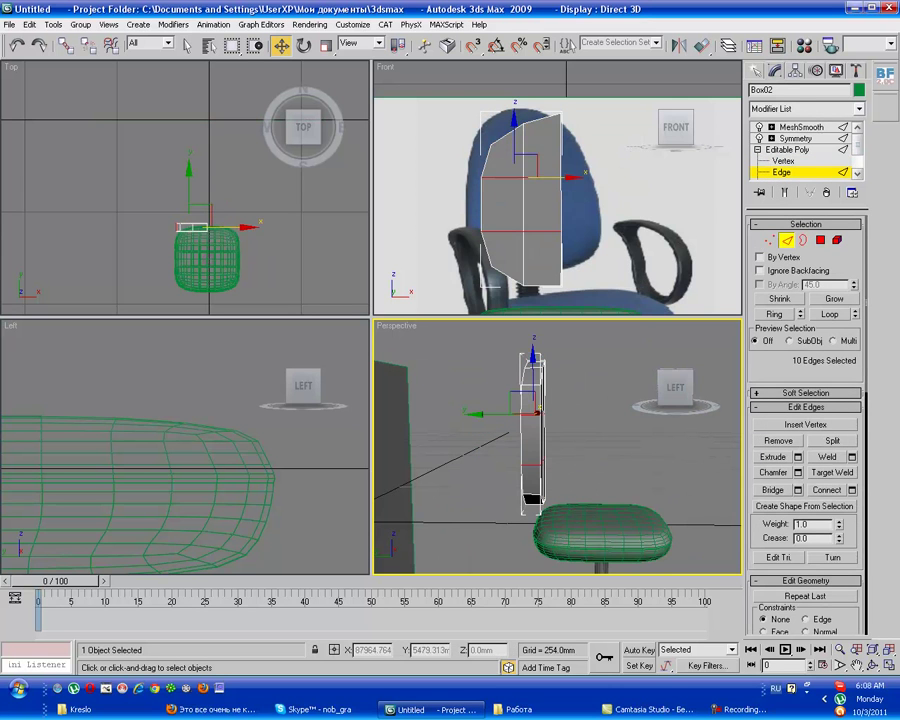
pyautogui.click(546, 385)
pyautogui.click(548, 396)
pyautogui.click(536, 412)
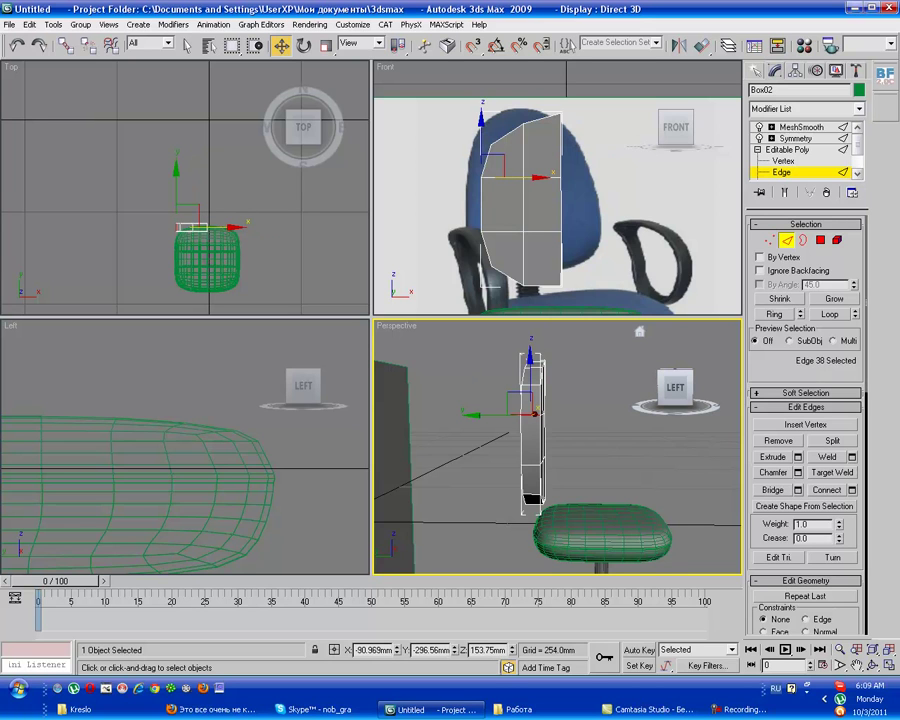
pyautogui.click(774, 314)
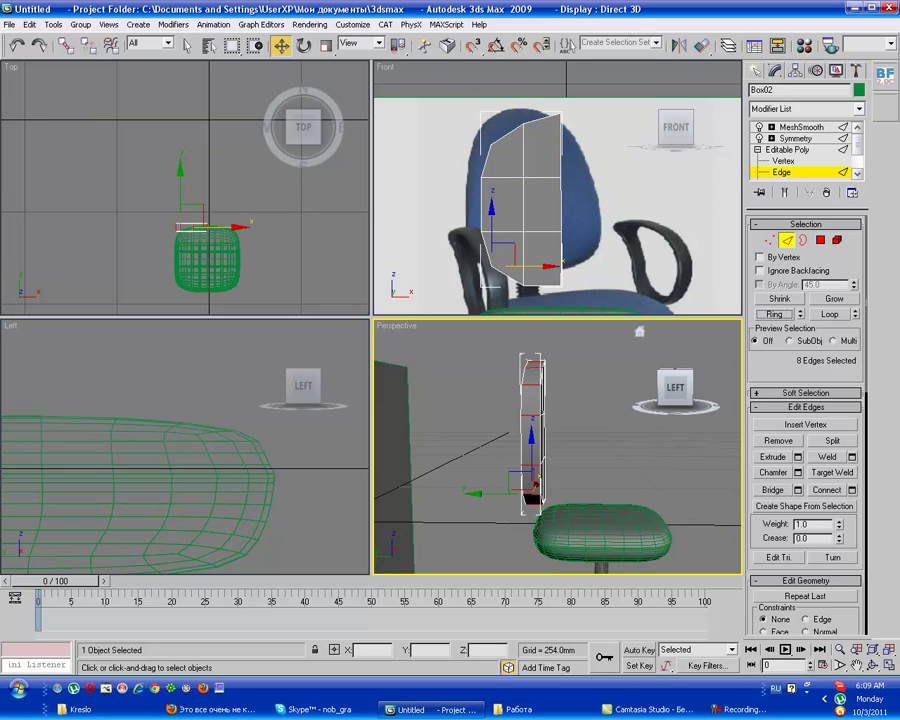
pyautogui.click(852, 490)
pyautogui.click(448, 382)
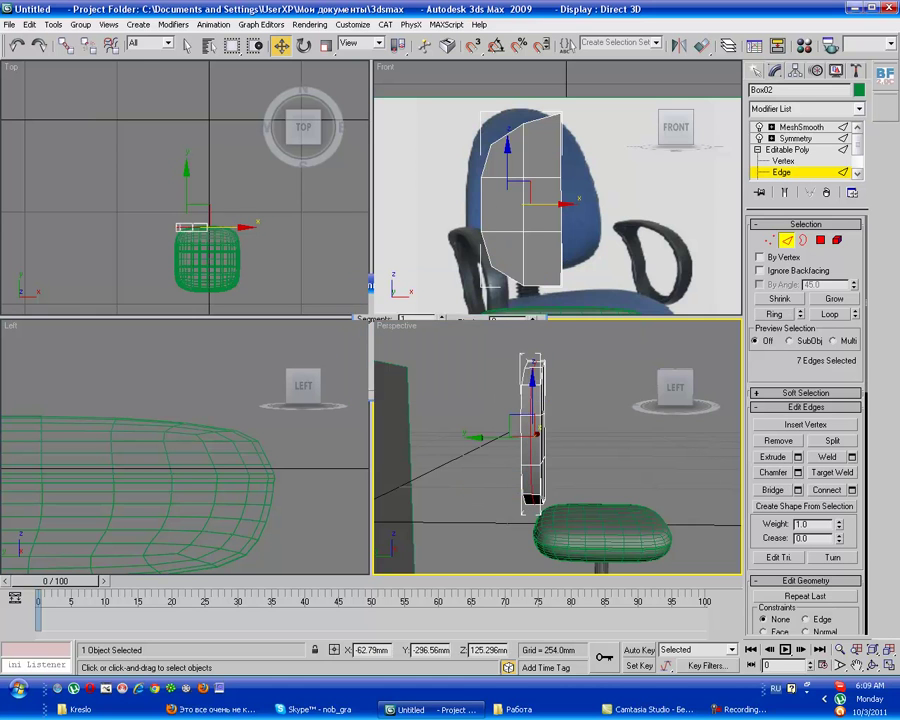
pyautogui.click(784, 192)
# - Raise the six top vertices of the backrest and slightly lift the bottom vertices beside its centre line
pyautogui.keyDown('alt'); pyautogui.moveTo(560, 450); pyautogui.dragTo(660, 463, button='middle'); pyautogui.keyUp('alt')
pyautogui.press('1')
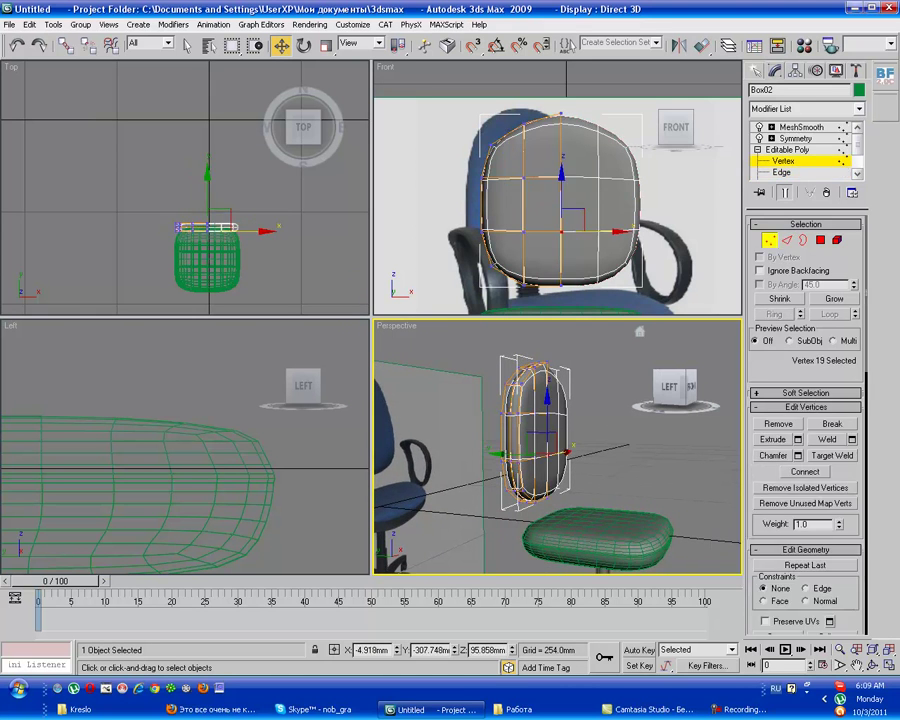
pyautogui.moveTo(470, 90); pyautogui.dragTo(660, 130)
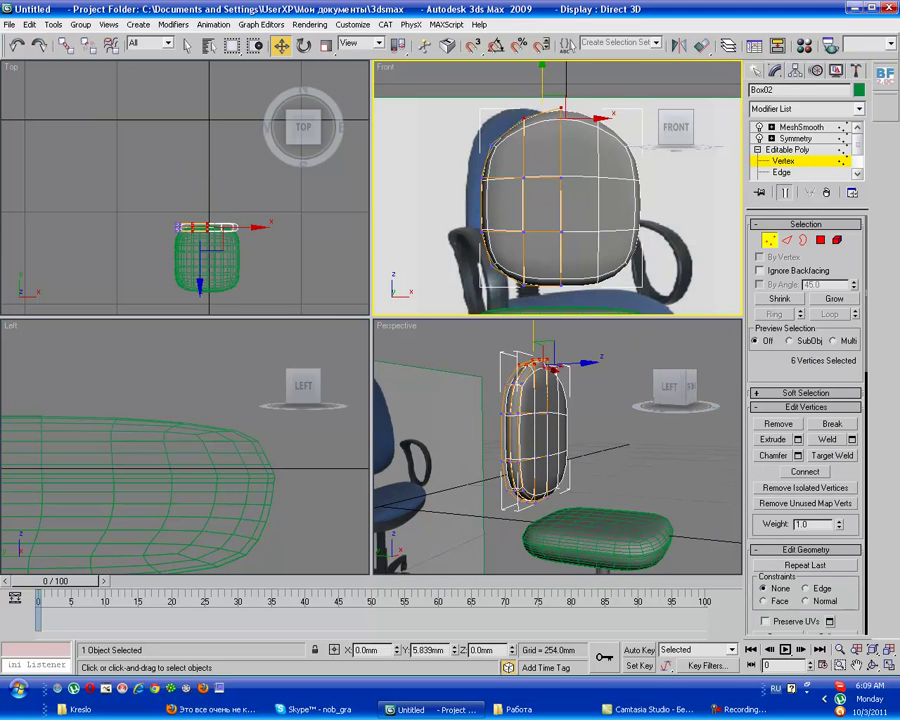
pyautogui.click(640, 470)
pyautogui.moveTo(640, 470)
pyautogui.keyDown('alt'); pyautogui.mouseDown(button='middle')
pyautogui.moveTo(600, 470)
pyautogui.moveTo(640, 472)
pyautogui.mouseUp(button='middle'); pyautogui.keyUp('alt')
pyautogui.moveTo(470, 262); pyautogui.dragTo(660, 295)
pyautogui.hotkey('ctrl', 'd')
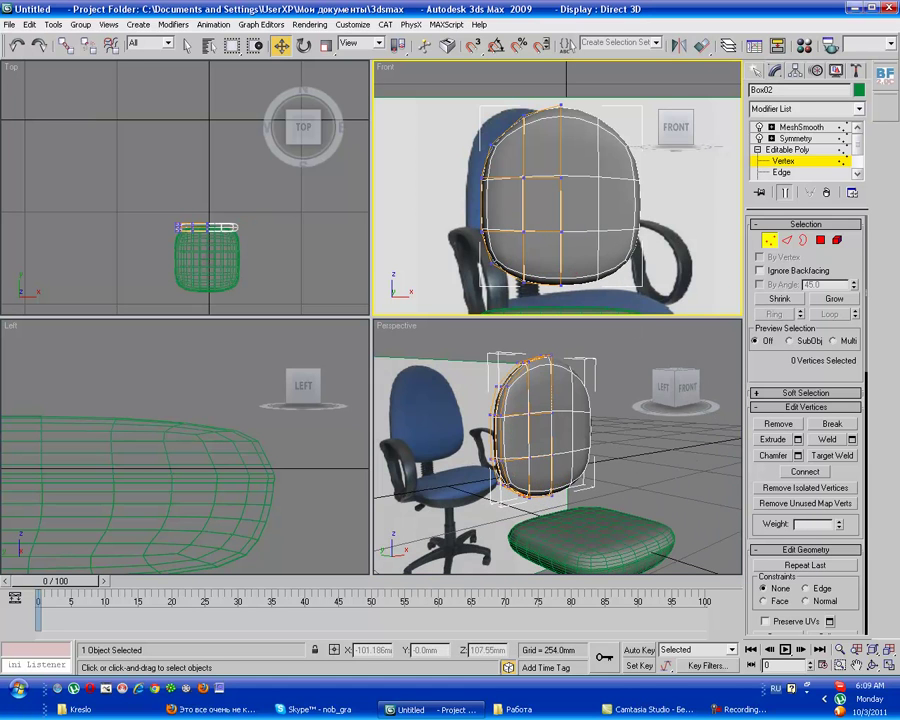
# - Move the backrest half's outer side vertices slightly inward, and pull its upper outer corner vertices inward to taper the top
pyautogui.moveTo(499, 238); pyautogui.dragTo(500, 240)
pyautogui.moveTo(535, 204); pyautogui.dragTo(541, 204)
pyautogui.hotkey('ctrl', 'd')
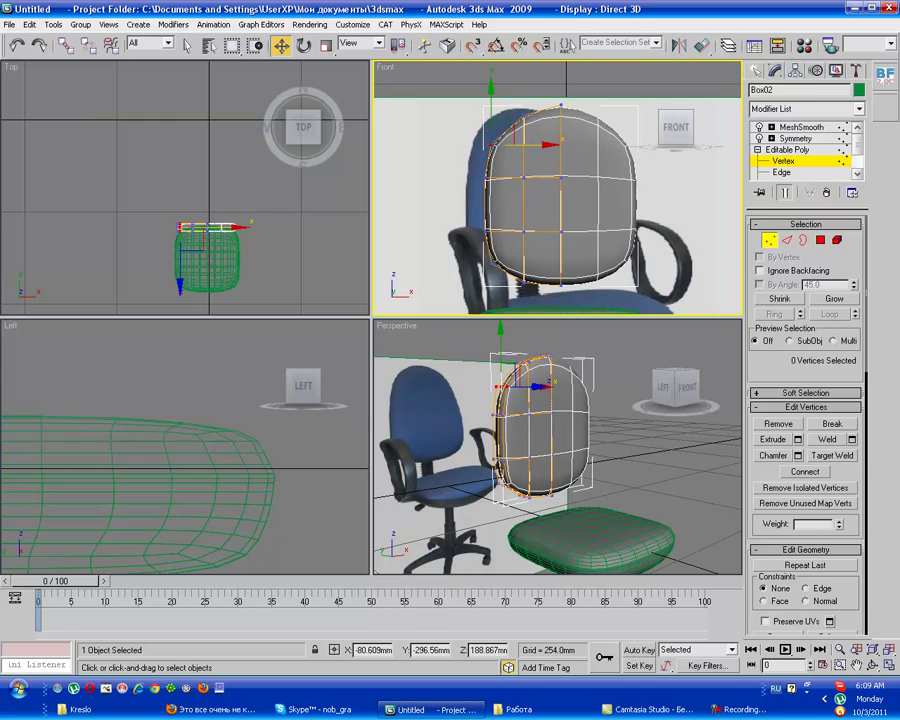
pyautogui.moveTo(483, 124); pyautogui.dragTo(511, 151)
pyautogui.moveTo(555, 118); pyautogui.dragTo(533, 147)
pyautogui.hotkey('ctrl', 'd')
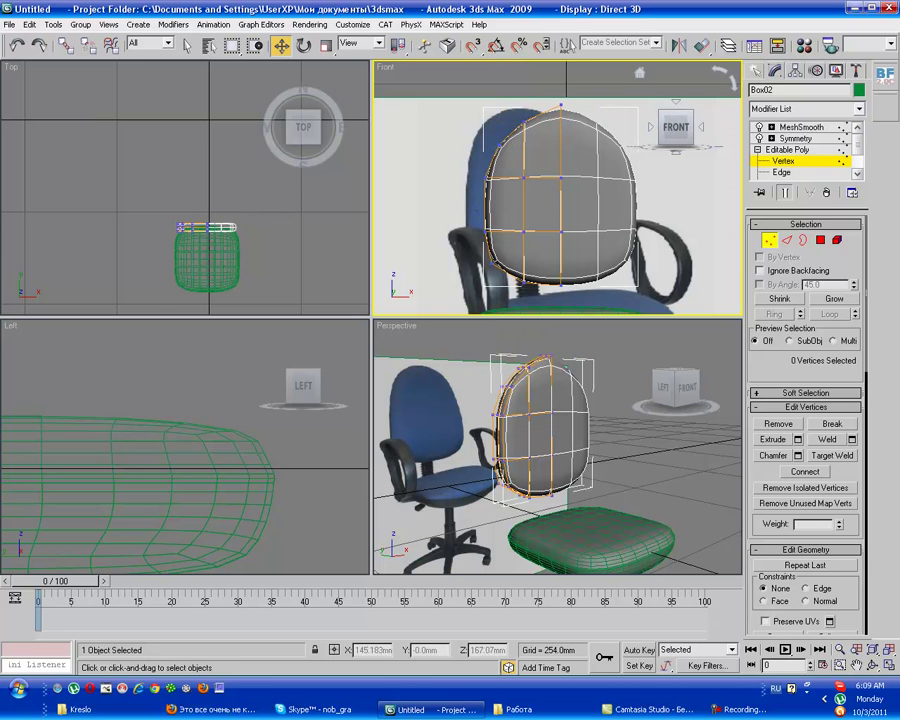
# - Leave vertex editing and rotate the whole backrest so that it leans backward
pyautogui.click(755, 70)
pyautogui.press('e')
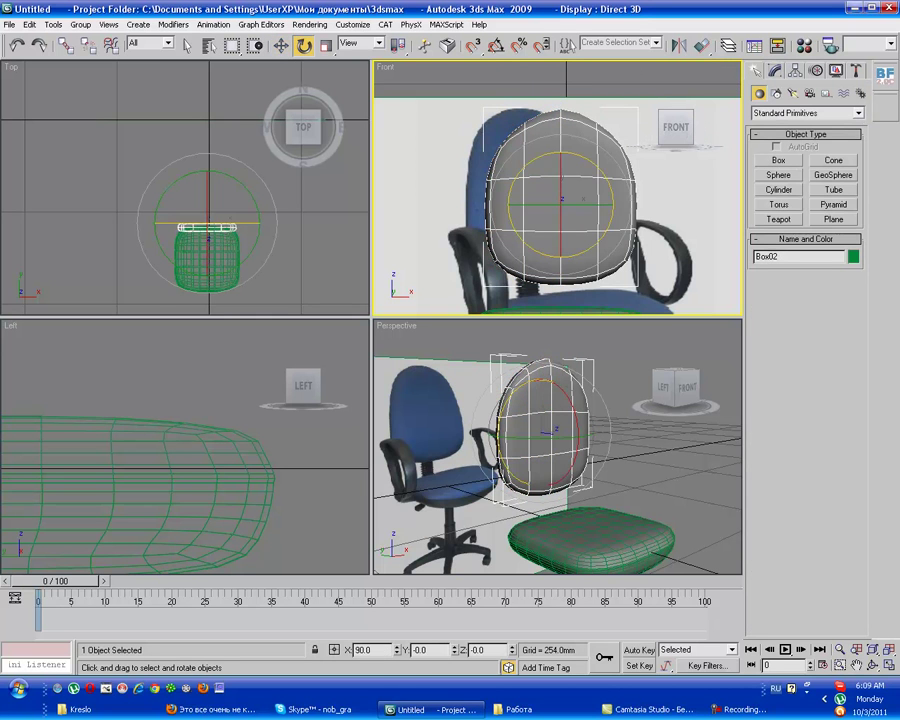
pyautogui.moveTo(576, 430)
pyautogui.mouseDown()
pyautogui.moveTo(578, 390)
pyautogui.moveTo(578, 455)
pyautogui.mouseUp()
pyautogui.keyDown('alt'); pyautogui.moveTo(578, 455); pyautogui.dragTo(560, 450, button='middle'); pyautogui.keyUp('alt')
# - Select the two middle vertices on the centre line of the backrest's front face and push them back into the cushion
pyautogui.click(774, 70)
pyautogui.click(783, 160)
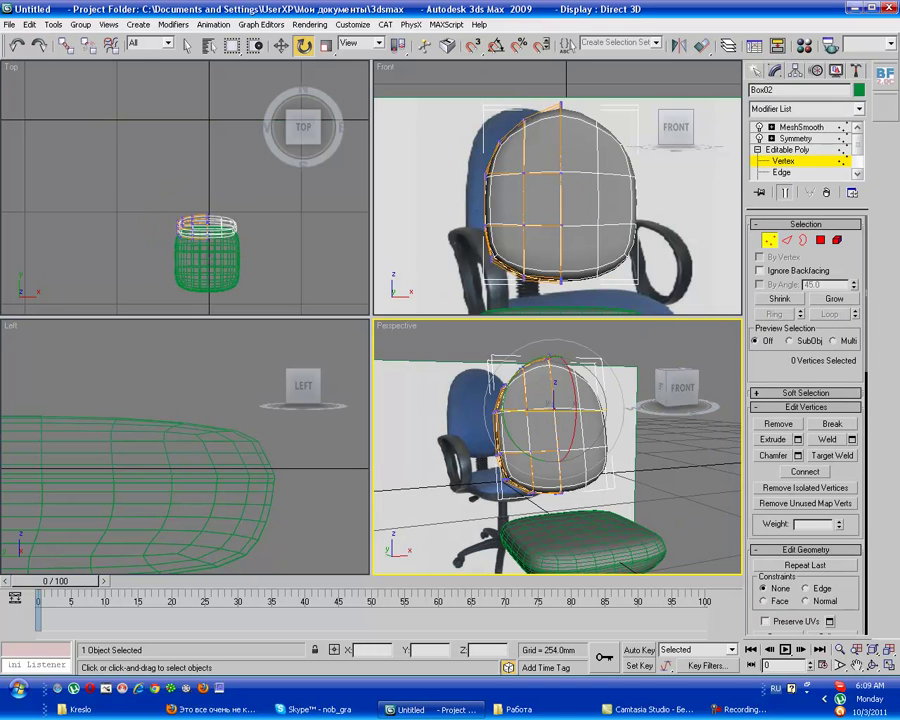
pyautogui.click(553, 427)
pyautogui.keyDown('alt'); pyautogui.moveTo(553, 427); pyautogui.dragTo(600, 430, button='middle'); pyautogui.keyUp('alt')
pyautogui.moveTo(160, 200); pyautogui.dragTo(165, 182)
pyautogui.hotkey('ctrl', 'z')
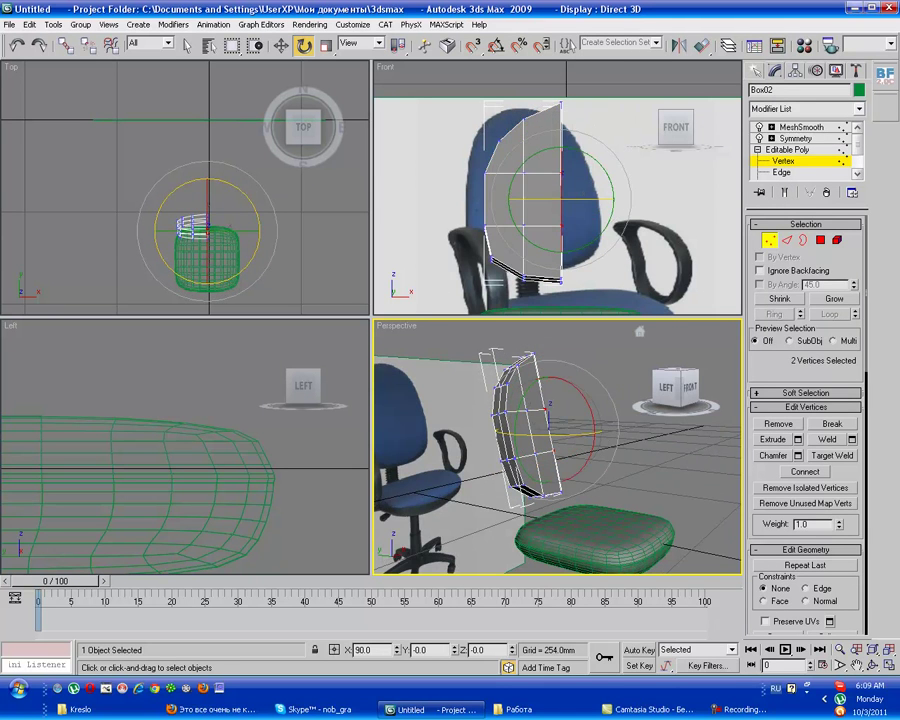
pyautogui.hotkey('ctrl', 'z')
pyautogui.hotkey('ctrl', 'z')
pyautogui.press('w')
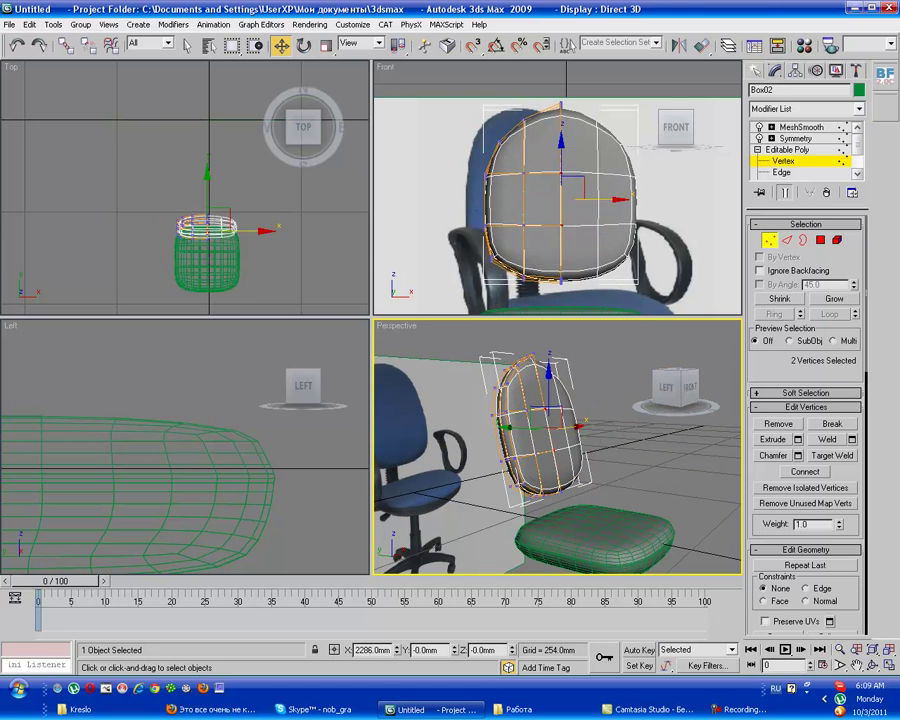
pyautogui.click(592, 500)
pyautogui.keyDown('alt'); pyautogui.moveTo(592, 500); pyautogui.dragTo(612, 481, button='middle'); pyautogui.keyUp('alt')
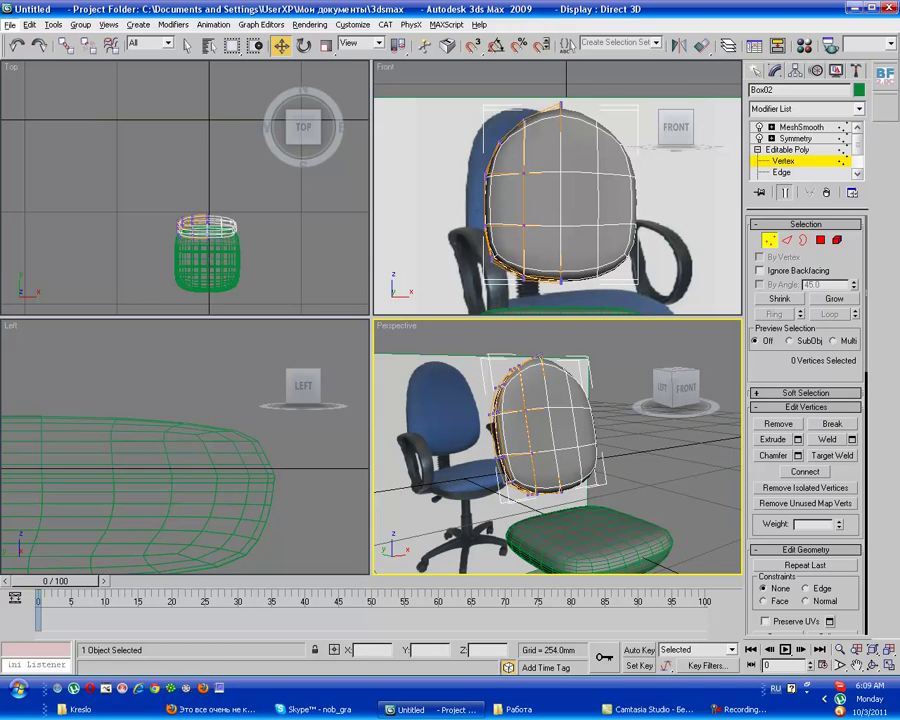
# - Nudge the backrest's lower outer corner vertices inward, shift the 22 outer vertices about 4 mm toward the centre, and deselect the backrest
pyautogui.moveTo(476, 238); pyautogui.dragTo(512, 286)
pyautogui.hotkey('ctrl', 'd')
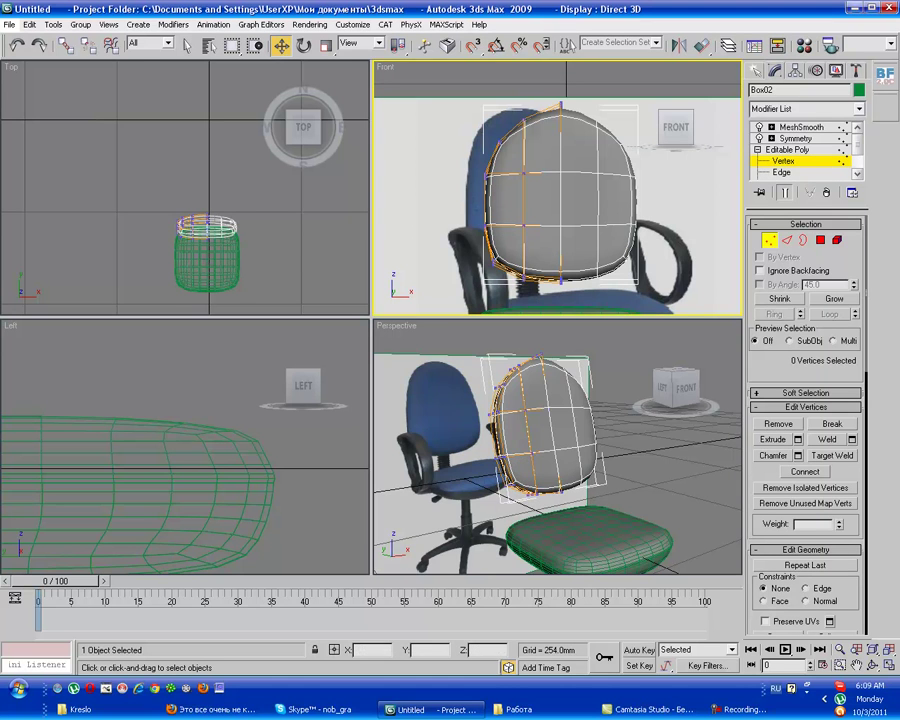
pyautogui.click(687, 388)
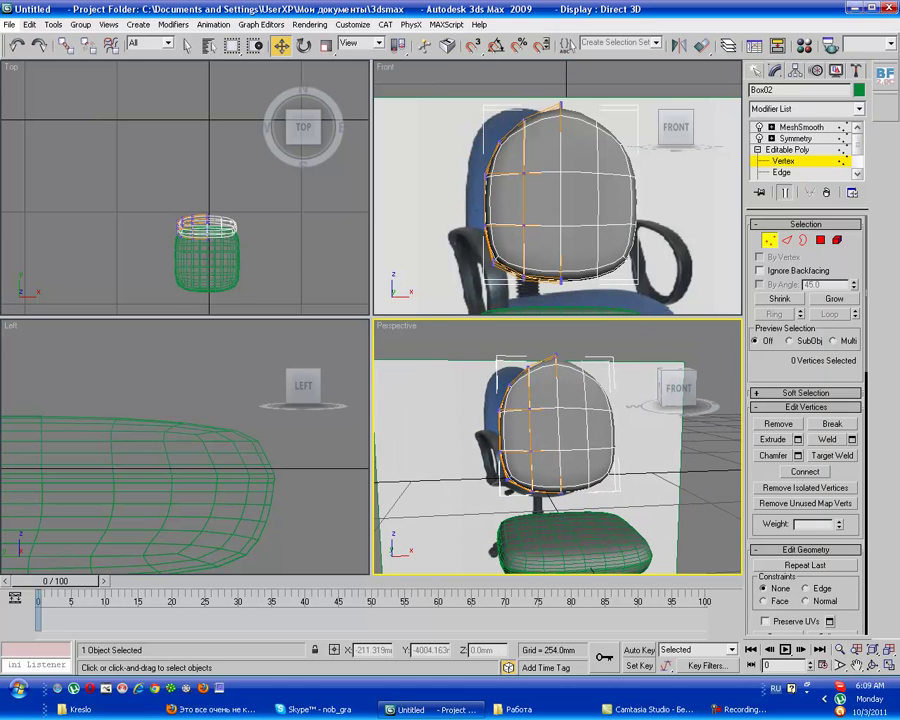
pyautogui.moveTo(531, 505); pyautogui.dragTo(531, 505)
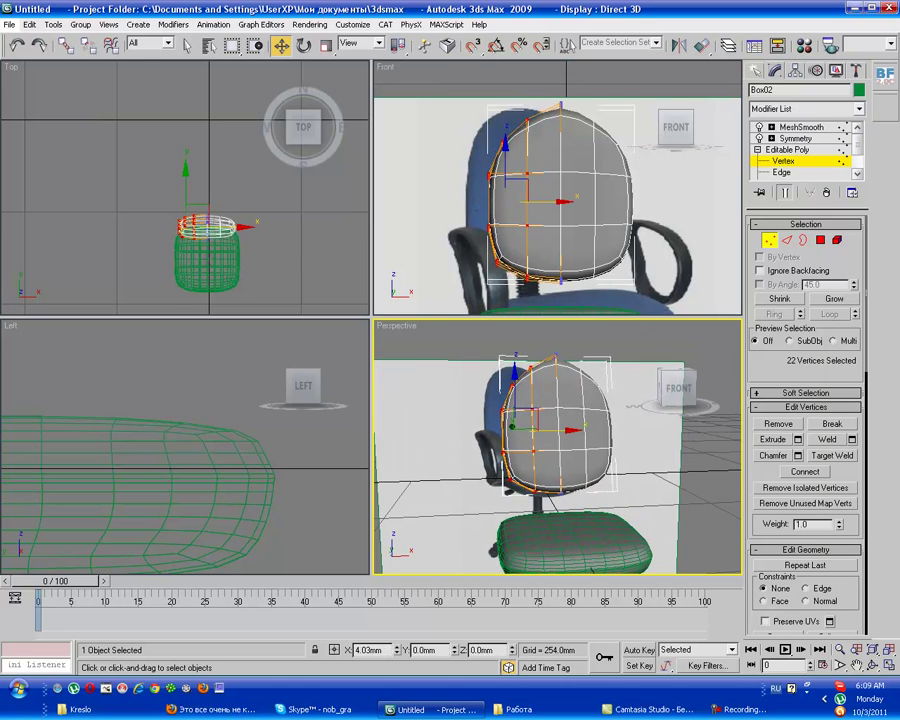
pyautogui.hotkey('ctrl', 'd')
pyautogui.keyDown('alt'); pyautogui.moveTo(557, 445); pyautogui.dragTo(610, 438, button='middle'); pyautogui.keyUp('alt')
pyautogui.hotkey('shift', 'z')
pyautogui.click(757, 70)
pyautogui.hotkey('ctrl', 'd')
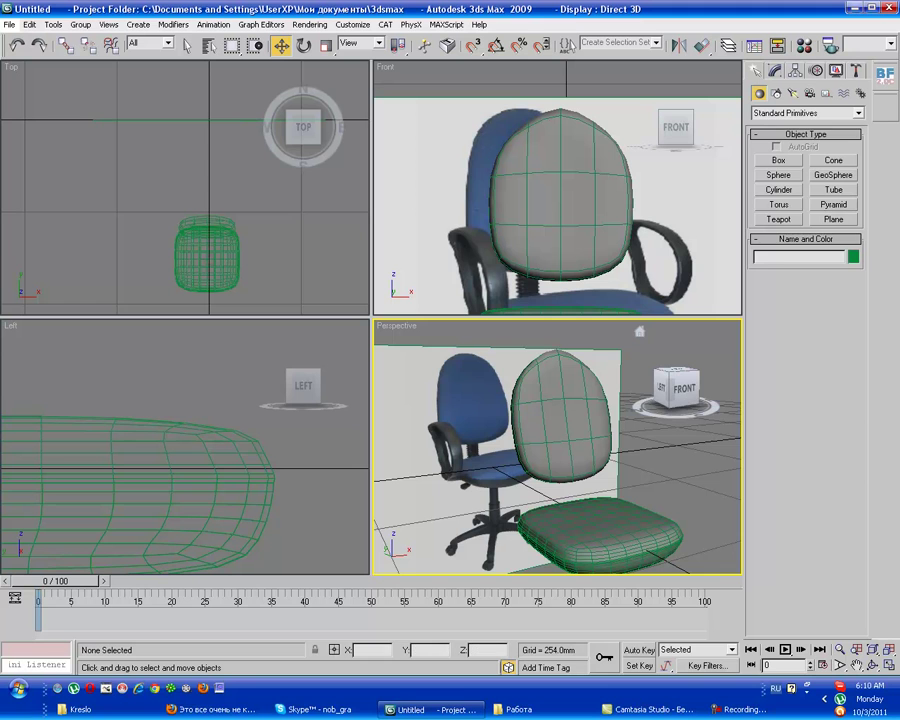
pyautogui.click(806, 113)
pyautogui.click(800, 134)
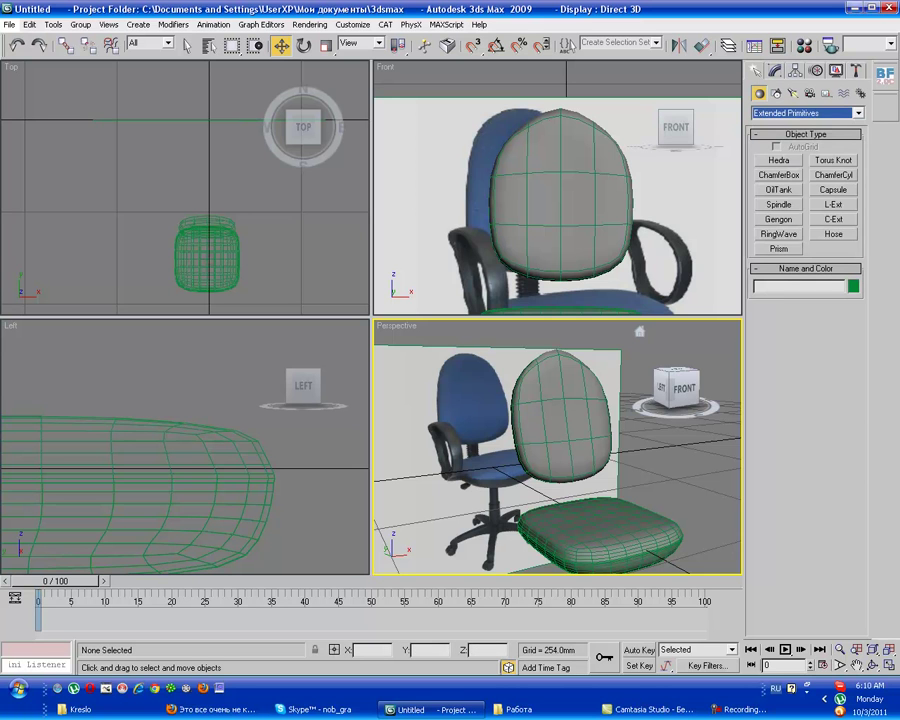
pyautogui.click(833, 234)
pyautogui.click(275, 228)
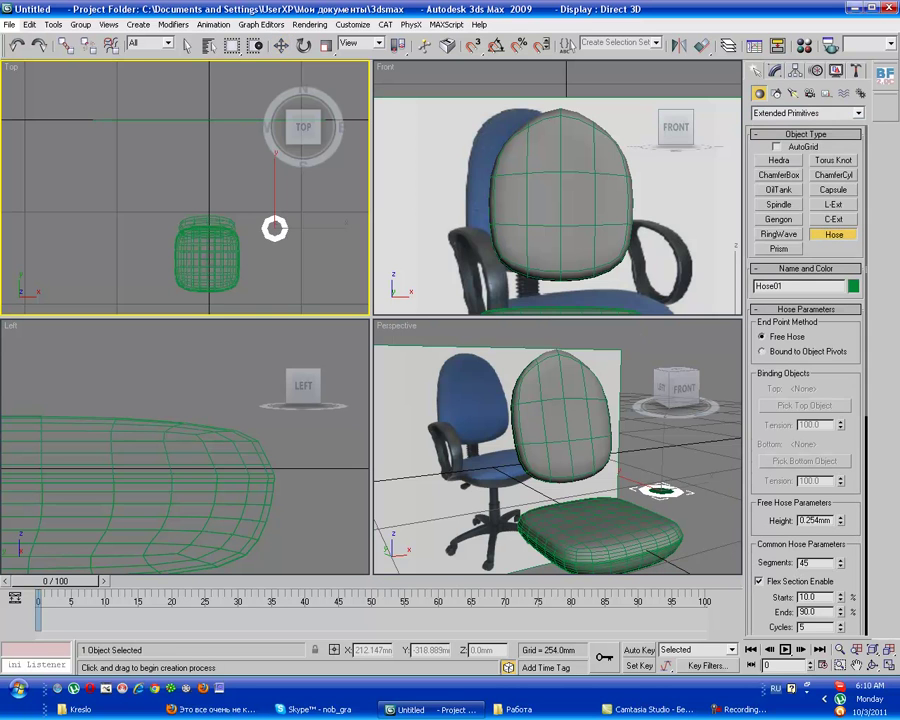
pyautogui.rightClick(465, 336)
pyautogui.click(806, 113)
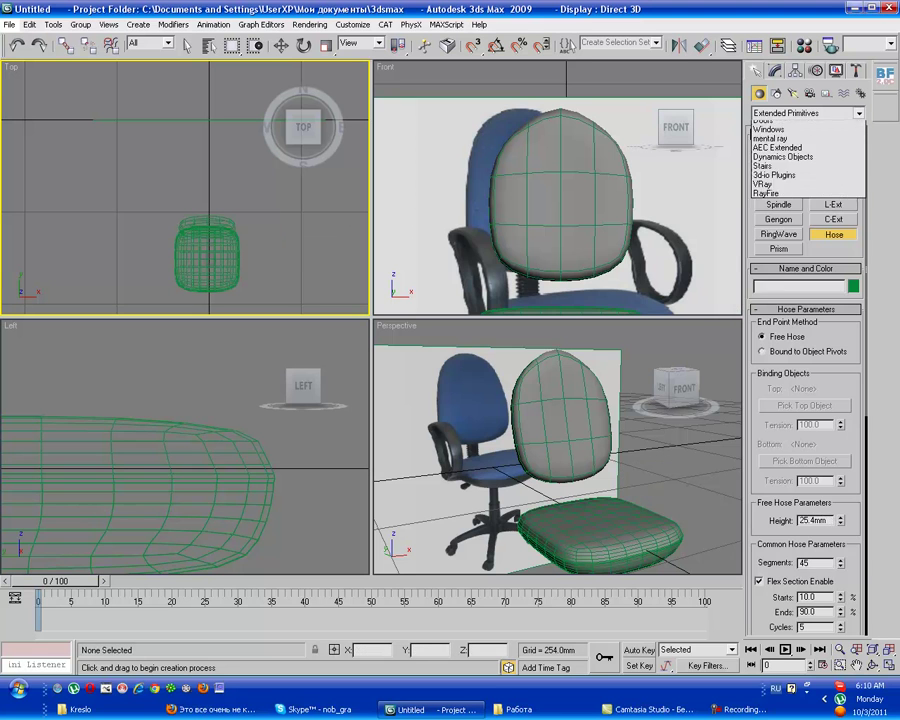
pyautogui.click(800, 123)
# - Create a hose beside the seat, about 87 mm in diameter and 72 mm high, and set its shape to Rectangular Hose
pyautogui.click(806, 113)
pyautogui.click(800, 134)
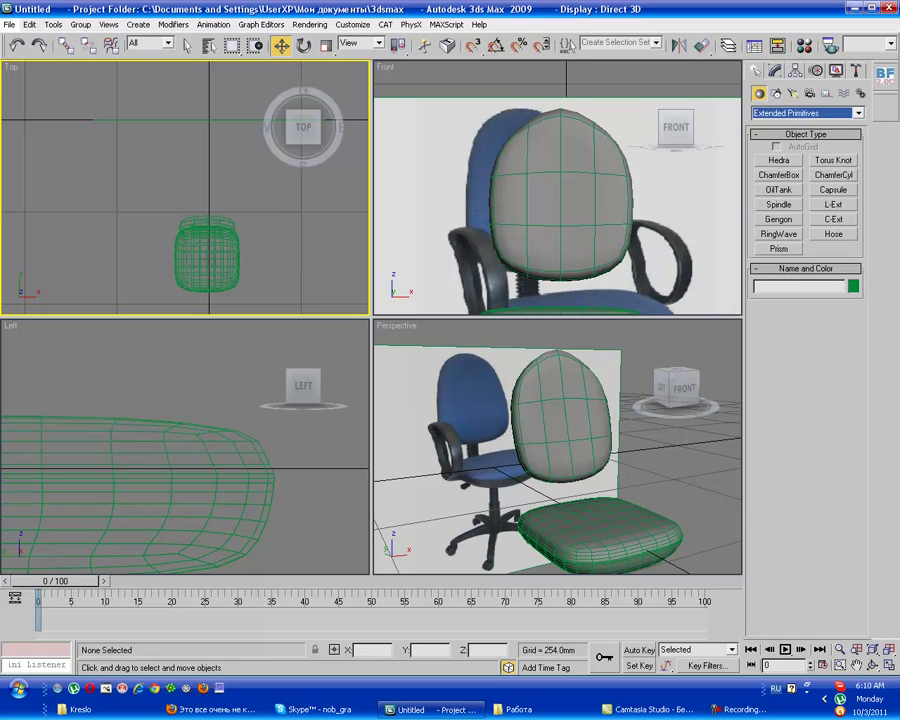
pyautogui.click(833, 234)
pyautogui.moveTo(268, 262); pyautogui.dragTo(271, 263)
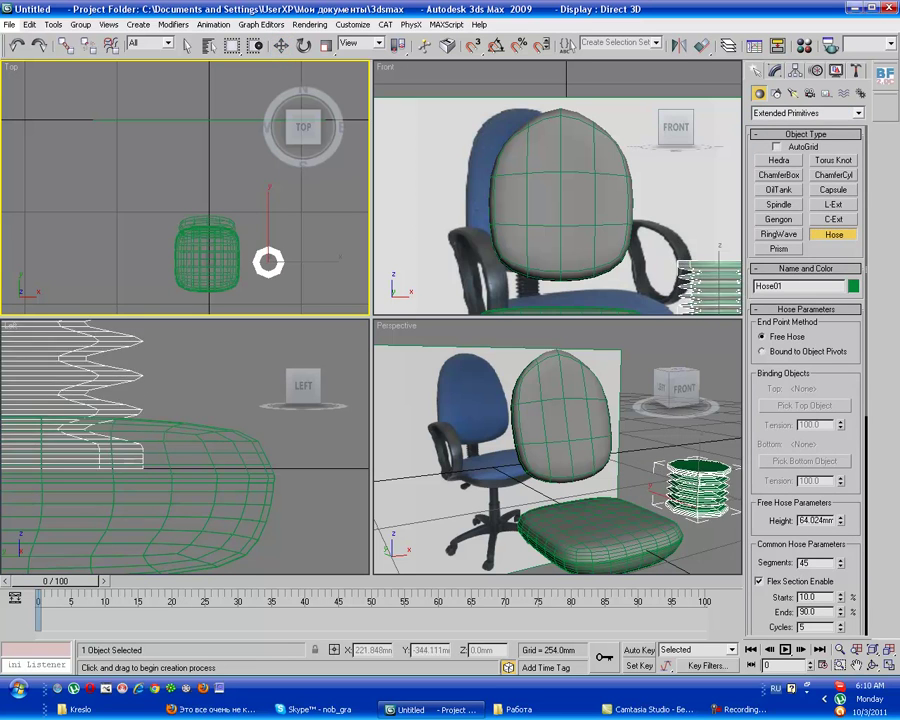
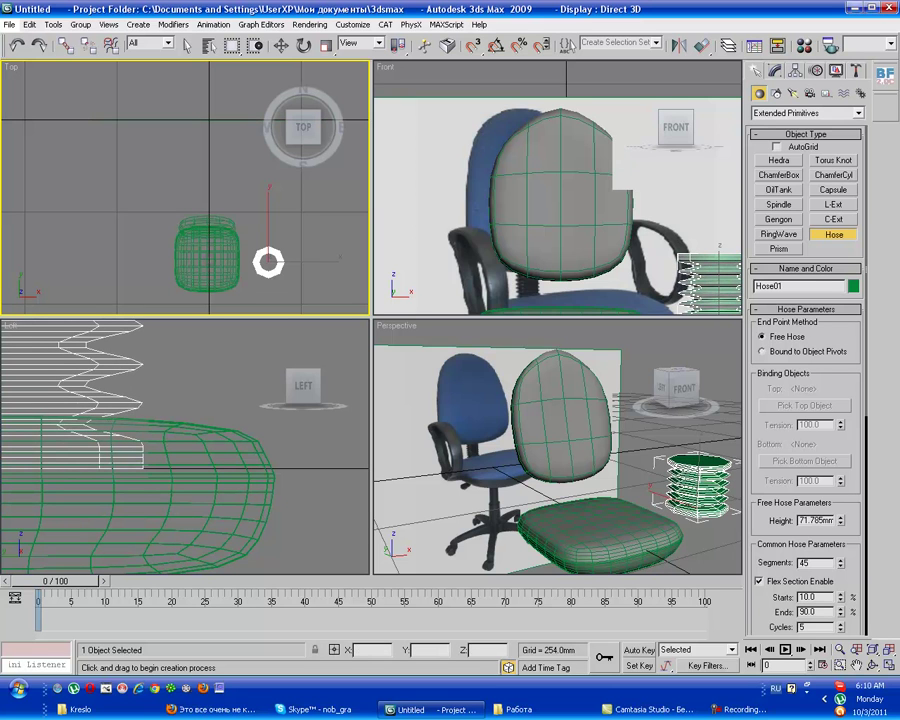
pyautogui.scroll(-7, 806, 400)
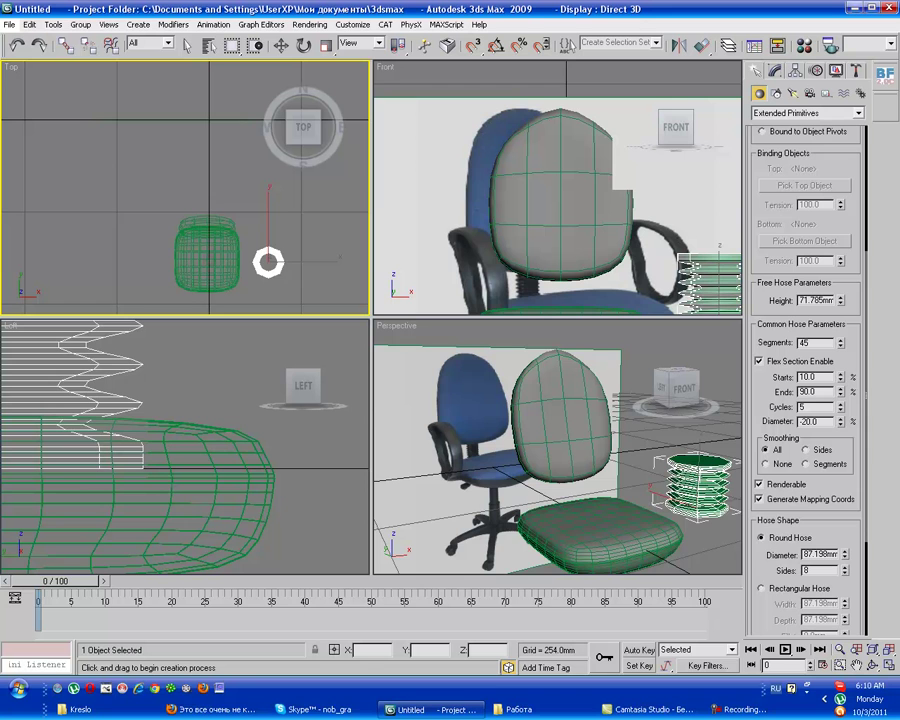
pyautogui.click(761, 588)
# - Scale the hose down along its two horizontal axes into a narrow column, keeping its height
pyautogui.moveTo(600, 450); pyautogui.dragTo(552, 450, button='middle')
pyautogui.press('r')
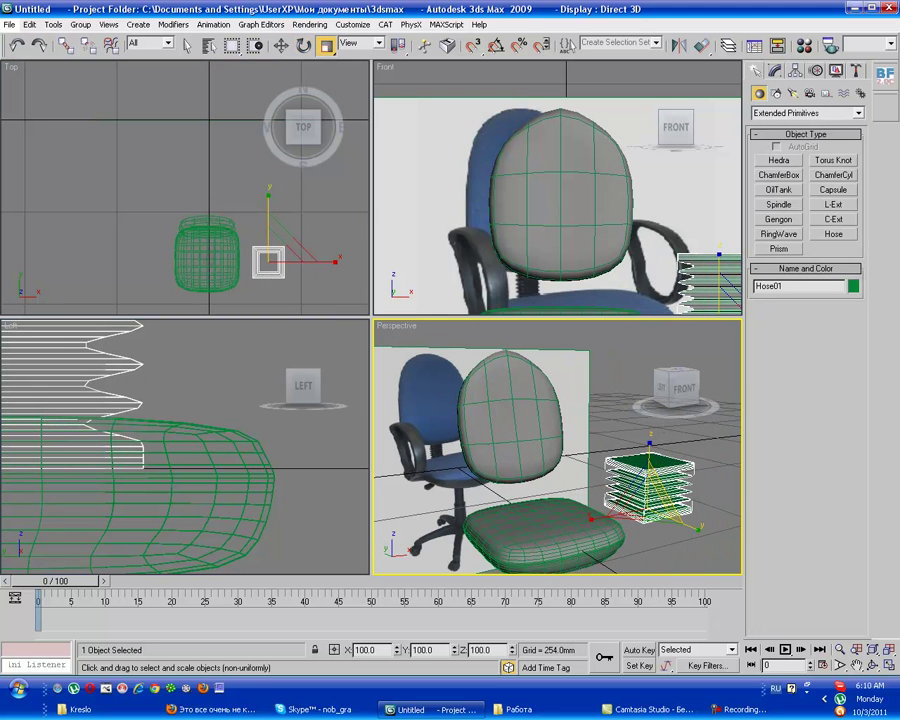
pyautogui.moveTo(630, 505); pyautogui.dragTo(595, 518)
# - Move the hose to the centre of the seat's rear edge, directly below the backrest
pyautogui.scroll(-5, 185, 445)
pyautogui.press('w')
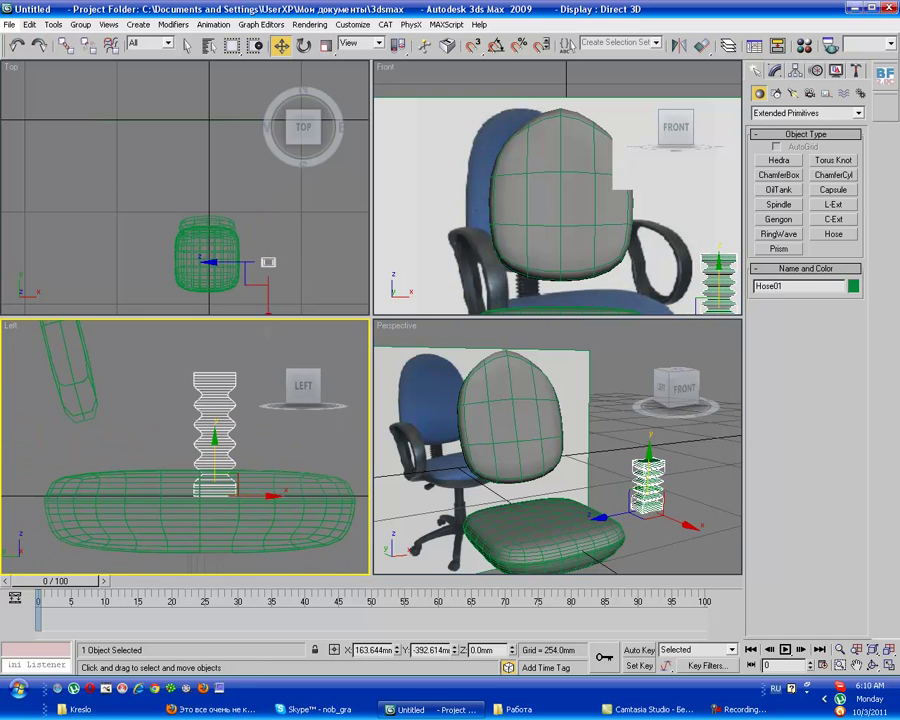
pyautogui.moveTo(215, 492); pyautogui.dragTo(83, 495)
pyautogui.moveTo(560, 200); pyautogui.dragTo(532, 155, button='middle')
pyautogui.moveTo(688, 235); pyautogui.dragTo(530, 235)
# - Raise the hose slightly so that its upper end overlaps the backrest's lower edge
pyautogui.keyDown('alt'); pyautogui.moveTo(560, 450); pyautogui.dragTo(660, 450, button='middle'); pyautogui.keyUp('alt')
pyautogui.press('r')
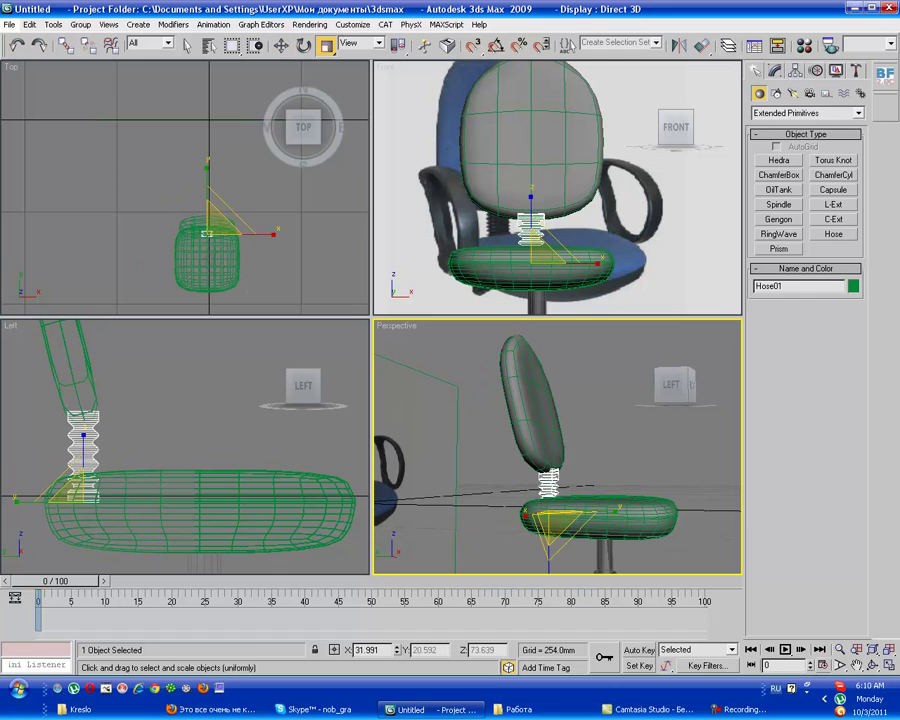
pyautogui.hotkey('alt', 'z')
pyautogui.moveTo(592, 500); pyautogui.dragTo(592, 440)
pyautogui.press('Escape')
pyautogui.press('w')
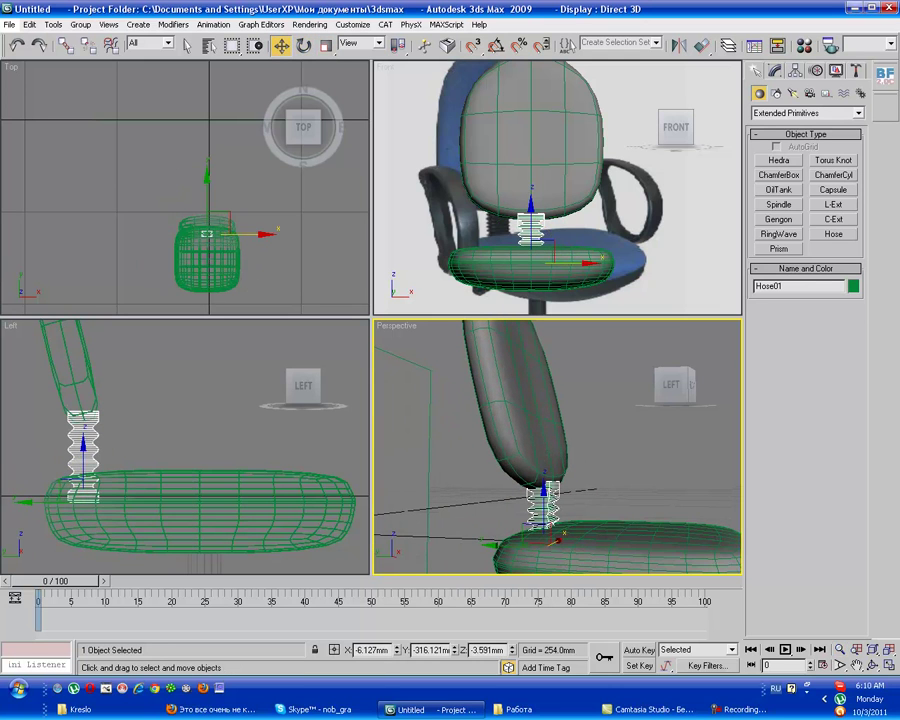
# - Tilt the hose backward to follow the backrest's lean and shift it slightly toward the seat's rear
pyautogui.press('e')
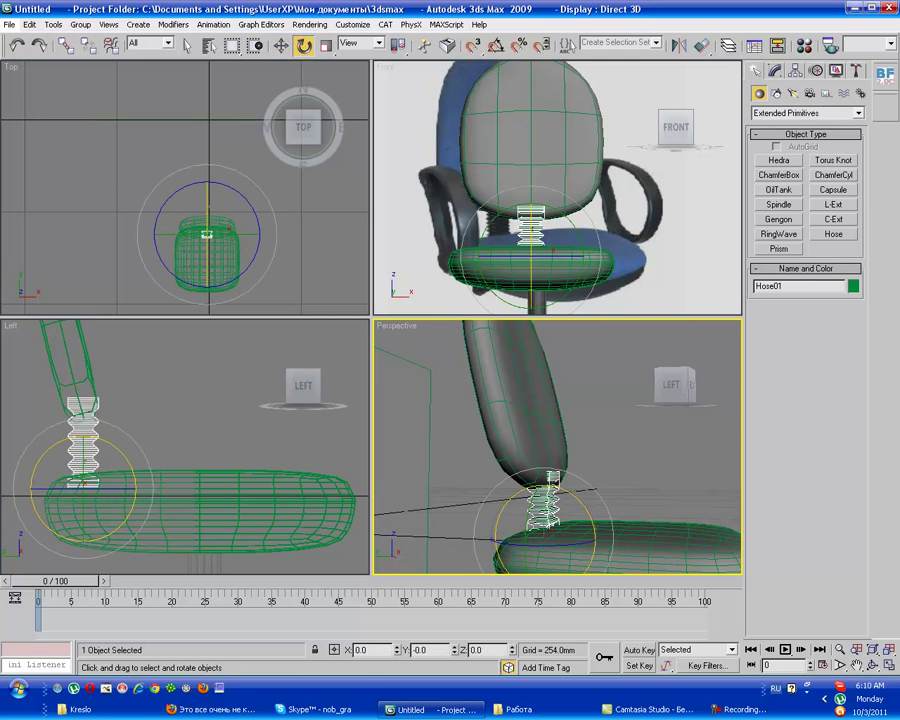
pyautogui.moveTo(557, 447)
pyautogui.keyDown('alt'); pyautogui.mouseDown(button='middle')
pyautogui.moveTo(612, 449)
pyautogui.moveTo(570, 449)
pyautogui.mouseUp(button='middle'); pyautogui.keyUp('alt')
pyautogui.press('w')
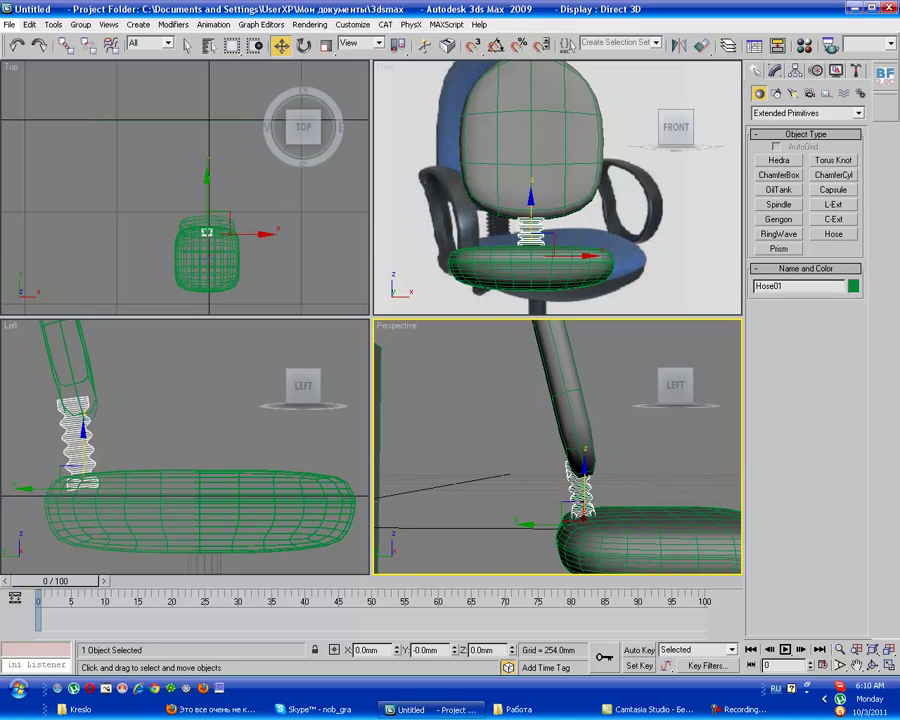
pyautogui.moveTo(570, 449)
pyautogui.keyDown('alt'); pyautogui.mouseDown(button='middle')
pyautogui.moveTo(600, 450)
pyautogui.moveTo(560, 450)
pyautogui.mouseUp(button='middle'); pyautogui.keyUp('alt')
pyautogui.scroll(-3, 590, 455)
# - Try to scale the backrest along its depth axis, first in View and then in Local coordinates
pyautogui.click(550, 410)
pyautogui.press('e')
pyautogui.press('r')
pyautogui.press('r')
pyautogui.moveTo(612, 410); pyautogui.dragTo(640, 331)
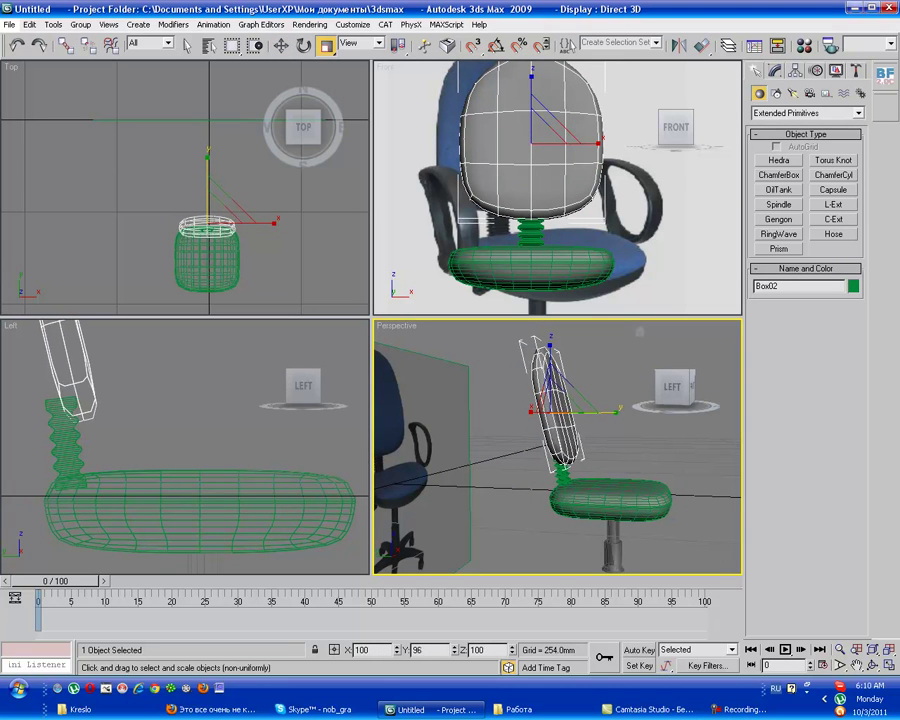
pyautogui.press('r')
pyautogui.click(362, 43)
pyautogui.click(355, 84)
pyautogui.press('r')
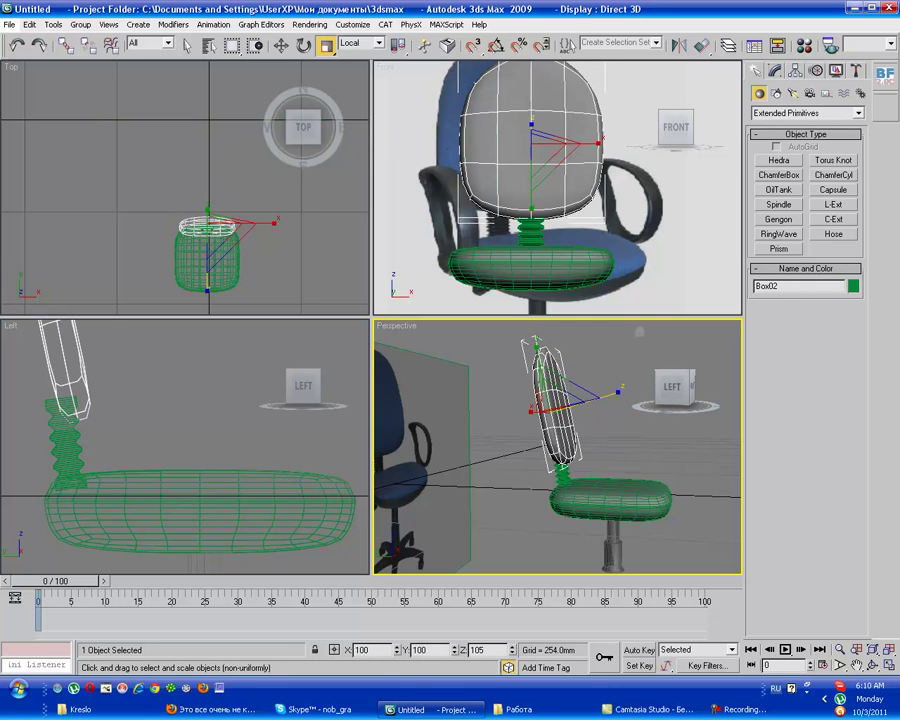
# - Move the backrest about 8 mm rearward along Y so that it sits over the top of the hose
pyautogui.press('w')
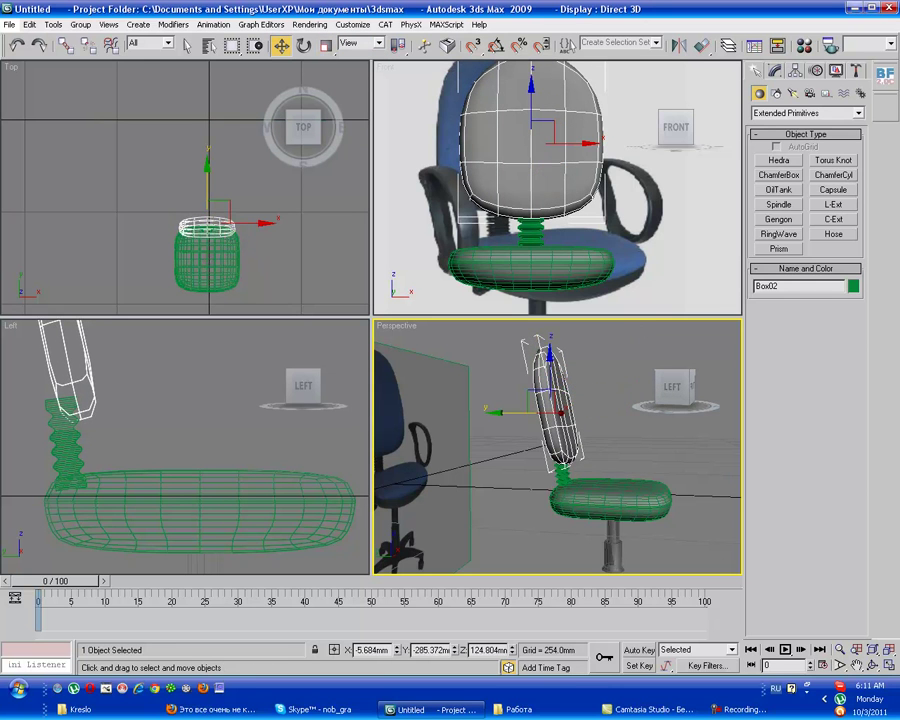
pyautogui.click(650, 540)
pyautogui.keyDown('alt'); pyautogui.moveTo(600, 500); pyautogui.dragTo(420, 500, button='middle'); pyautogui.keyUp('alt')
pyautogui.click(545, 395)
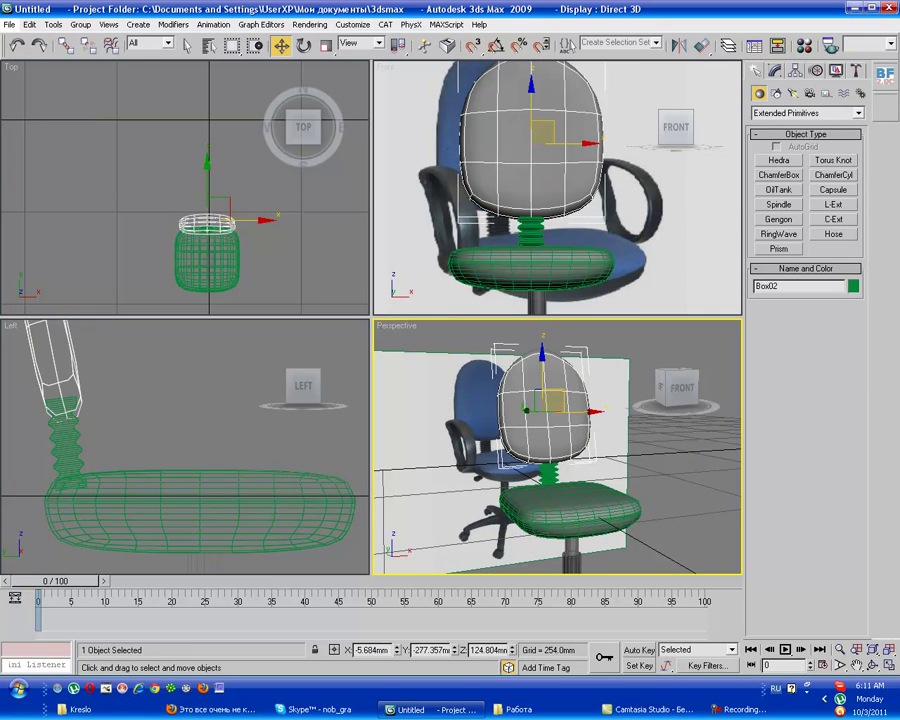
# - Raise the three upper vertices beside the backrest's centre slightly to round its top edge, and deselect the backrest
pyautogui.click(775, 70)
pyautogui.press('2')
pyautogui.press('1')
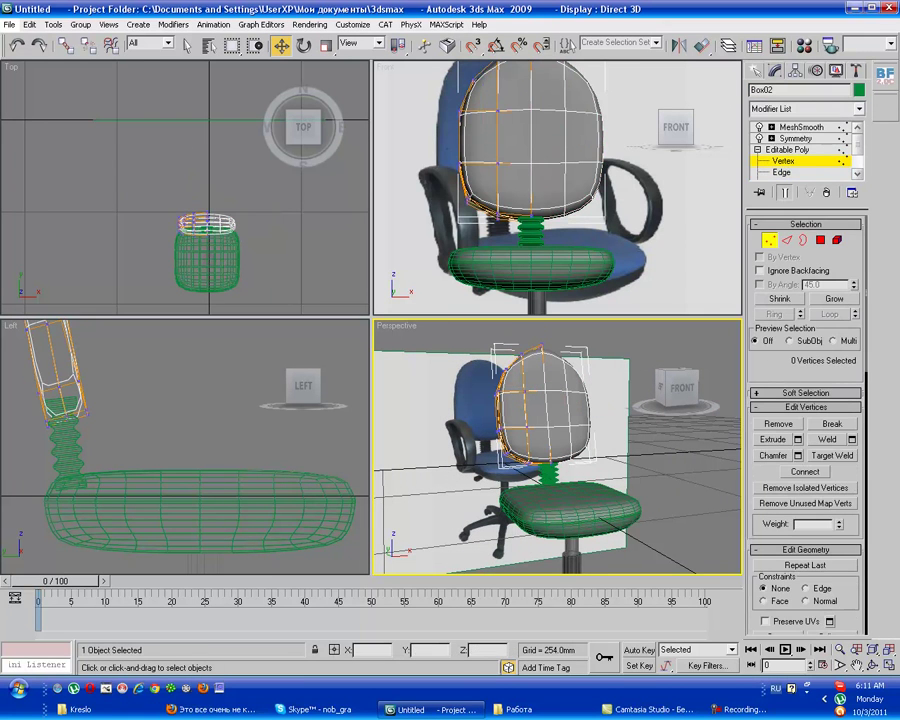
pyautogui.scroll(3, 557, 188)
pyautogui.moveTo(509, 150); pyautogui.dragTo(512, 152)
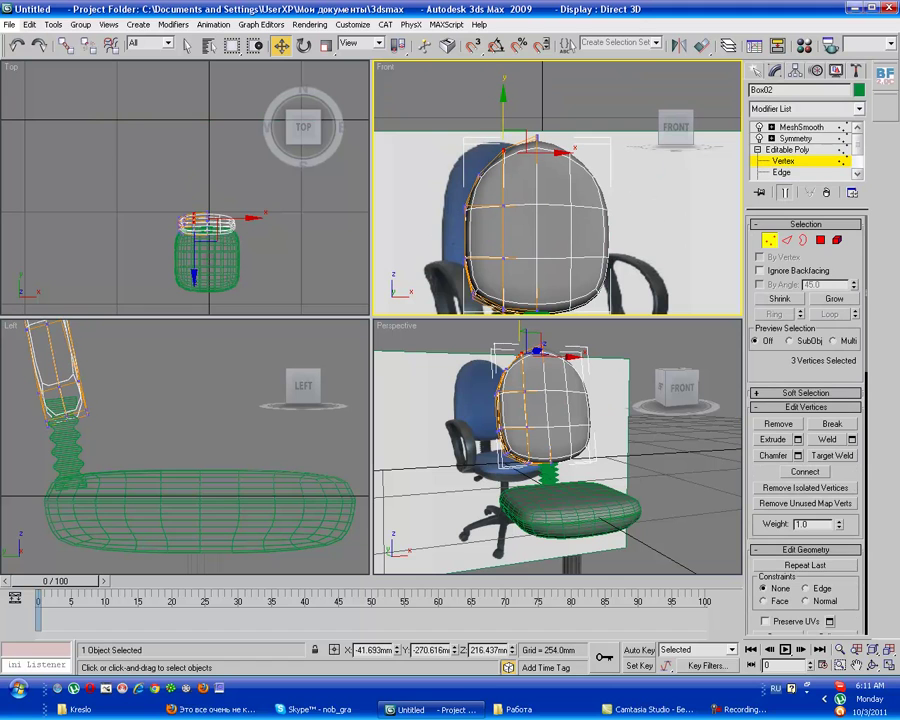
pyautogui.click(700, 100)
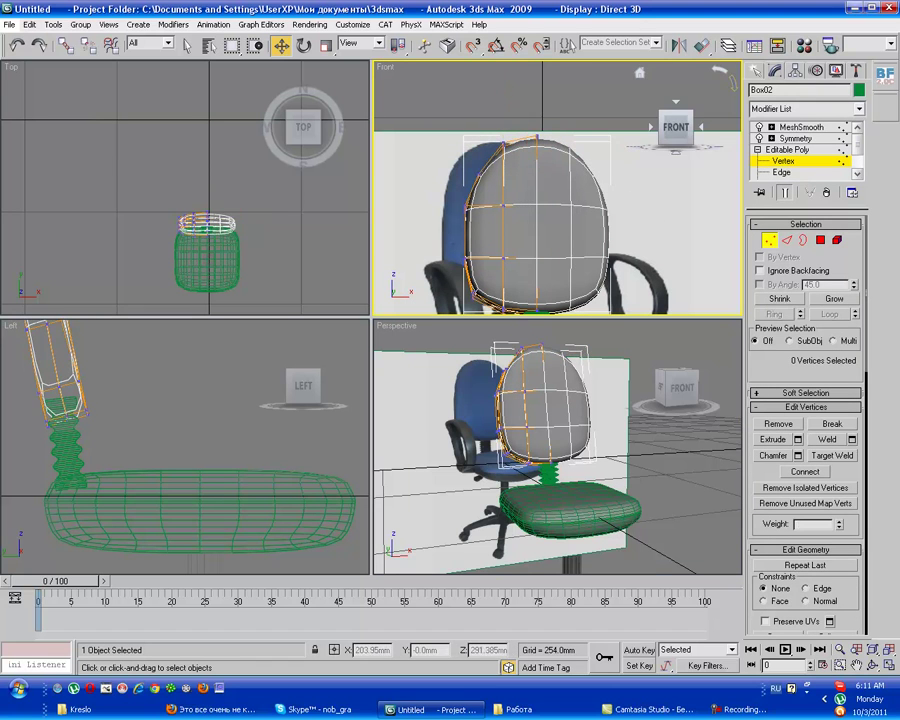
pyautogui.click(757, 70)
pyautogui.click(700, 470)
# - Create a circle of about 47 mm radius above the seat in the side view
pyautogui.moveTo(676, 390); pyautogui.dragTo(650, 402)
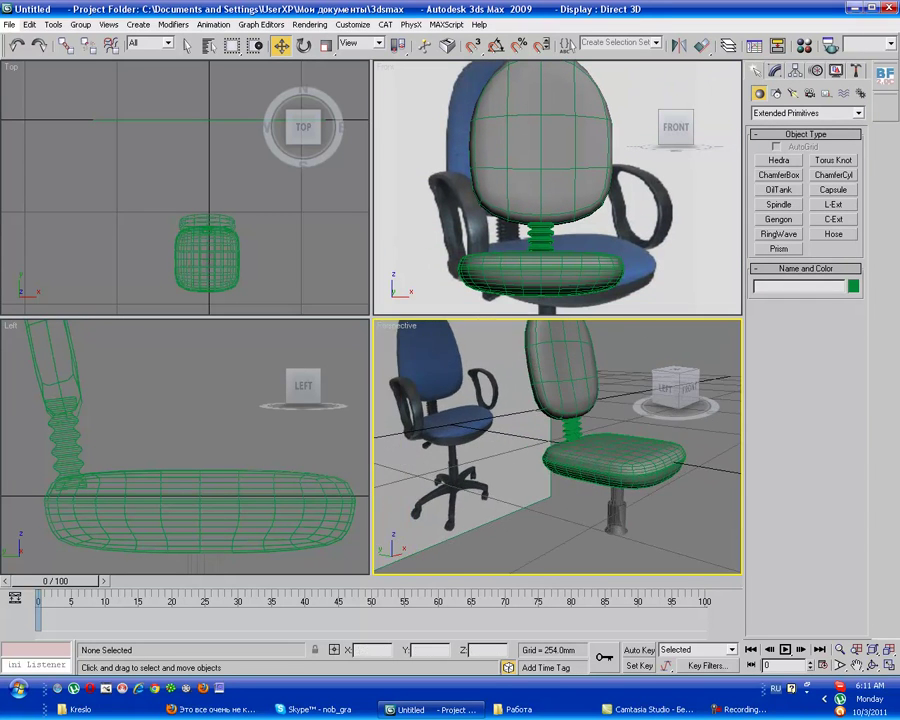
pyautogui.click(303, 390)
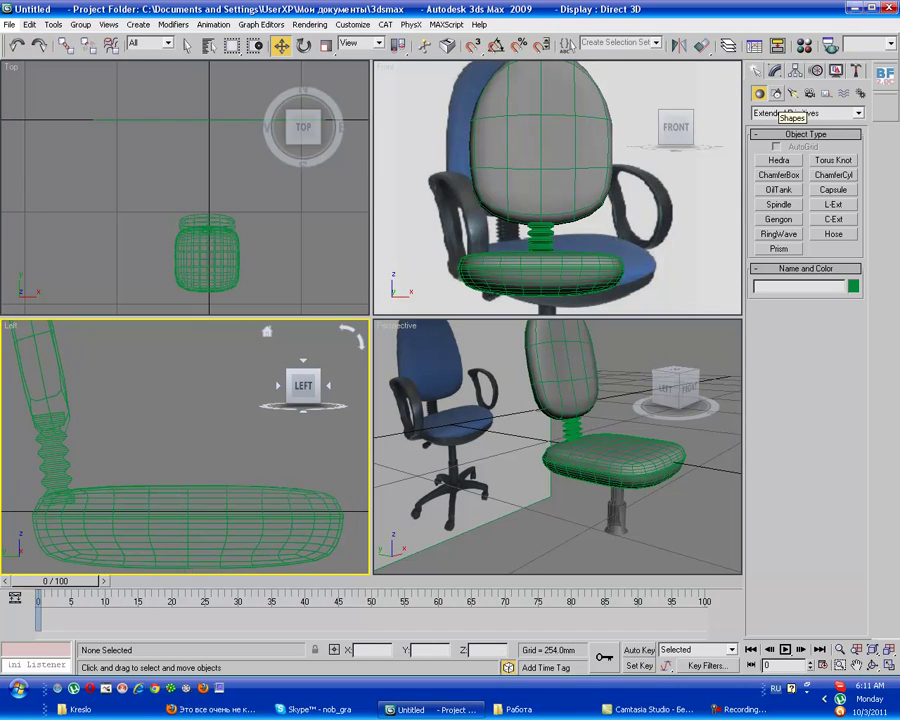
pyautogui.click(776, 93)
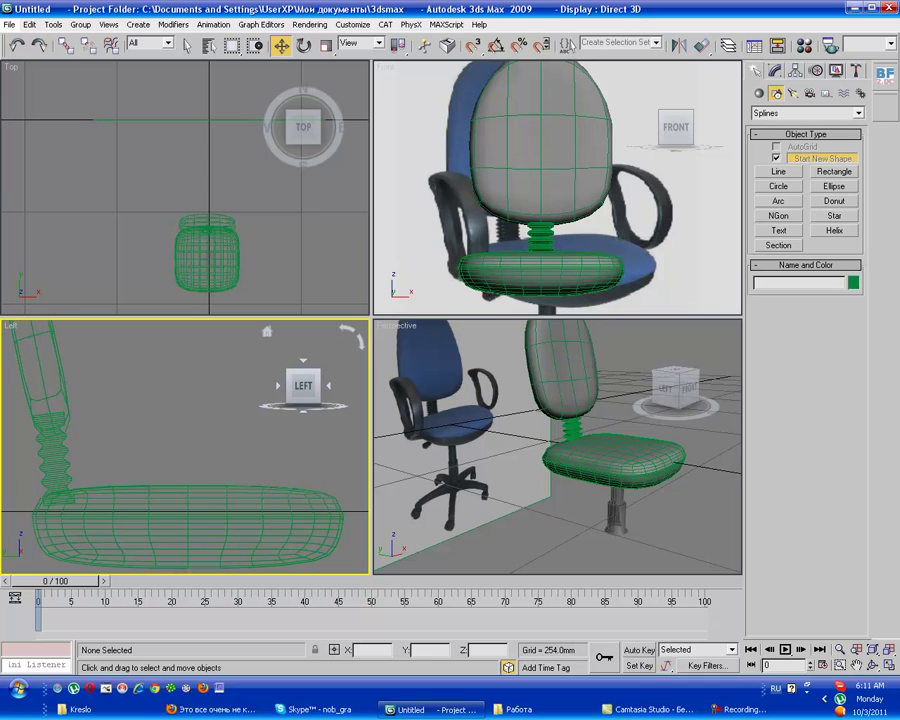
pyautogui.click(779, 186)
pyautogui.moveTo(206, 401); pyautogui.dragTo(124, 400)
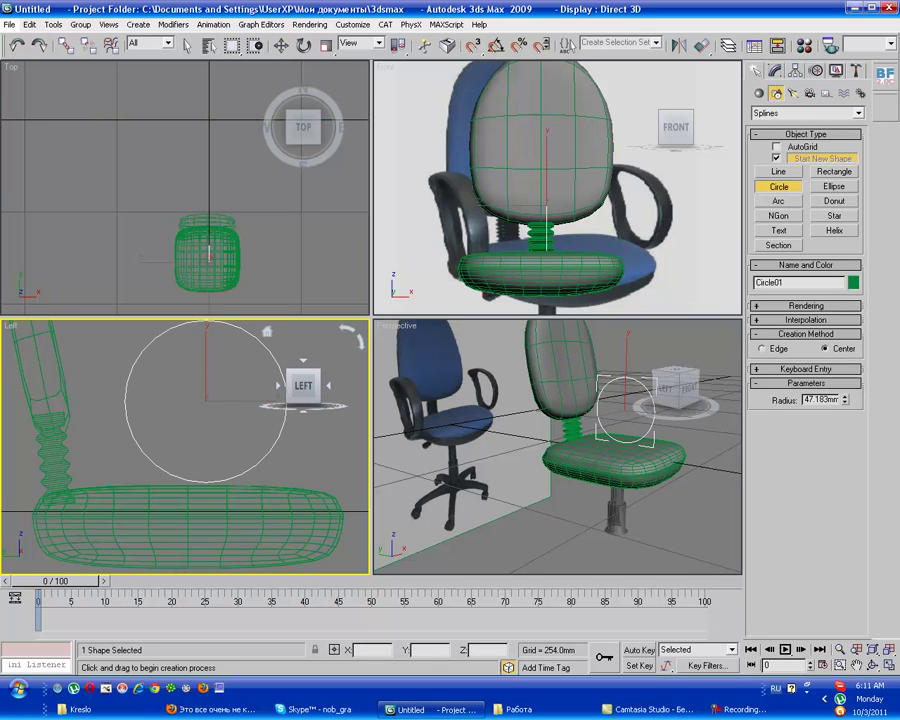
# - Move the circle about 89 mm sideways in the front view to the seat's side edge, where the armrest belongs
pyautogui.press('w')
pyautogui.rightClick(450, 270)
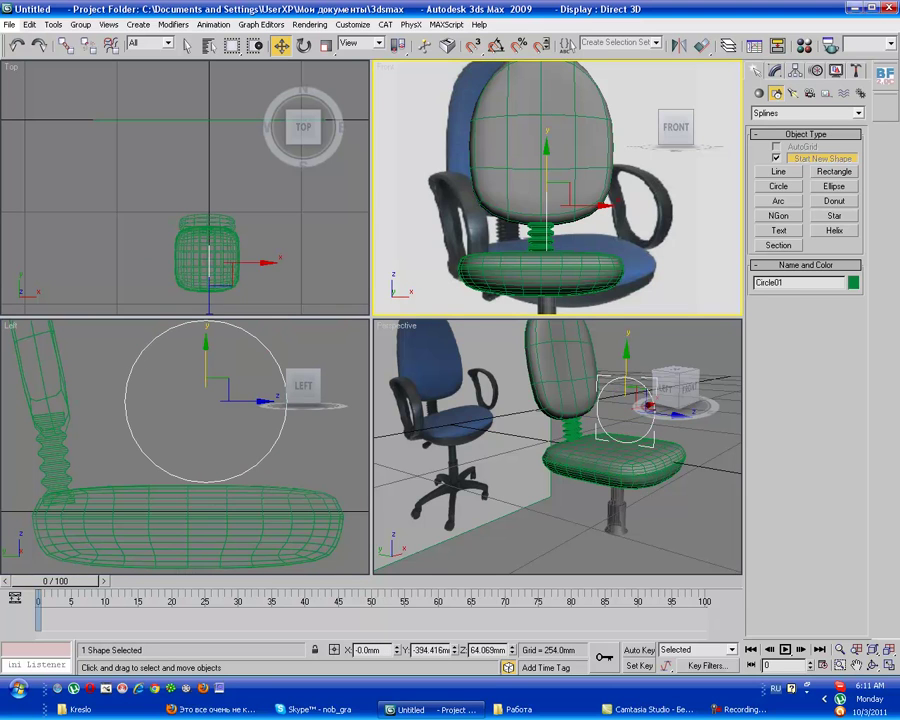
pyautogui.moveTo(580, 205); pyautogui.dragTo(496, 205)
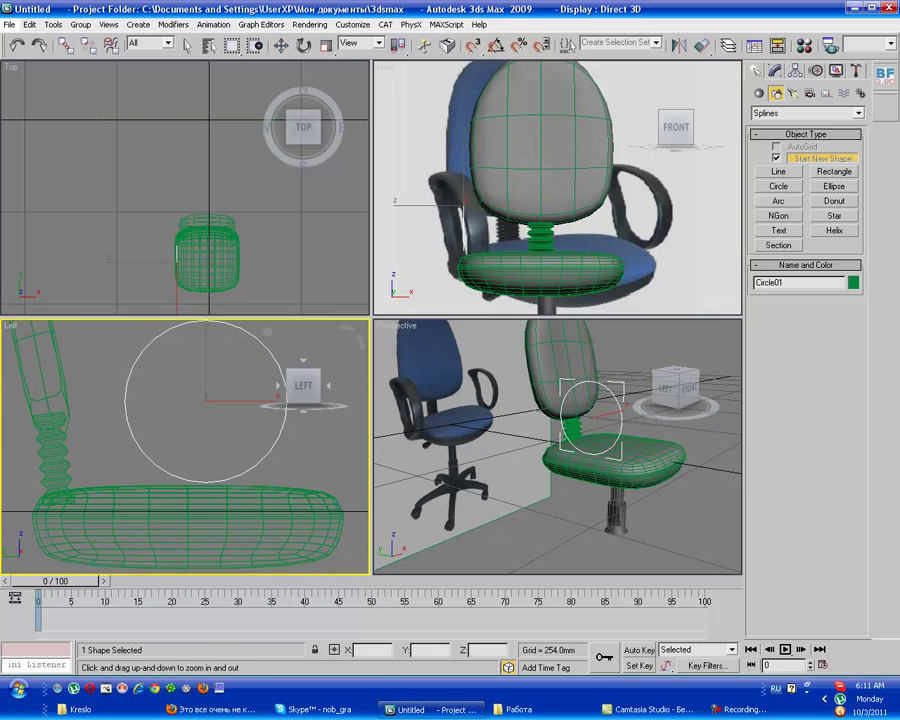
# - Enable the circle's rendering in the viewport and give it a Rectangular cross-section
pyautogui.scroll(-4, 185, 447)
pyautogui.click(774, 70)
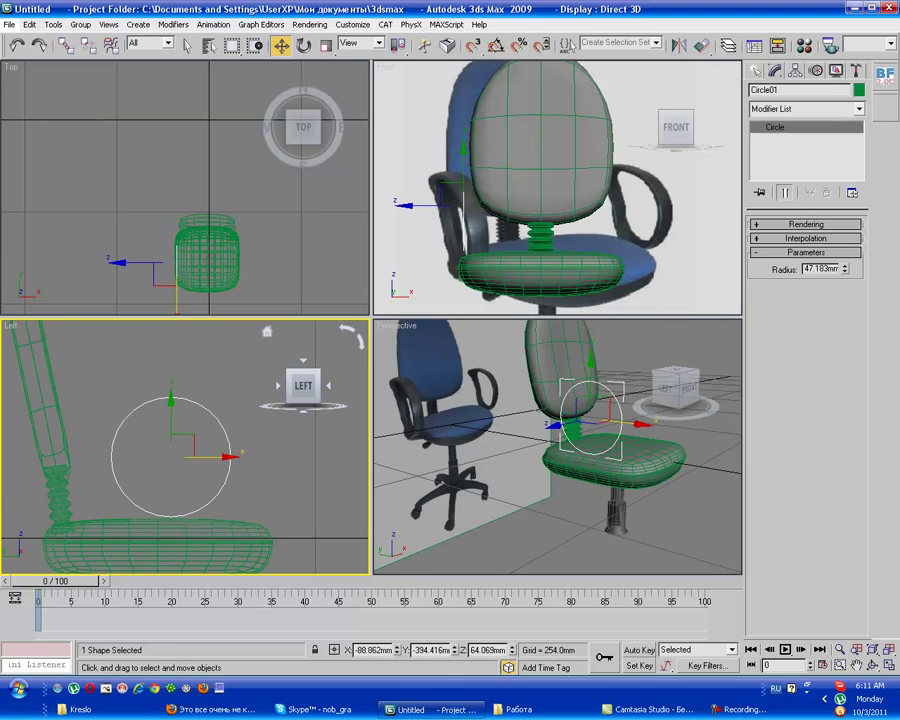
pyautogui.click(806, 224)
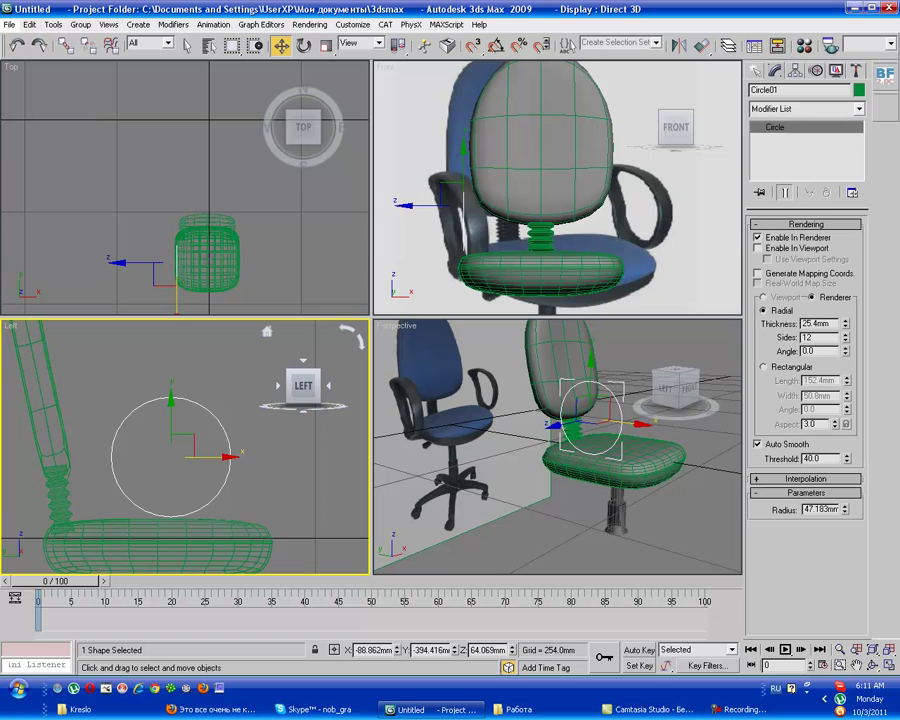
pyautogui.click(757, 248)
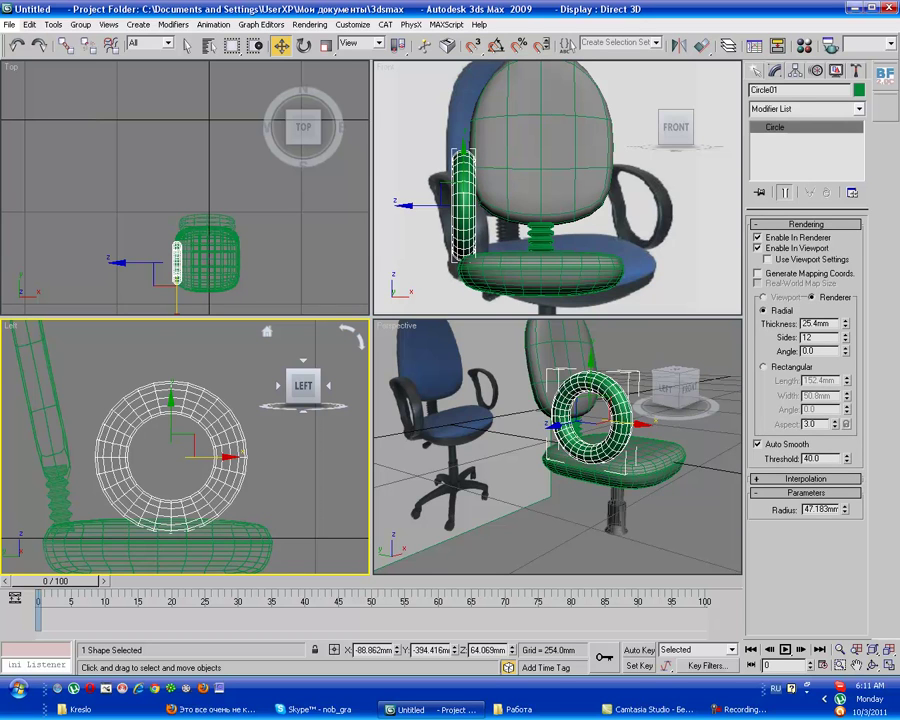
pyautogui.click(764, 367)
pyautogui.keyDown('alt'); pyautogui.moveTo(600, 467); pyautogui.dragTo(560, 467, button='middle'); pyautogui.keyUp('alt')
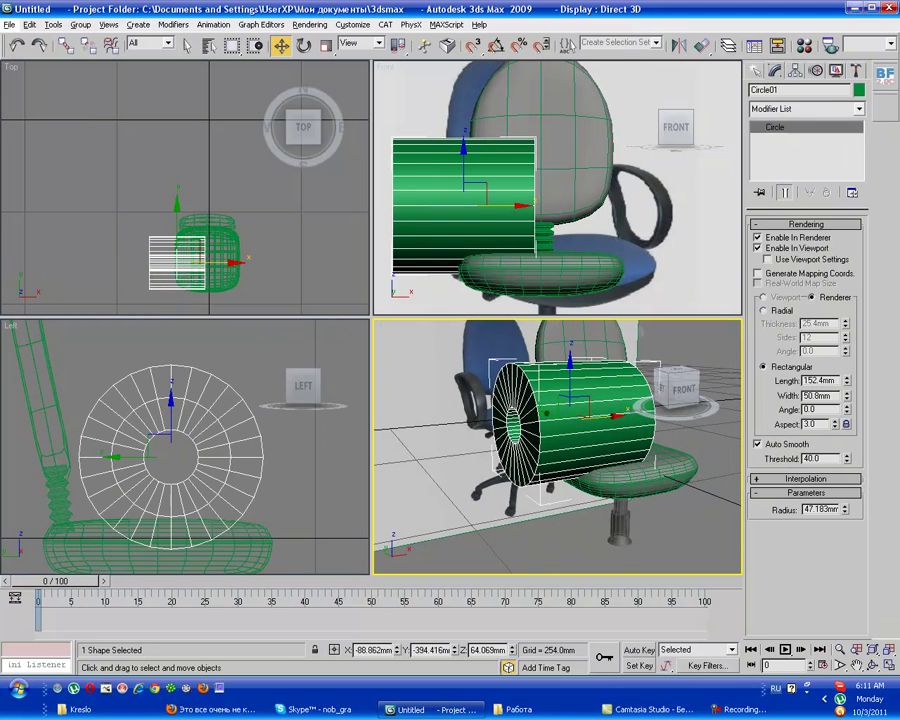
pyautogui.click(763, 311)
pyautogui.click(763, 367)
# - Set the ring's rectangular cross-section to a length of 20.828 mm and a width of 6.096 mm
pyautogui.moveTo(846, 380); pyautogui.dragTo(846, 440)
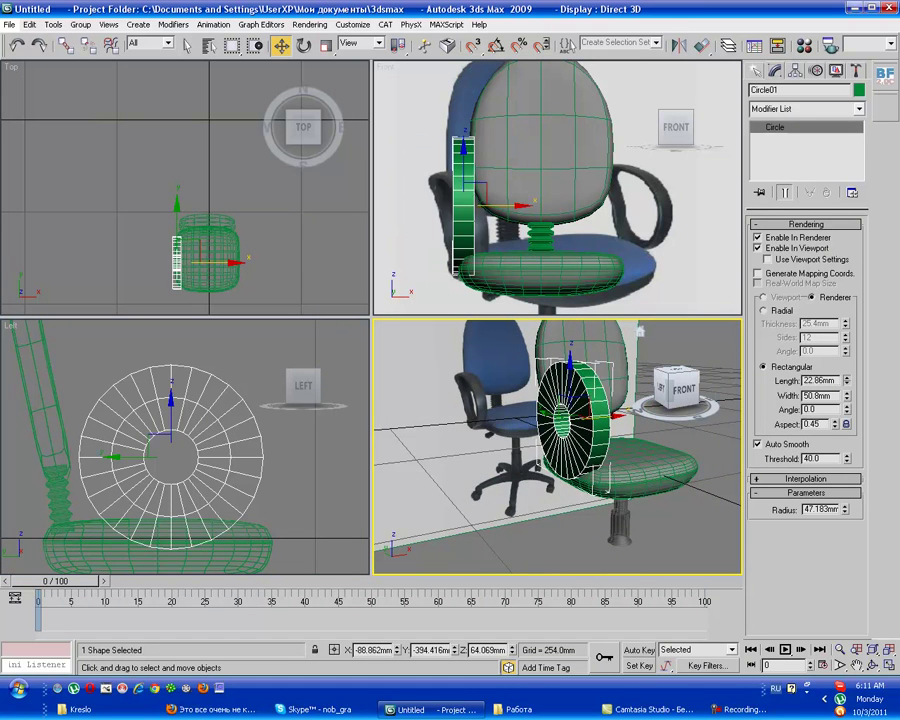
pyautogui.moveTo(846, 395); pyautogui.dragTo(846, 452)
pyautogui.keyDown('alt'); pyautogui.moveTo(560, 450); pyautogui.dragTo(620, 450, button='middle'); pyautogui.keyUp('alt')
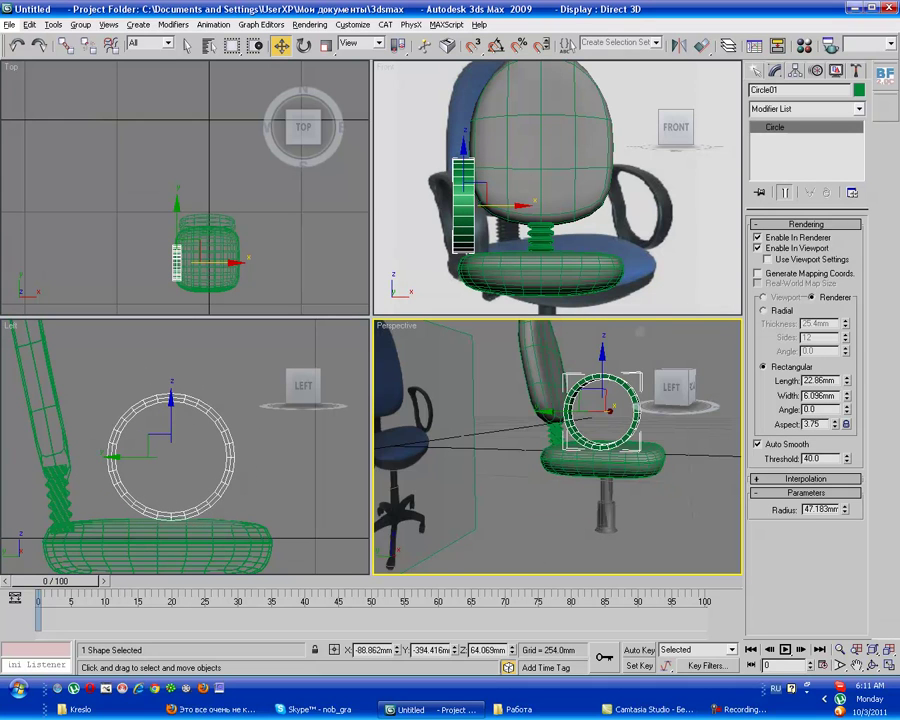
pyautogui.scroll(-5, 557, 447)
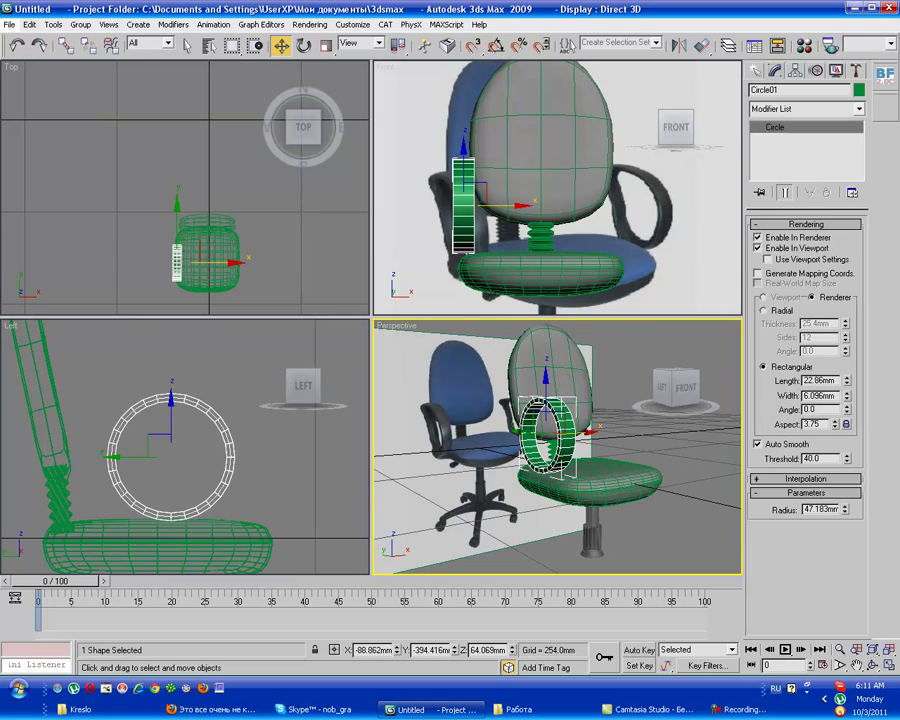
pyautogui.scroll(7, 540, 420)
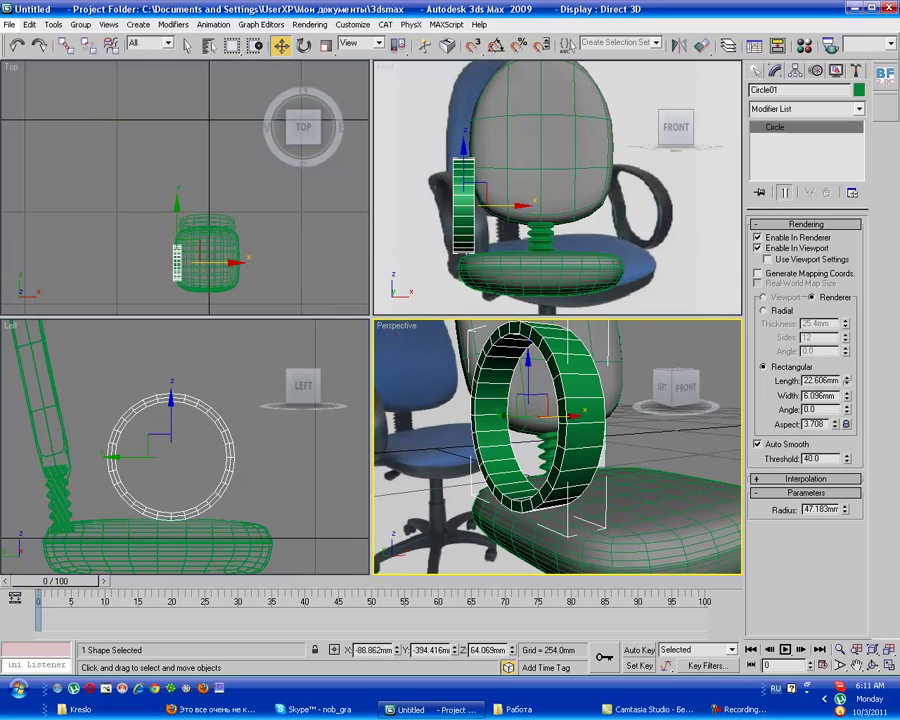
pyautogui.moveTo(846, 381); pyautogui.dragTo(846, 388)
pyautogui.scroll(2, 640, 330)
pyautogui.keyDown('alt'); pyautogui.moveTo(557, 447); pyautogui.dragTo(580, 447, button='middle'); pyautogui.keyUp('alt')
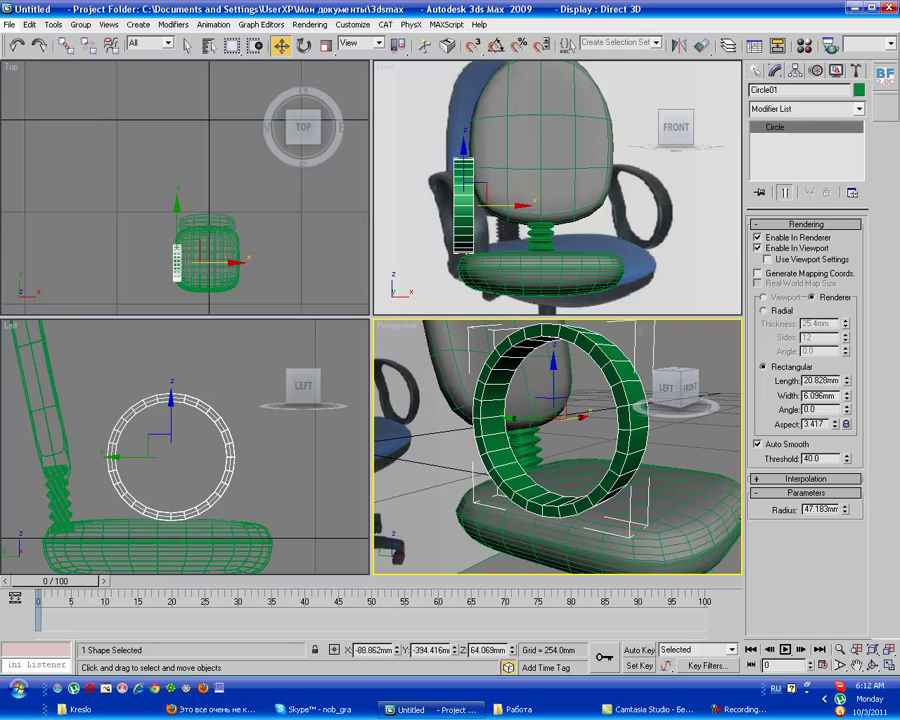
# - Convert the circle to an Editable Spline and switch to vertex editing
pyautogui.rightClick(744, 400)
pyautogui.moveTo(700, 531)
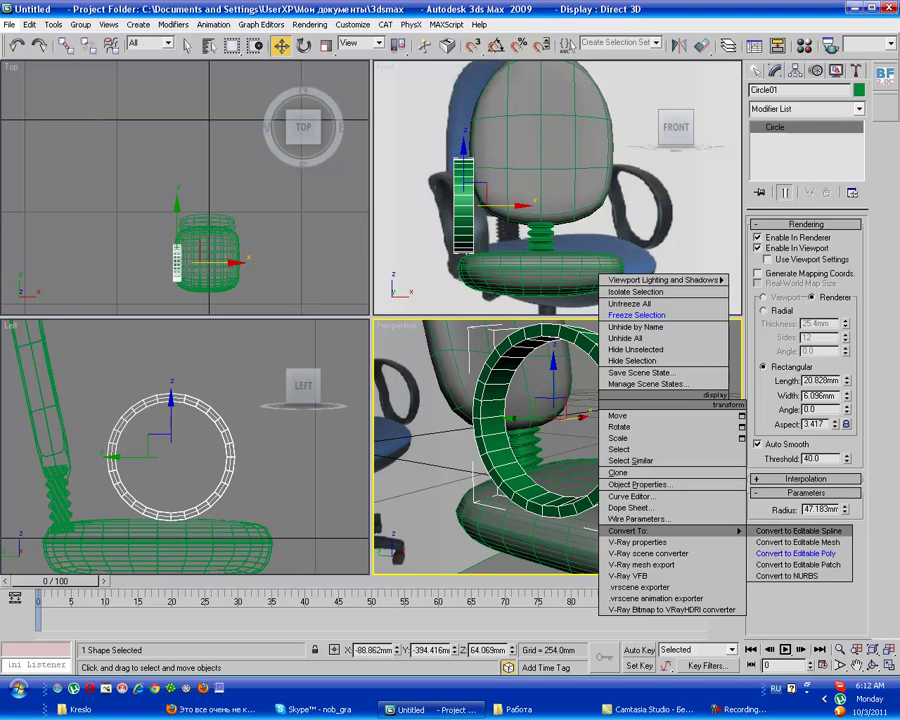
pyautogui.click(800, 531)
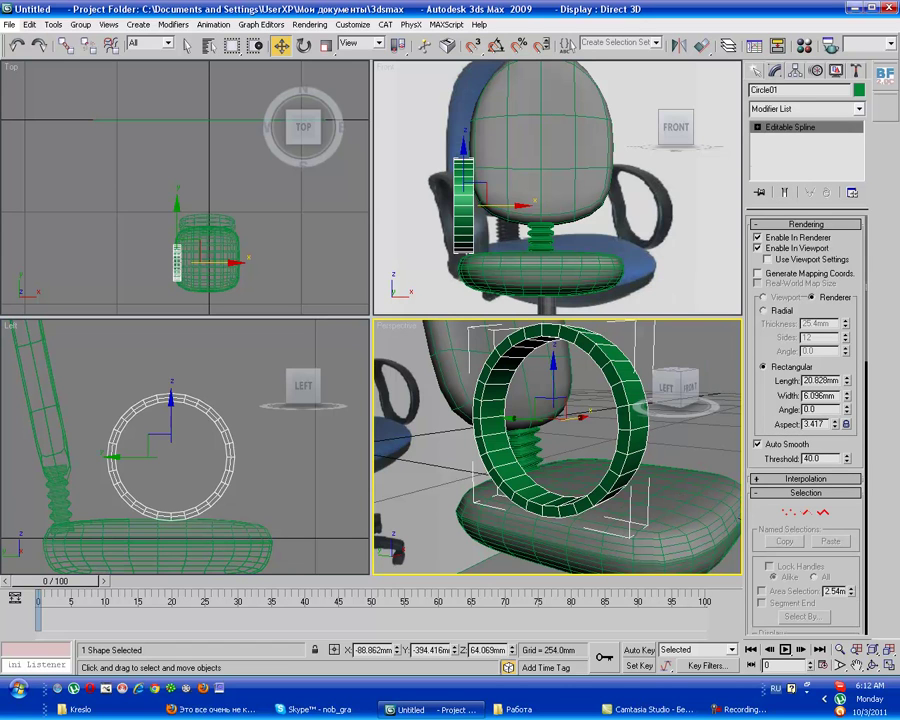
pyautogui.click(783, 138)
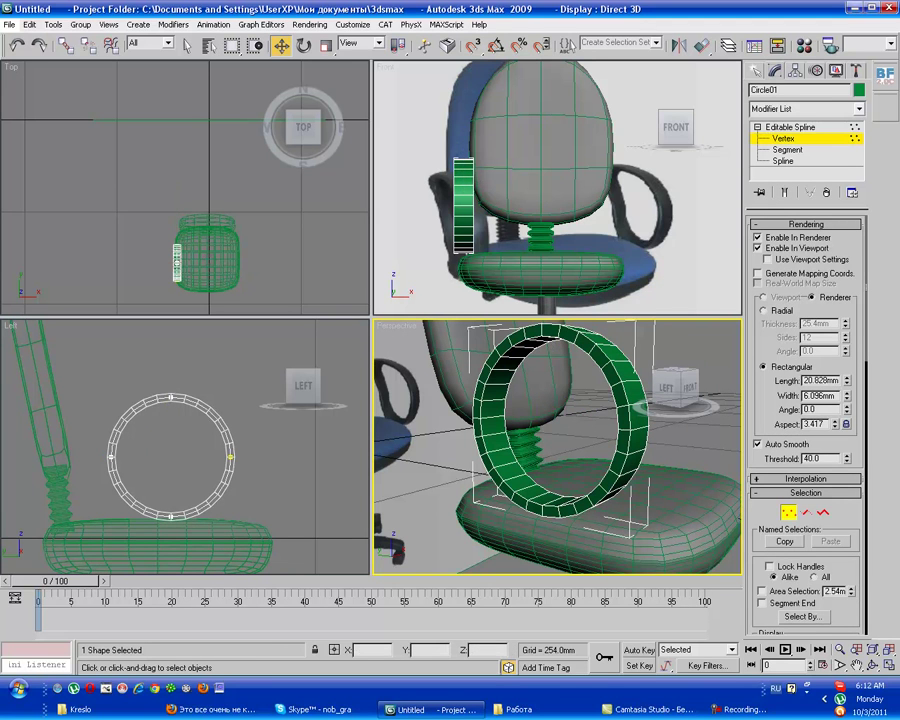
pyautogui.press('2')
pyautogui.press('3')
pyautogui.press('1')
# - Move the ring's upper vertex slightly up and rearward, and pull its front vertex inward toward the backrest
pyautogui.click(170, 397)
pyautogui.moveTo(170, 458); pyautogui.dragTo(183, 484, button='middle')
pyautogui.moveTo(183, 425); pyautogui.dragTo(172, 420)
pyautogui.click(243, 483)
pyautogui.moveTo(243, 483); pyautogui.dragTo(229, 483)
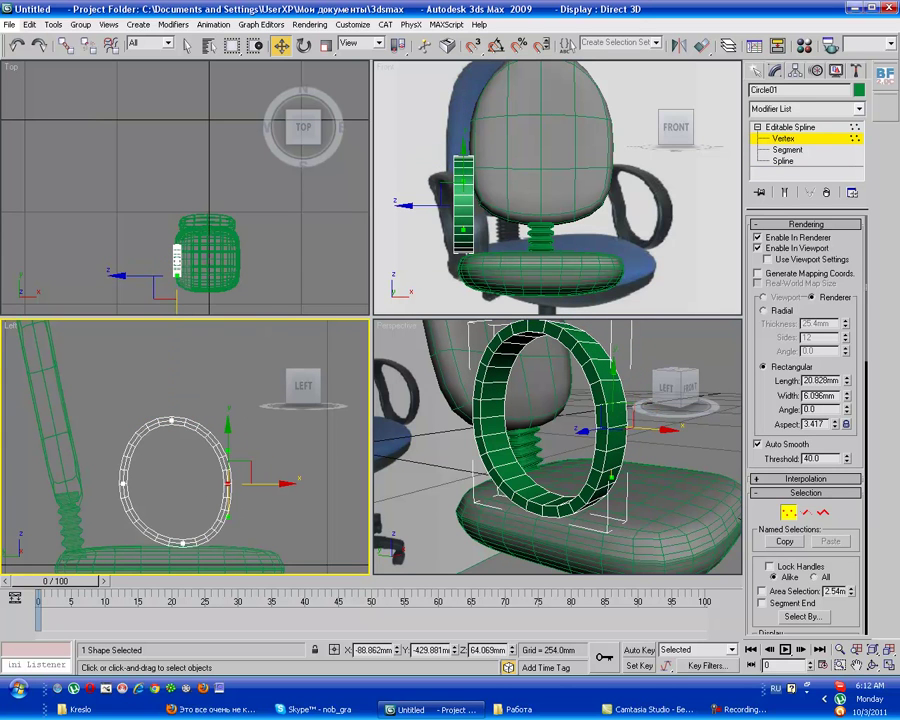
# - Move the ring's rear vertex outward toward the backrest
pyautogui.click(172, 420)
pyautogui.scroll(-2, 175, 440)
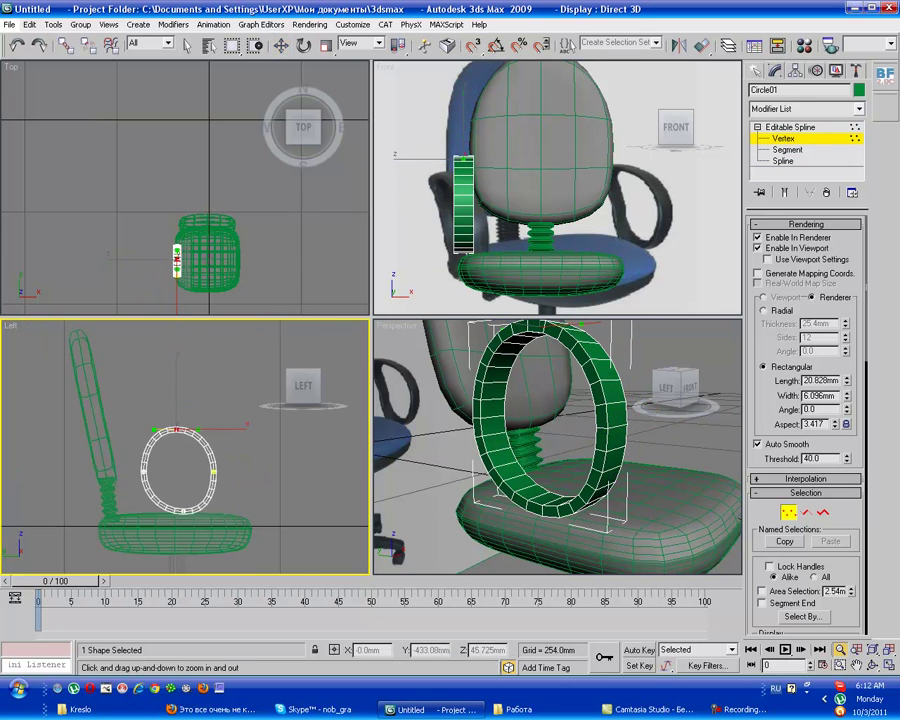
pyautogui.click(184, 512)
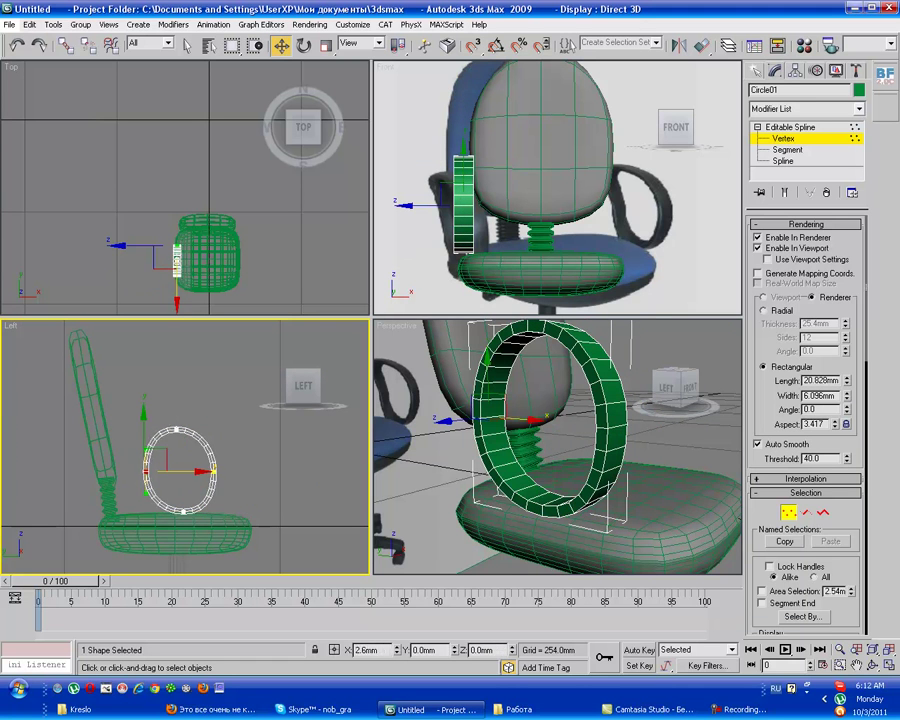
pyautogui.click(472, 411)
pyautogui.keyDown('alt'); pyautogui.moveTo(472, 411); pyautogui.dragTo(530, 415, button='middle'); pyautogui.keyUp('alt')
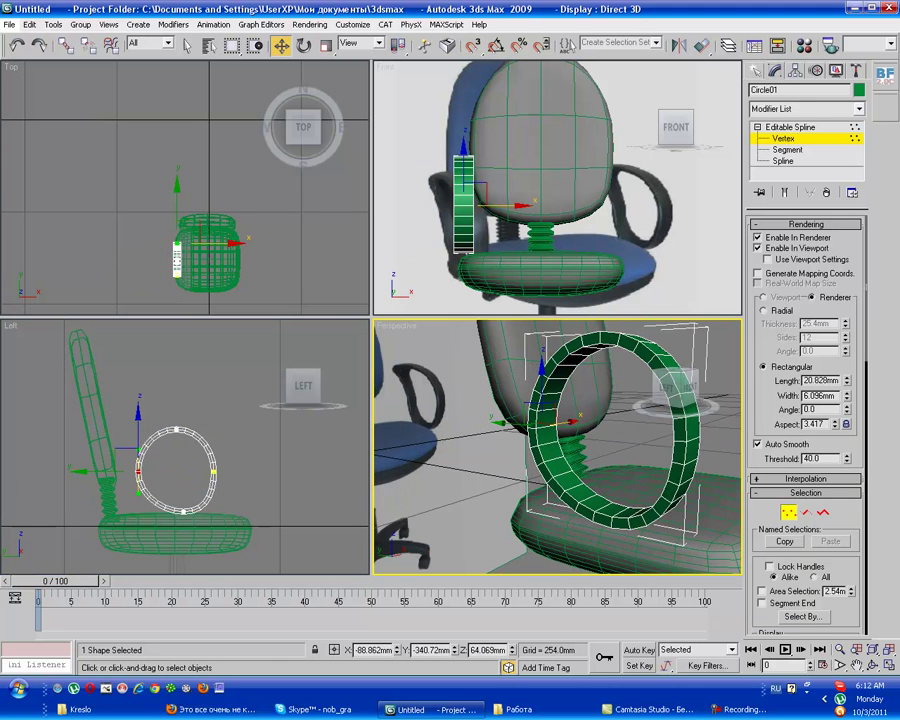
pyautogui.scroll(-4, 530, 415)
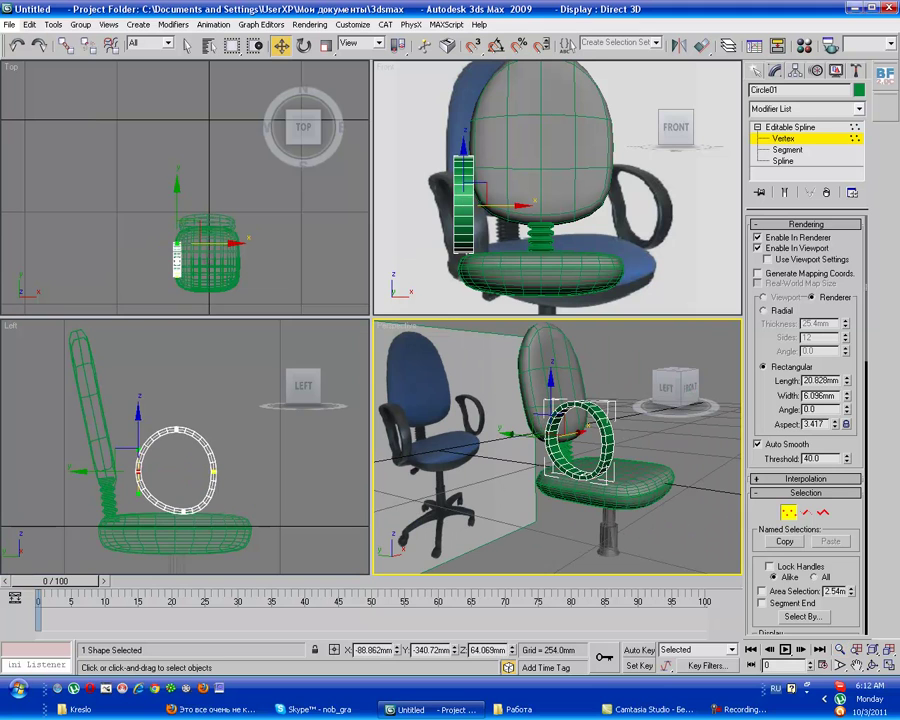
# - Shift the ring's top vertex rearward and pull its front and rear vertices slightly inward
pyautogui.click(250, 480)
pyautogui.click(176, 429)
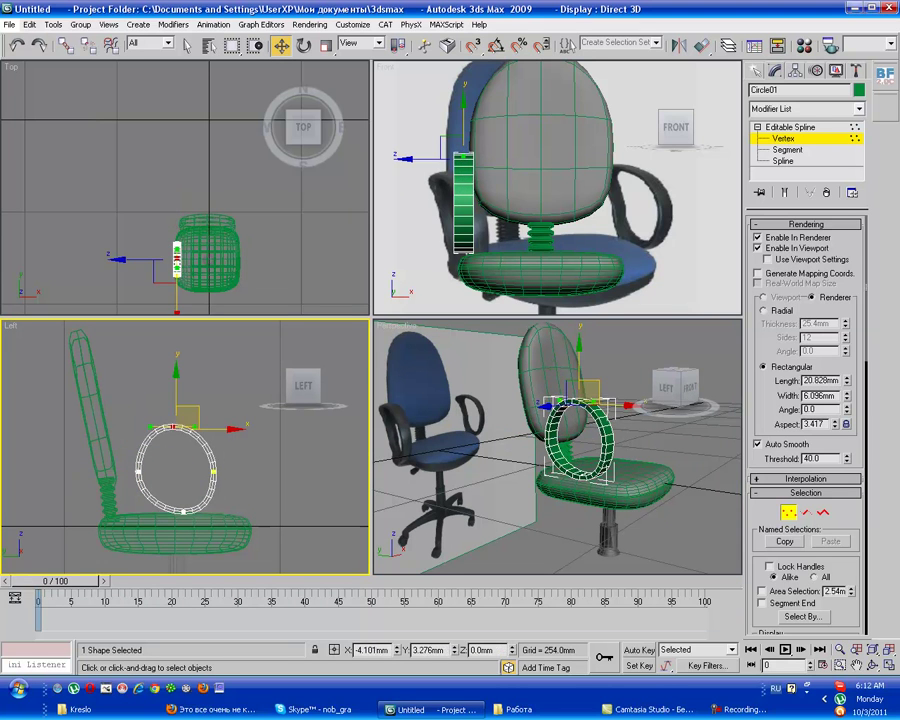
pyautogui.hotkey('ctrl', 'd')
pyautogui.moveTo(213, 471); pyautogui.dragTo(205, 471)
pyautogui.click(138, 468)
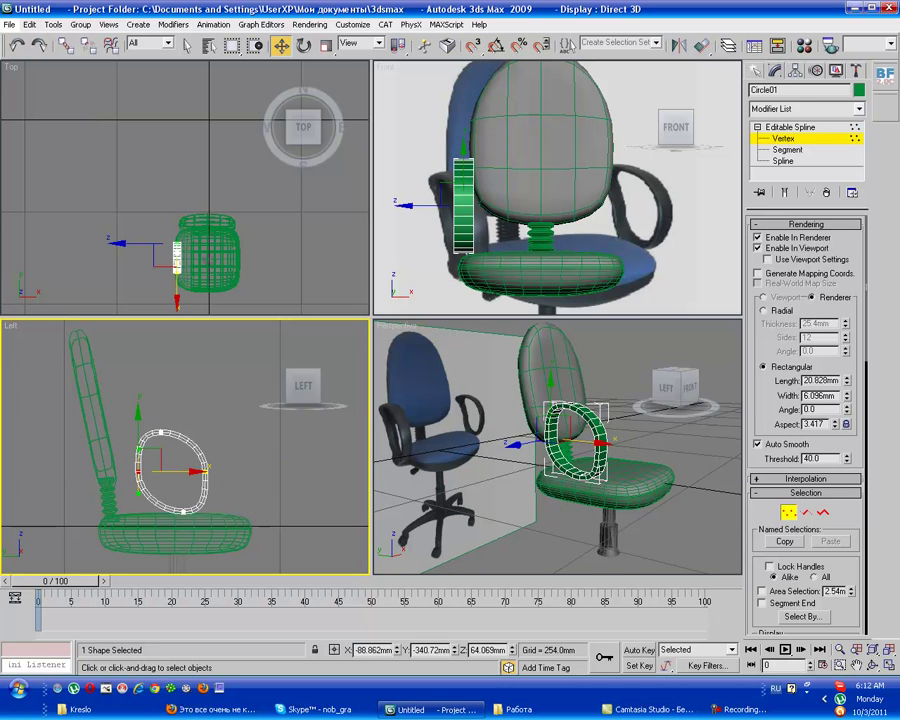
pyautogui.moveTo(138, 468); pyautogui.dragTo(147, 470)
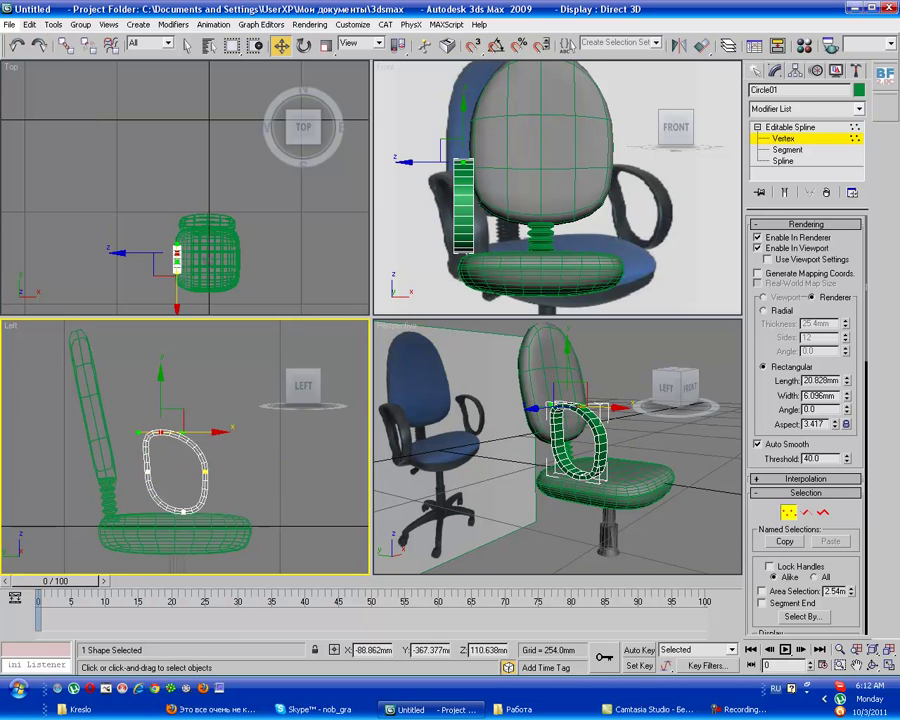
pyautogui.click(147, 468)
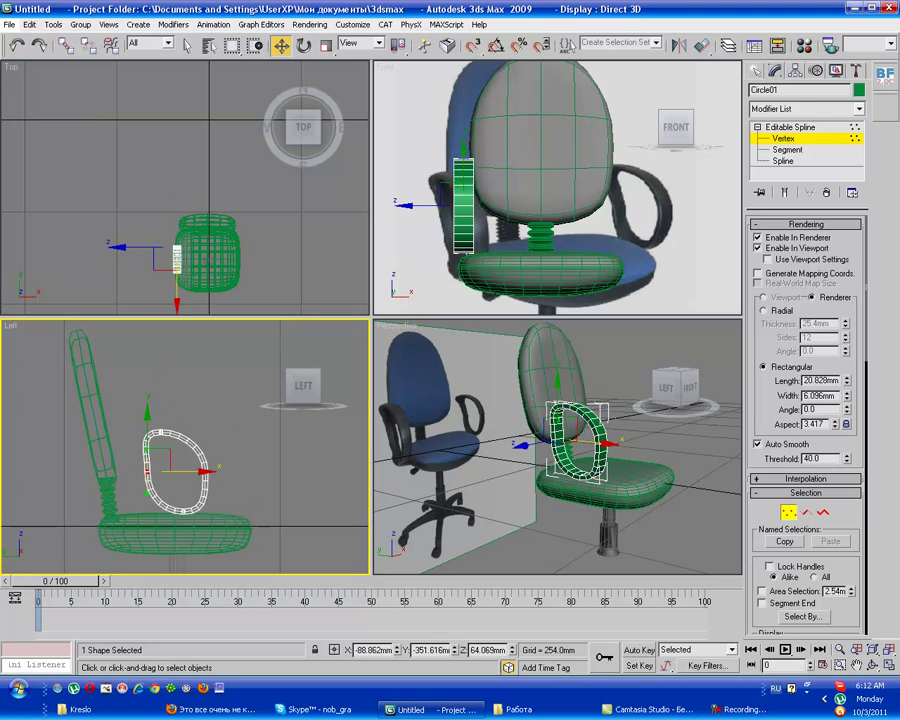
# - Set the ring's rear vertex to Bezier, tilt its tangent handles to slant the rear side, and nudge it slightly down
pyautogui.rightClick(140, 460)
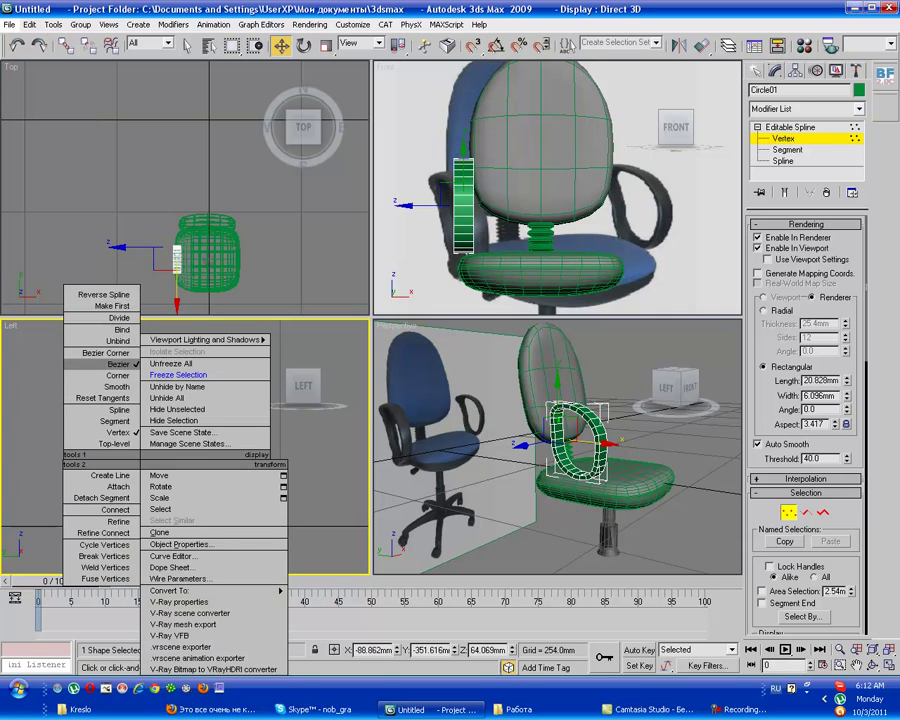
pyautogui.click(118, 364)
pyautogui.rightClick(147, 460)
pyautogui.click(80, 389)
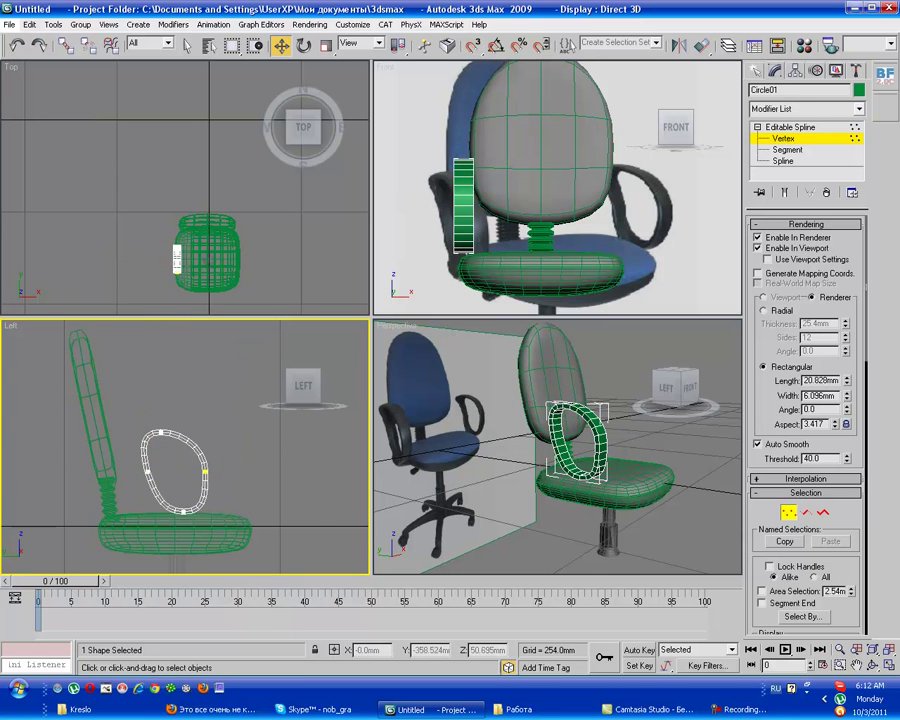
pyautogui.rightClick(147, 458)
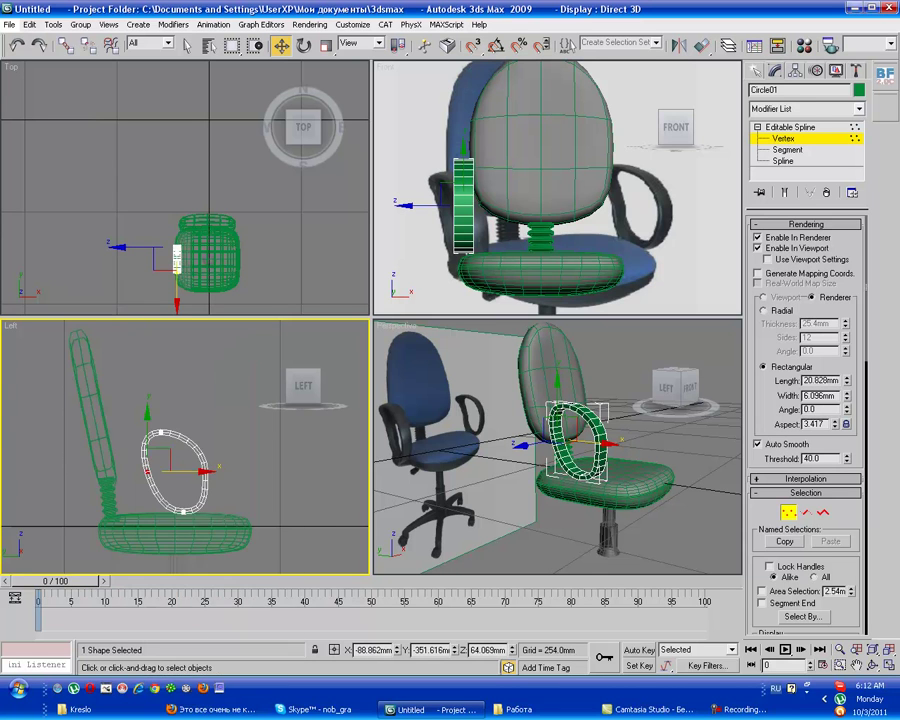
pyautogui.click(118, 362)
pyautogui.scroll(2, 189, 451)
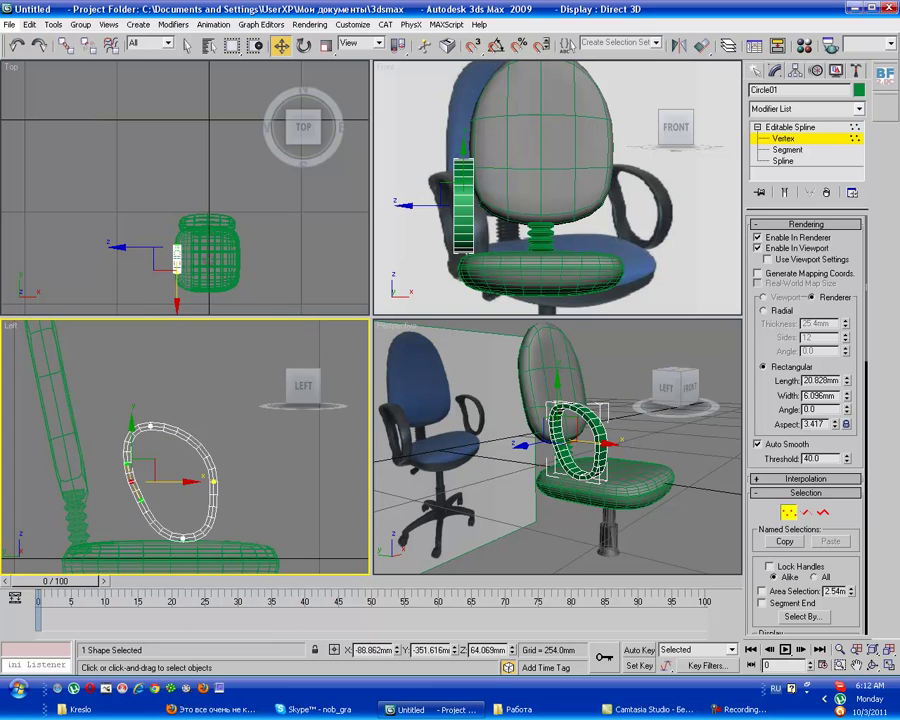
pyautogui.click(100, 360)
pyautogui.click(131, 481)
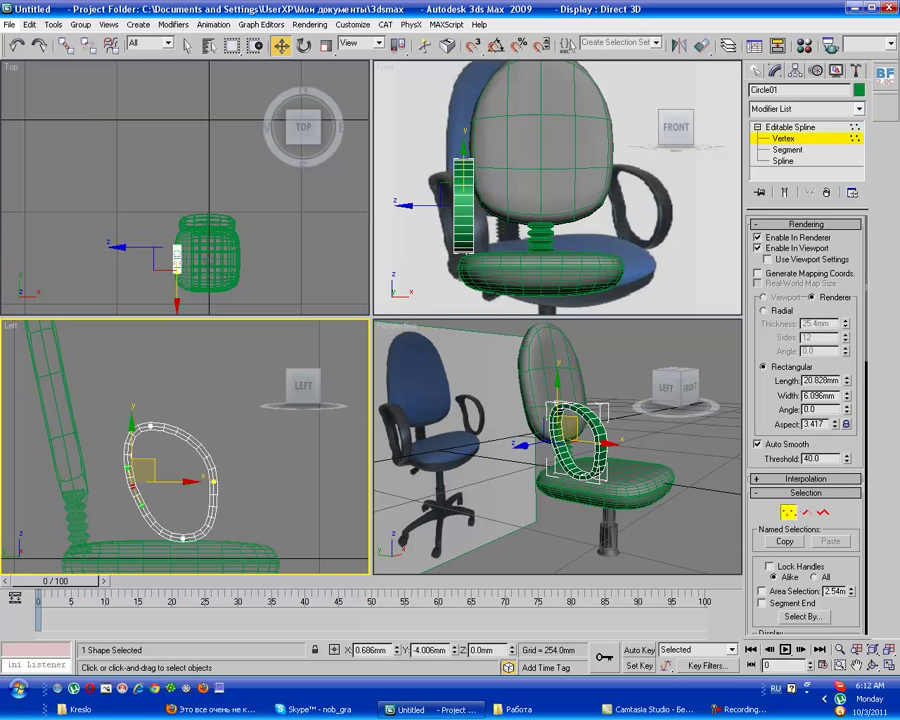
pyautogui.click(131, 484)
# - Move the ring's front vertex slightly forward and its top and rear vertices up toward the backrest
pyautogui.click(213, 484)
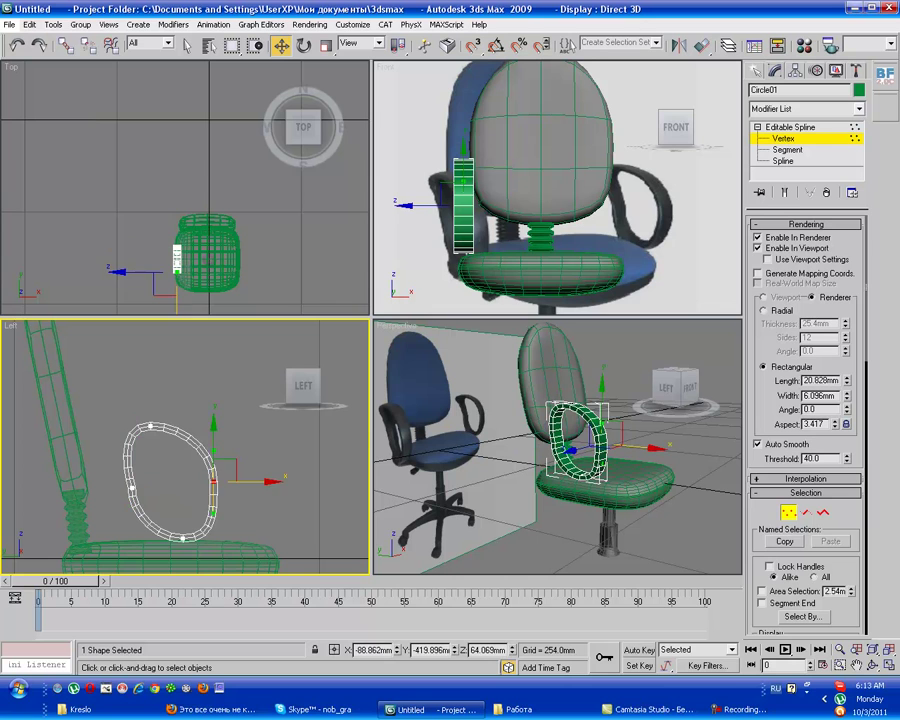
pyautogui.click(219, 483)
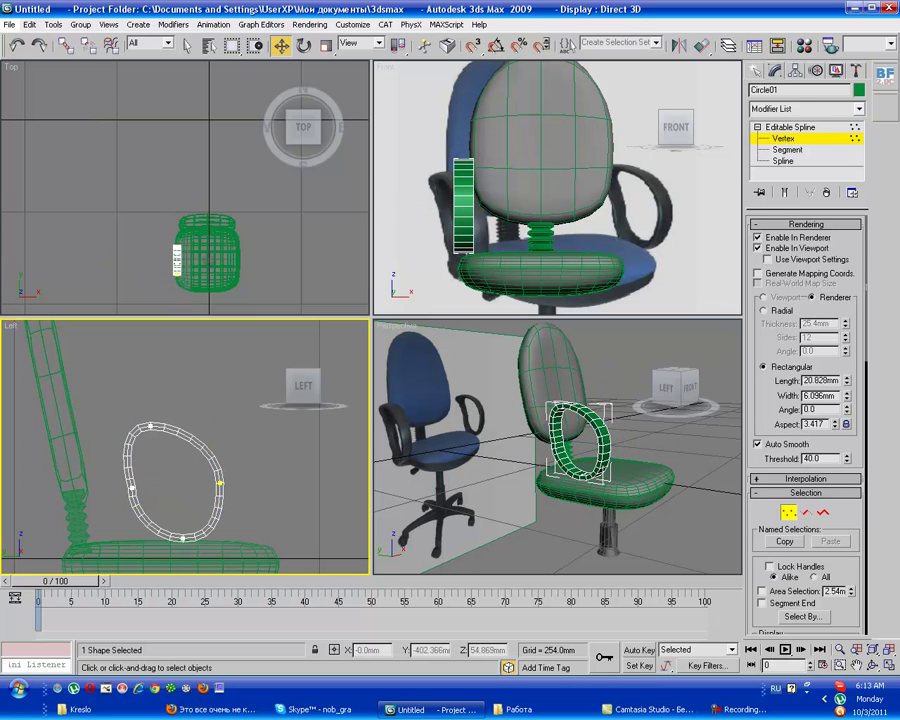
pyautogui.moveTo(150, 426); pyautogui.dragTo(140, 500)
pyautogui.click(164, 481)
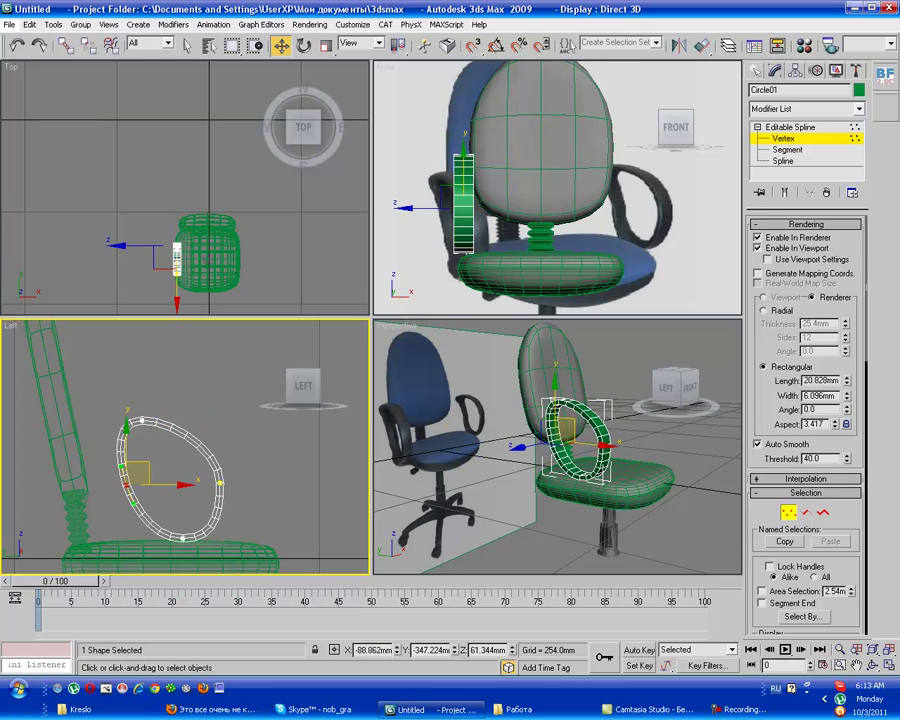
# - Move the ring's lower vertex rearward and bring its top and rear vertices slightly forward
pyautogui.click(97, 358)
pyautogui.click(183, 538)
pyautogui.moveTo(183, 538); pyautogui.dragTo(169, 537)
pyautogui.click(140, 322)
pyautogui.moveTo(108, 448); pyautogui.dragTo(145, 515)
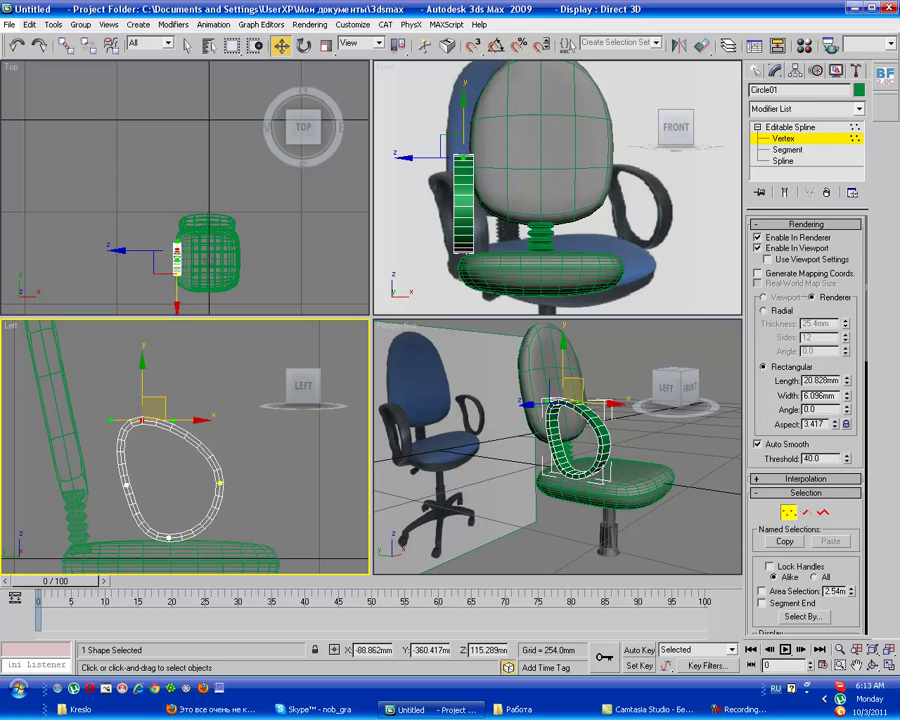
pyautogui.moveTo(138, 472); pyautogui.dragTo(146, 472)
pyautogui.click(100, 340)
# - Convert the armrest ring to an Editable Poly and switch to vertex editing
pyautogui.keyDown('alt'); pyautogui.moveTo(480, 430); pyautogui.dragTo(562, 443, button='middle'); pyautogui.keyUp('alt')
pyautogui.rightClick(562, 443)
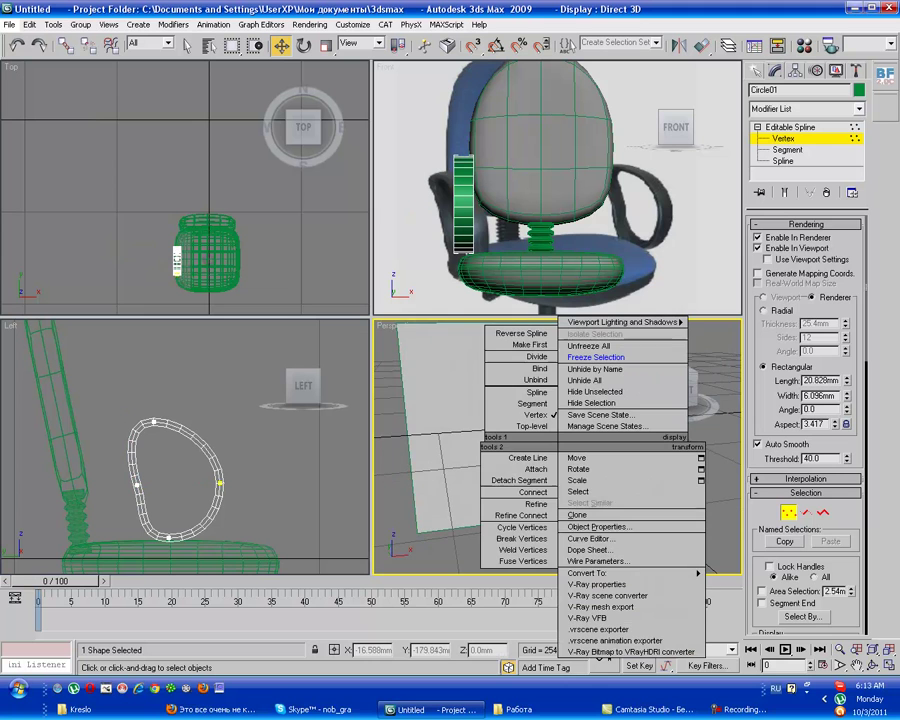
pyautogui.moveTo(610, 573)
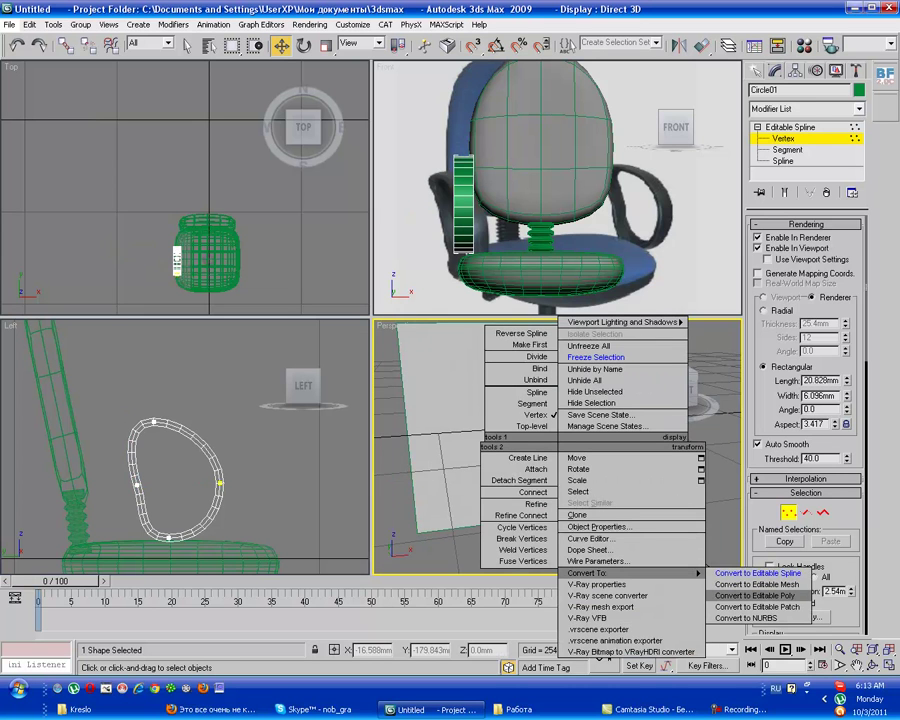
pyautogui.click(760, 595)
pyautogui.click(757, 127)
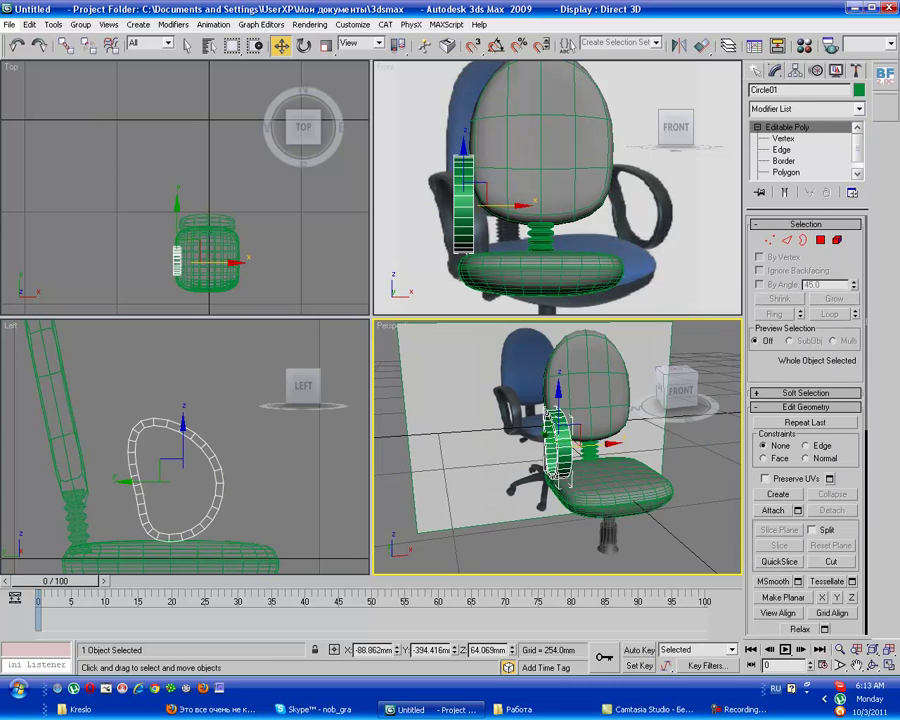
pyautogui.click(842, 138)
# - Try to widen the armrest's upper front vertices by scaling them to 171 percent along X
pyautogui.scroll(2, 557, 446)
pyautogui.keyDown('alt'); pyautogui.moveTo(557, 446); pyautogui.dragTo(660, 452, button='middle'); pyautogui.keyUp('alt')
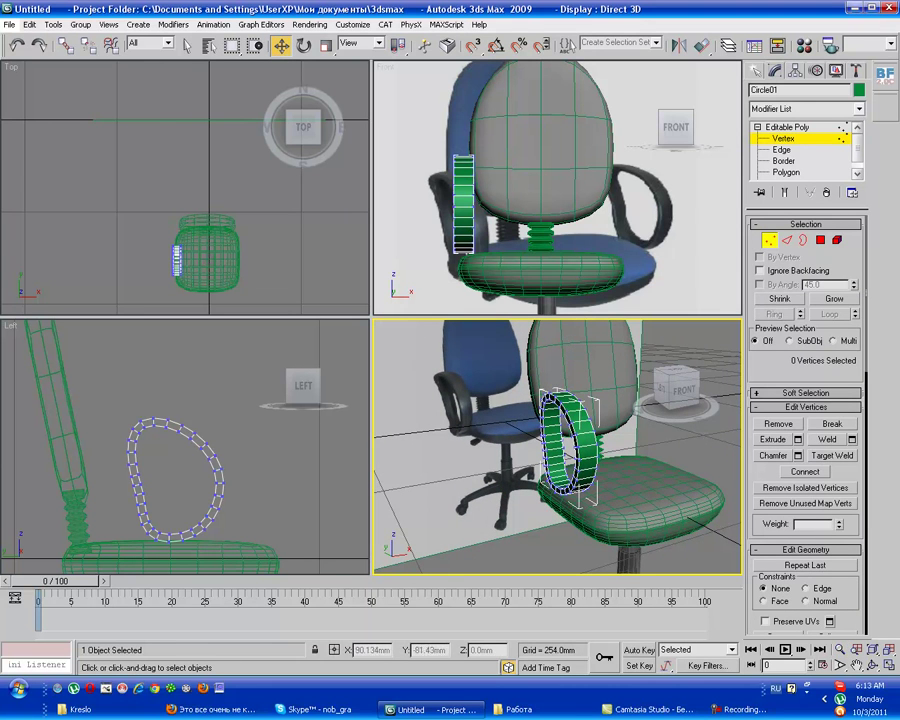
pyautogui.moveTo(300, 430); pyautogui.dragTo(200, 494)
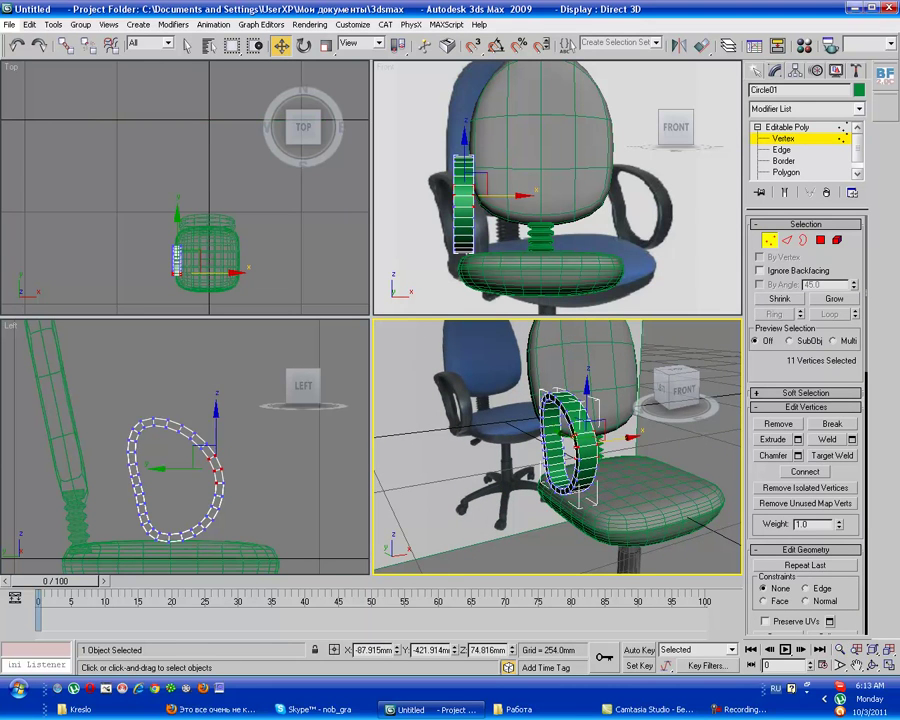
pyautogui.press('r')
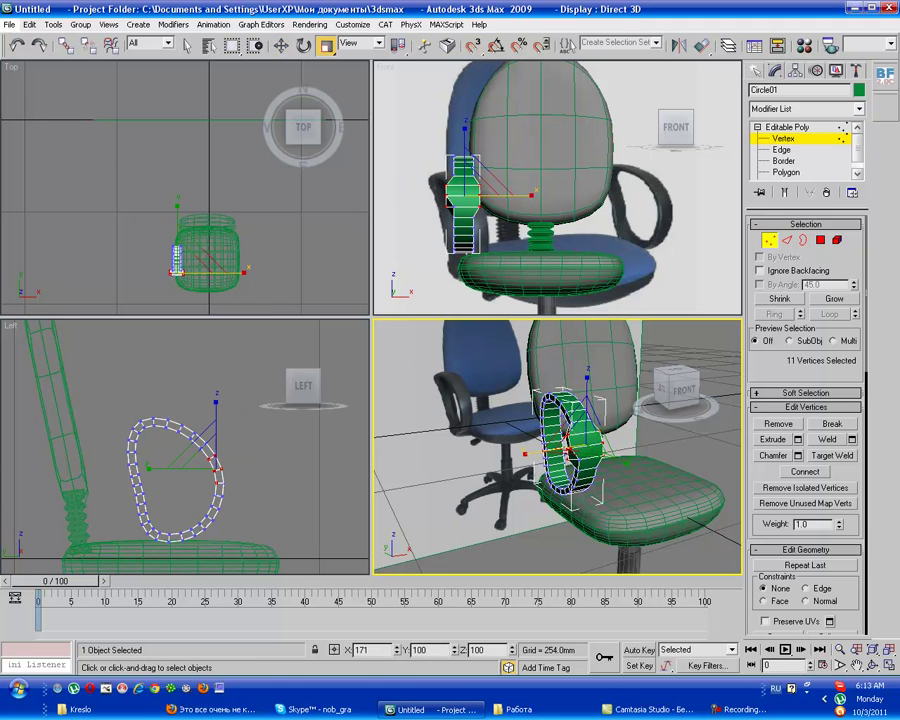
pyautogui.hotkey('ctrl', 'd')
# - Move the four inner vertices at the armrest's upper rear bend inward and down to thicken that corner
pyautogui.keyDown('alt'); pyautogui.moveTo(560, 450); pyautogui.dragTo(680, 454, button='middle'); pyautogui.keyUp('alt')
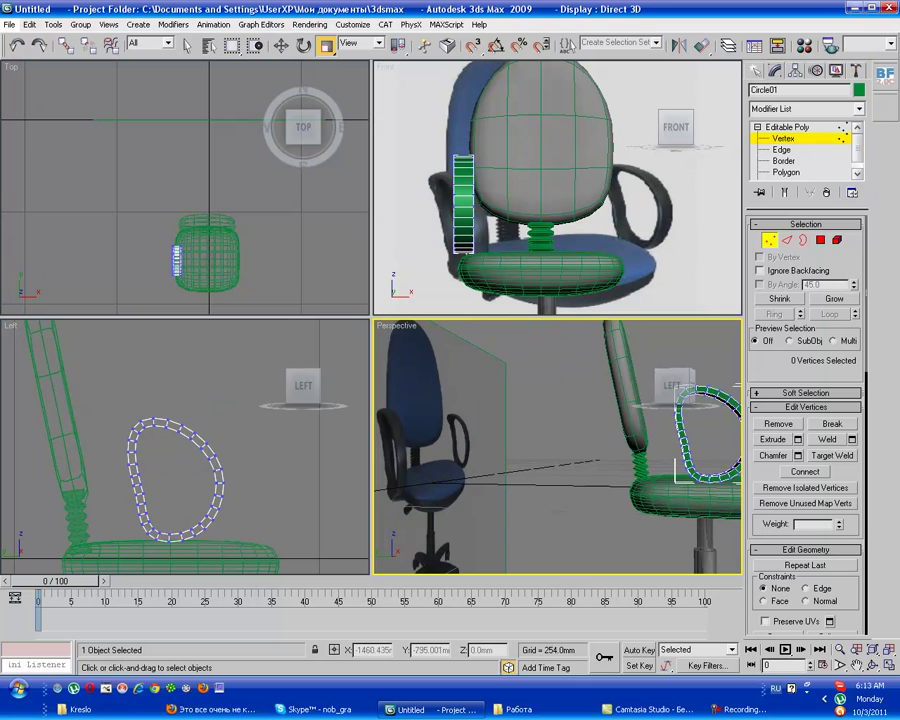
pyautogui.scroll(10, 690, 440)
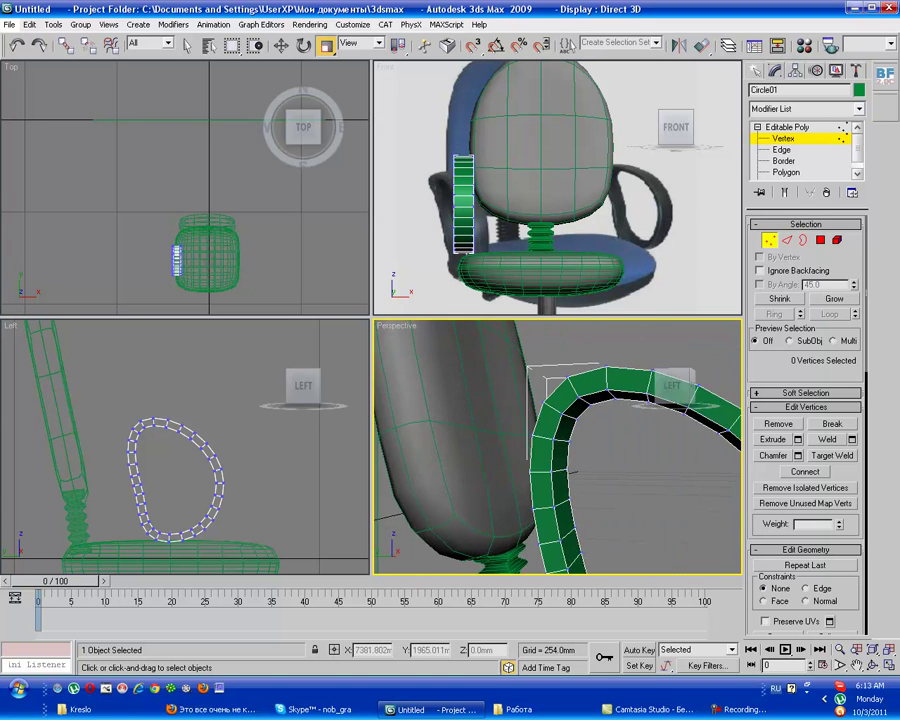
pyautogui.press('2')
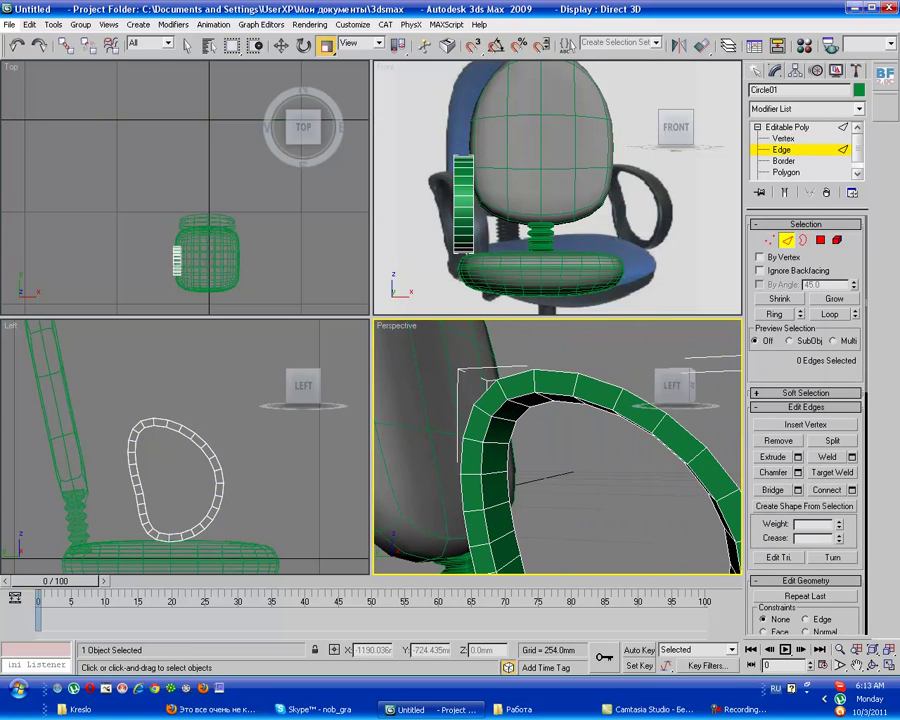
pyautogui.press('1')
pyautogui.click(505, 395)
pyautogui.moveTo(485, 385); pyautogui.dragTo(525, 415)
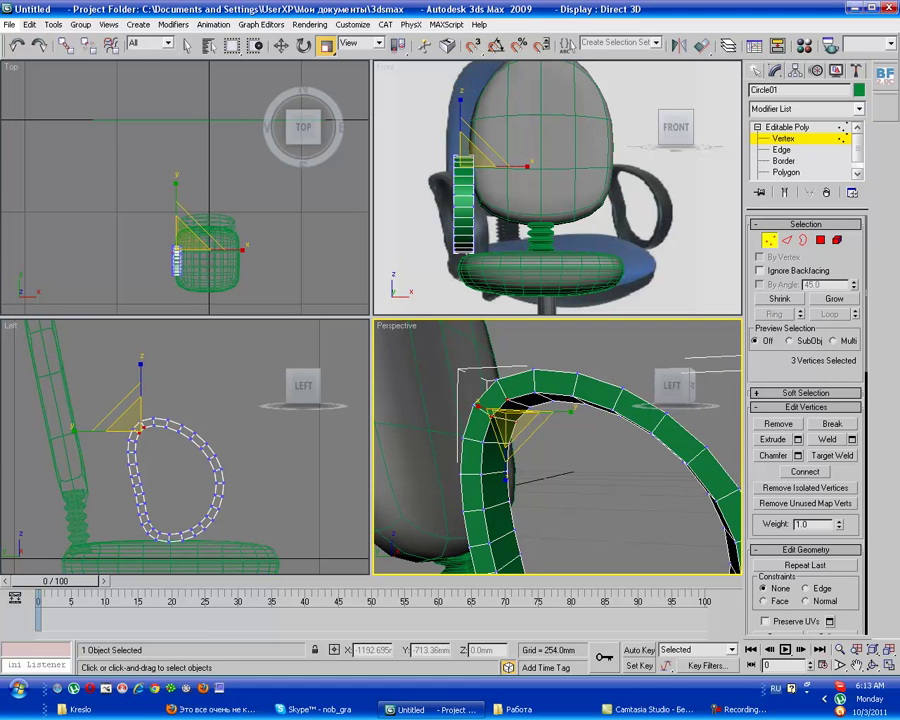
pyautogui.press('w')
pyautogui.keyDown('ctrl'); pyautogui.click(528, 410); pyautogui.keyUp('ctrl')
pyautogui.moveTo(502, 402); pyautogui.dragTo(500, 412)
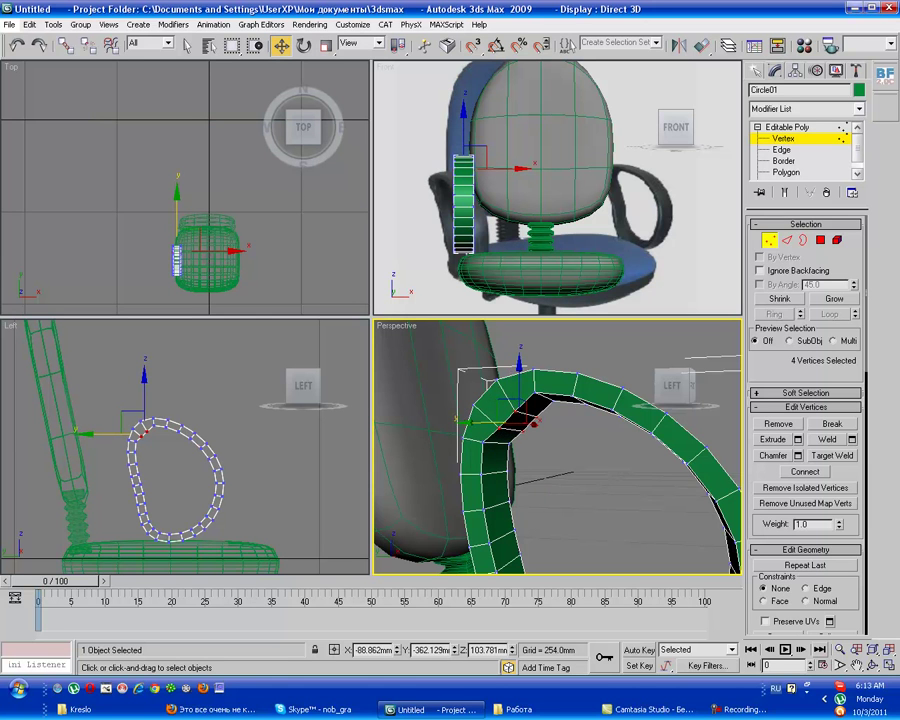
# - Switch to edge editing and select all the lengthwise corner edge loops around the armrest ring
pyautogui.press('End')
pyautogui.hotkey('alt', 'z')
pyautogui.scroll(-3, 558, 447)
pyautogui.keyDown('alt'); pyautogui.moveTo(558, 447); pyautogui.dragTo(630, 447, button='middle'); pyautogui.keyUp('alt')
pyautogui.press('w')
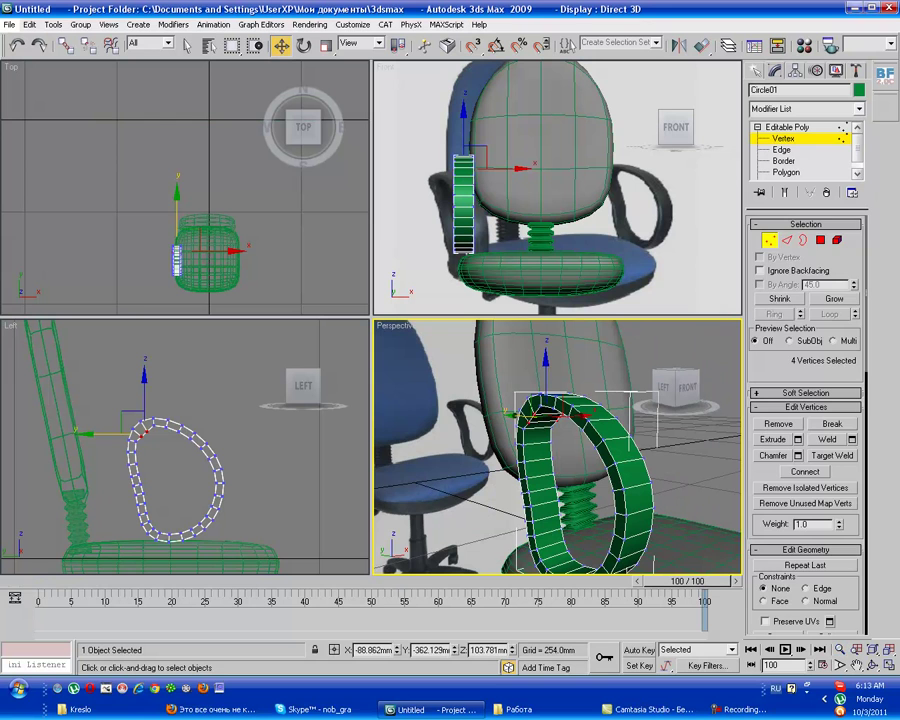
pyautogui.click(843, 149)
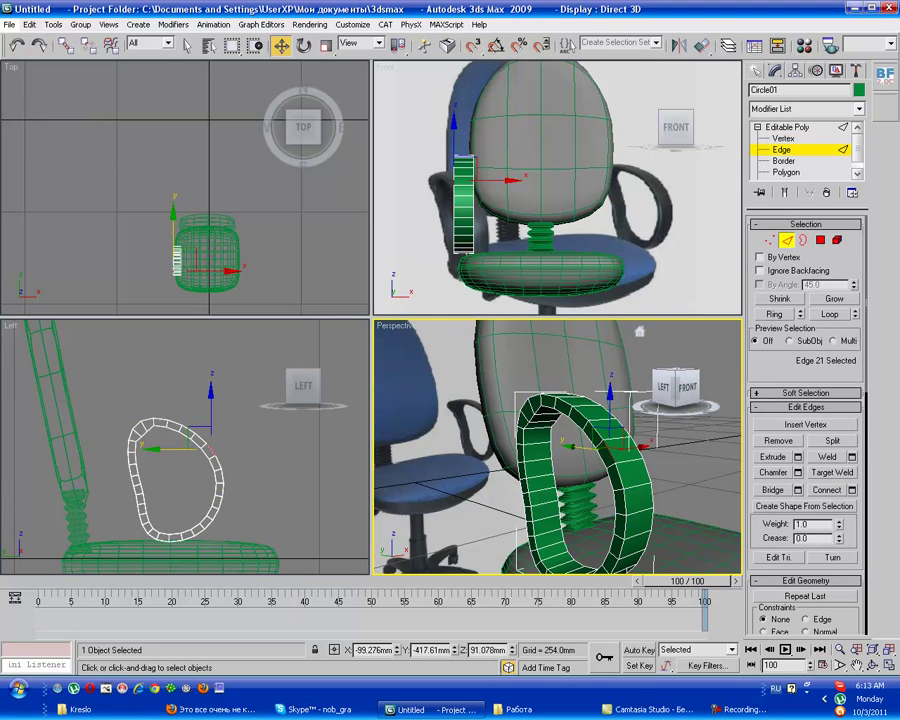
pyautogui.click(830, 313)
pyautogui.keyDown('alt'); pyautogui.moveTo(560, 450); pyautogui.dragTo(700, 455, button='middle'); pyautogui.keyUp('alt')
pyautogui.press('super')
pyautogui.press('Escape')
pyautogui.click(830, 314)
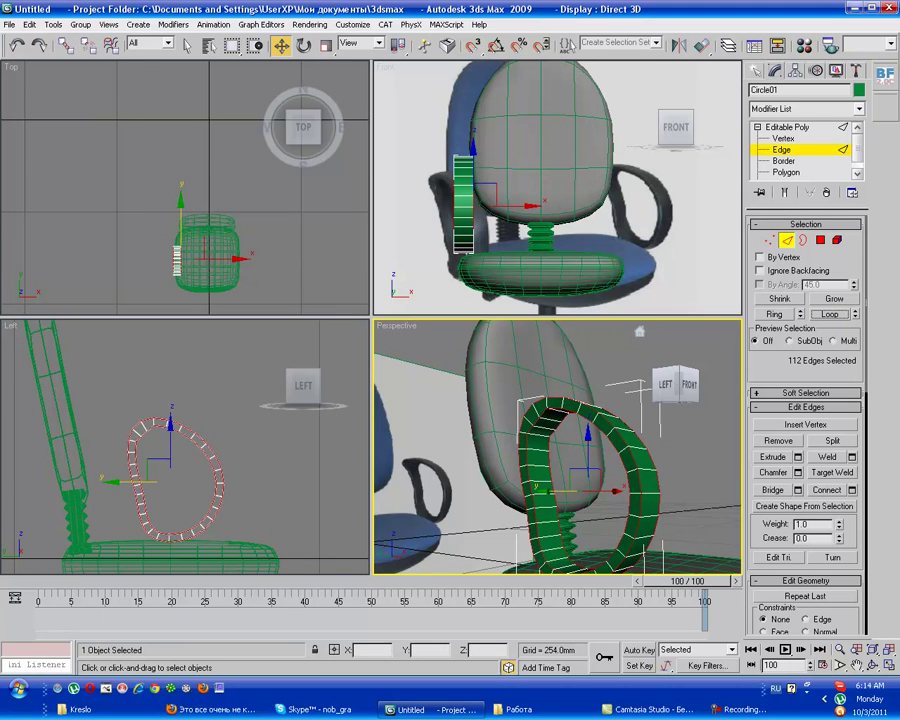
pyautogui.click(797, 472)
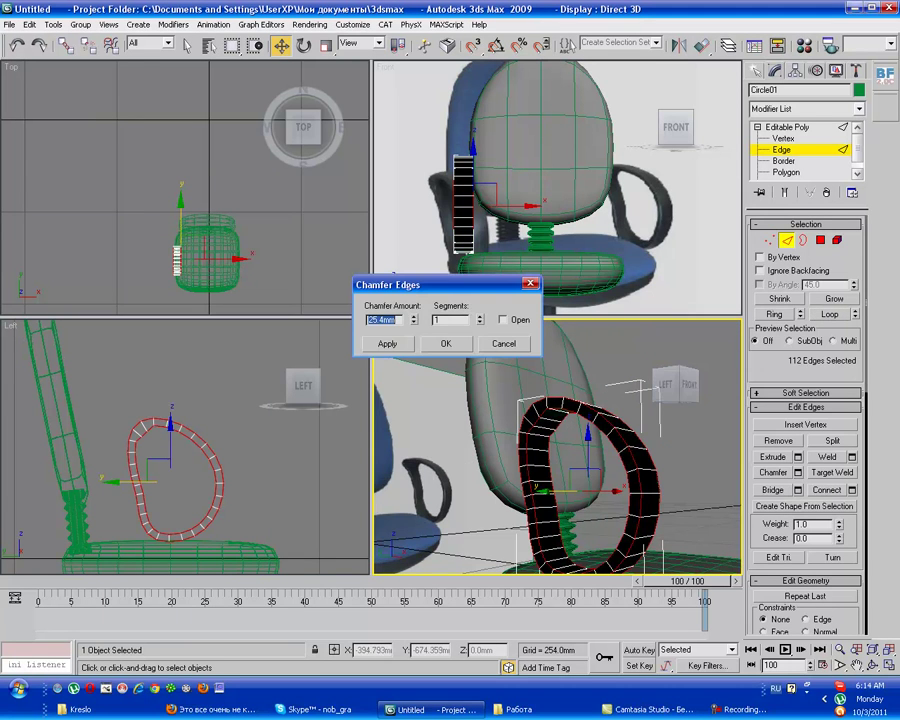
pyautogui.press('Return')
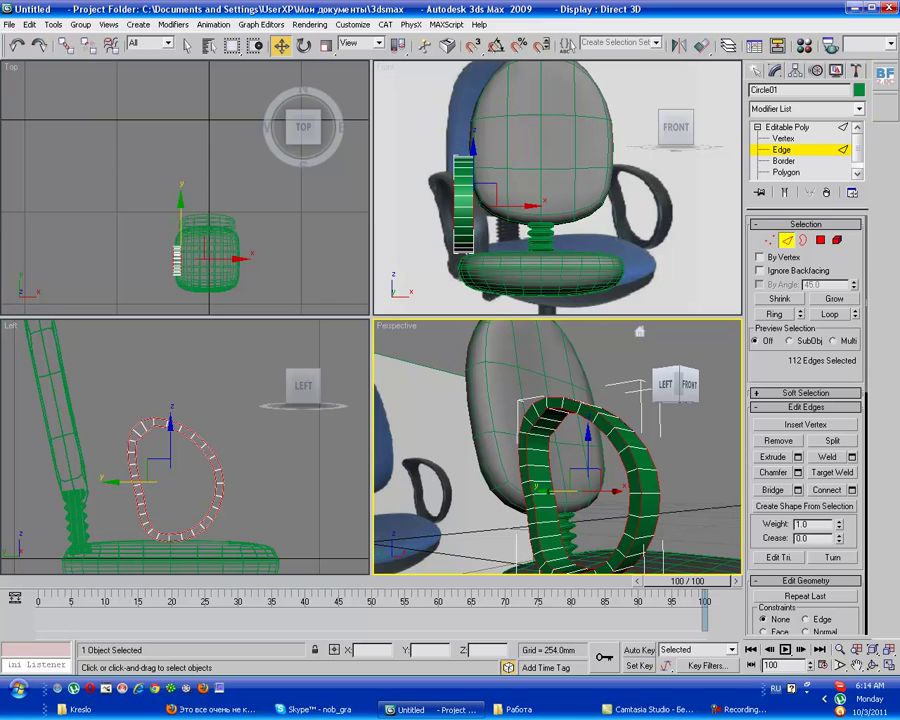
pyautogui.click(773, 472)
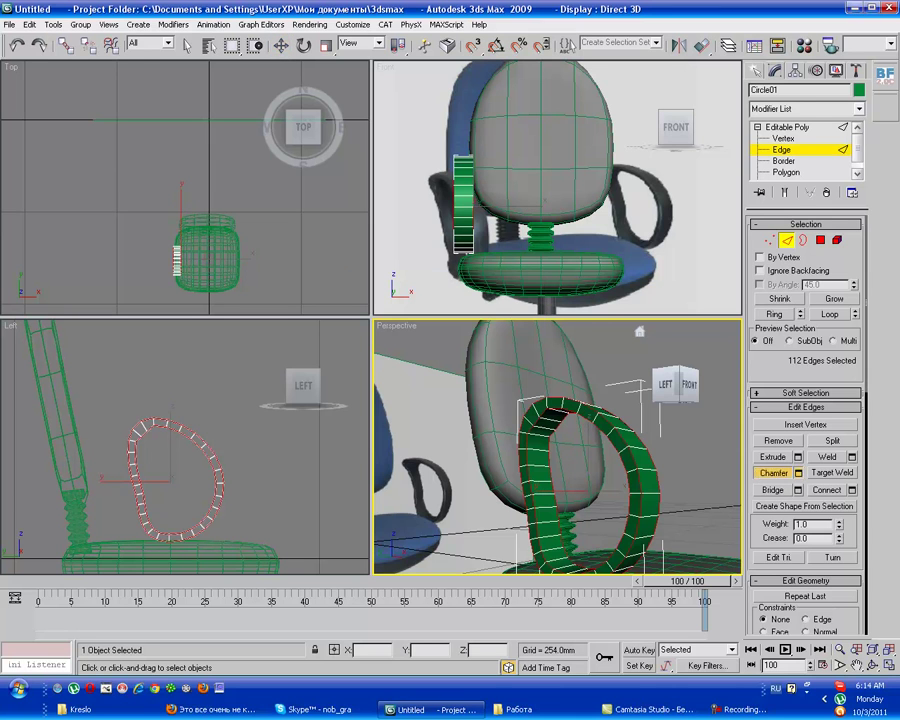
# - Chamfer the selected corner edge loops of the armrest ring by 0.508 mm with 1 segment
pyautogui.click(797, 472)
pyautogui.moveTo(413, 319); pyautogui.dragTo(413, 372)
pyautogui.moveTo(480, 319)
pyautogui.mouseDown()
pyautogui.moveTo(480, 305)
pyautogui.moveTo(480, 335)
pyautogui.mouseUp()
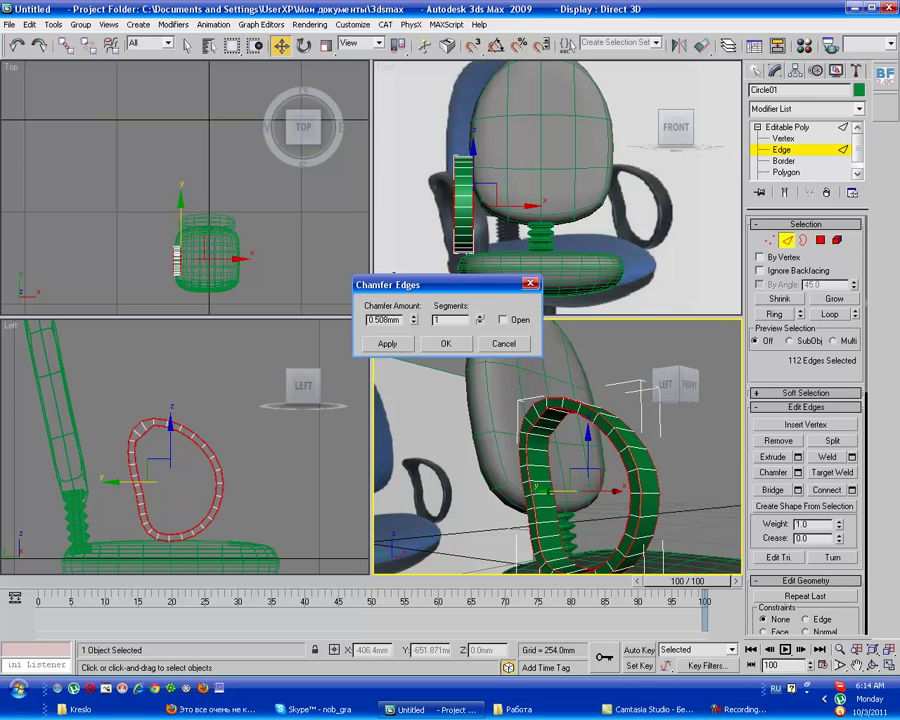
pyautogui.keyDown('alt'); pyautogui.moveTo(600, 400); pyautogui.dragTo(640, 331, button='middle'); pyautogui.keyUp('alt')
pyautogui.keyDown('alt'); pyautogui.moveTo(557, 447); pyautogui.dragTo(585, 447, button='middle'); pyautogui.keyUp('alt')
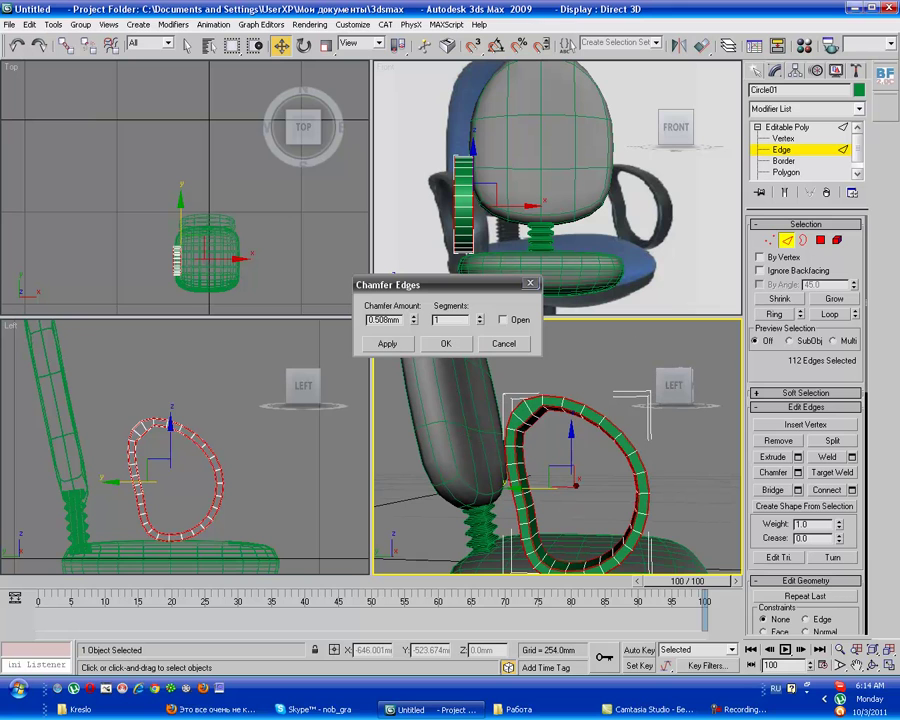
pyautogui.keyDown('alt'); pyautogui.moveTo(585, 447); pyautogui.dragTo(660, 447, button='middle'); pyautogui.keyUp('alt')
pyautogui.press('Return')
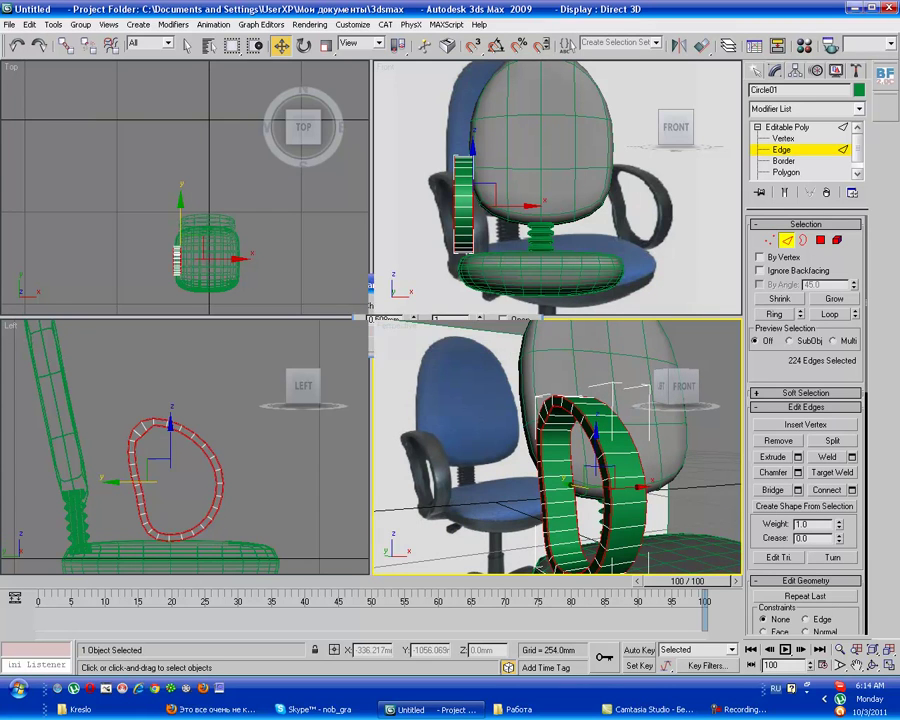
# - Apply a MeshSmooth modifier to the whole armrest ring with 1 iteration
pyautogui.click(788, 127)
pyautogui.click(805, 108)
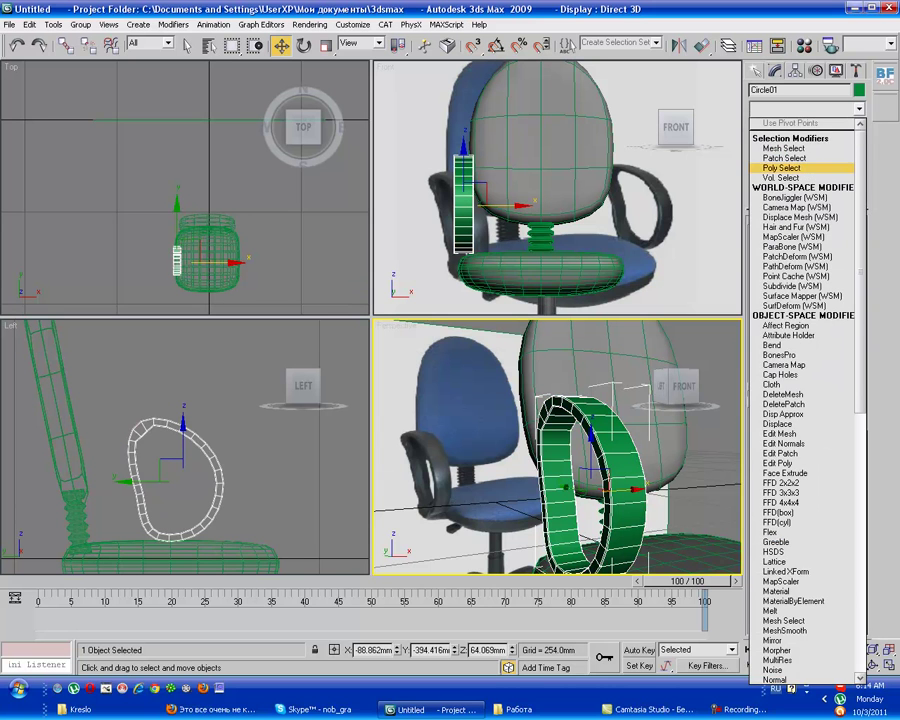
pyautogui.click(785, 630)
pyautogui.moveTo(670, 385); pyautogui.dragTo(675, 388)
pyautogui.write('2')
pyautogui.press('Return')
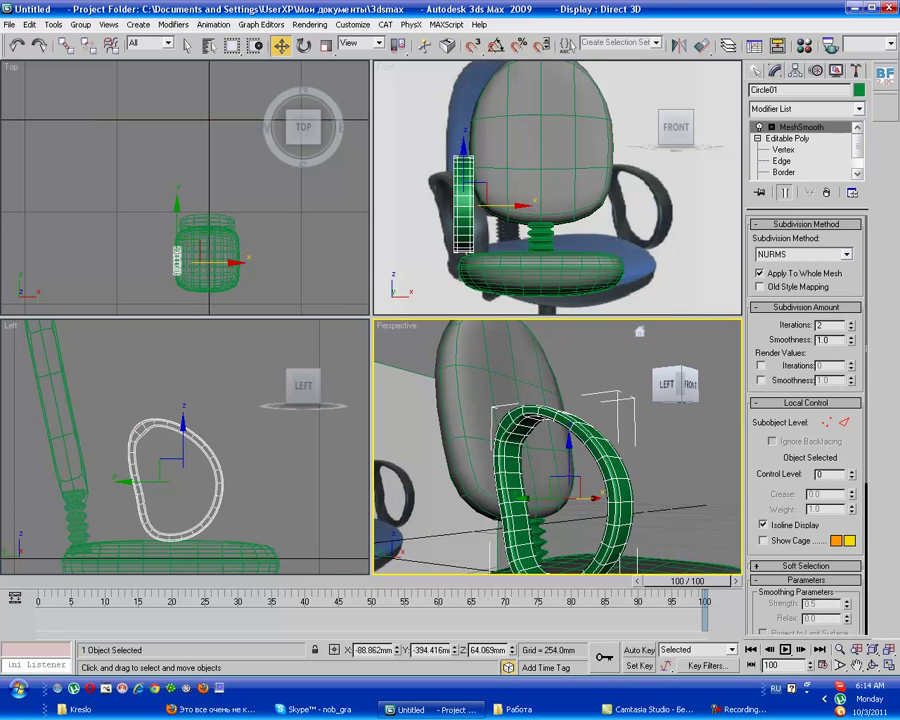
pyautogui.write('1')
pyautogui.press('Return')
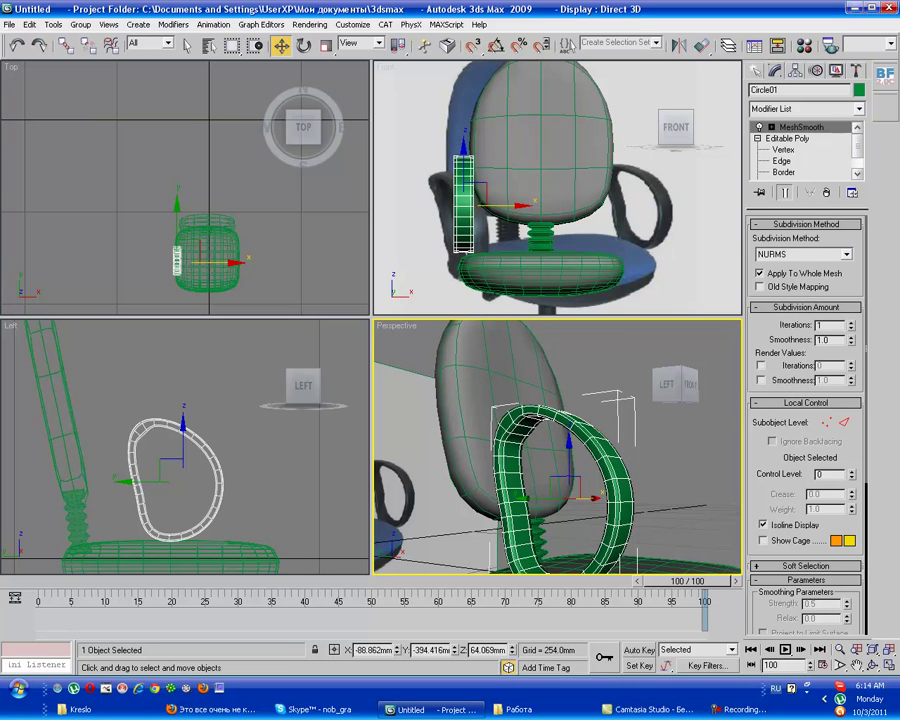
pyautogui.keyDown('alt'); pyautogui.moveTo(560, 450); pyautogui.dragTo(580, 450, button='middle'); pyautogui.keyUp('alt')
pyautogui.click(783, 149)
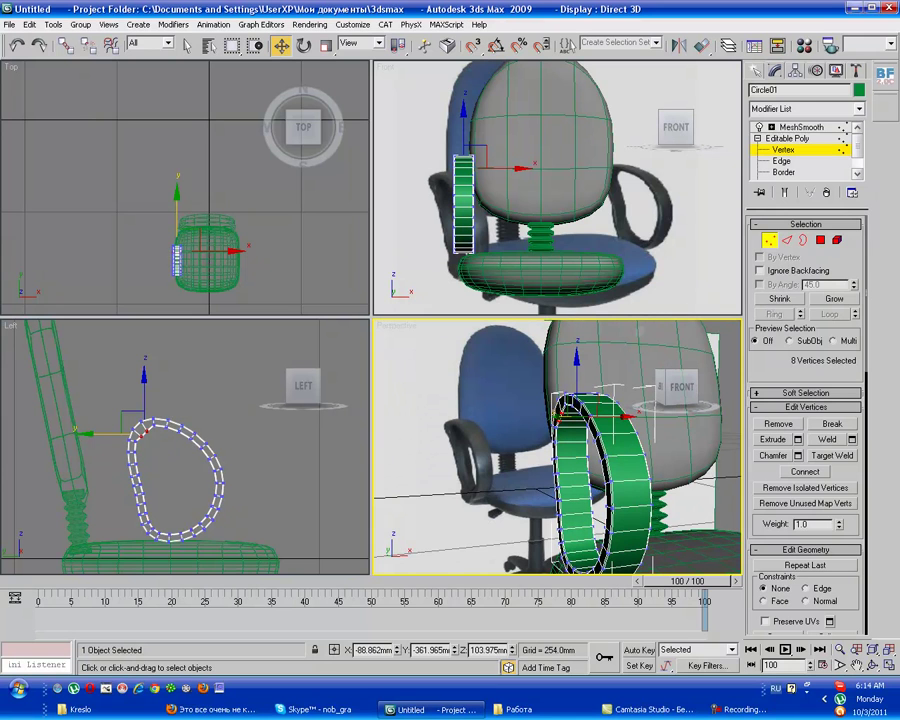
pyautogui.keyDown('alt'); pyautogui.moveTo(591, 457); pyautogui.dragTo(540, 455, button='middle'); pyautogui.keyUp('alt')
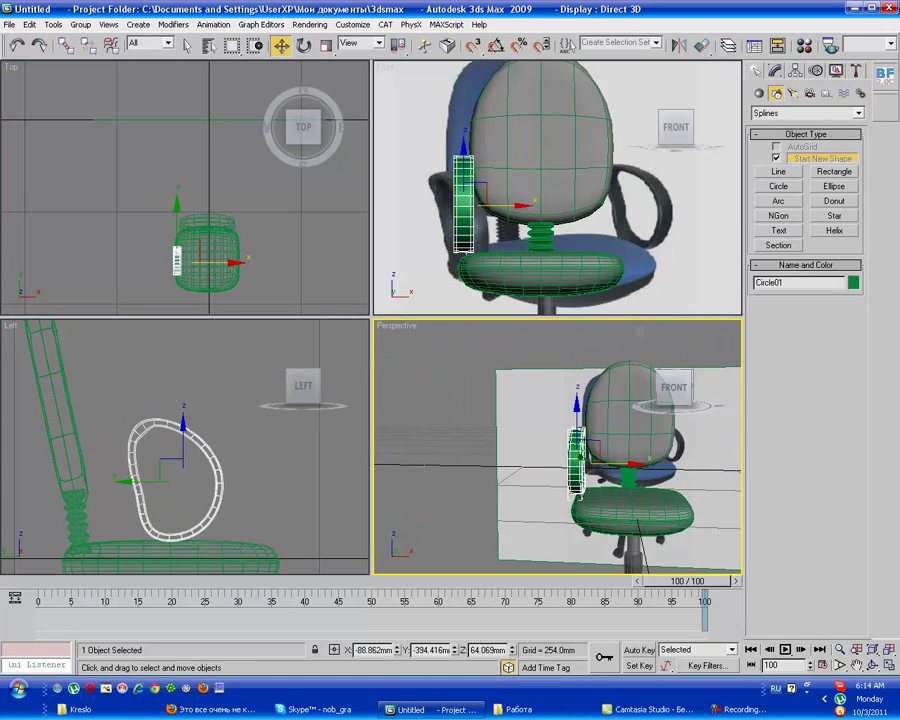
# - Copy the finished armrest ring along X to the opposite side of the seat
pyautogui.keyDown('shift'); pyautogui.moveTo(598, 200); pyautogui.dragTo(620, 197); pyautogui.keyUp('shift')
pyautogui.click(452, 402)
pyautogui.keyDown('alt'); pyautogui.moveTo(560, 450); pyautogui.dragTo(505, 450, button='middle'); pyautogui.keyUp('alt')
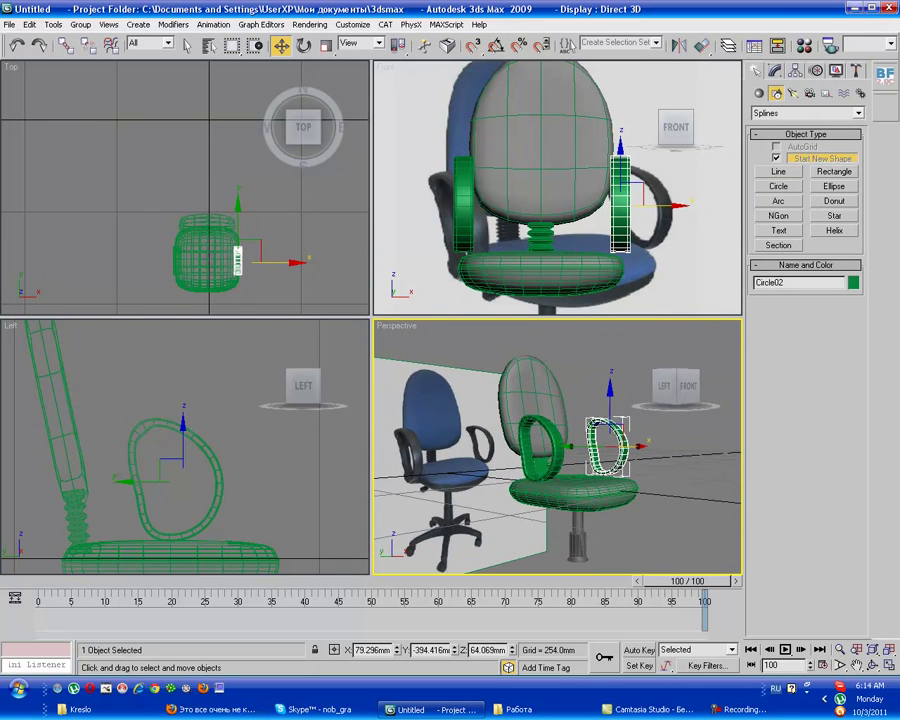
# - Move the original armrest outward and down so its base sits beside the seat cushion
pyautogui.moveTo(560, 200); pyautogui.dragTo(600, 198, button='middle')
pyautogui.click(505, 195)
pyautogui.moveTo(505, 195); pyautogui.dragTo(490, 220)
pyautogui.click(650, 520)
pyautogui.scroll(5, 540, 455)
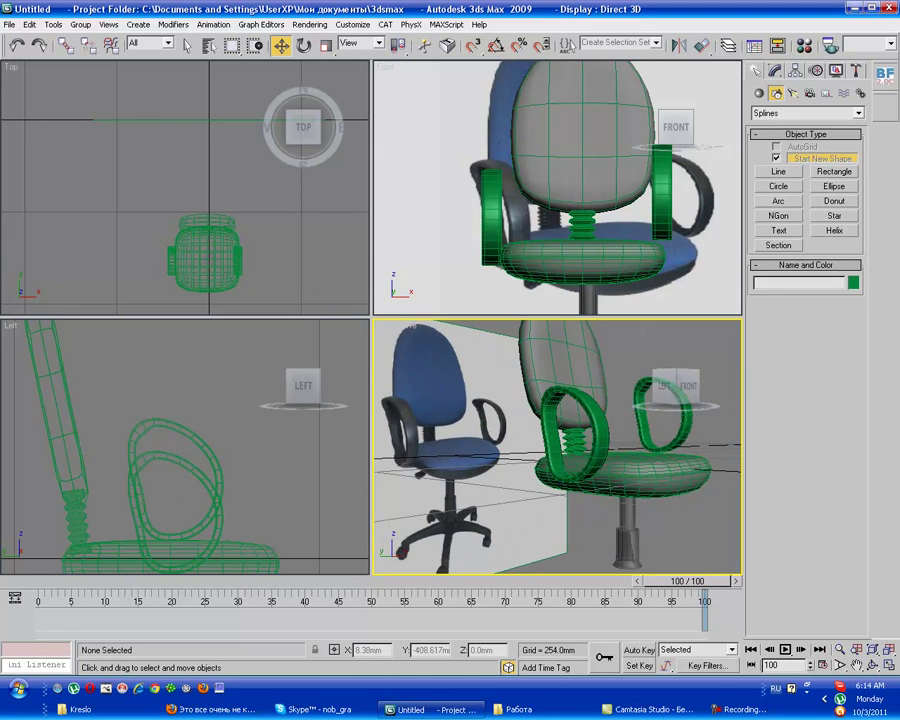
# - Create a box about 30 mm long, 64 mm wide and 21 mm high across the lowered armrest's base, reaching the seat's edge
pyautogui.click(759, 93)
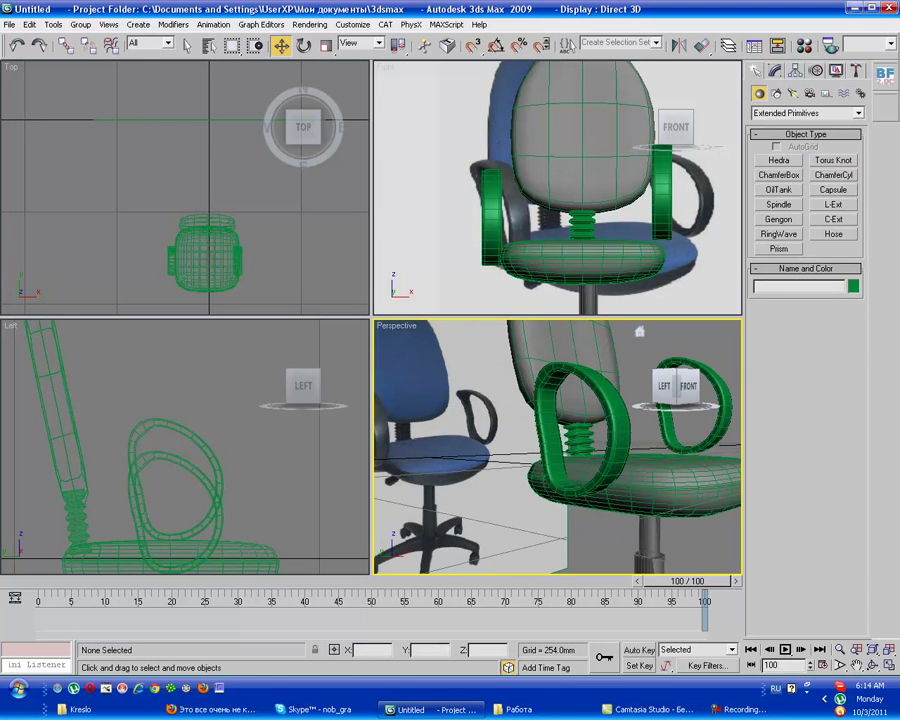
pyautogui.click(805, 113)
pyautogui.click(800, 121)
pyautogui.scroll(-2, 248, 88)
pyautogui.scroll(5, 190, 215)
pyautogui.click(779, 160)
pyautogui.moveTo(157, 187); pyautogui.dragTo(221, 217)
pyautogui.click(221, 200)
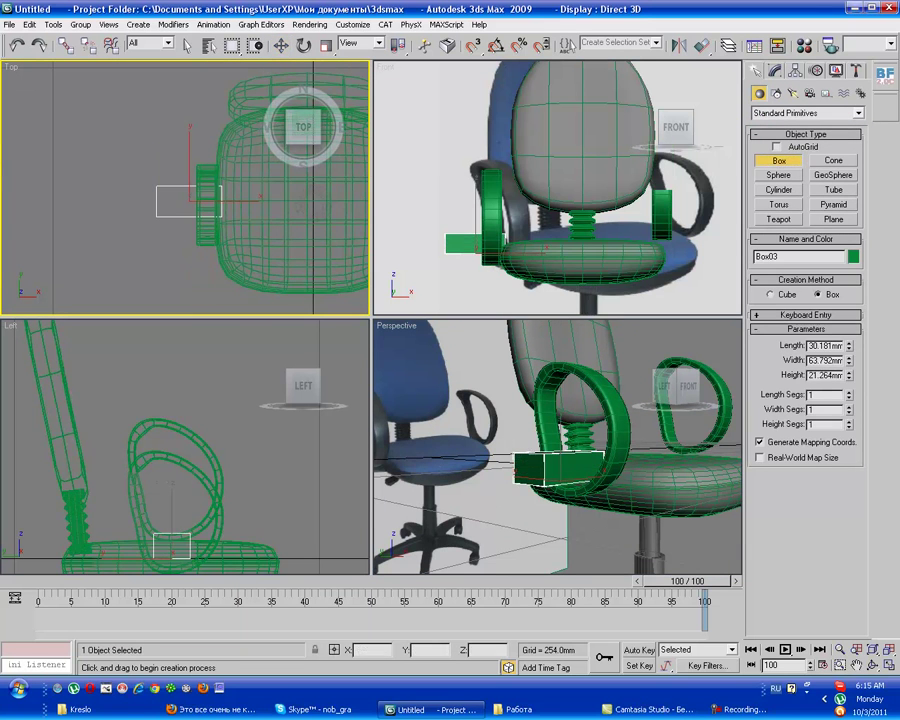
# - Scale the box down slightly and position it at the underside of the armrest ring, reaching into the seat
pyautogui.press('w')
pyautogui.rightClick(400, 340)
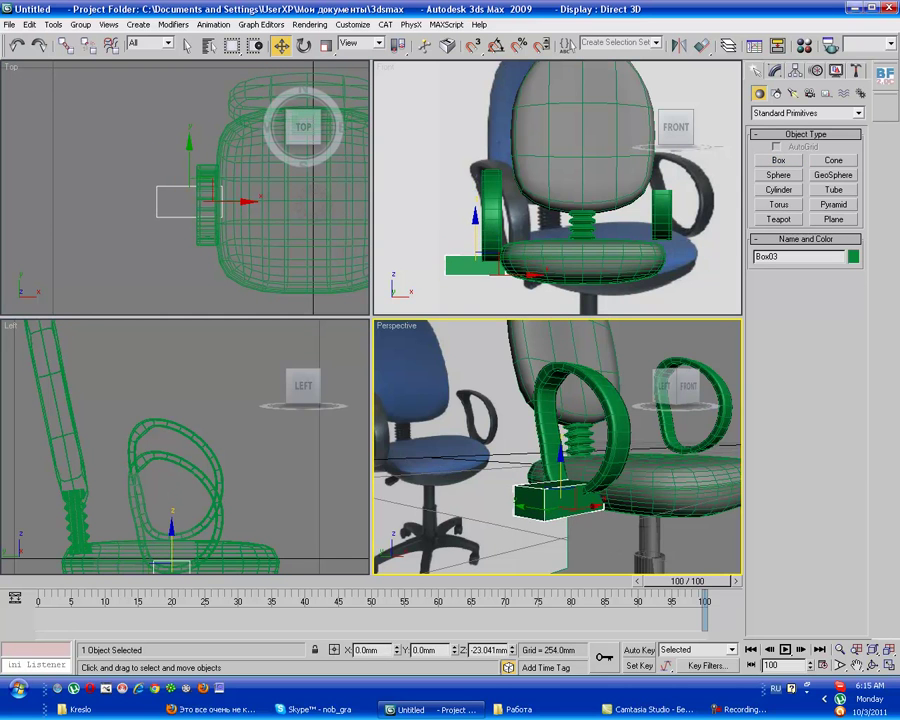
pyautogui.keyDown('alt'); pyautogui.moveTo(530, 447); pyautogui.dragTo(580, 447, button='middle'); pyautogui.keyUp('alt')
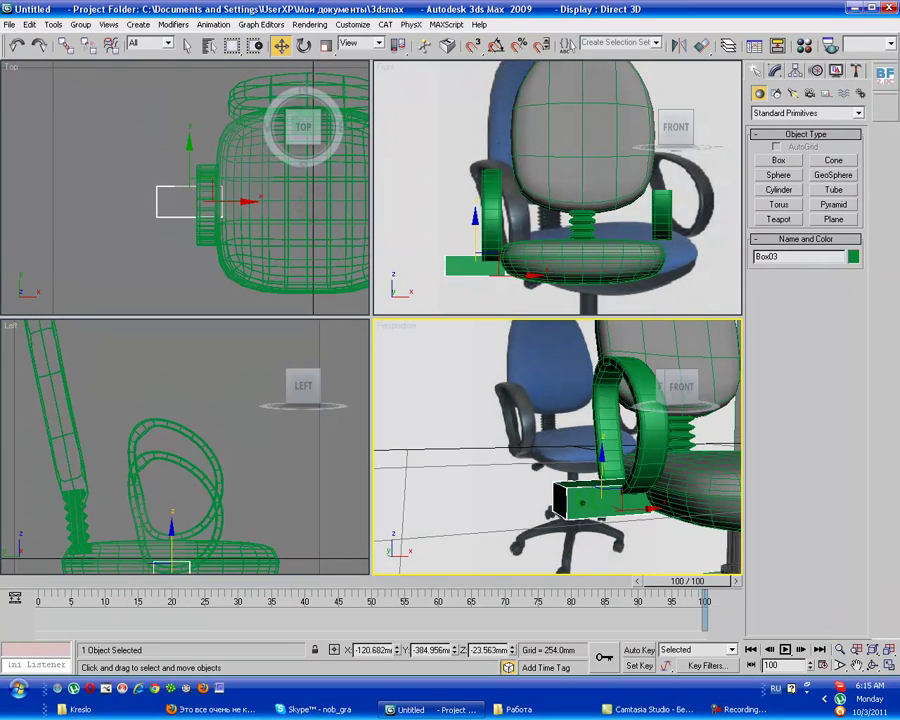
pyautogui.press('e')
pyautogui.press('r')
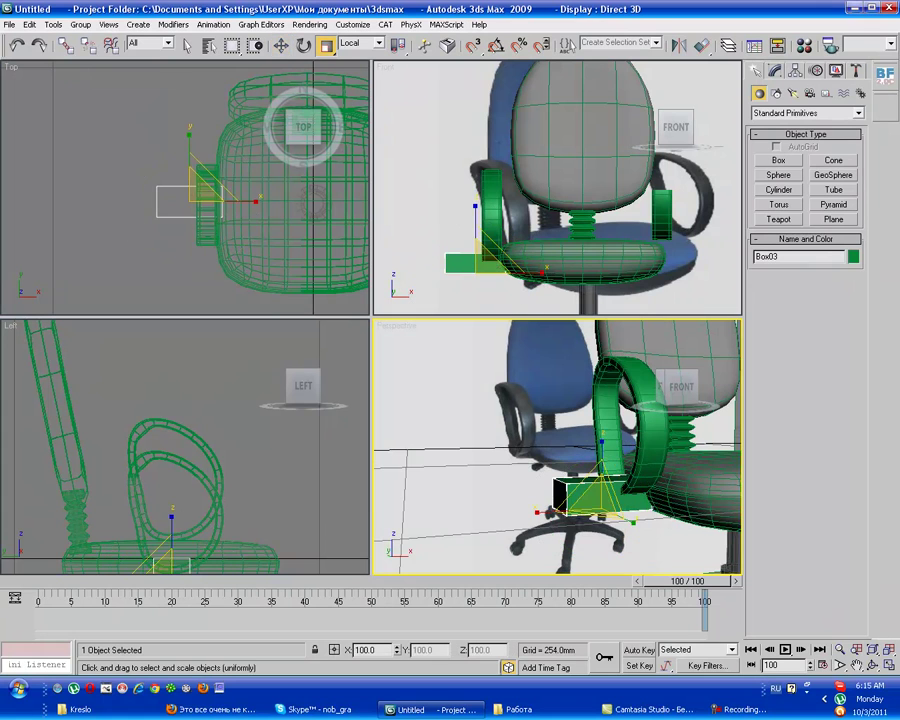
pyautogui.press('w')
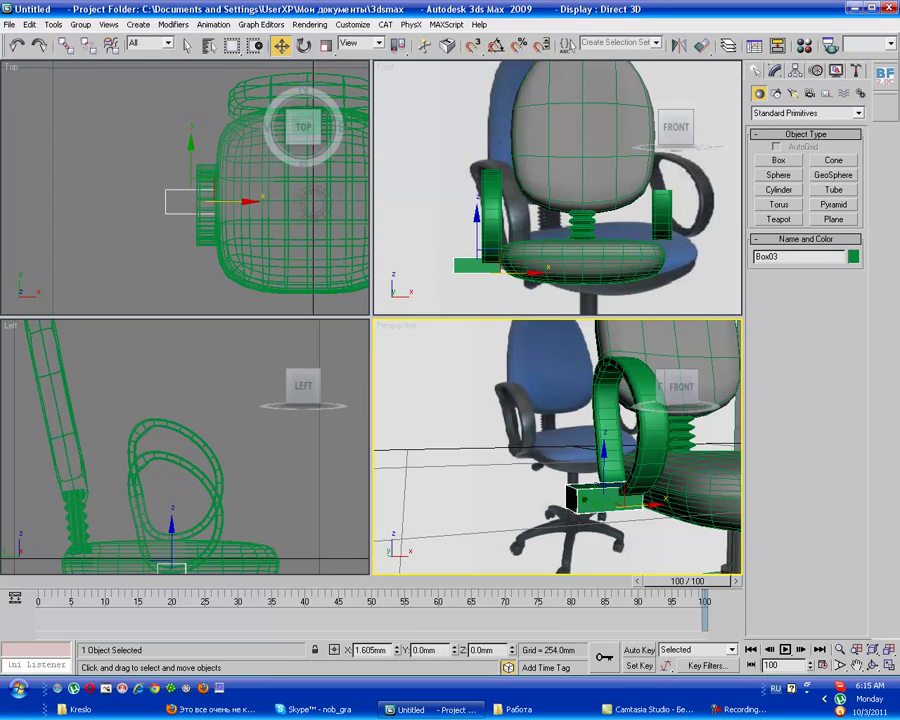
pyautogui.scroll(3, 620, 480)
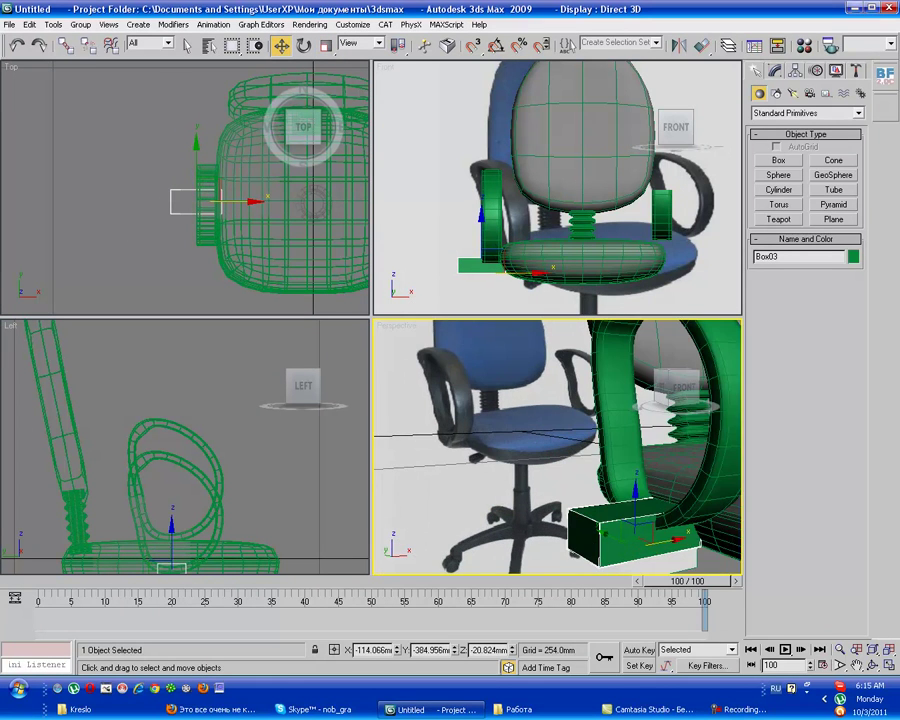
# - Convert the box to an Editable Poly and switch to vertex editing
pyautogui.rightClick(636, 460)
pyautogui.moveTo(700, 590)
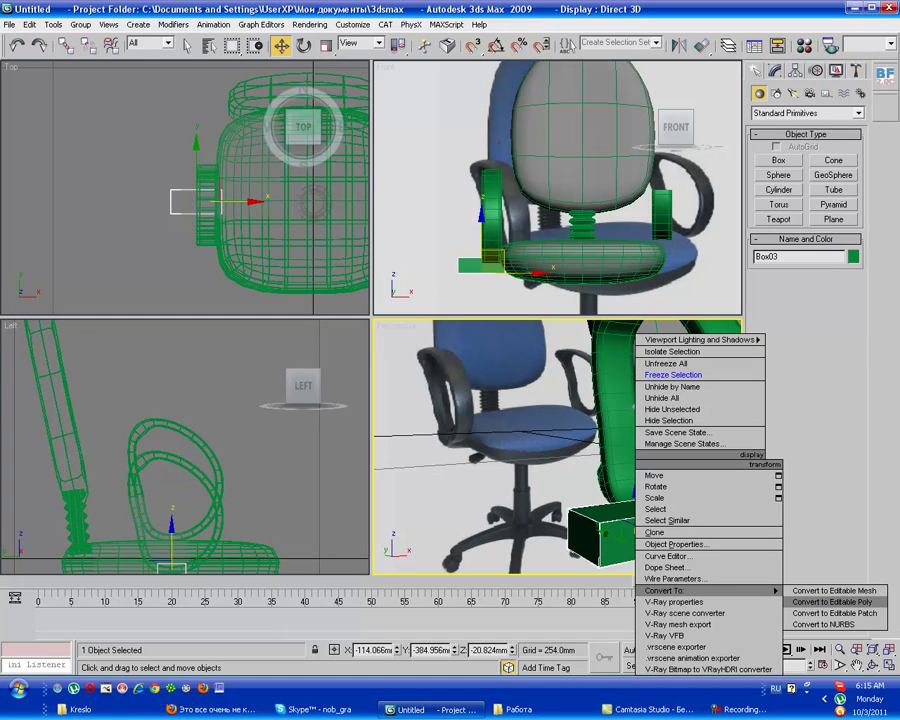
pyautogui.click(832, 601)
pyautogui.keyDown('alt'); pyautogui.moveTo(560, 450); pyautogui.dragTo(620, 450, button='middle'); pyautogui.keyUp('alt')
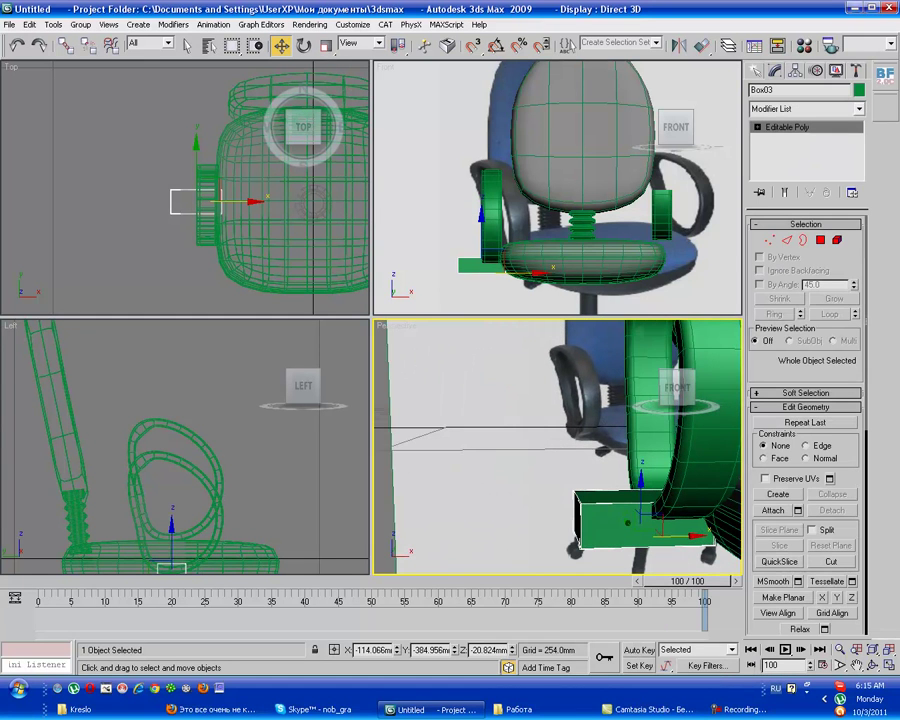
pyautogui.click(757, 127)
pyautogui.scroll(3, 441, 239)
pyautogui.click(843, 137)
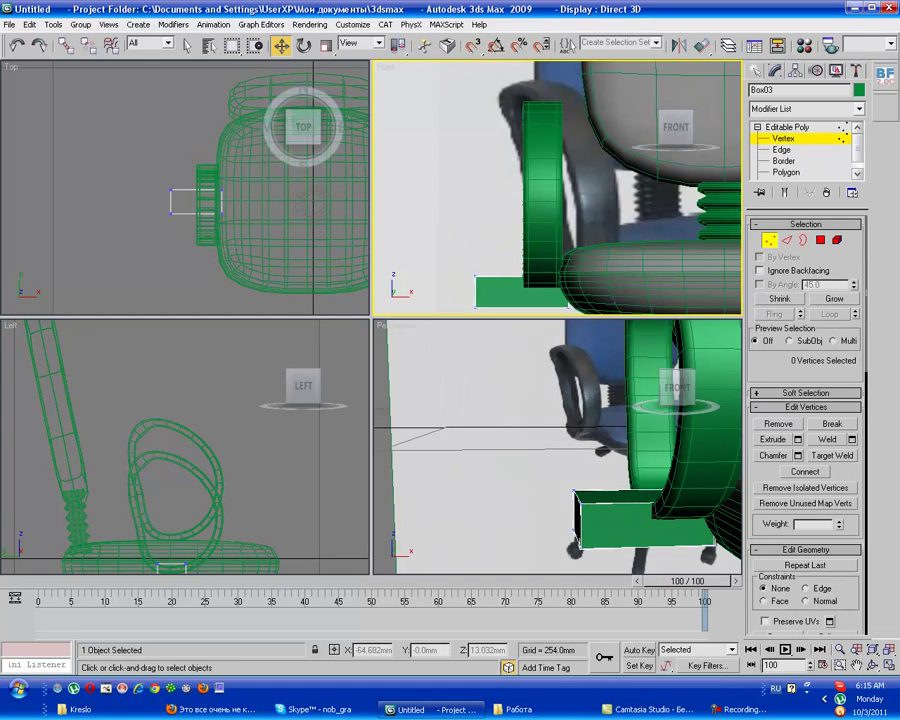
# - Move the box's top, bottom and outer vertices inward in the front view to make it thinner and shorter
pyautogui.moveTo(540, 260); pyautogui.dragTo(553, 194, button='middle')
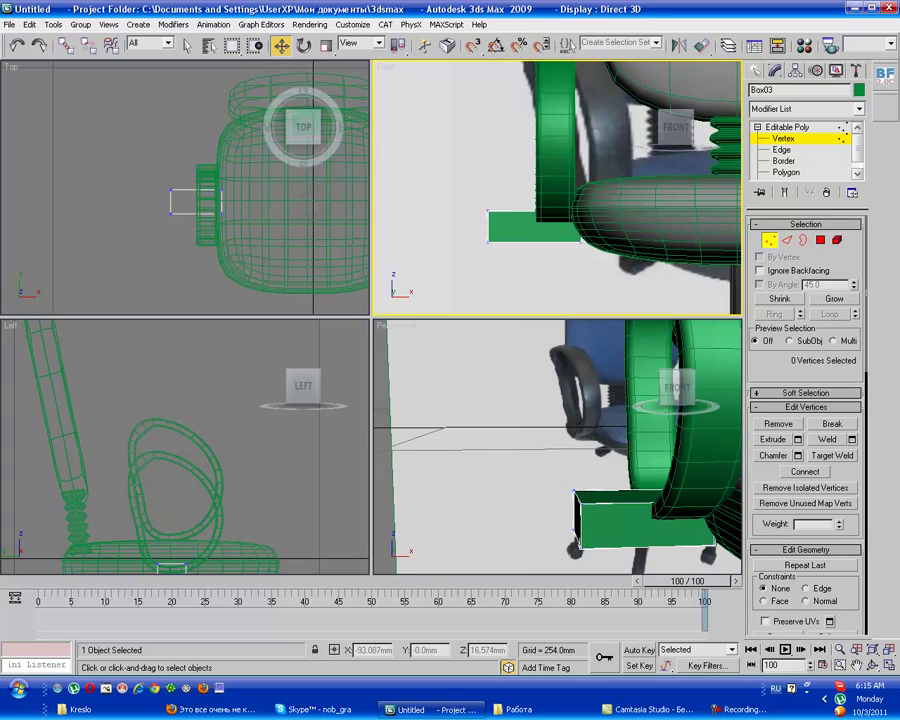
pyautogui.press('F3')
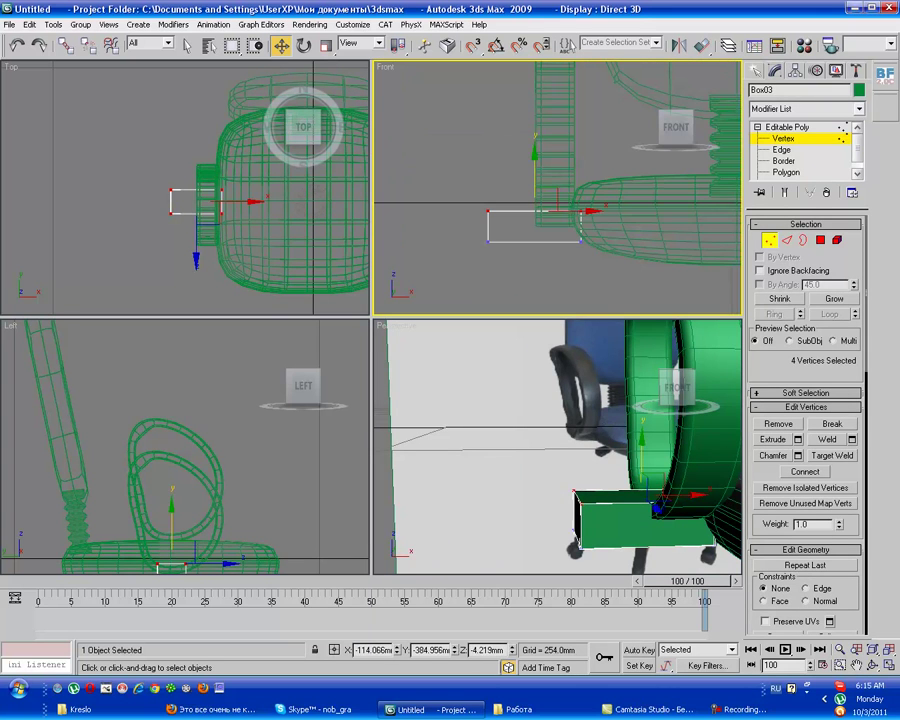
pyautogui.moveTo(478, 208); pyautogui.dragTo(512, 225)
pyautogui.click(578, 220)
pyautogui.keyDown('alt'); pyautogui.moveTo(560, 450); pyautogui.dragTo(590, 410, button='middle'); pyautogui.keyUp('alt')
# - Cut a new edge across the box's top face just outside the armrest ring
pyautogui.scroll(-5, 805, 420)
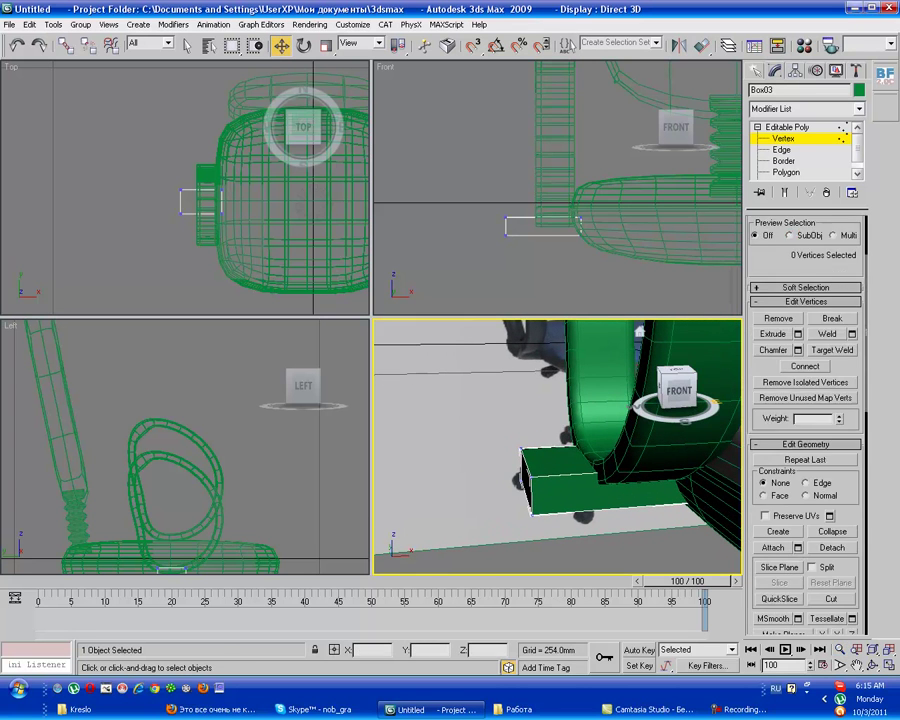
pyautogui.click(831, 513)
pyautogui.click(831, 513)
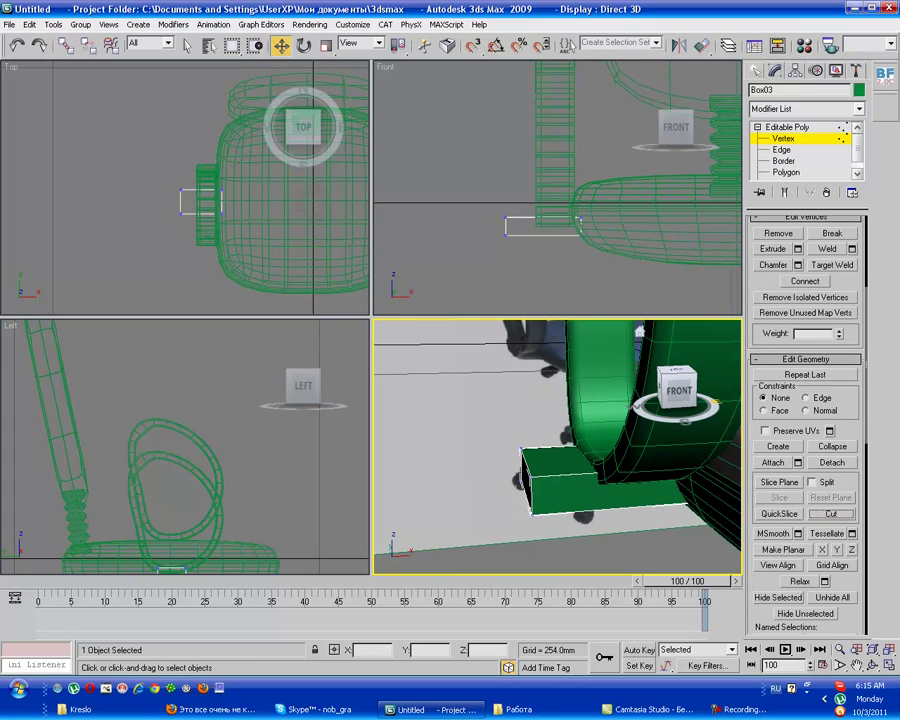
pyautogui.click(831, 513)
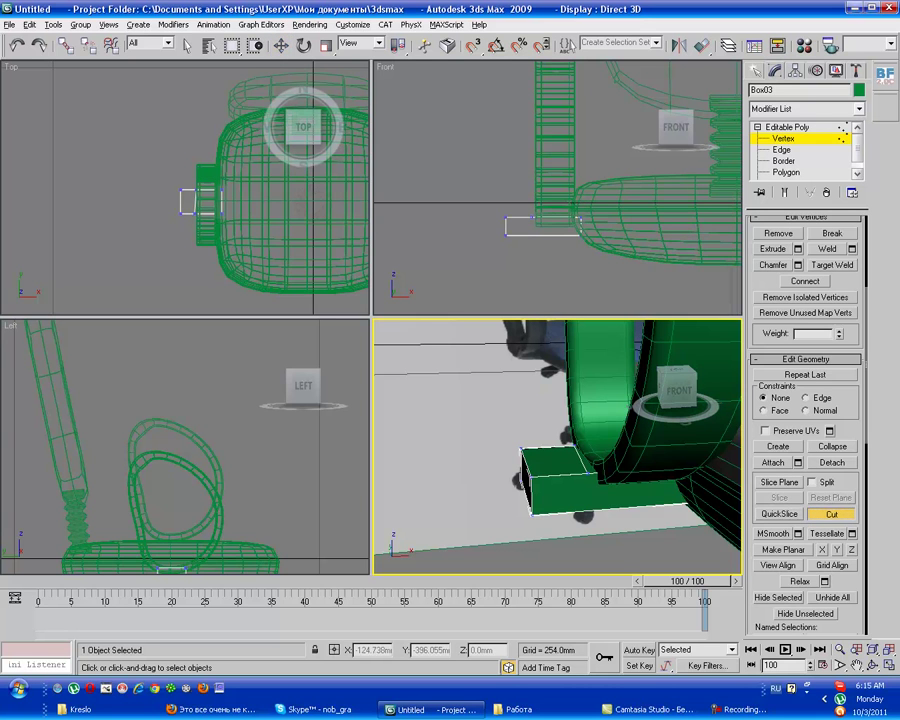
# - Extrude the outer polygon of the box's top face upward by 12.7 mm as a group
pyautogui.click(786, 172)
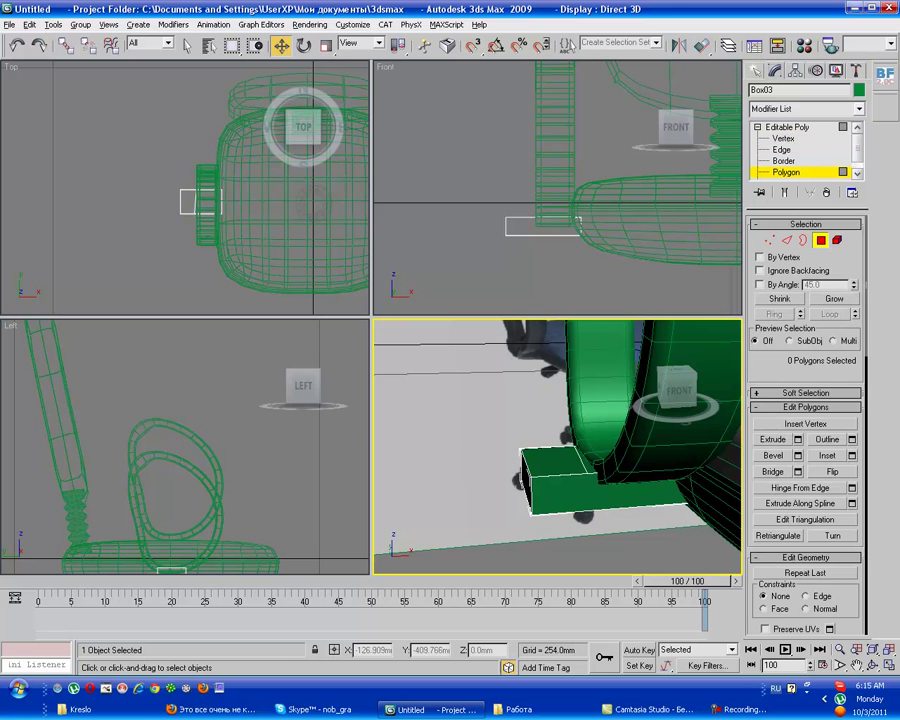
pyautogui.click(550, 462)
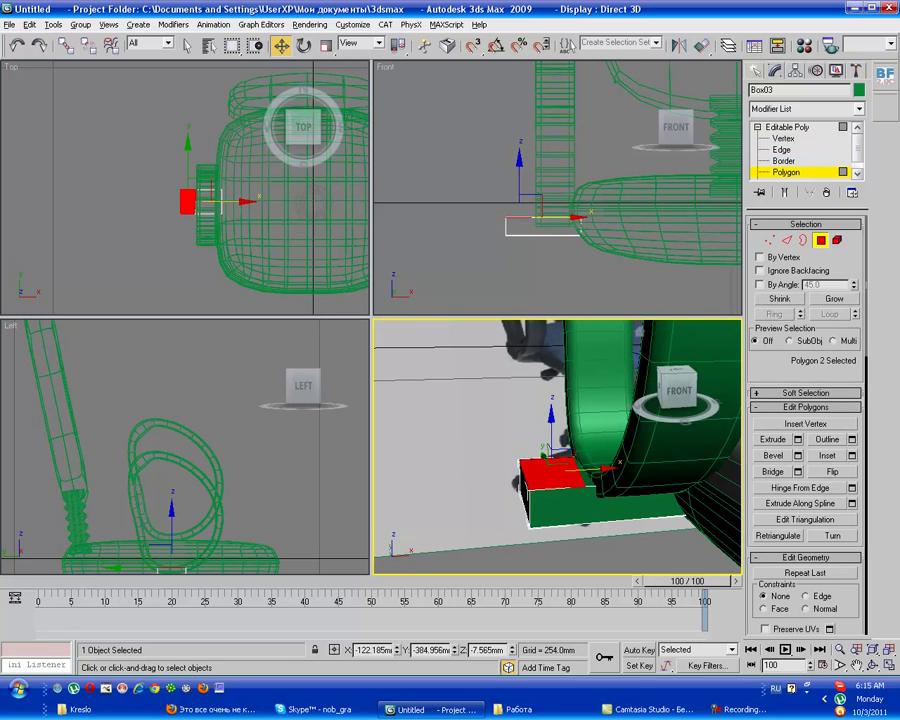
pyautogui.click(851, 439)
pyautogui.moveTo(517, 319); pyautogui.dragTo(517, 405)
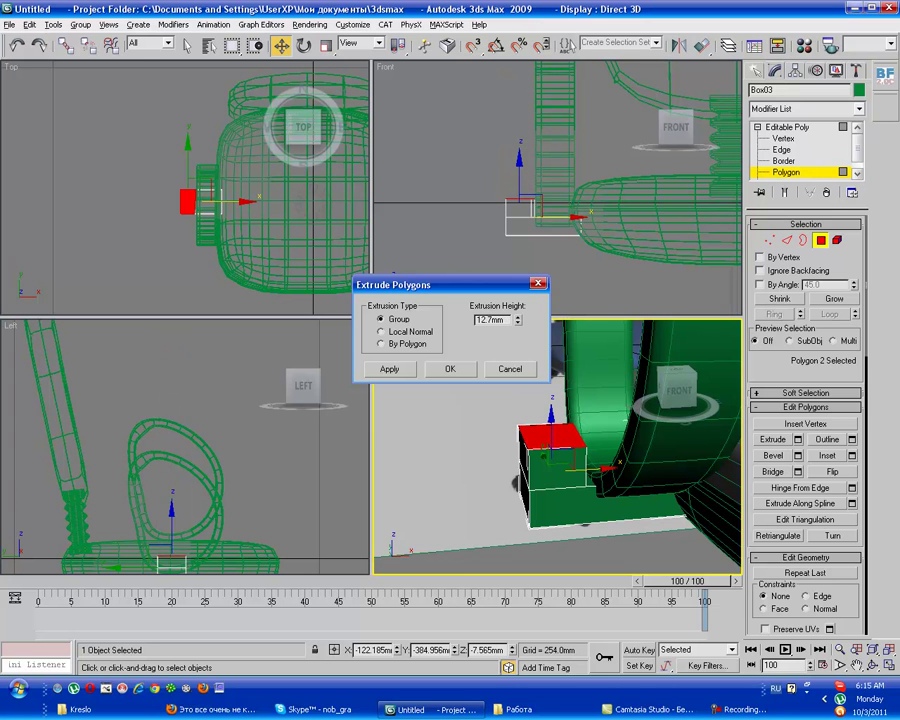
pyautogui.click(450, 368)
pyautogui.keyDown('alt'); pyautogui.moveTo(560, 450); pyautogui.dragTo(615, 450, button='middle'); pyautogui.keyUp('alt')
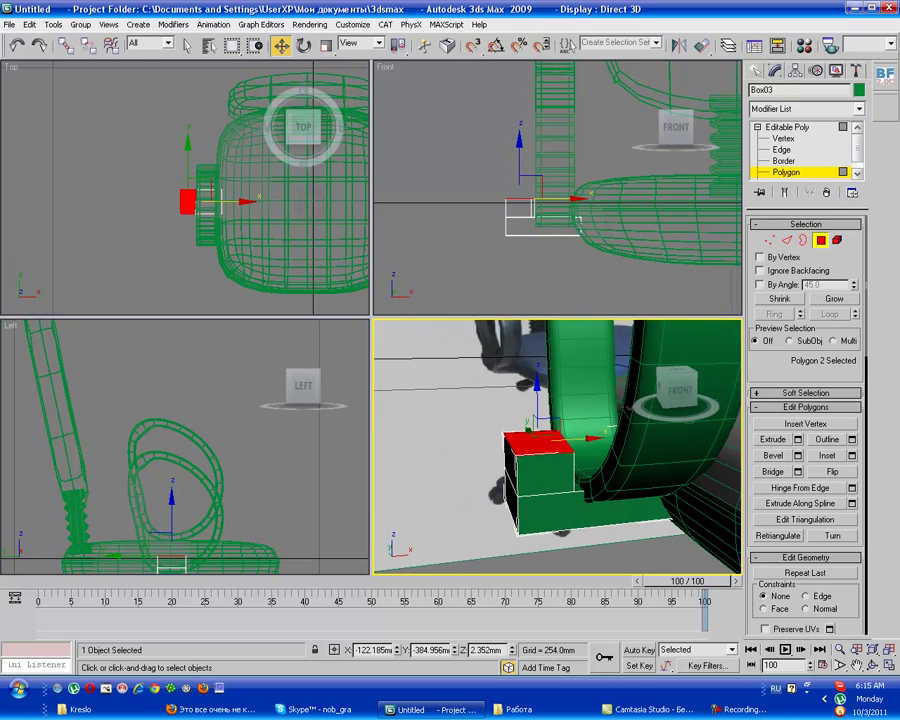
# - Select the four vertical edges of the bracket's lower block and connect them with a horizontal edge loop
pyautogui.click(378, 140)
pyautogui.press('2')
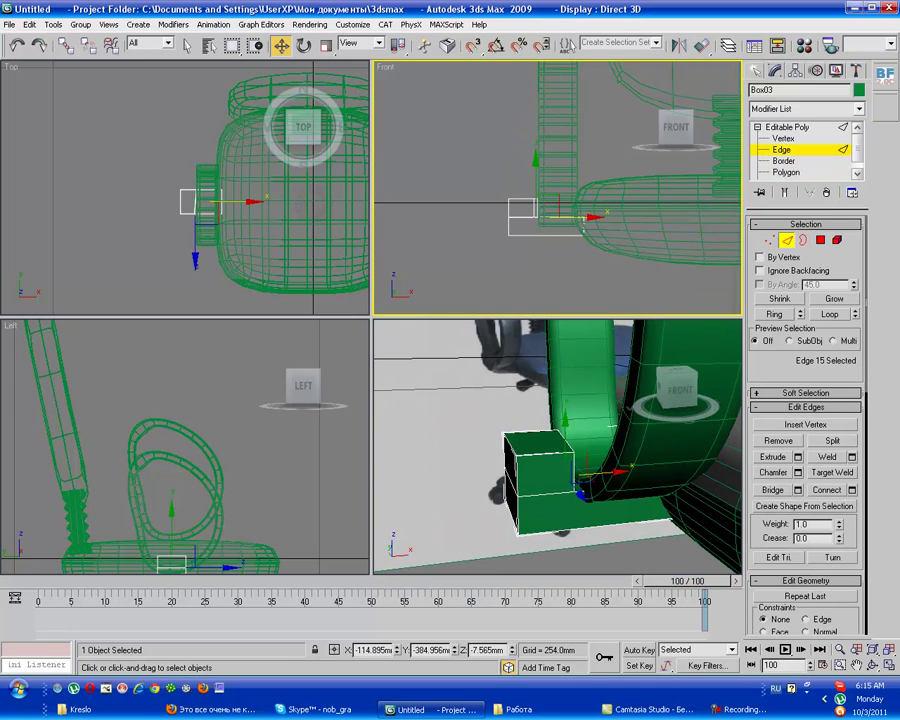
pyautogui.click(578, 218)
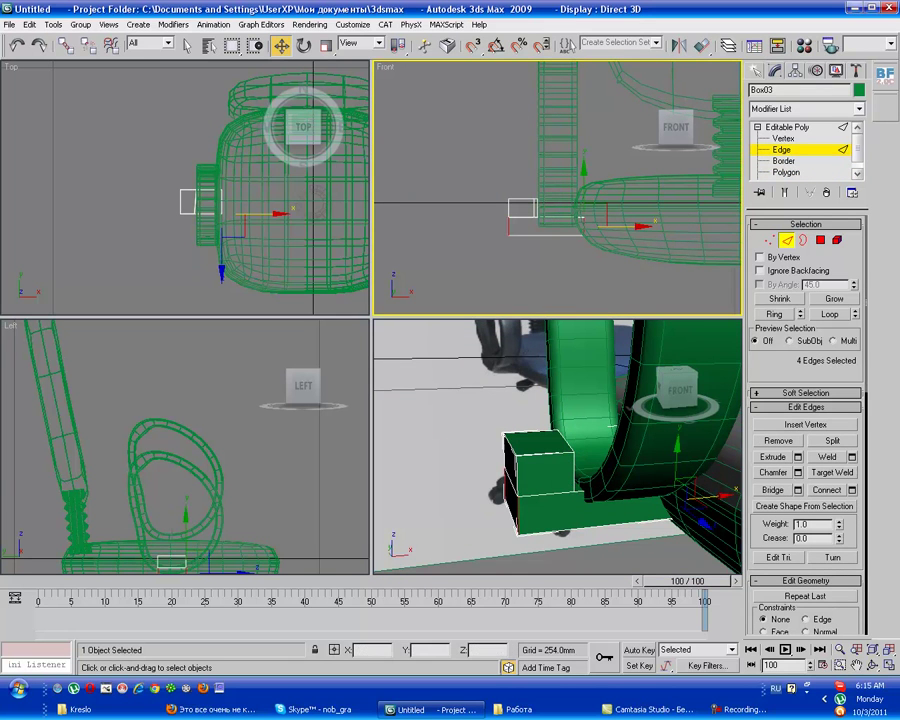
pyautogui.hotkey('ctrl', 'shift', 'e')
pyautogui.press('Return')
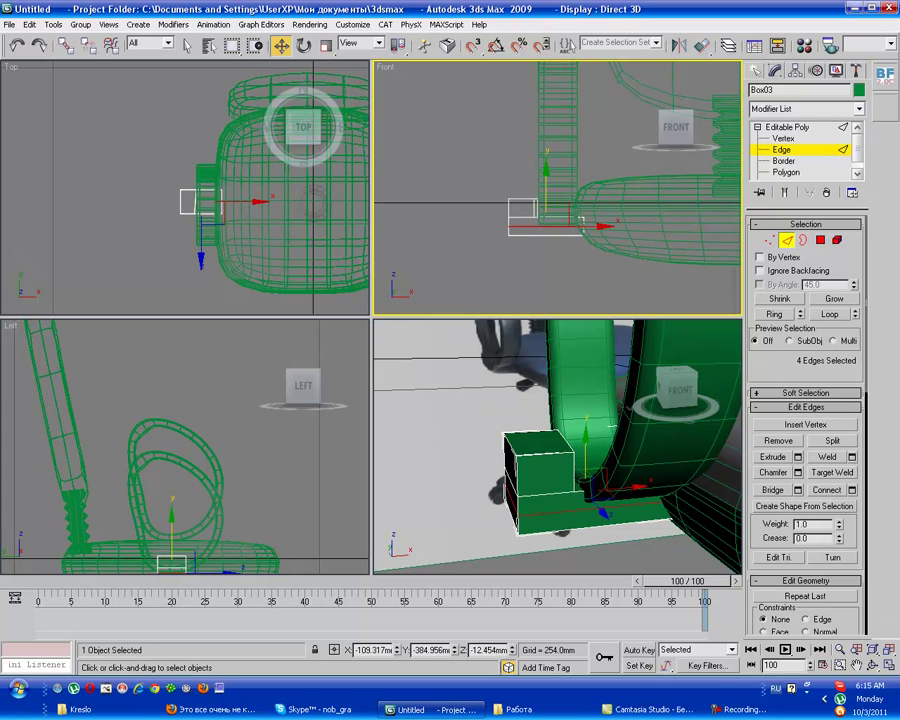
# - Lower the bracket's new horizontal edge loop by about 3.7 mm and connect the eight lengthwise edges with one vertical segment
pyautogui.moveTo(546, 175); pyautogui.dragTo(546, 170)
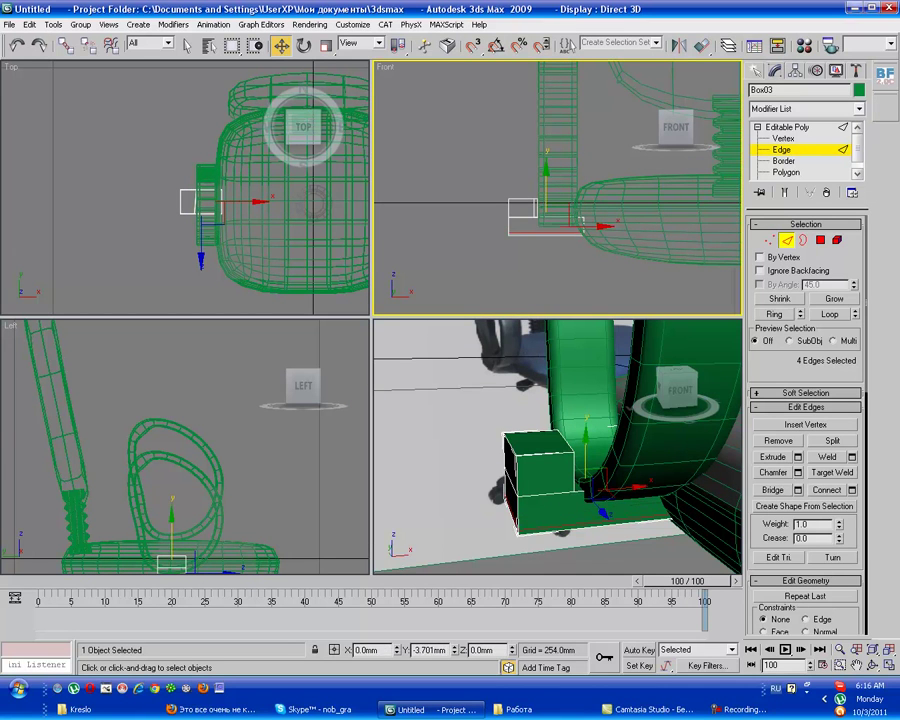
pyautogui.hotkey('ctrl', 'd')
pyautogui.moveTo(500, 195); pyautogui.dragTo(590, 240)
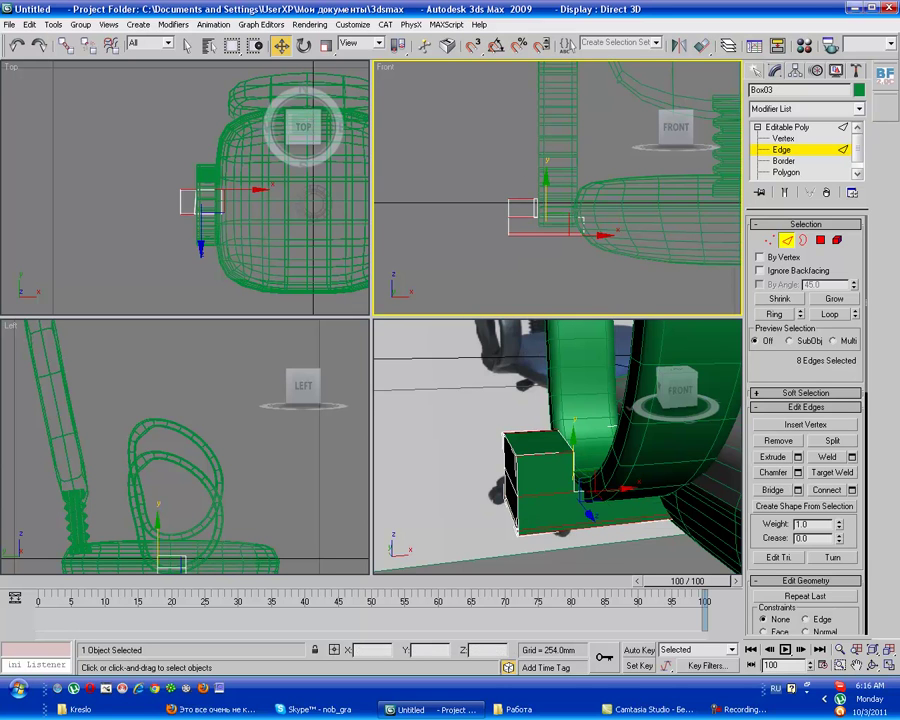
pyautogui.hotkey('ctrl', 'shift', 'e')
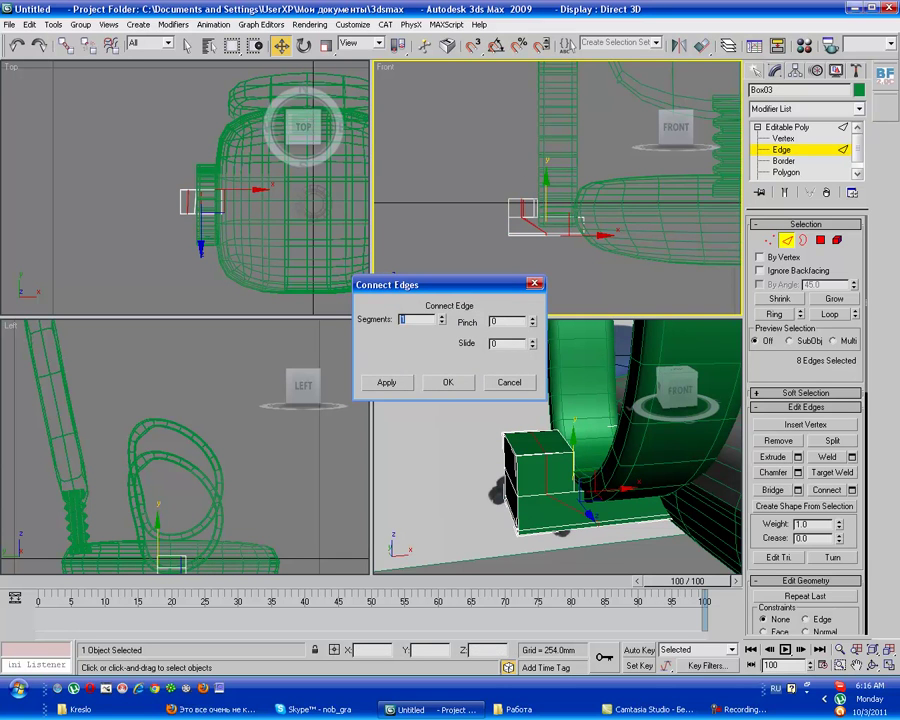
pyautogui.press('Return')
# - Shift the lower vertices of the new vertical loop outward to straighten it, and move the whole loop close to the bracket's outer end
pyautogui.click(843, 137)
pyautogui.keyDown('ctrl'); pyautogui.click(843, 137); pyautogui.keyUp('ctrl')
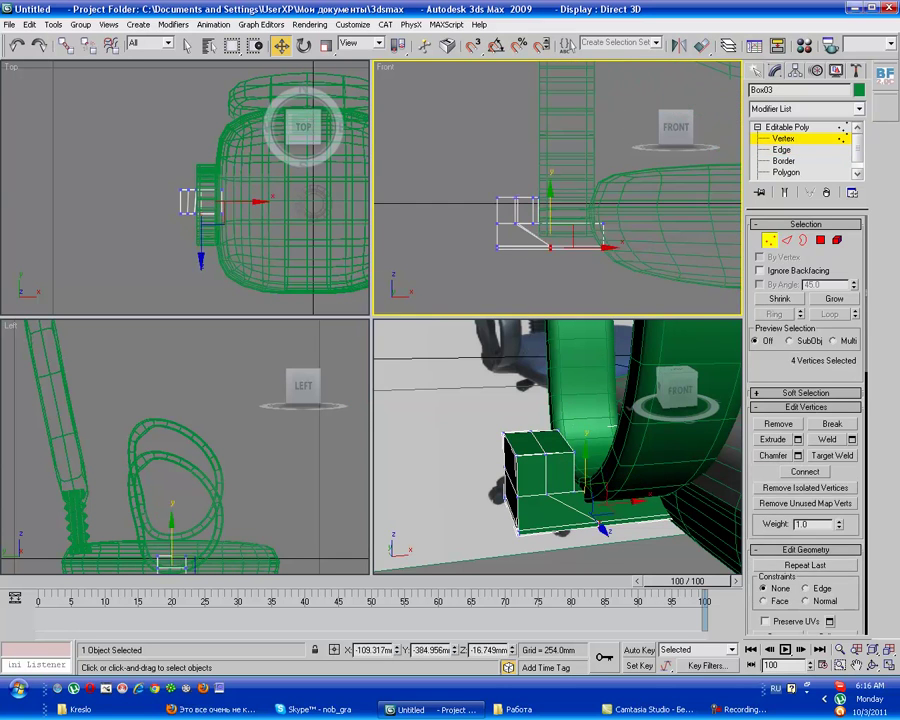
pyautogui.hotkey('ctrl', 'd')
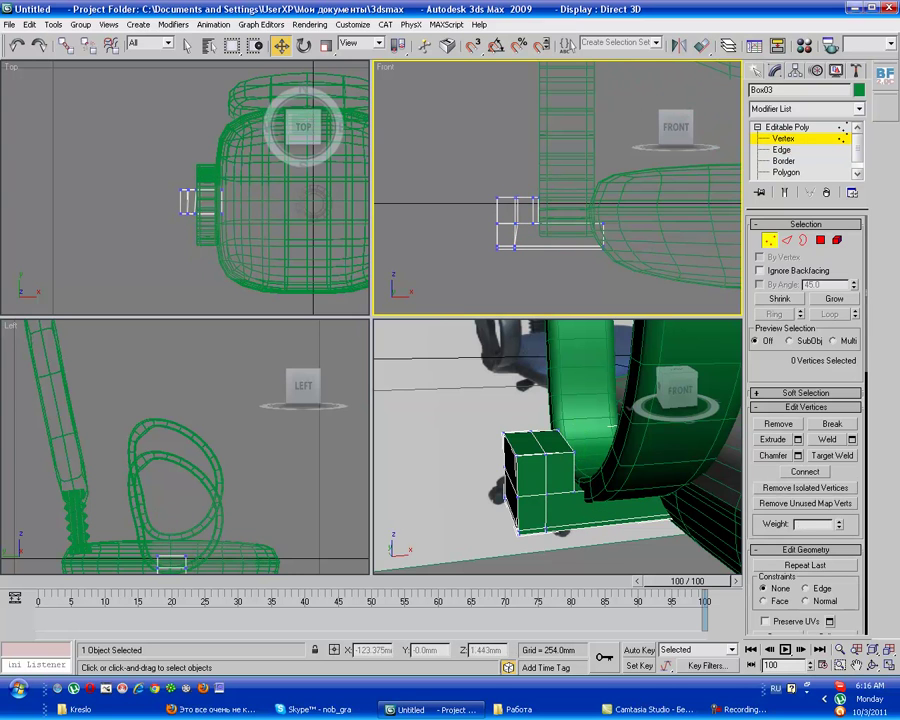
pyautogui.keyDown('ctrl'); pyautogui.click(843, 137); pyautogui.keyUp('ctrl')
pyautogui.hotkey('ctrl', 'd')
pyautogui.keyDown('ctrl'); pyautogui.click(843, 137); pyautogui.keyUp('ctrl')
pyautogui.hotkey('ctrl', 'd')
pyautogui.keyDown('ctrl'); pyautogui.click(843, 137); pyautogui.keyUp('ctrl')
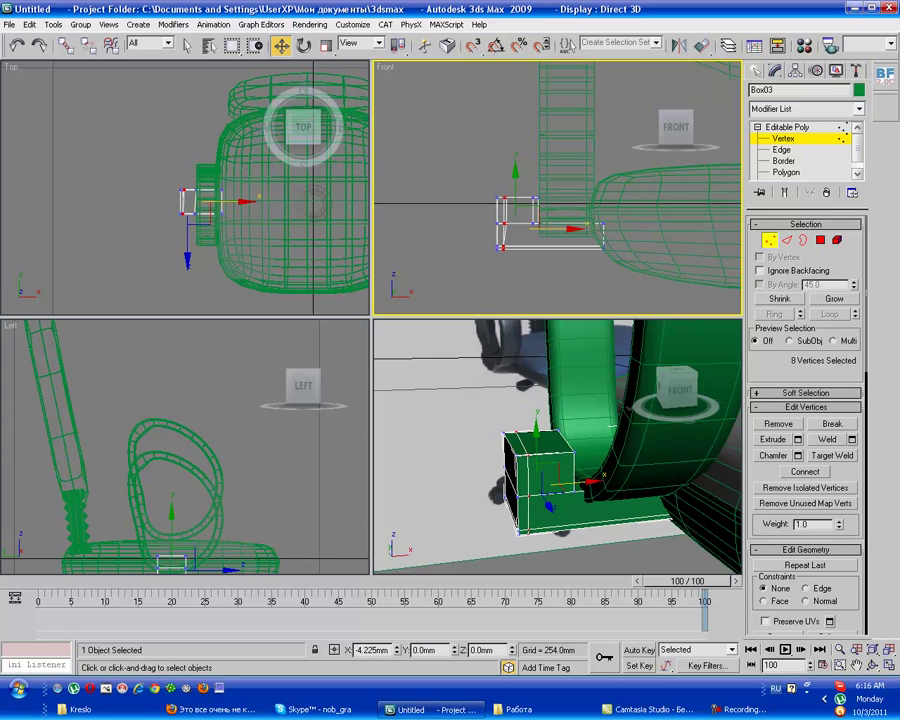
pyautogui.hotkey('ctrl', 'd')
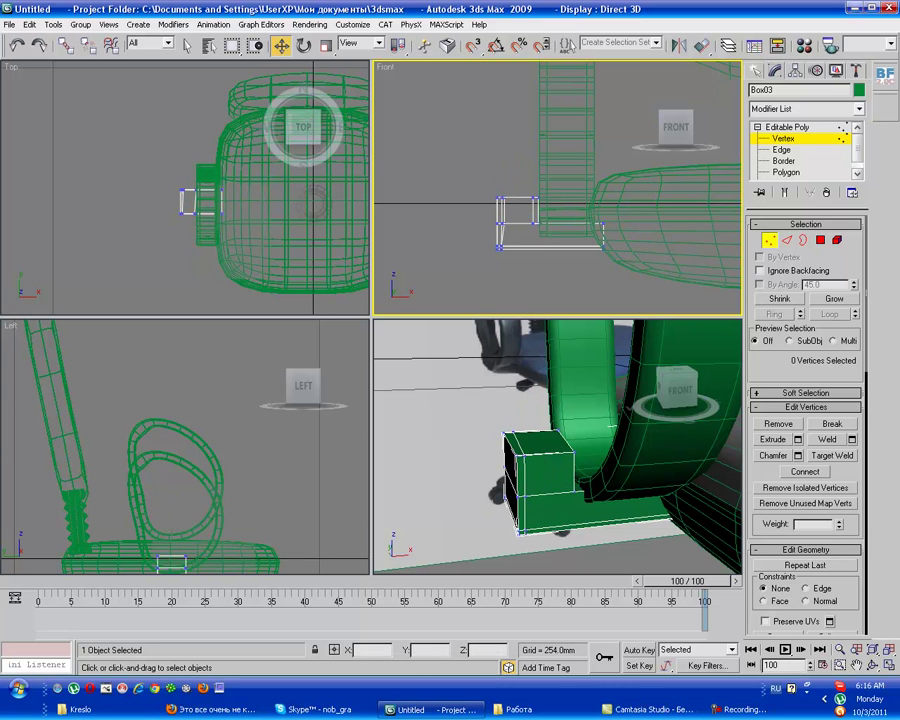
pyautogui.keyDown('ctrl'); pyautogui.click(843, 137); pyautogui.keyUp('ctrl')
# - Connect the vertical edges of the bracket's raised block with one horizontal loop and lower it about 3.2 mm
pyautogui.keyDown('ctrl'); pyautogui.click(843, 149); pyautogui.keyUp('ctrl')
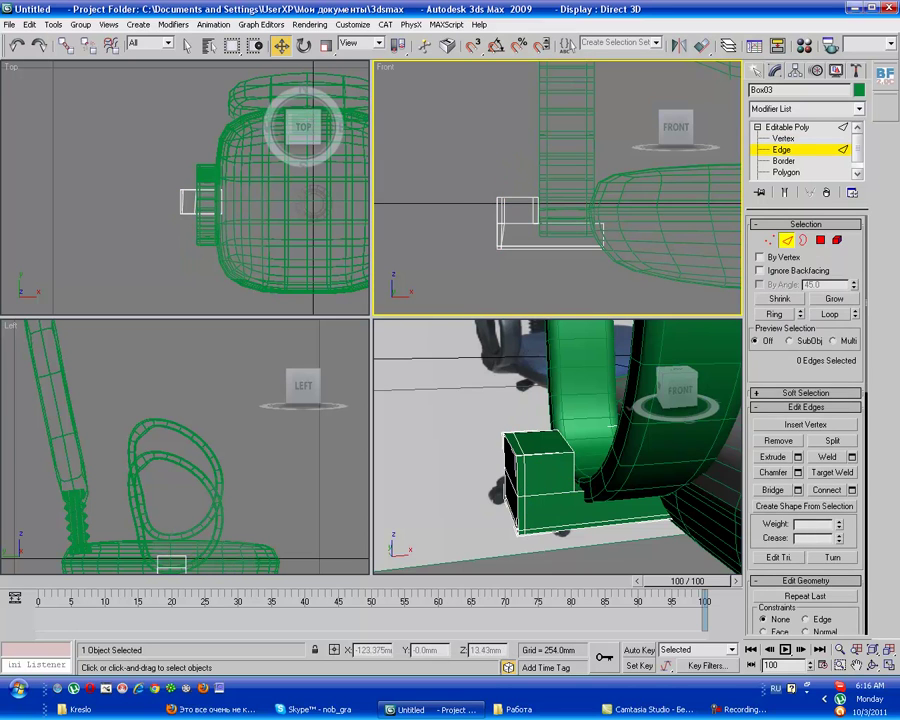
pyautogui.keyDown('ctrl'); pyautogui.click(787, 240); pyautogui.keyUp('ctrl')
pyautogui.click(453, 213)
pyautogui.click(851, 489)
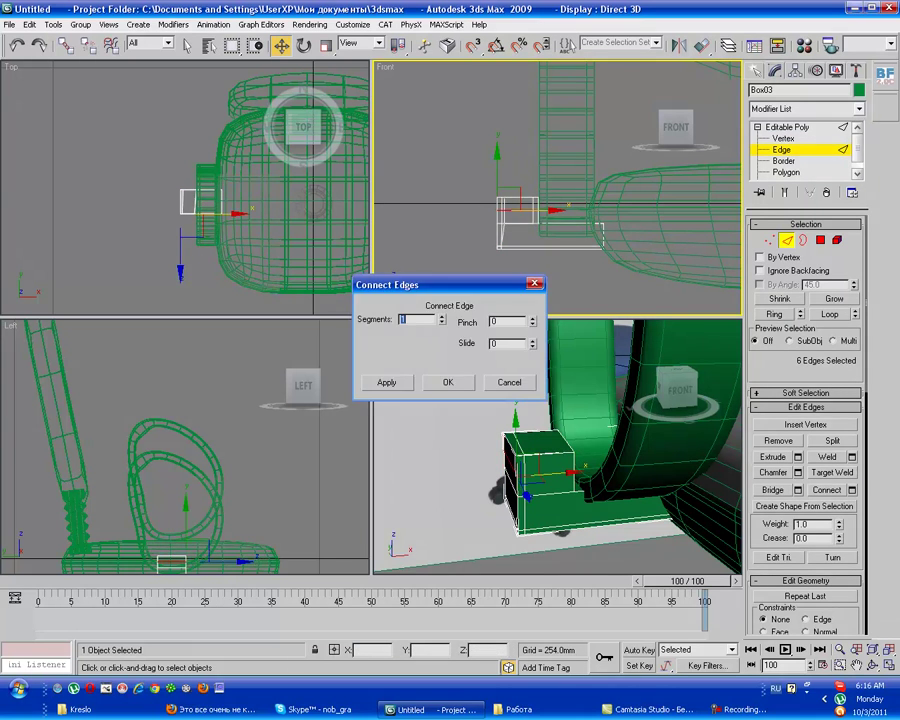
pyautogui.press('Return')
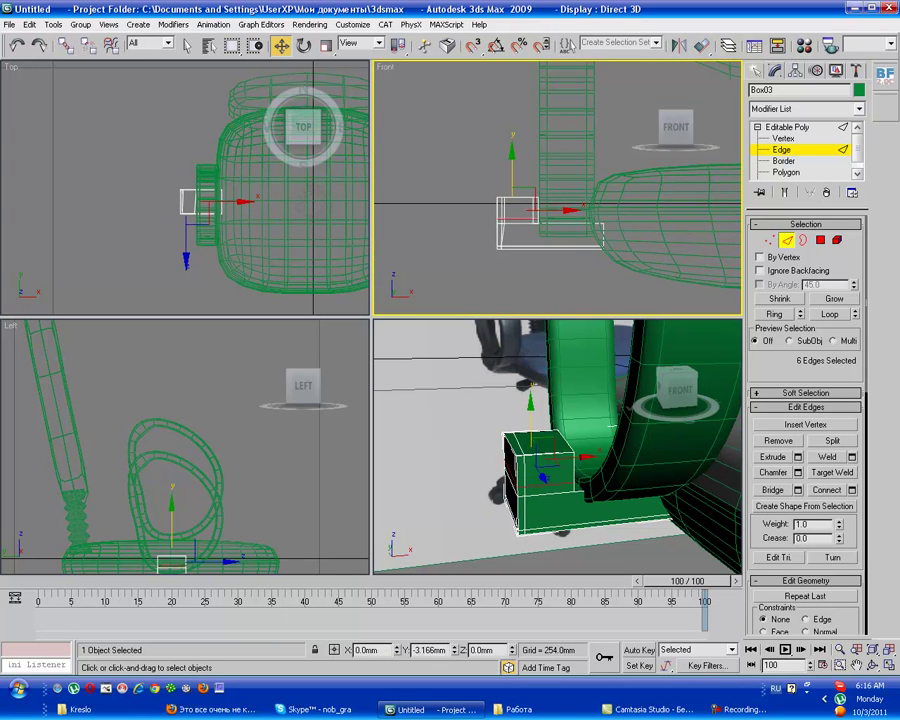
# - Connect the raised block's upper vertical edges with another one-segment loop and raise it close to the block's top face
pyautogui.hotkey('ctrl', 'z')
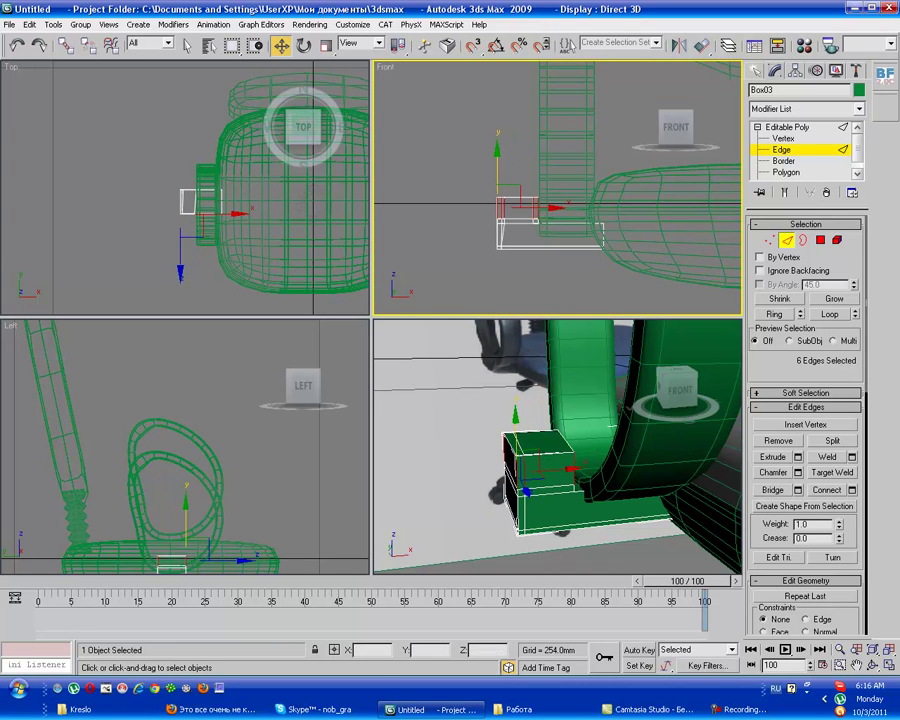
pyautogui.click(851, 489)
pyautogui.press('Return')
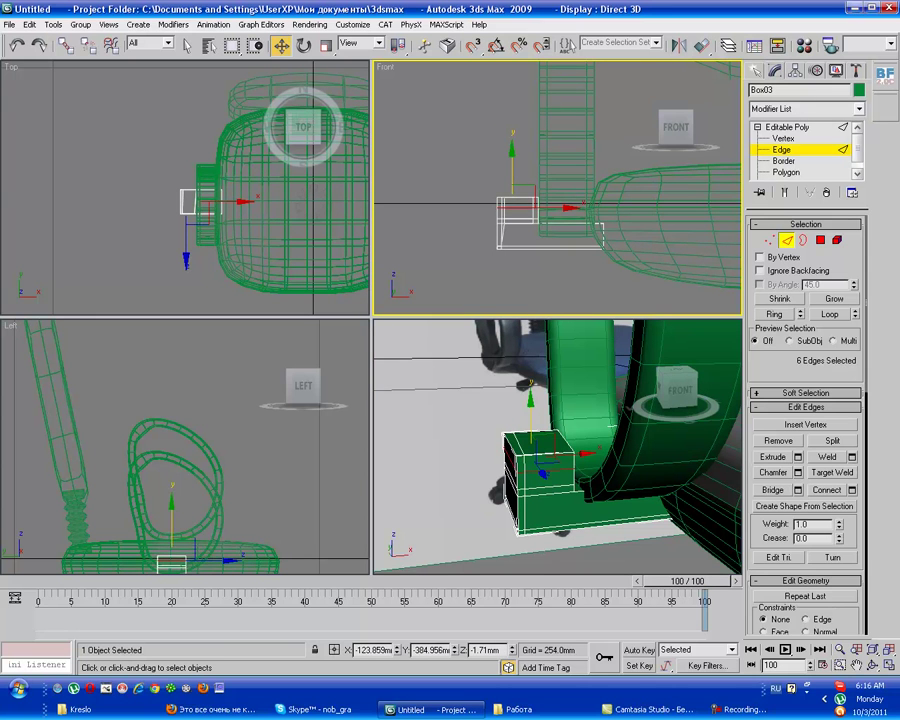
# - Apply a MeshSmooth modifier to the bracket
pyautogui.click(858, 108)
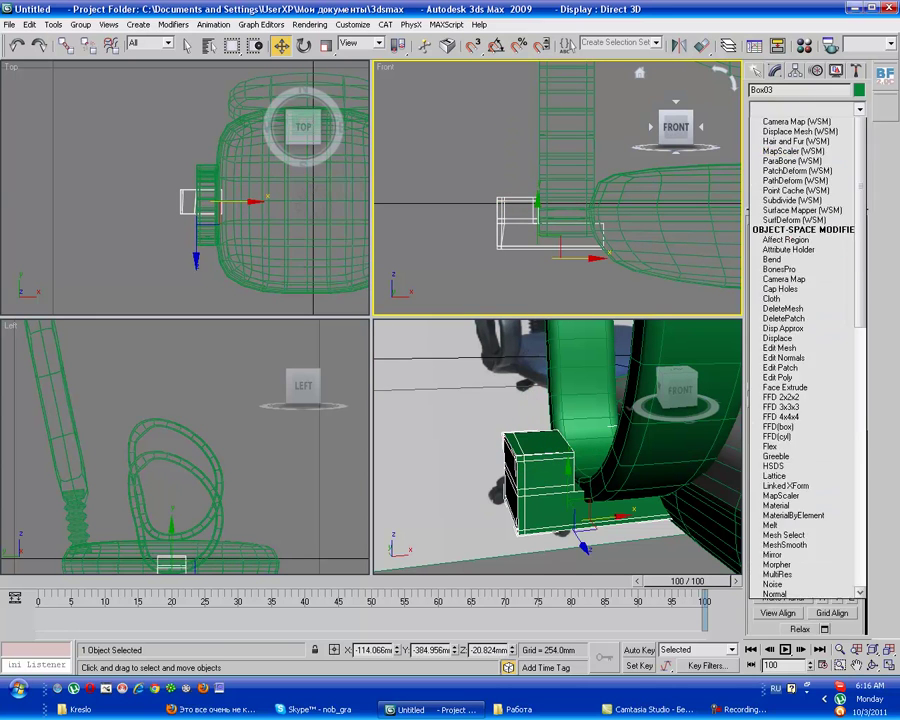
pyautogui.click(780, 628)
pyautogui.scroll(2, 560, 450)
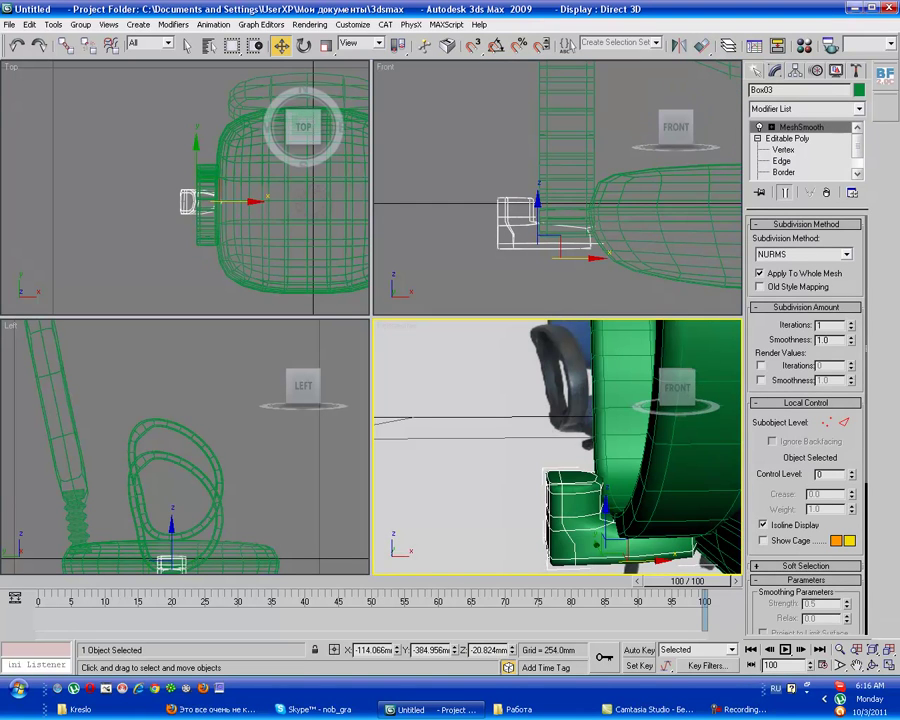
pyautogui.click(781, 161)
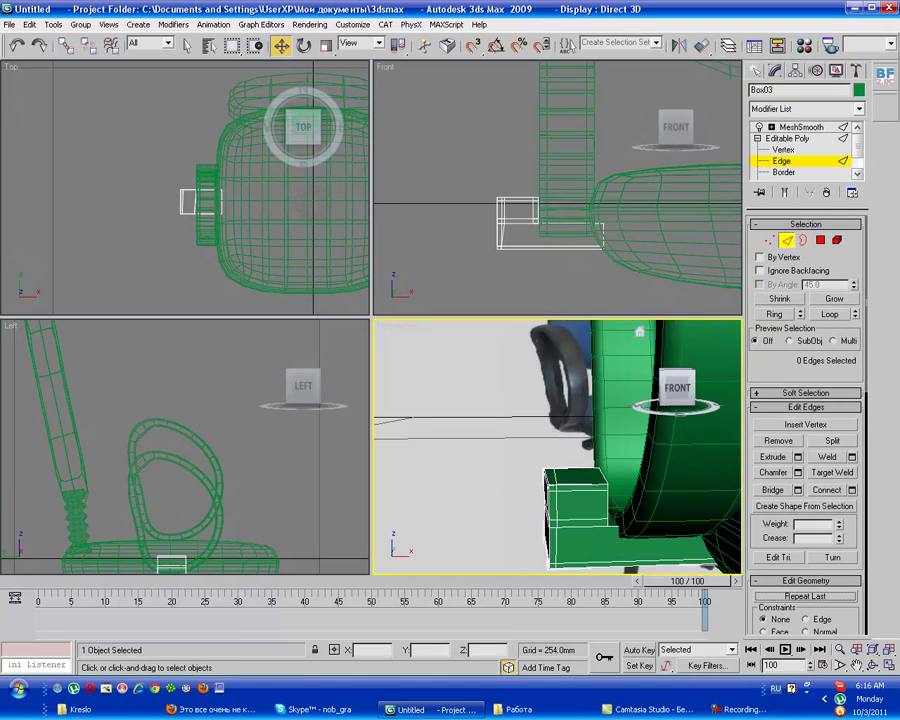
pyautogui.rightClick(560, 205)
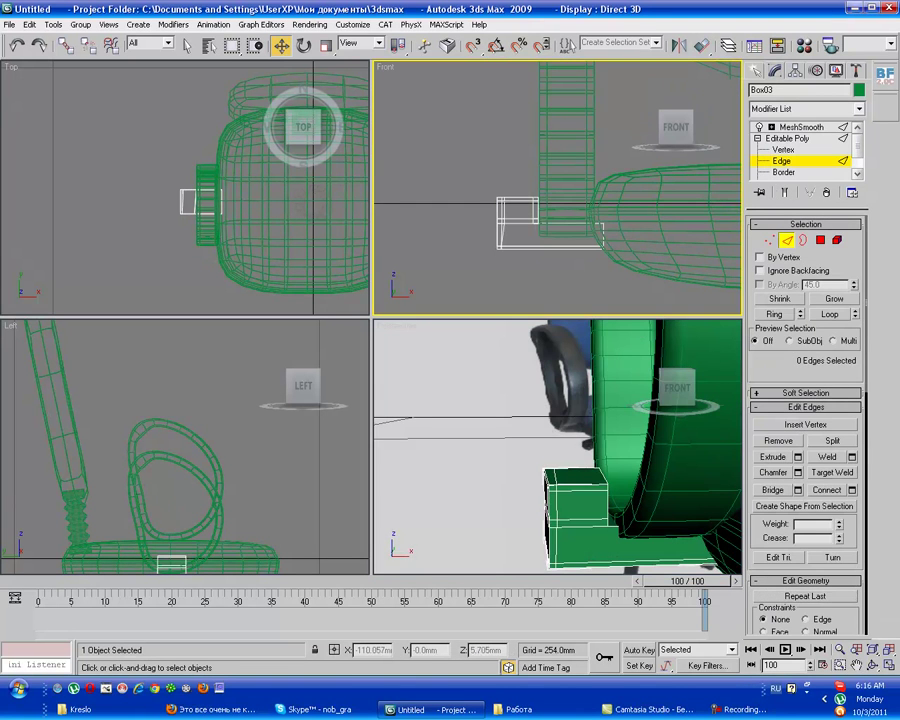
pyautogui.doubleClick(603, 240)
pyautogui.click(851, 490)
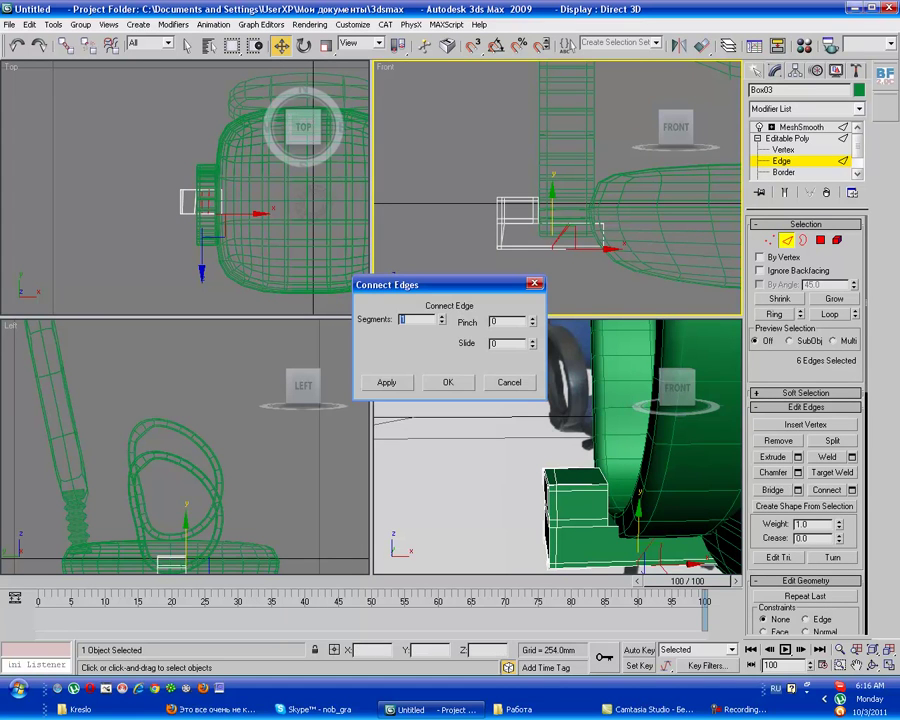
pyautogui.click(508, 380)
pyautogui.click(508, 380)
pyautogui.keyDown('alt'); pyautogui.moveTo(560, 450); pyautogui.dragTo(560, 420, button='middle'); pyautogui.keyUp('alt')
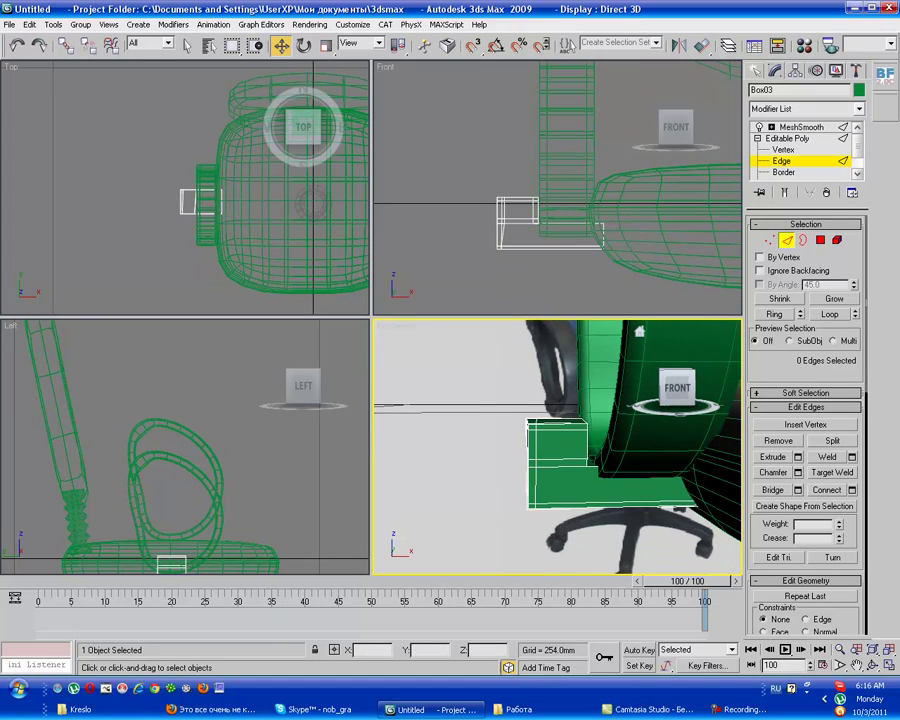
# - Set the bracket's MeshSmooth iterations to 2 and inspect the smoothed shape
pyautogui.click(785, 192)
pyautogui.click(801, 127)
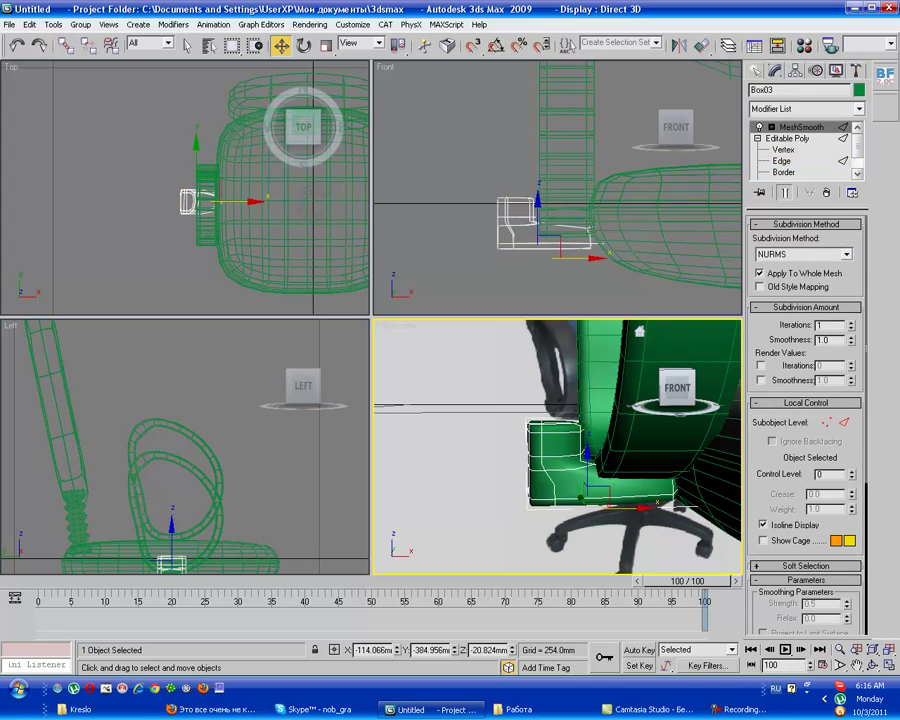
pyautogui.click(851, 322)
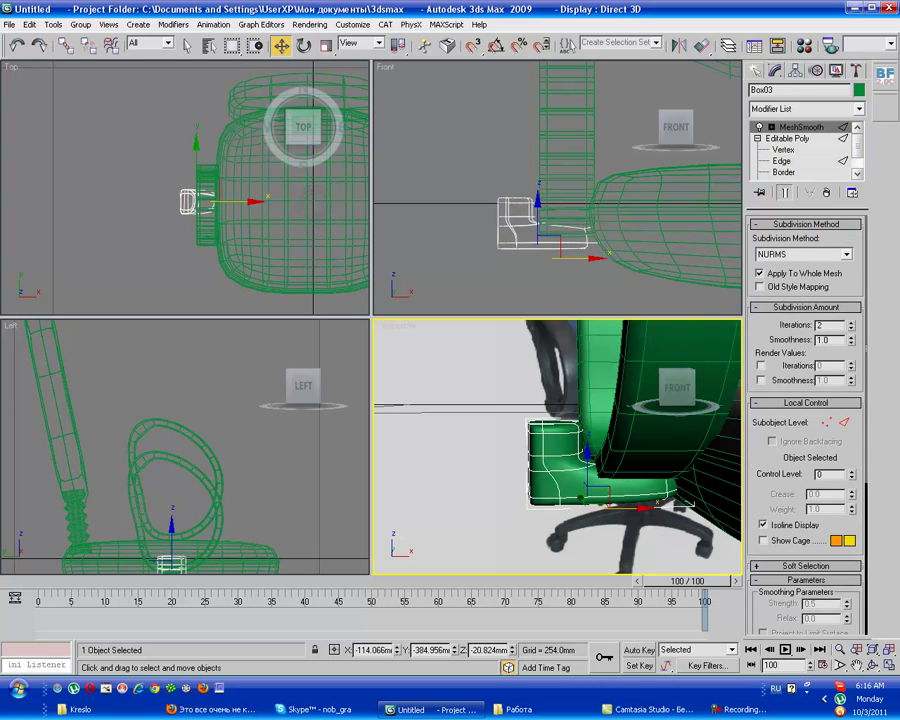
pyautogui.scroll(5, 557, 447)
pyautogui.keyDown('alt'); pyautogui.moveTo(560, 450); pyautogui.dragTo(600, 440, button='middle'); pyautogui.keyUp('alt')
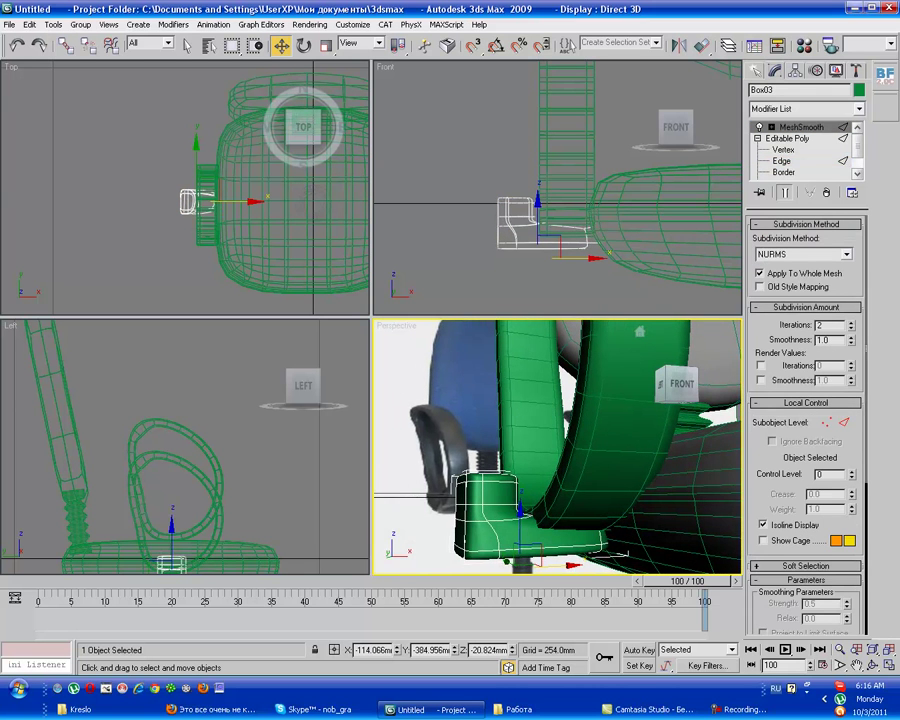
# - Start a Slice Plane on the bracket's base mesh and rotate it about 90 degrees to stand vertical in the front view
pyautogui.click(787, 138)
pyautogui.click(783, 149)
pyautogui.rightClick(680, 110)
pyautogui.scroll(5, 551, 219)
pyautogui.moveTo(470, 115); pyautogui.dragTo(475, 90, button='middle')
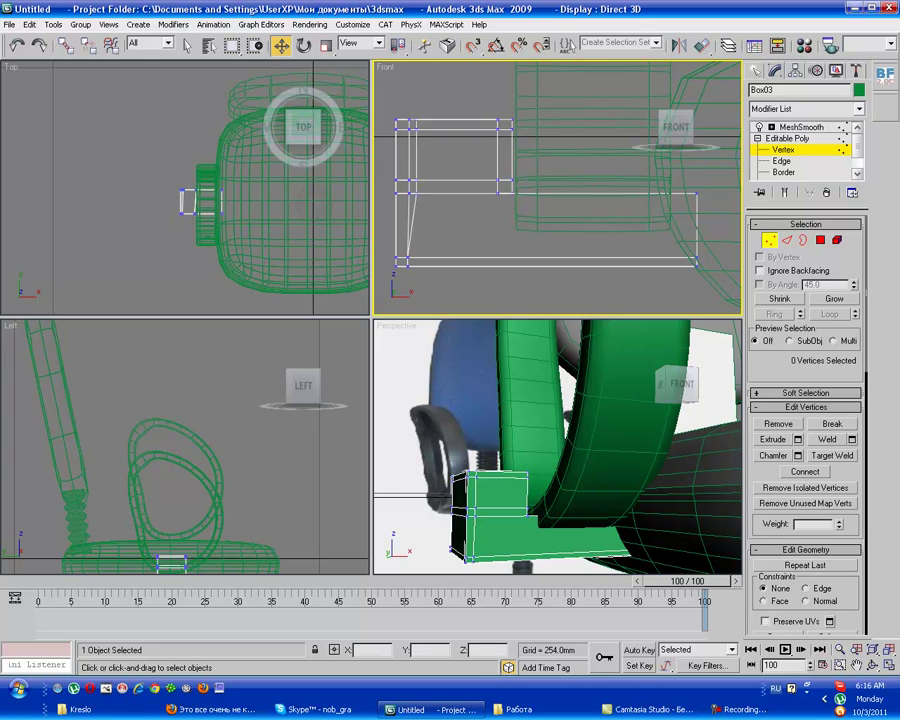
pyautogui.scroll(-10, 805, 420)
pyautogui.scroll(4, 805, 420)
pyautogui.scroll(5, 805, 420)
pyautogui.scroll(-8, 805, 420)
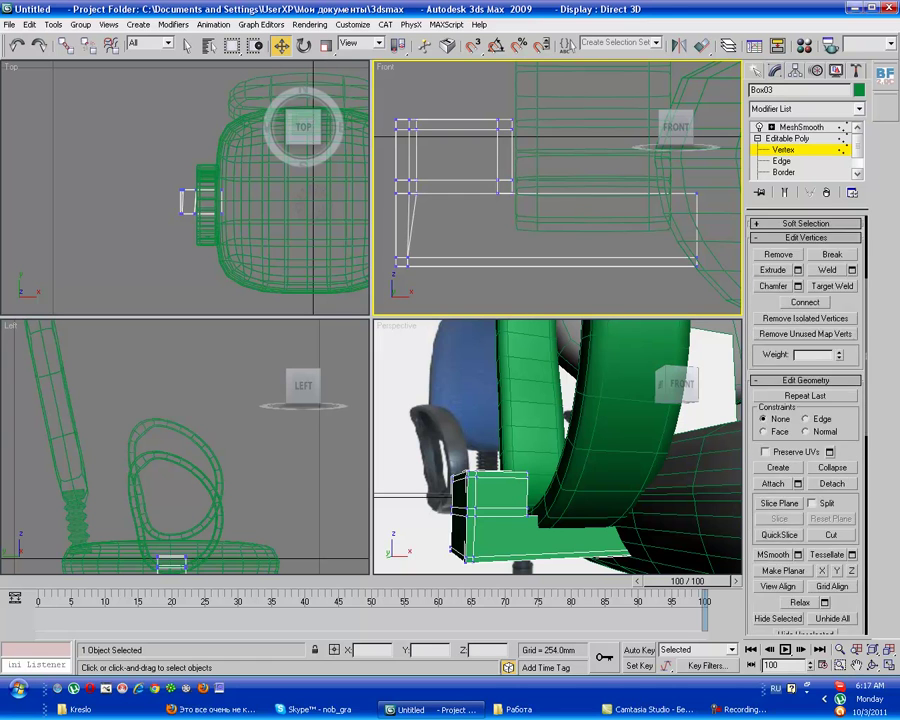
pyautogui.scroll(2, 805, 420)
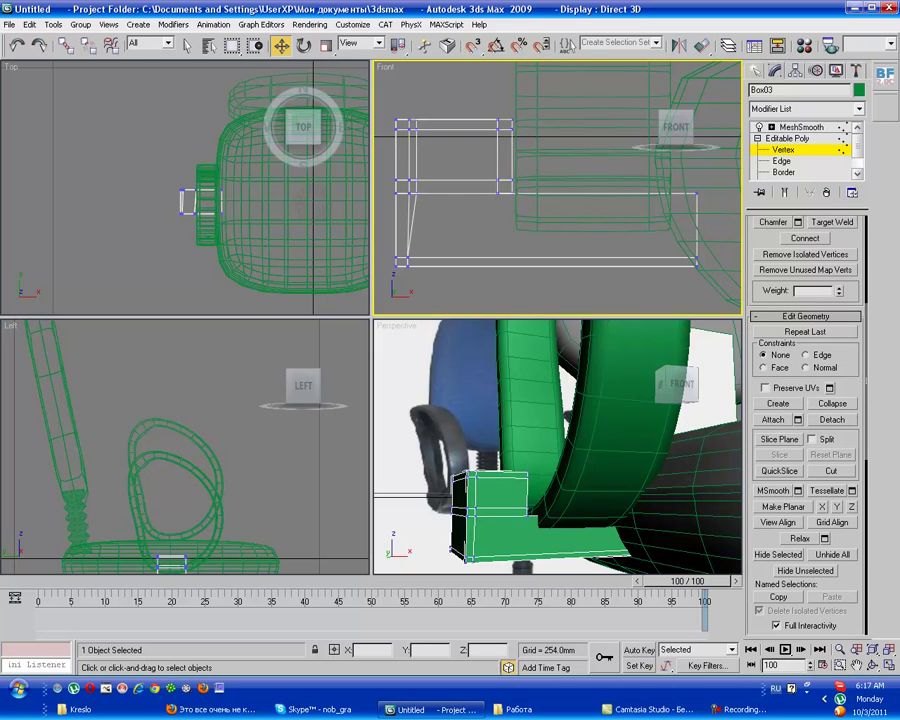
pyautogui.click(779, 439)
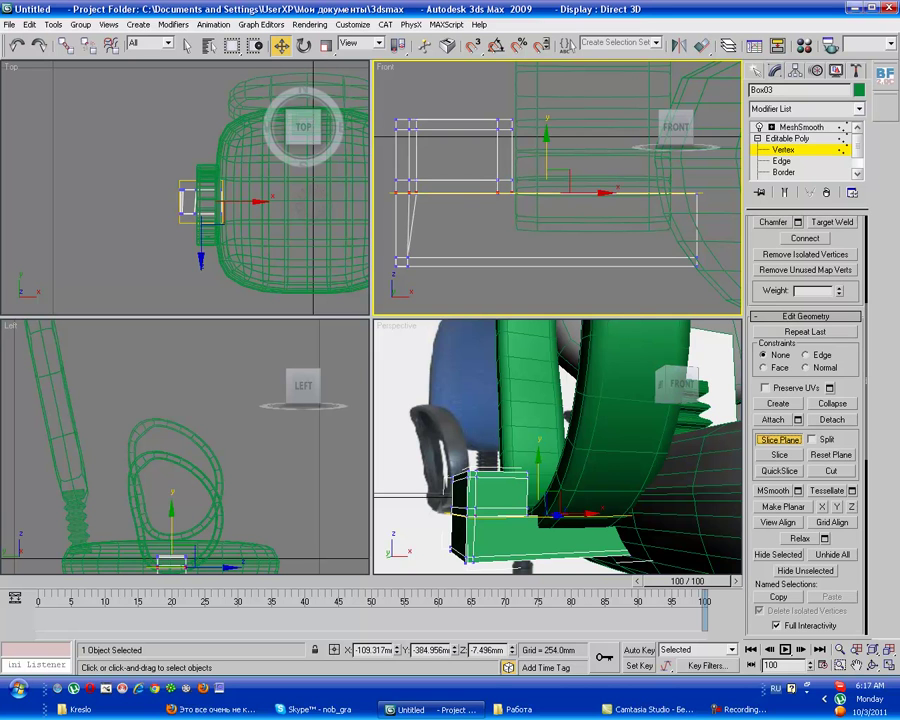
pyautogui.press('e')
pyautogui.moveTo(545, 245); pyautogui.dragTo(598, 215)
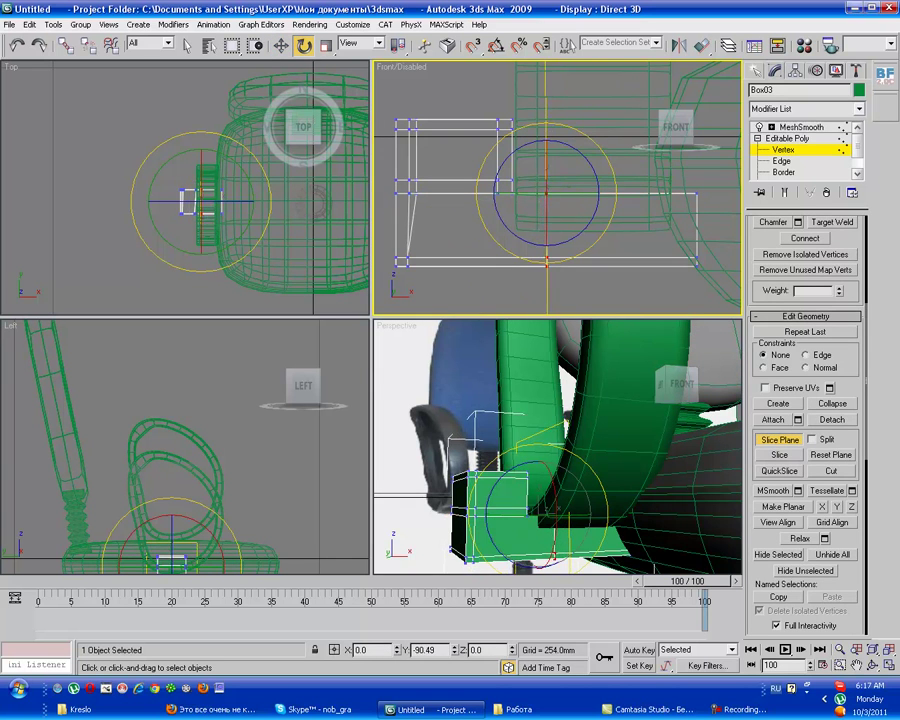
# - Move the slice plane to just inside the armrest ring's outer face and slice the bracket's lower arm there
pyautogui.press('w')
pyautogui.moveTo(590, 192); pyautogui.dragTo(567, 192)
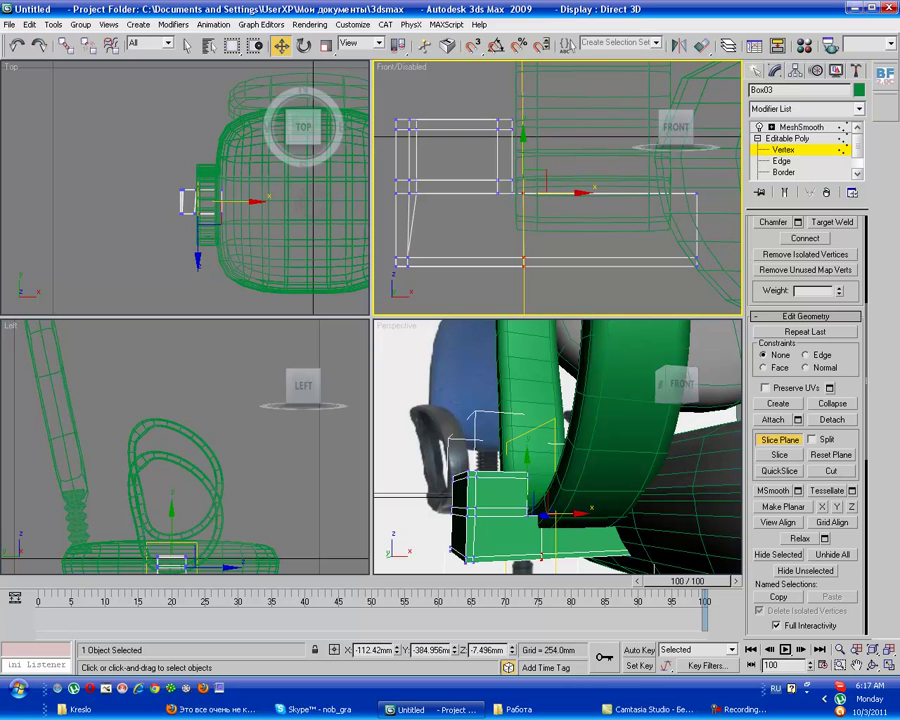
pyautogui.click(779, 454)
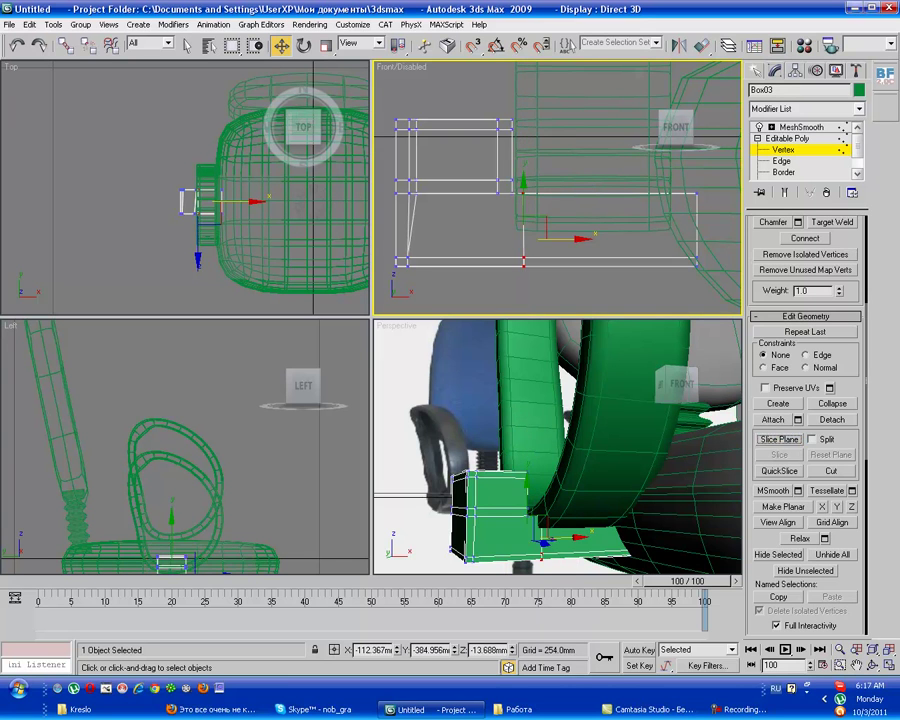
# - Return to the bracket's smoothed result and set the MeshSmooth iterations to 1
pyautogui.rightClick(680, 110)
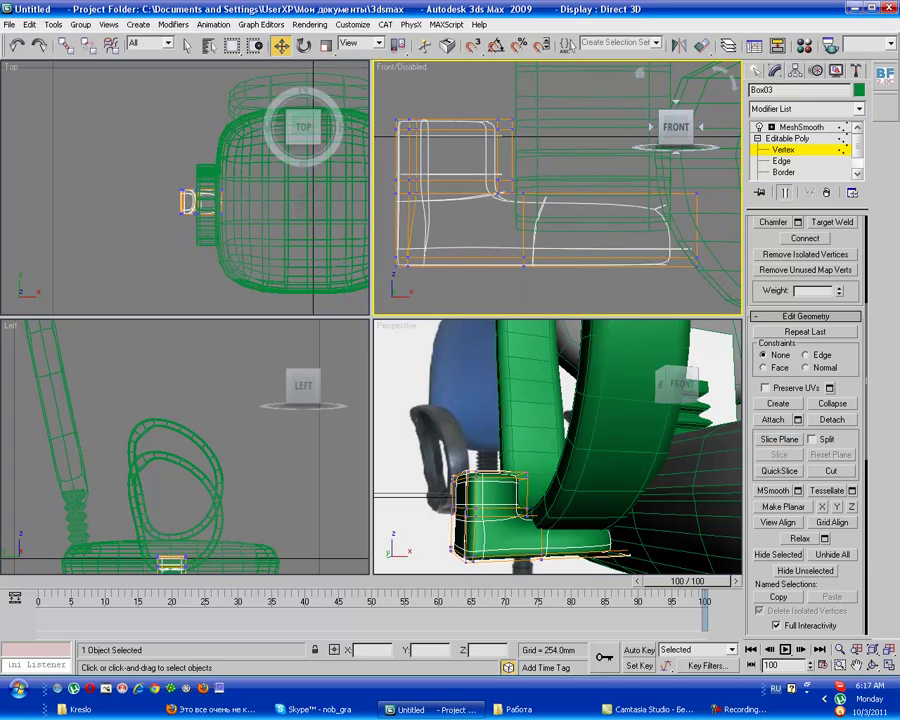
pyautogui.click(801, 127)
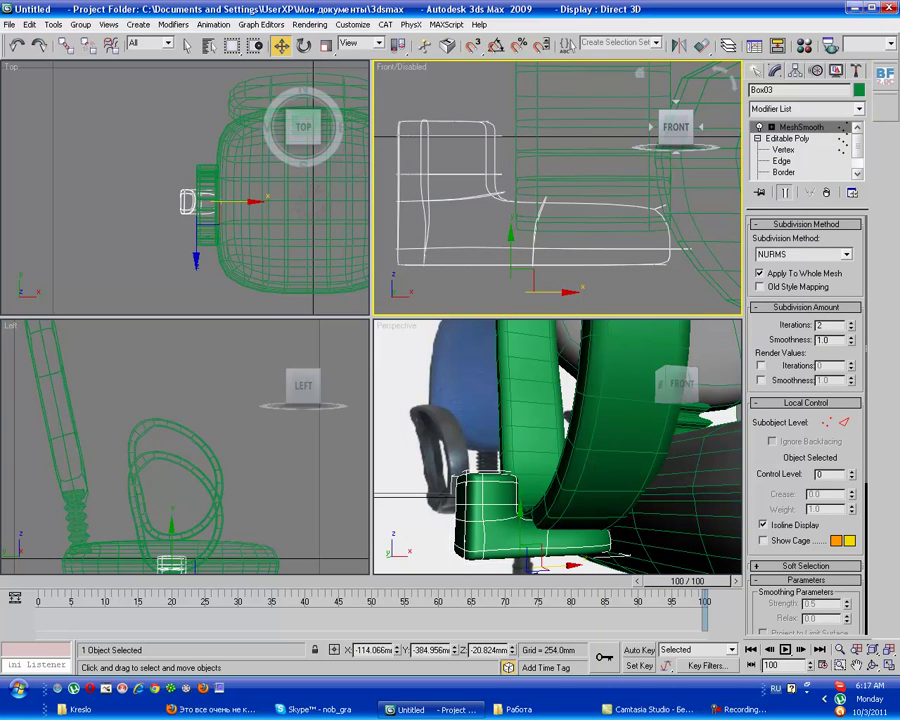
pyautogui.click(851, 329)
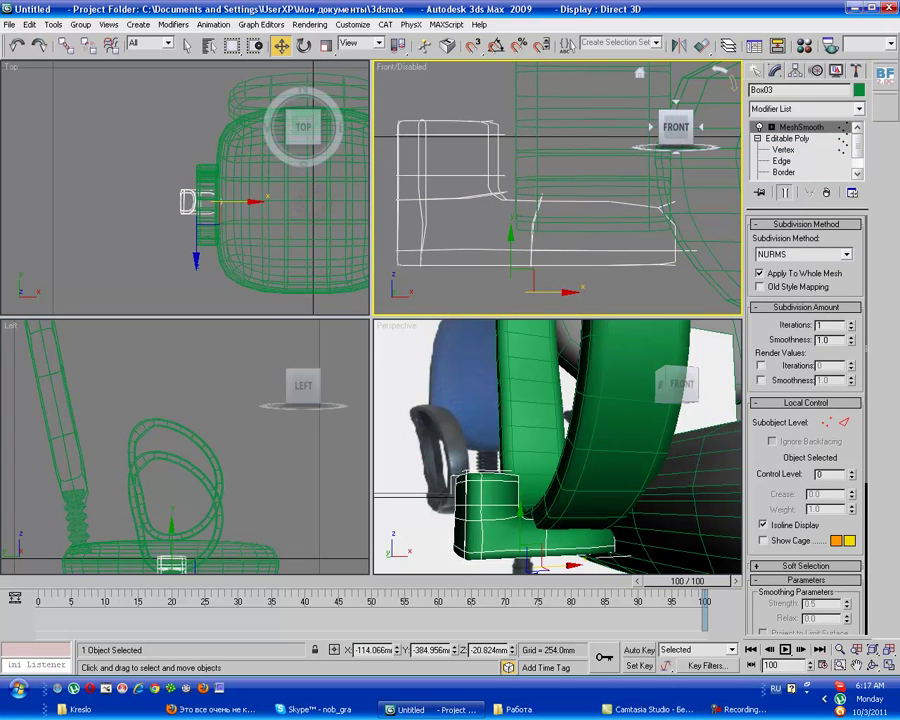
# - Clone the finished armrest ring and its bracket to the opposite side of the seat, and remove the old ring there
pyautogui.click(757, 70)
pyautogui.click(840, 649)
pyautogui.moveTo(560, 440); pyautogui.dragTo(560, 530)
pyautogui.keyDown('alt'); pyautogui.moveTo(560, 530); pyautogui.dragTo(620, 530, button='middle'); pyautogui.keyUp('alt')
pyautogui.press('w')
pyautogui.click(450, 530)
pyautogui.click(170, 562)
pyautogui.keyDown('ctrl'); pyautogui.click(133, 490); pyautogui.keyUp('ctrl')
pyautogui.moveTo(215, 203)
pyautogui.keyDown('shift'); pyautogui.mouseDown()
pyautogui.moveTo(300, 150)
pyautogui.moveTo(304, 130)
pyautogui.mouseUp(); pyautogui.keyUp('shift')
pyautogui.click(450, 402)
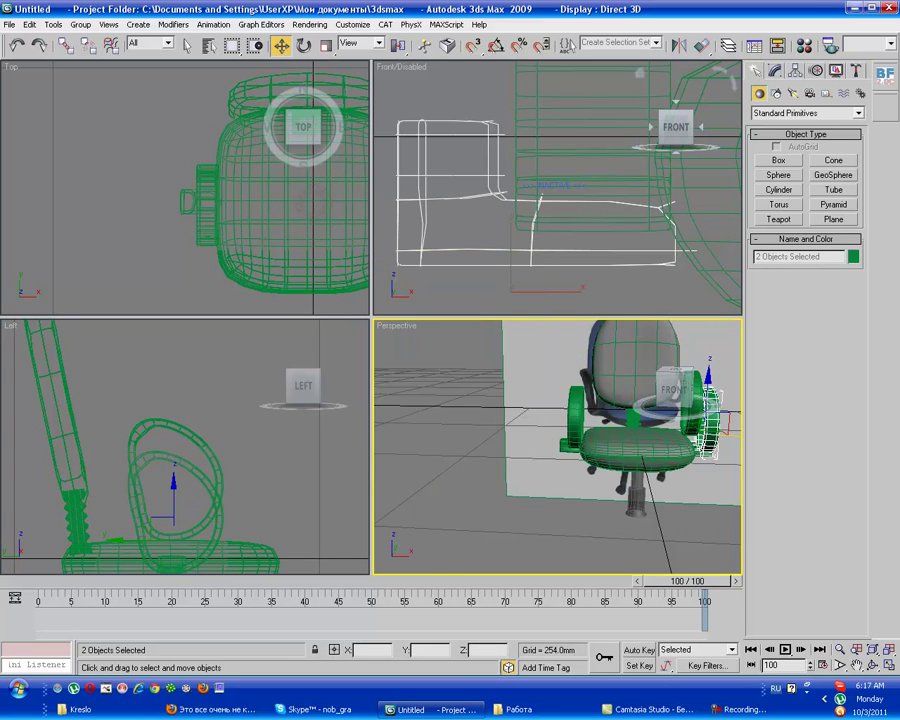
pyautogui.moveTo(675, 390); pyautogui.dragTo(665, 400)
pyautogui.click(595, 400)
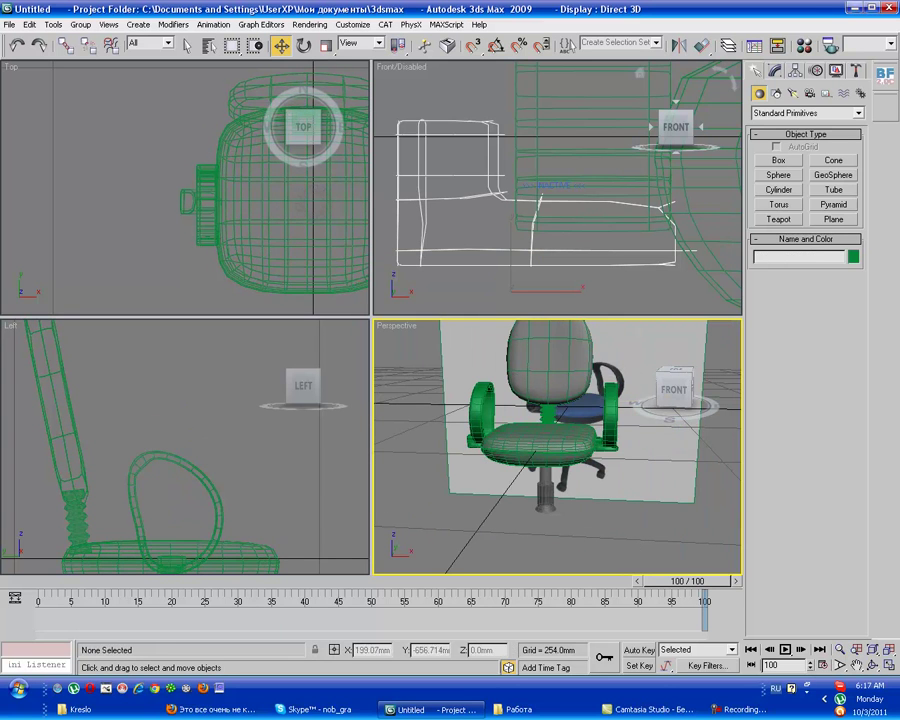
# - Mirror the copied armrest ring and bracket across the Y axis with No Clone
pyautogui.click(608, 415)
pyautogui.keyDown('ctrl'); pyautogui.click(608, 420); pyautogui.keyUp('ctrl')
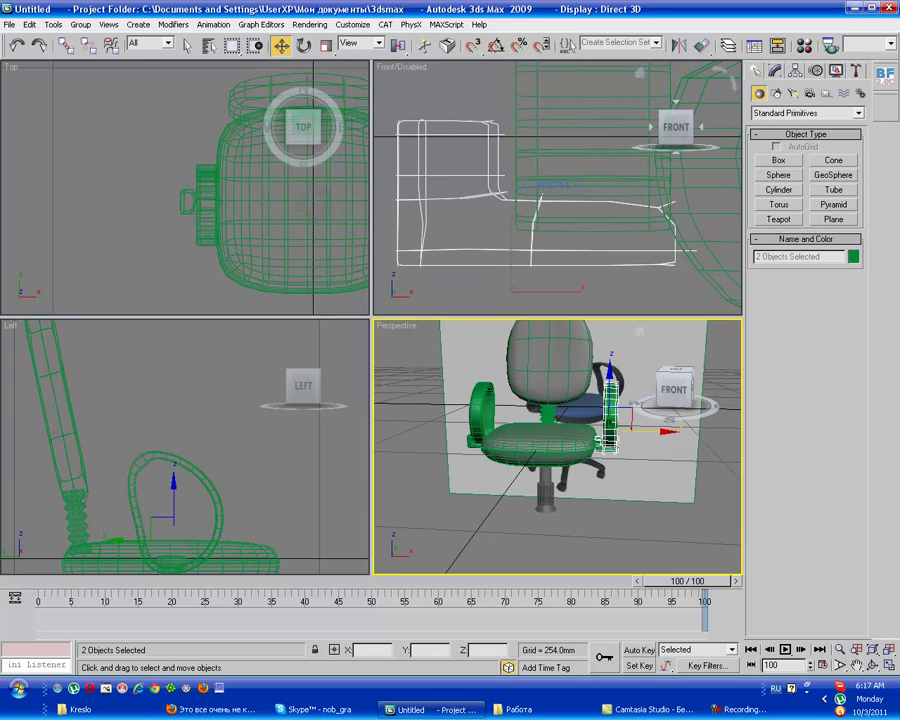
pyautogui.click(678, 45)
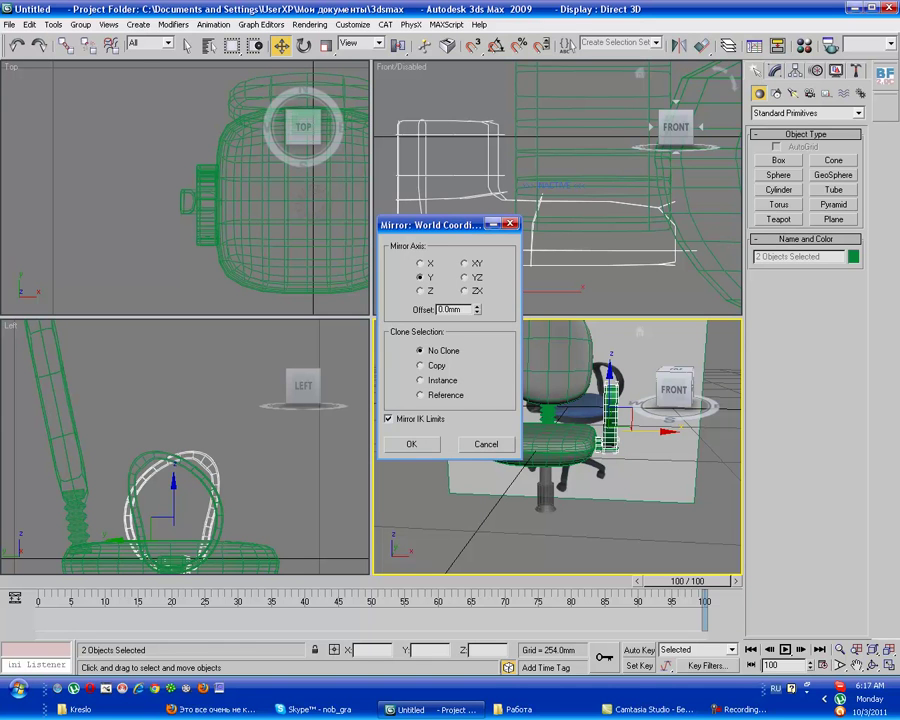
pyautogui.press('Return')
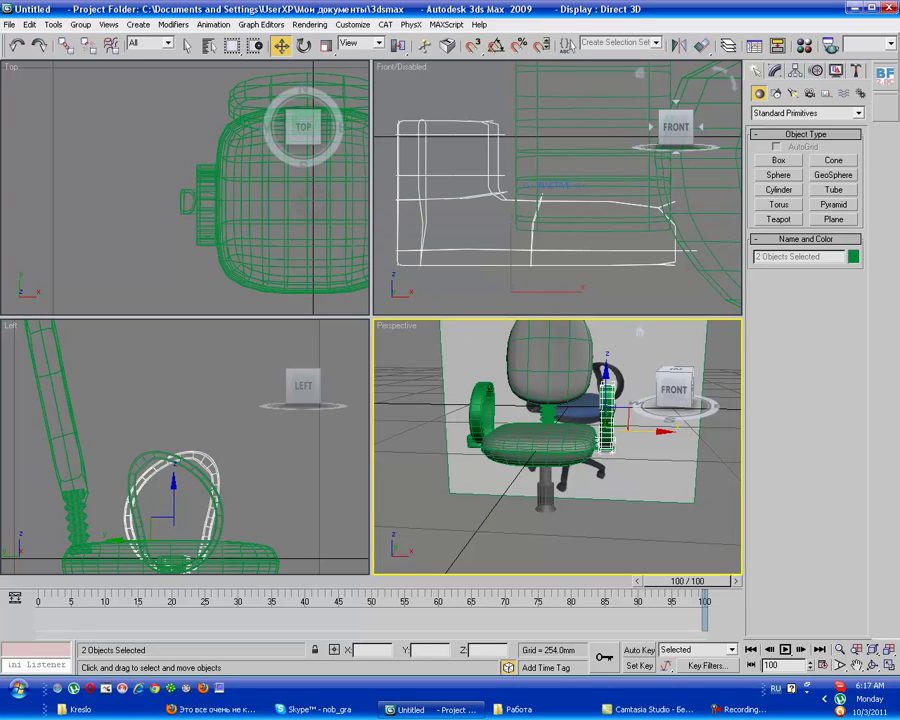
# - Reselect the mirrored armrest ring together with its bracket, viewed from the chair's side
pyautogui.hotkey('ctrl', 'd')
pyautogui.keyDown('alt'); pyautogui.moveTo(557, 446); pyautogui.dragTo(400, 446, button='middle'); pyautogui.keyUp('alt')
pyautogui.click(600, 410)
pyautogui.keyDown('ctrl'); pyautogui.click(612, 432); pyautogui.keyUp('ctrl')
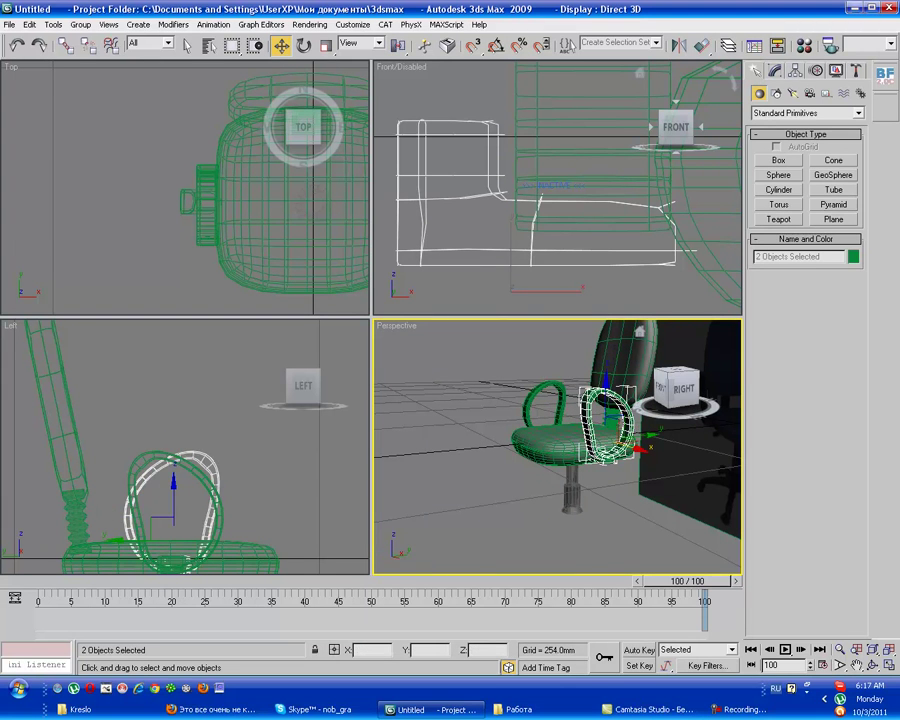